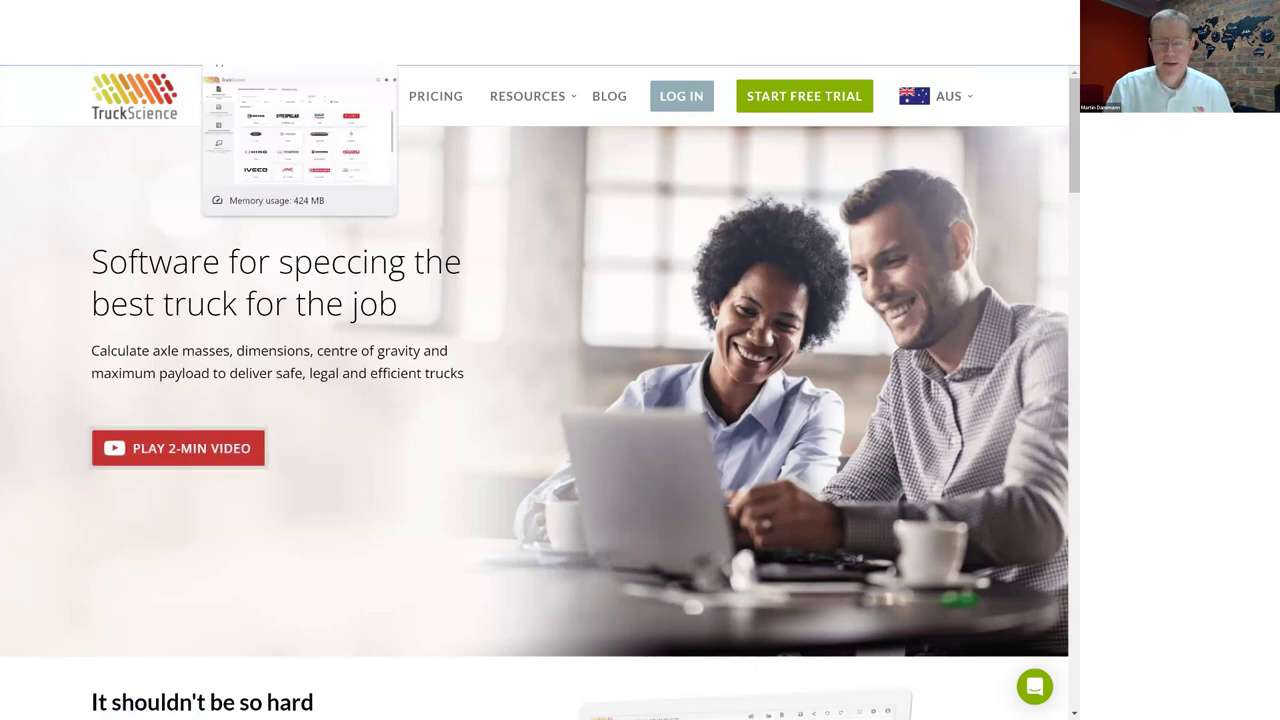
# Step: Switch to the TruckScience web app and look through the vehicle makes offered for a new calculation
pyautogui.click(250, 50)
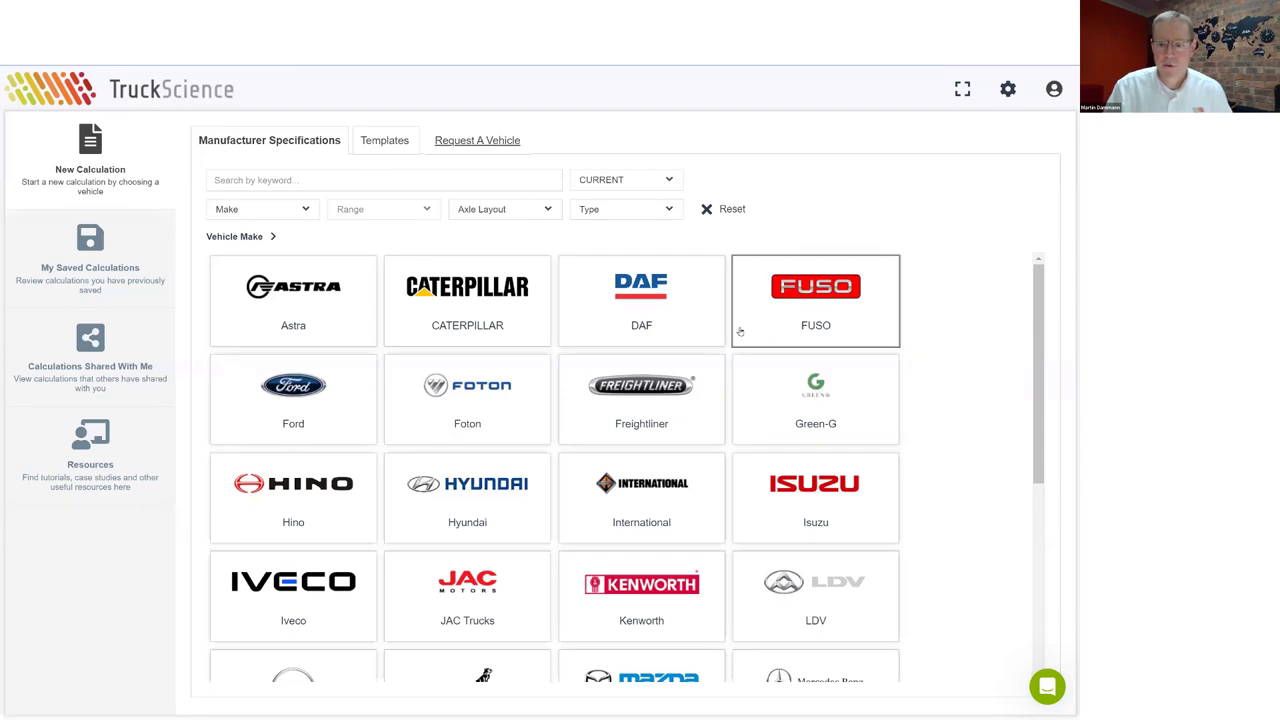
pyautogui.scroll(-4, 740, 331)
pyautogui.scroll(3, 740, 331)
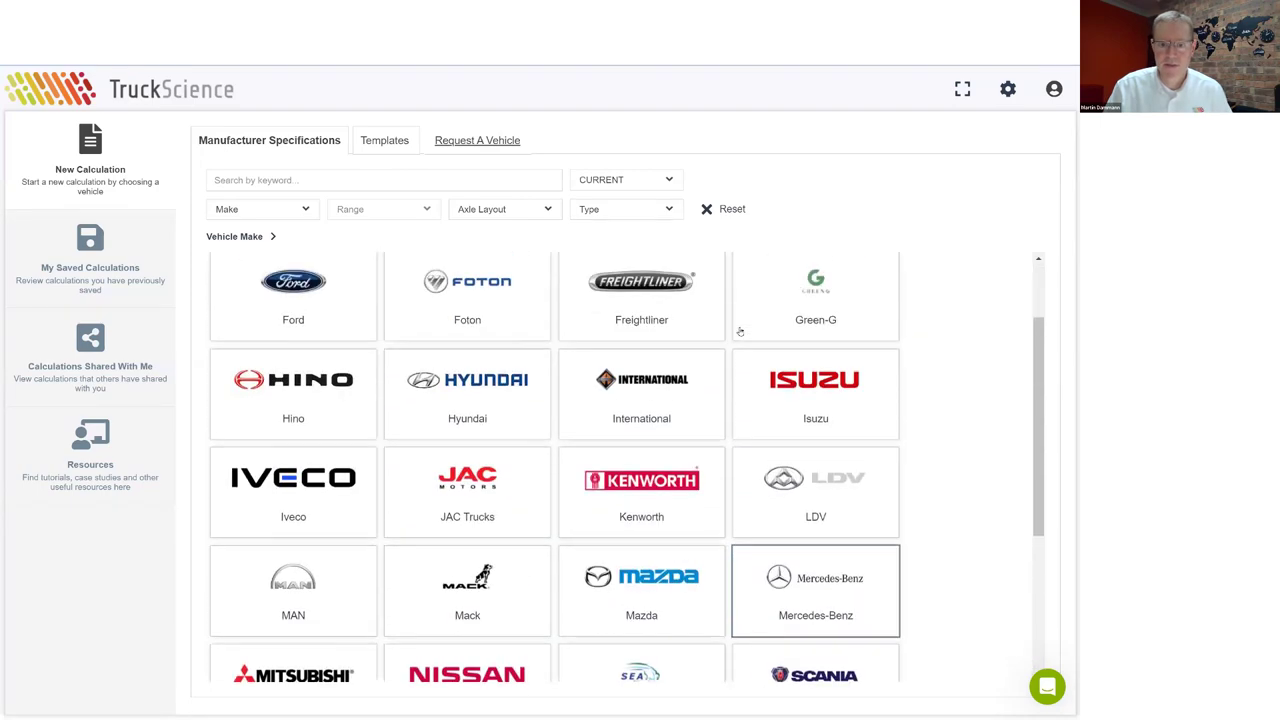
pyautogui.scroll(1, 740, 331)
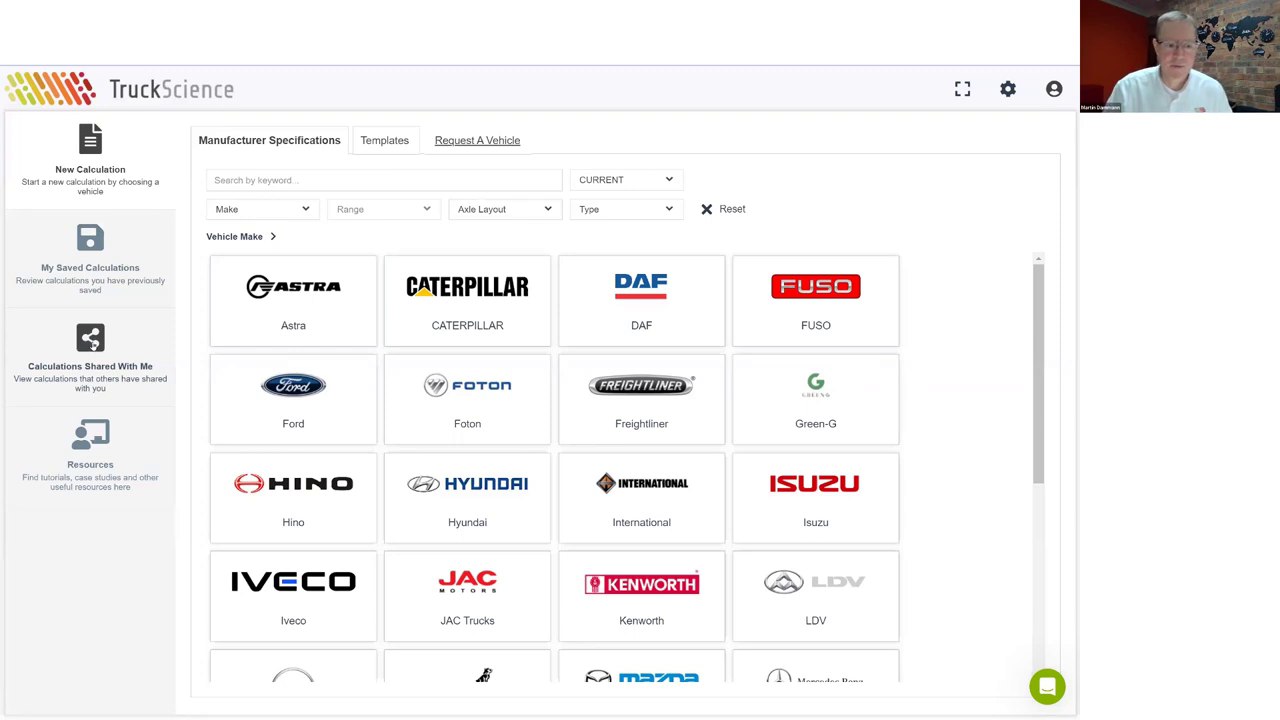
# Step: Look through the explainer videos, case studies, webinar recordings and useful documents in the resources
pyautogui.click(96, 440)
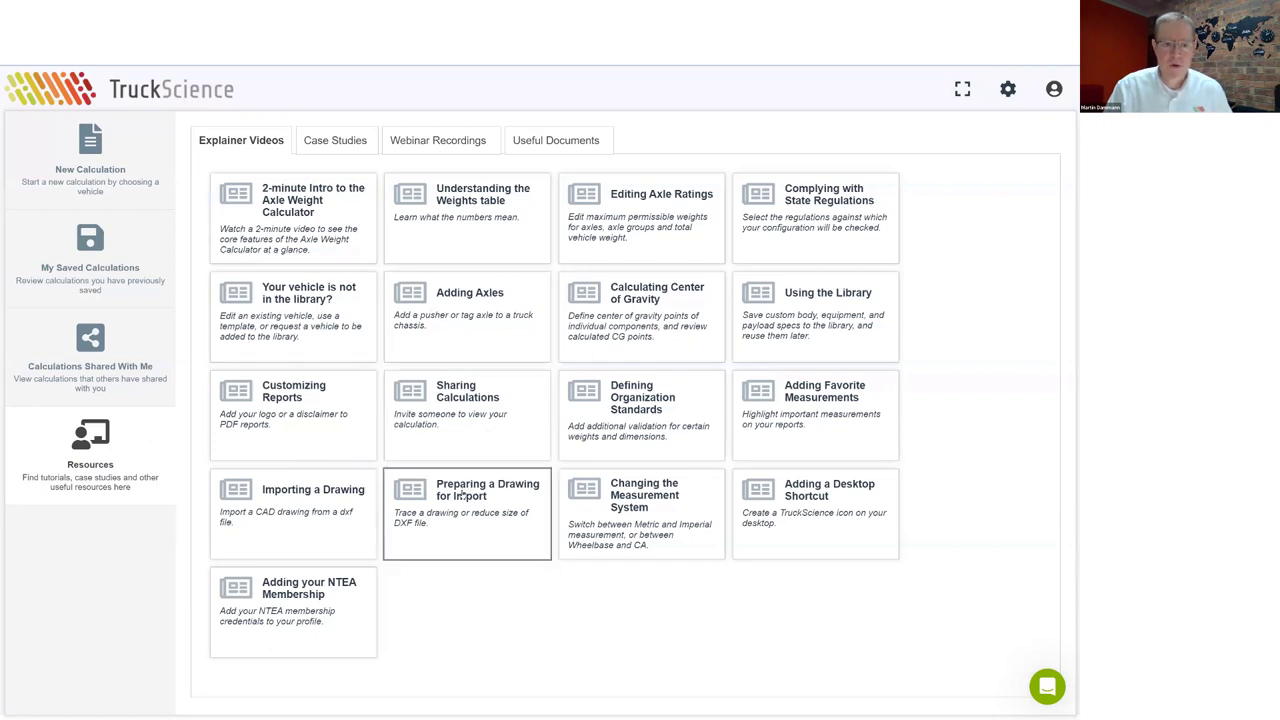
pyautogui.click(336, 141)
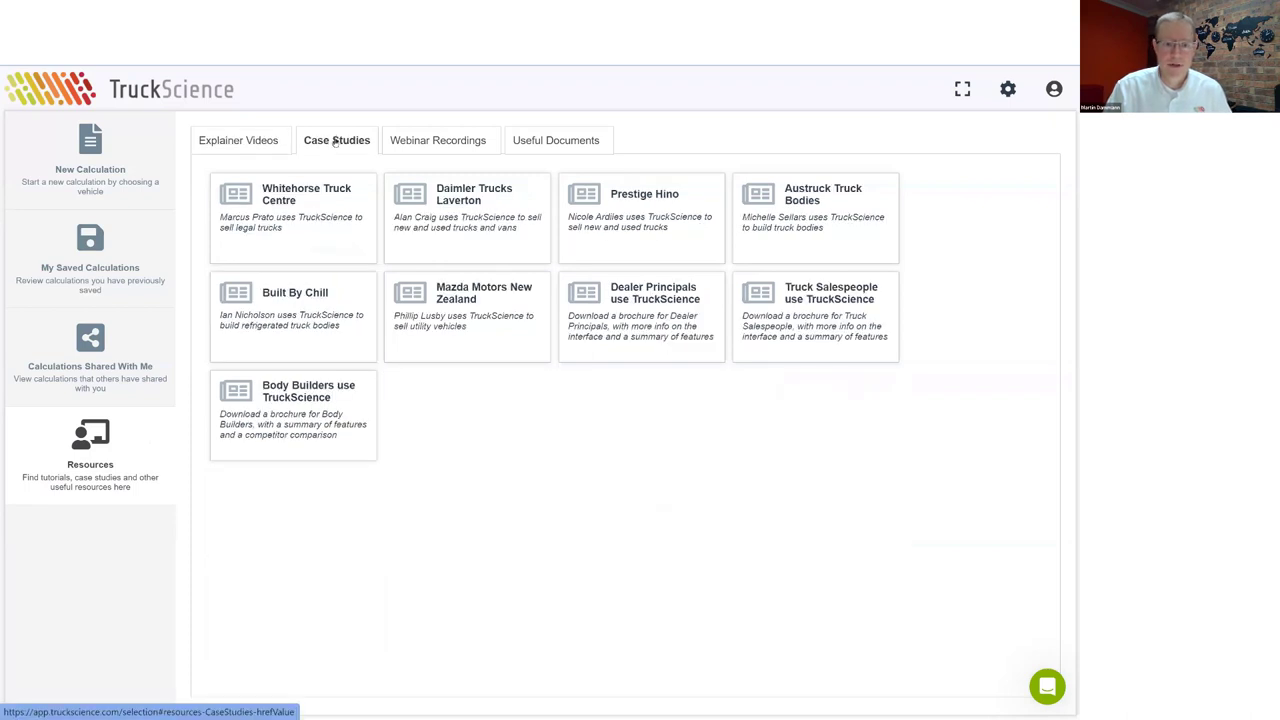
pyautogui.click(441, 145)
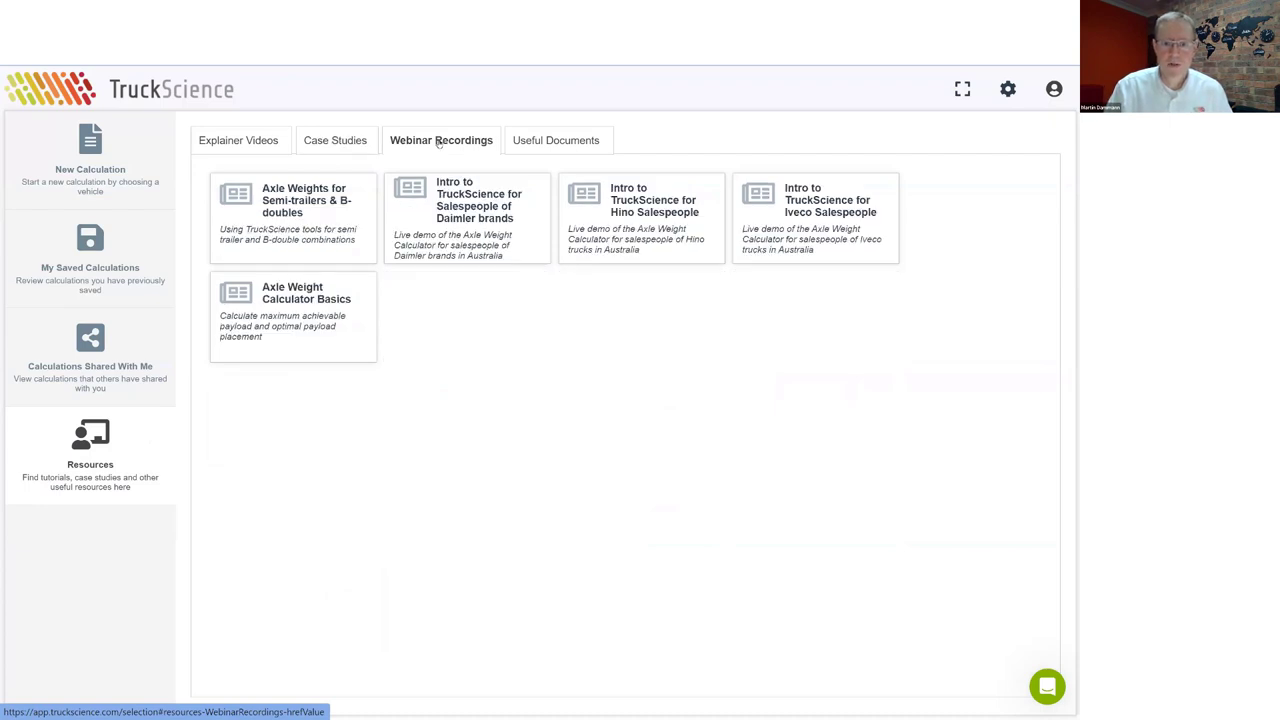
pyautogui.click(537, 141)
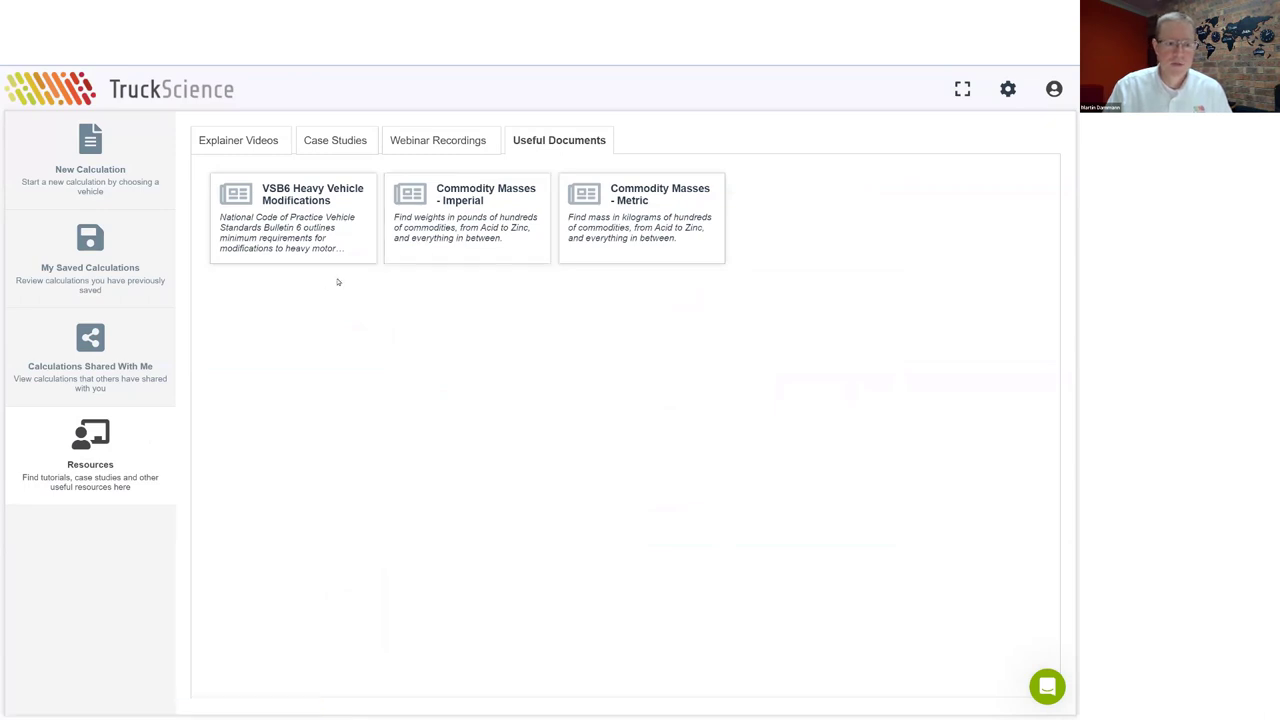
# Step: Return to the new calculation page and narrow the manufacturer specifications to FUSO Fighter vehicles with a 4X2 axle layout
pyautogui.click(86, 153)
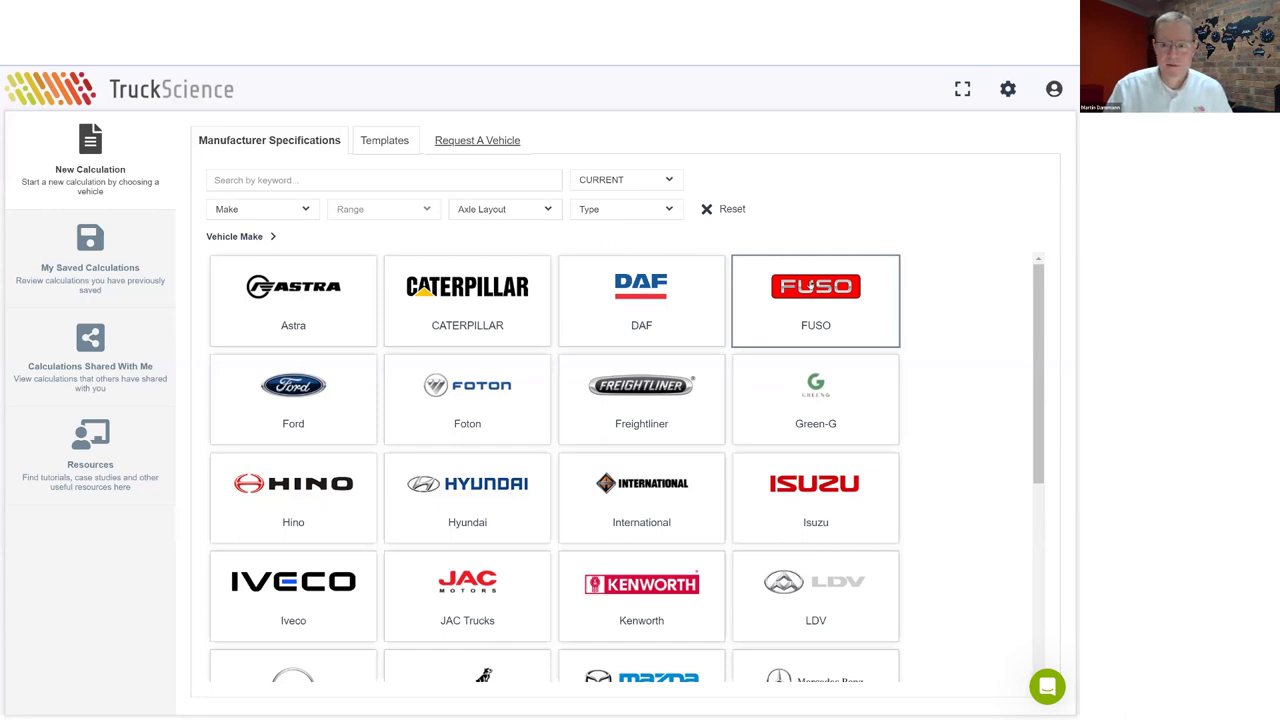
pyautogui.click(805, 288)
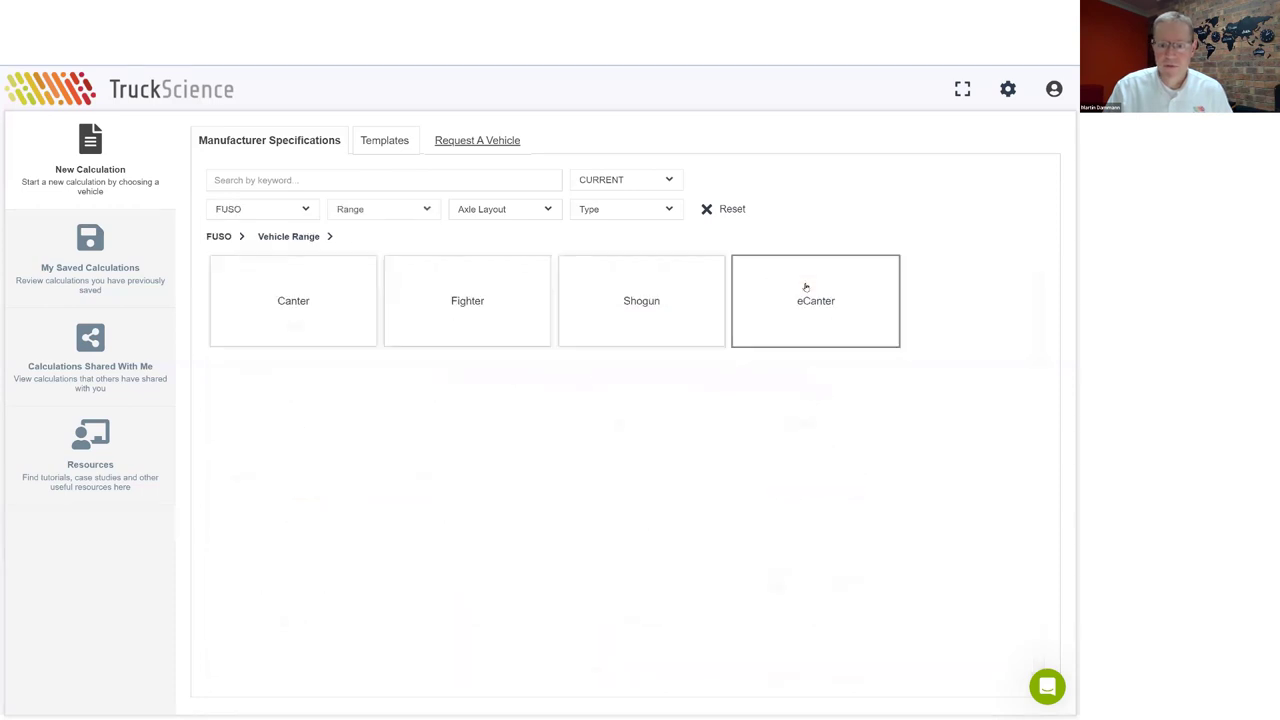
pyautogui.click(464, 300)
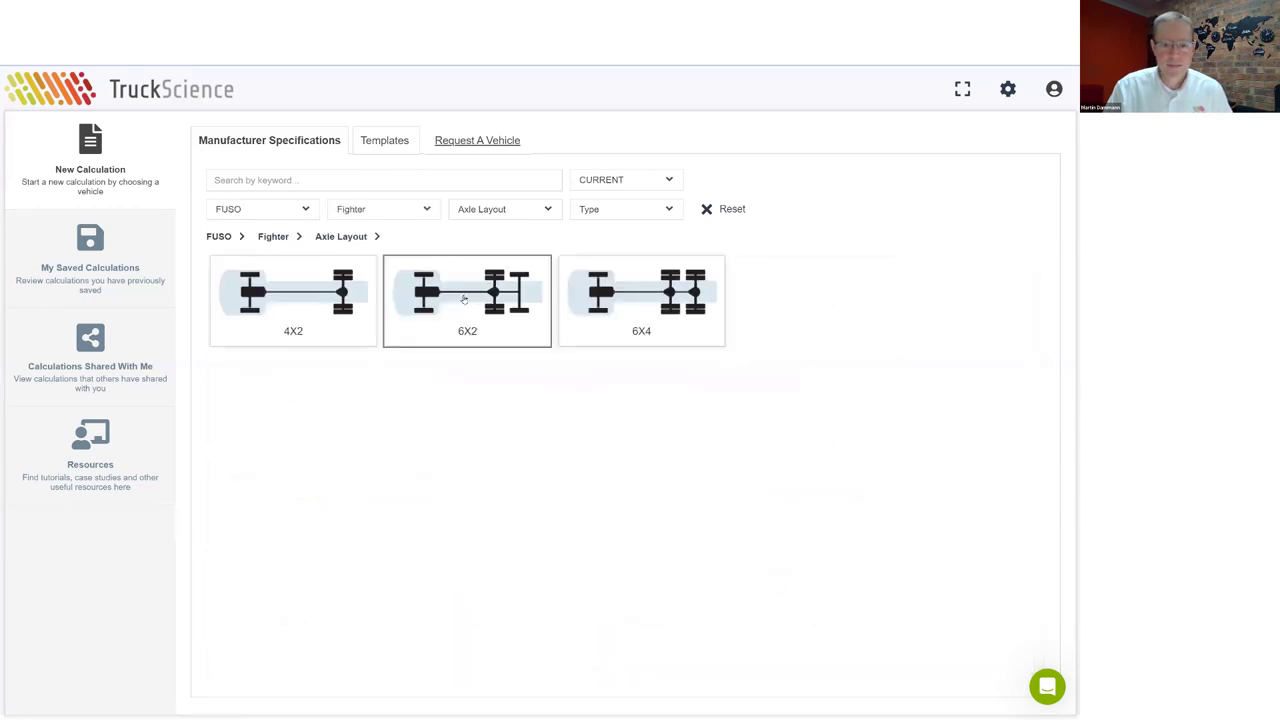
pyautogui.click(284, 294)
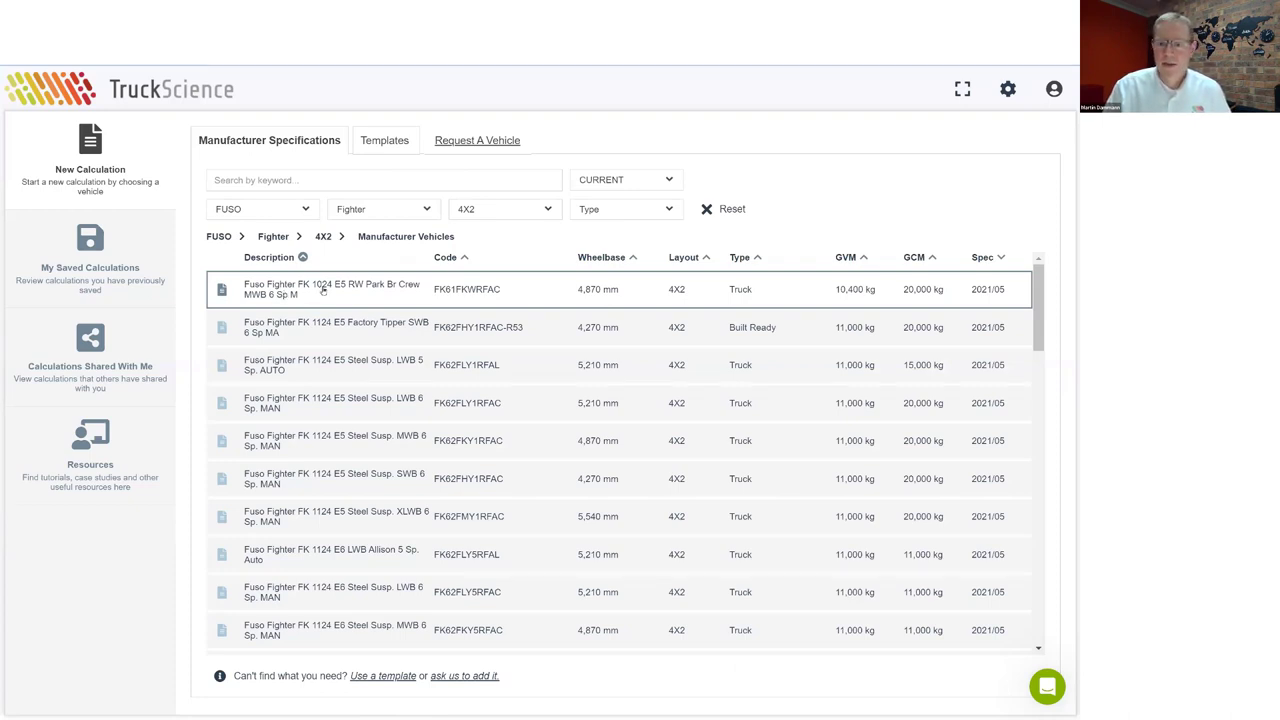
# Step: Search the Fighter 4X2 vehicles for "1627 air 9"
pyautogui.click(250, 179)
pyautogui.write('16')
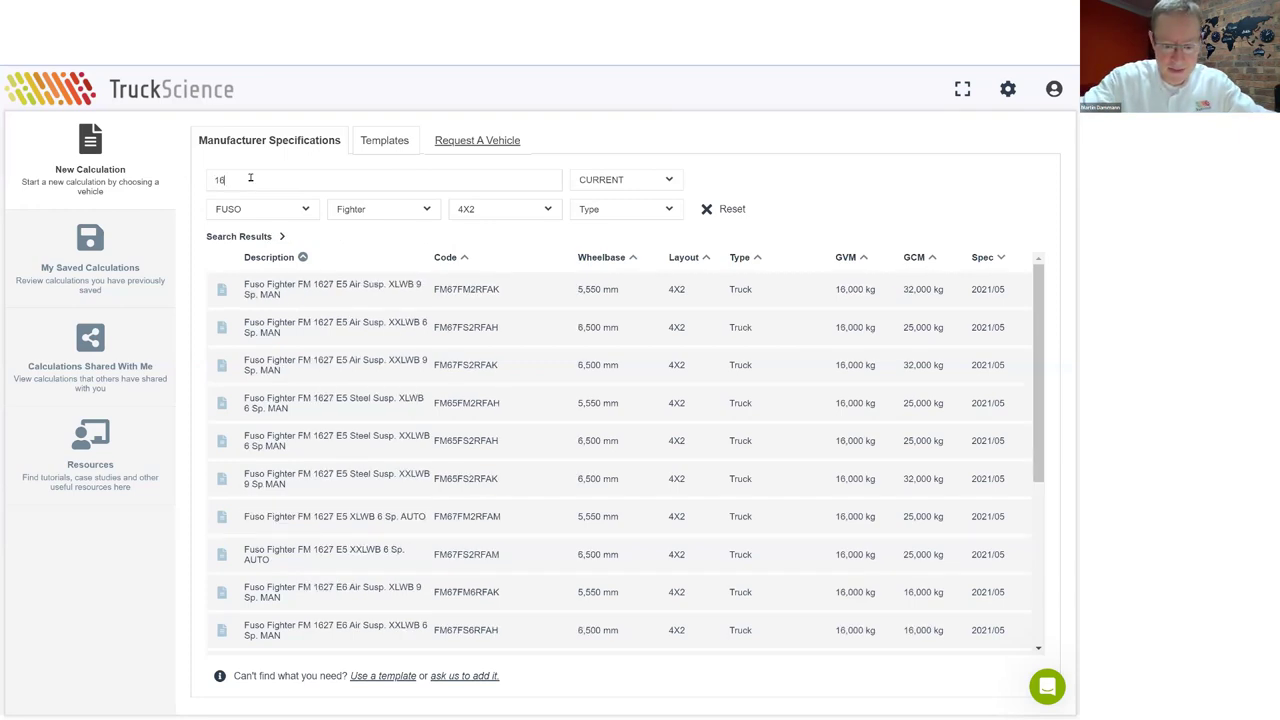
pyautogui.write('27')
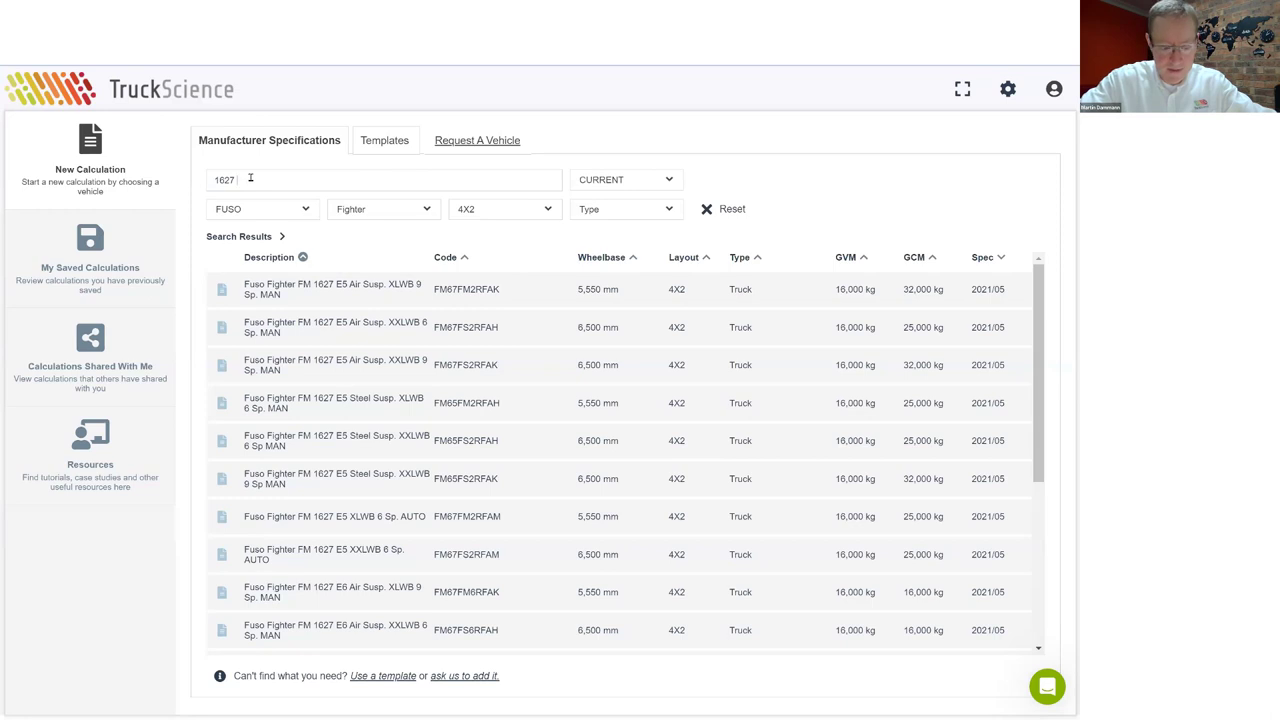
pyautogui.write(' air')
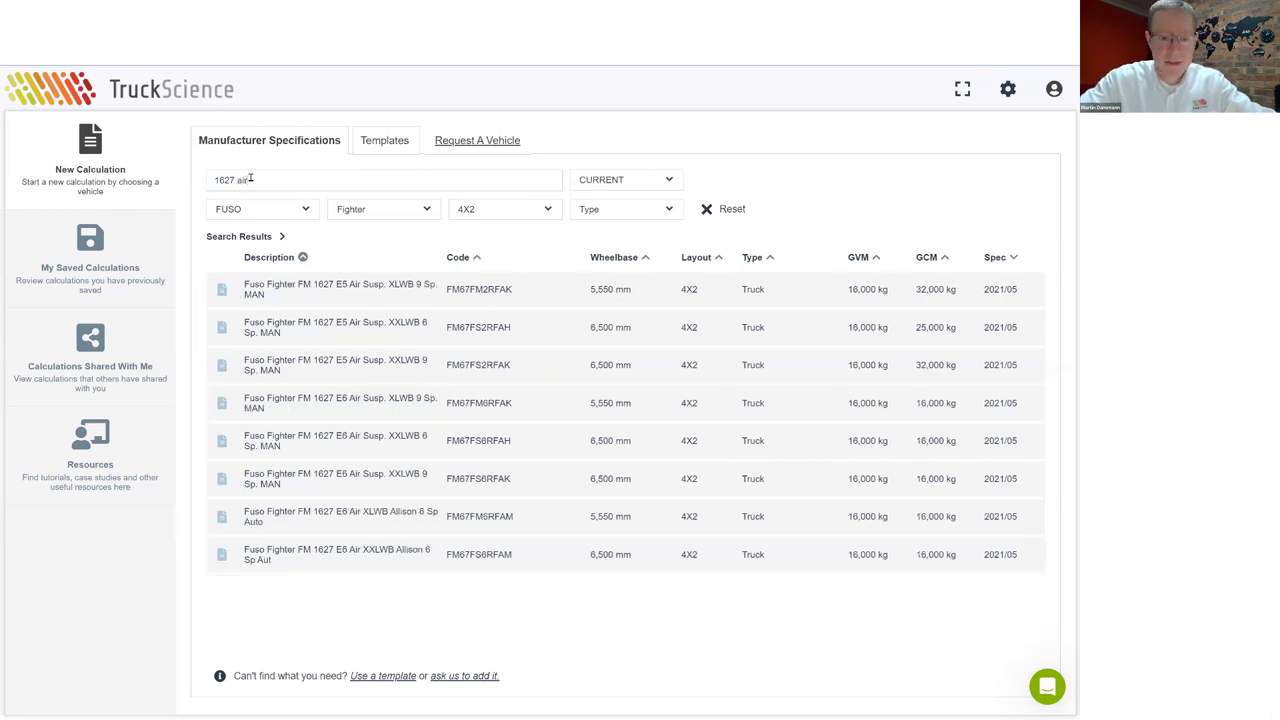
pyautogui.write(' 9')
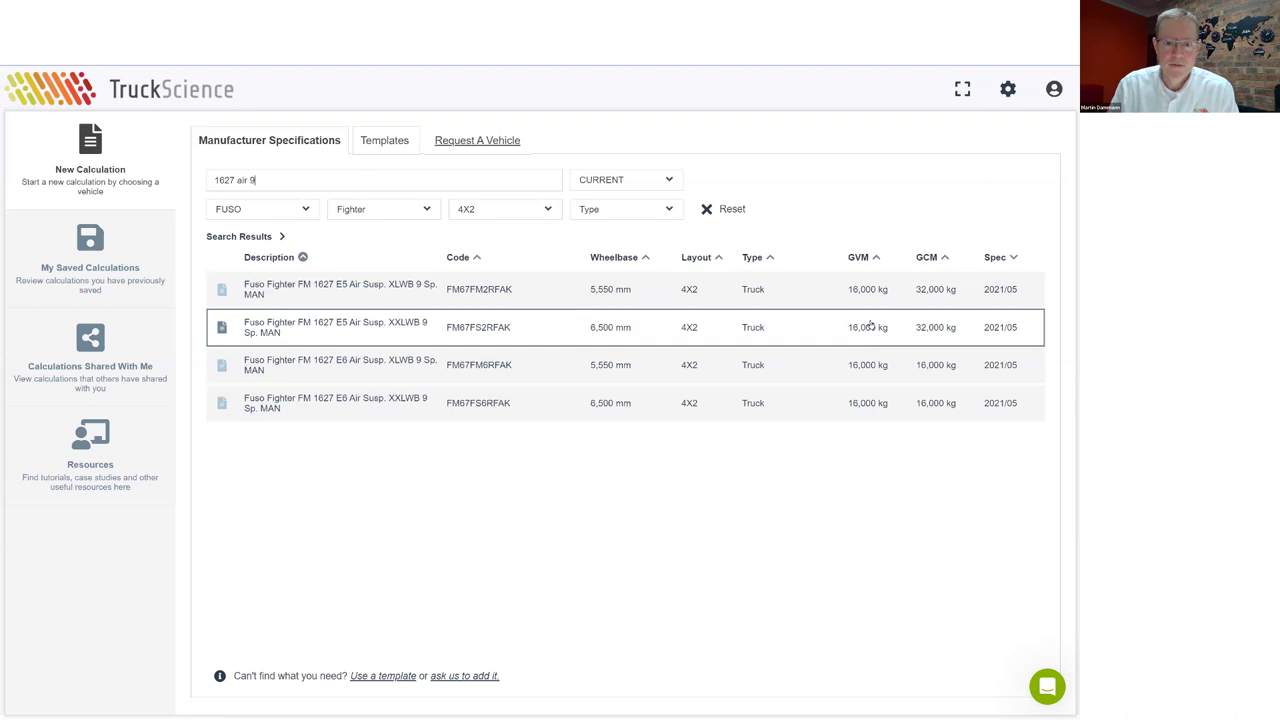
# Step: Check the vehicle request form without submitting it, and start a calculation with the Fuso Fighter FM 1627 E5 Air Susp. XXLWB 9 Sp. MAN
pyautogui.click(469, 144)
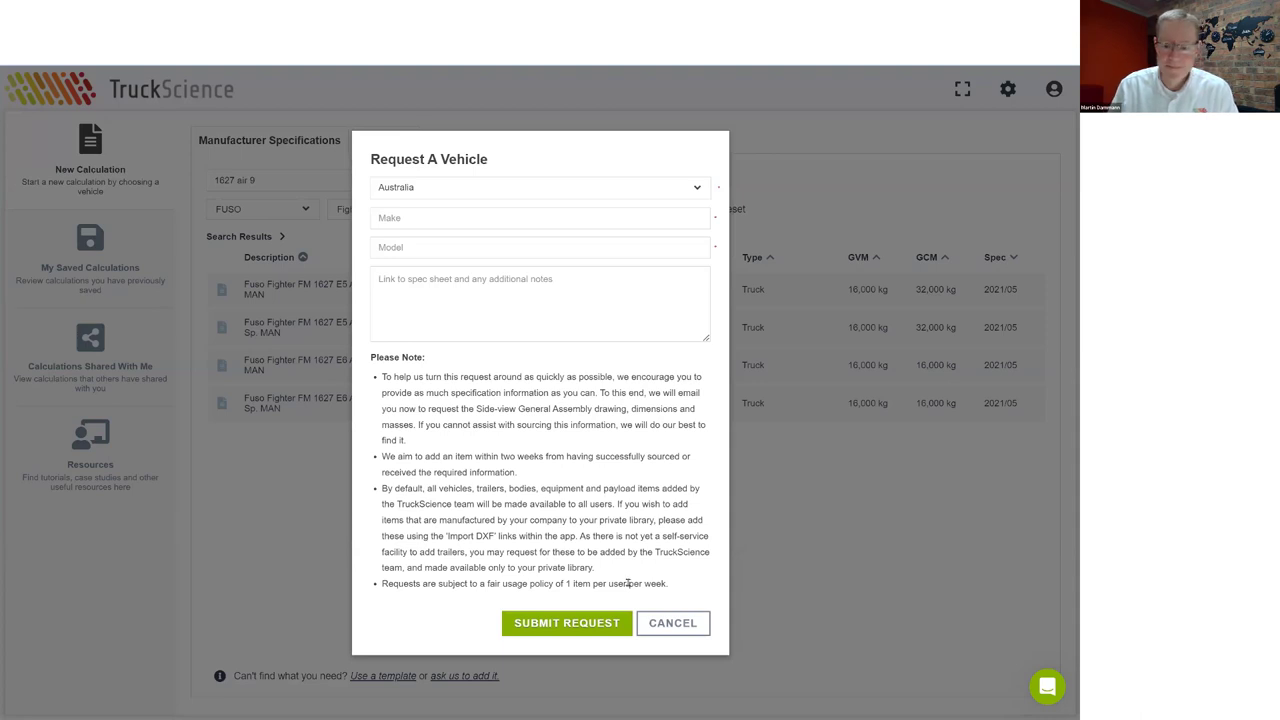
pyautogui.click(680, 623)
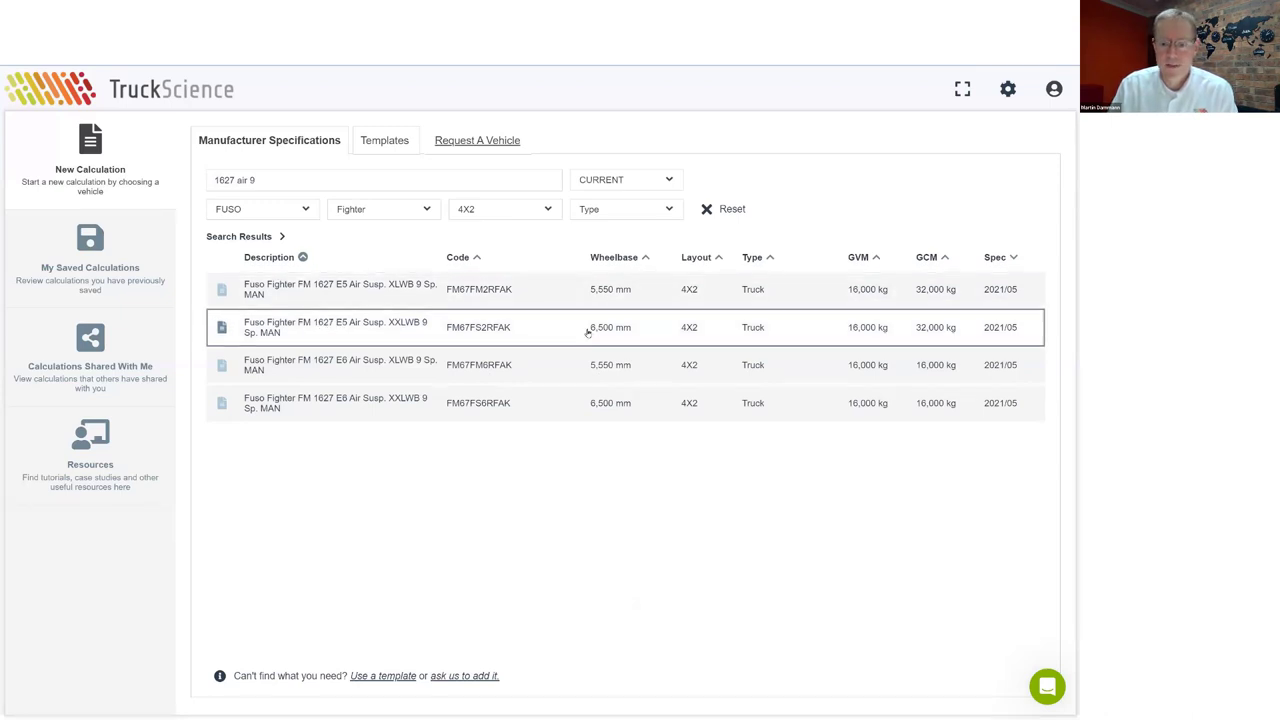
pyautogui.click(370, 327)
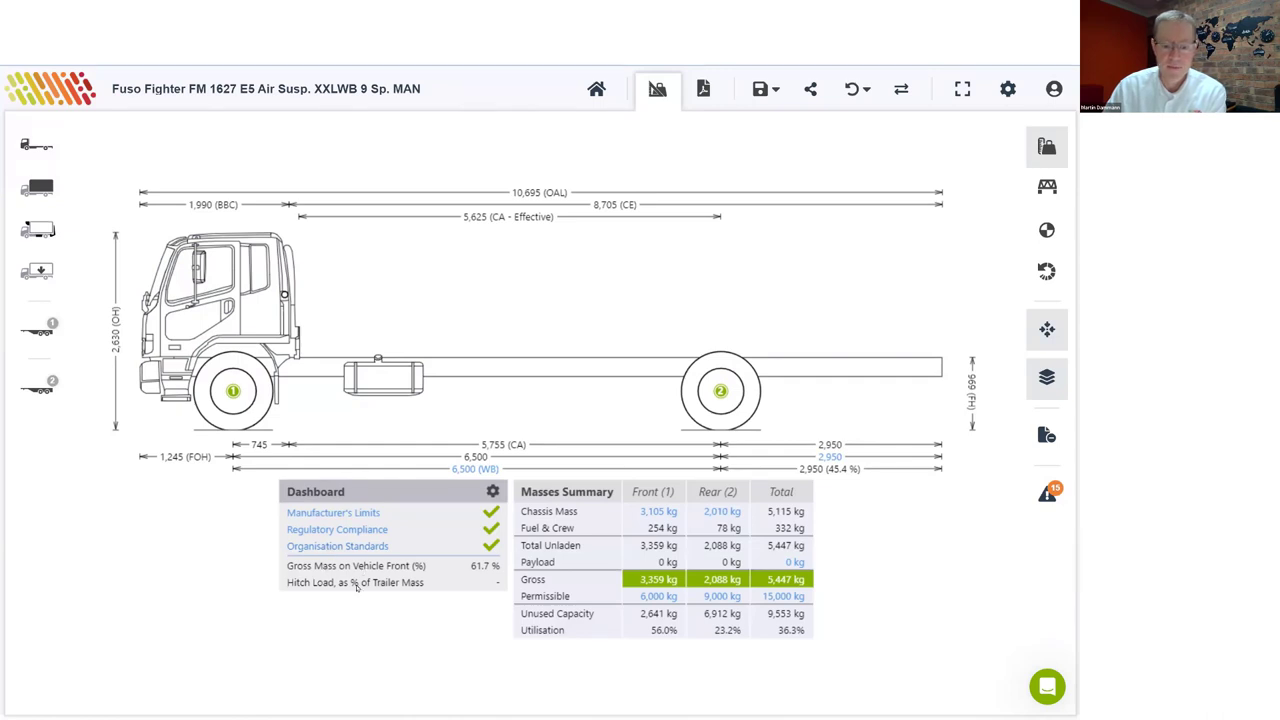
# Step: Examine the dashboard's regulatory compliance and the regulations selectable in the settings, cancel the settings, and return to the main dashboard
pyautogui.click(326, 530)
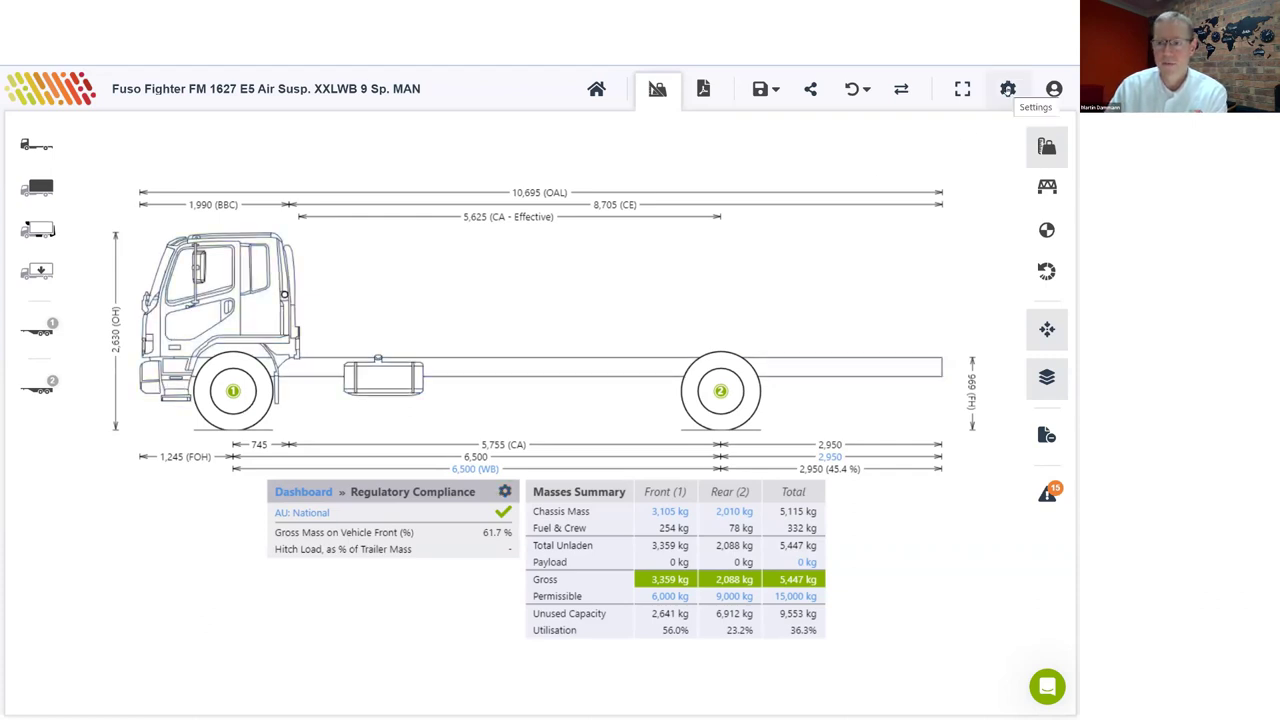
pyautogui.click(1008, 90)
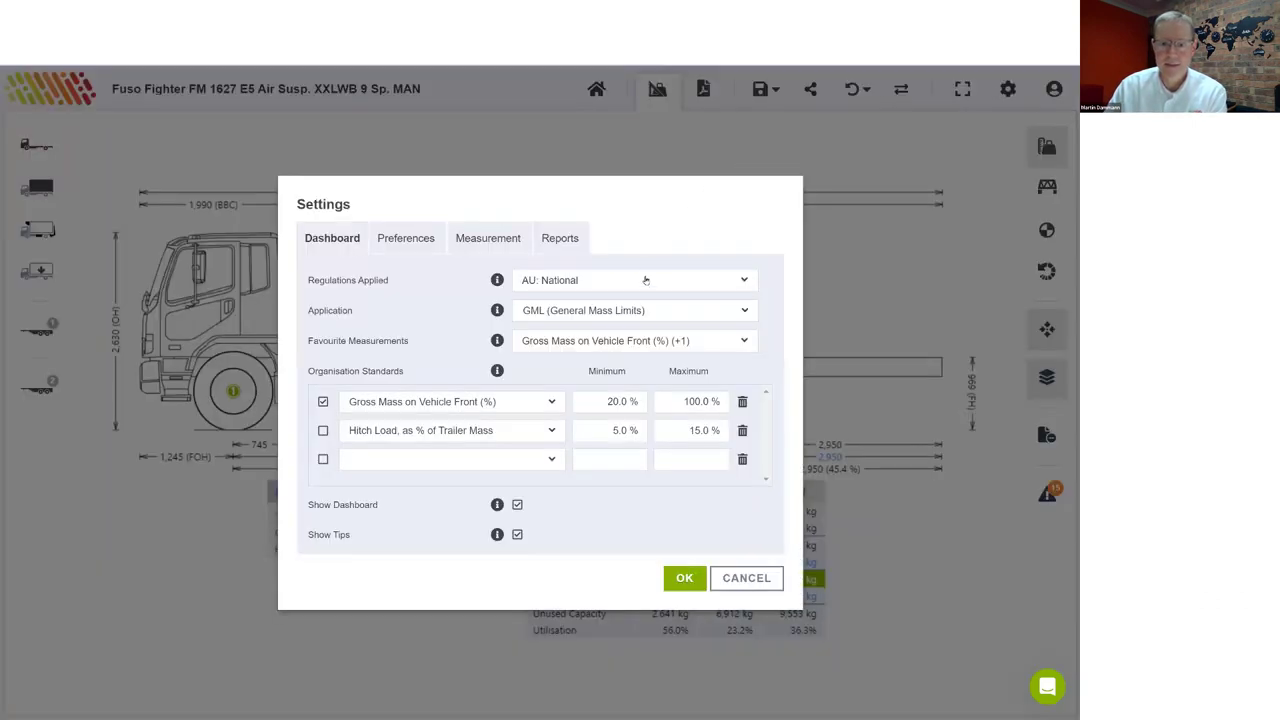
pyautogui.click(748, 282)
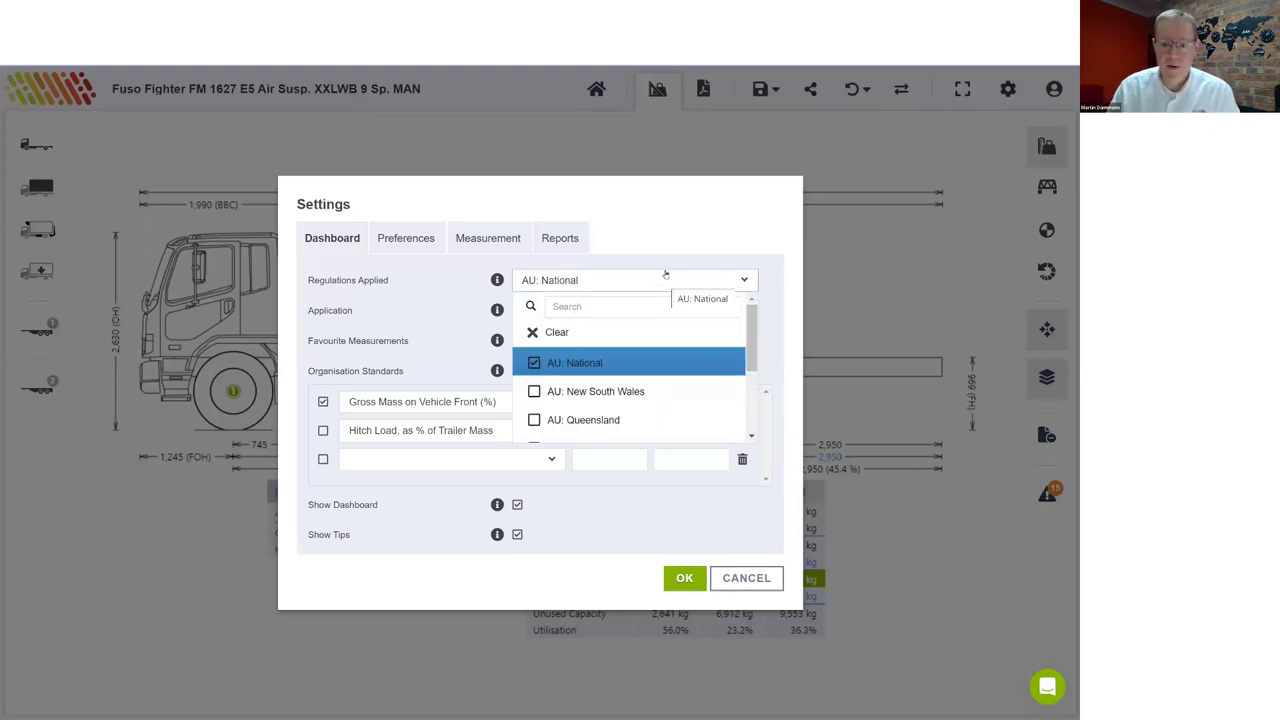
pyautogui.moveTo(750, 339); pyautogui.dragTo(747, 380)
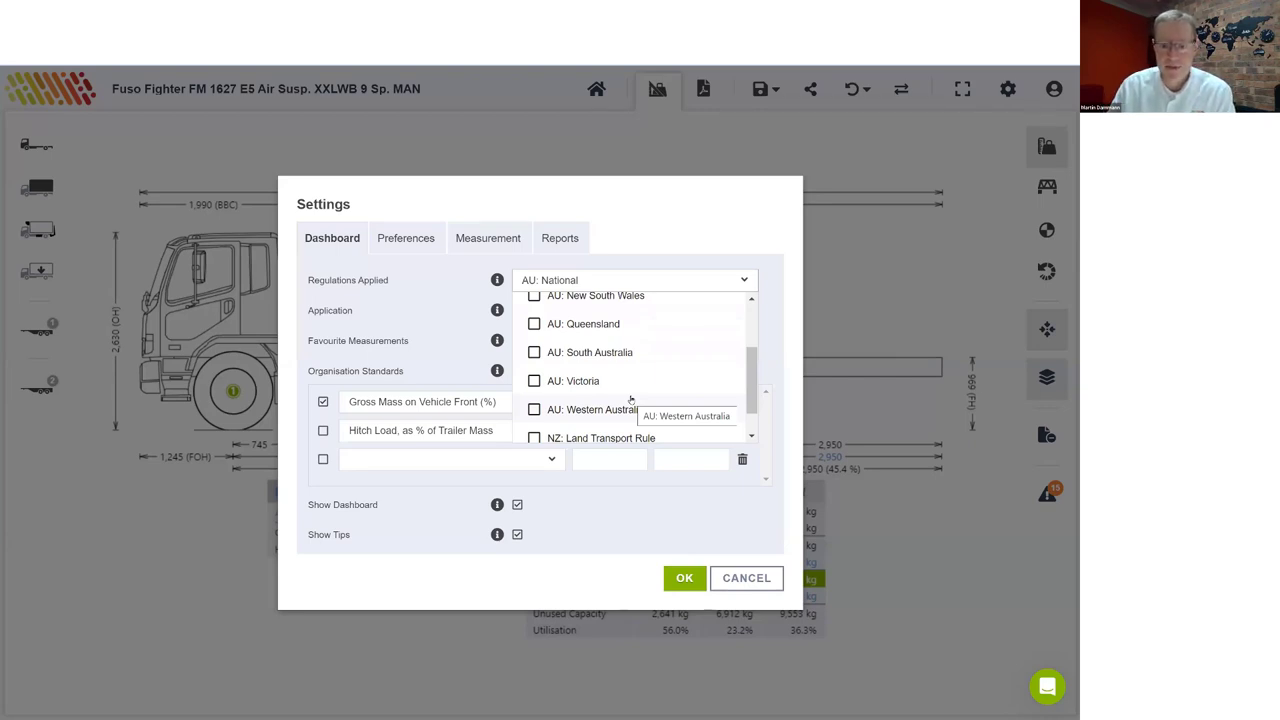
pyautogui.moveTo(751, 374); pyautogui.dragTo(752, 391)
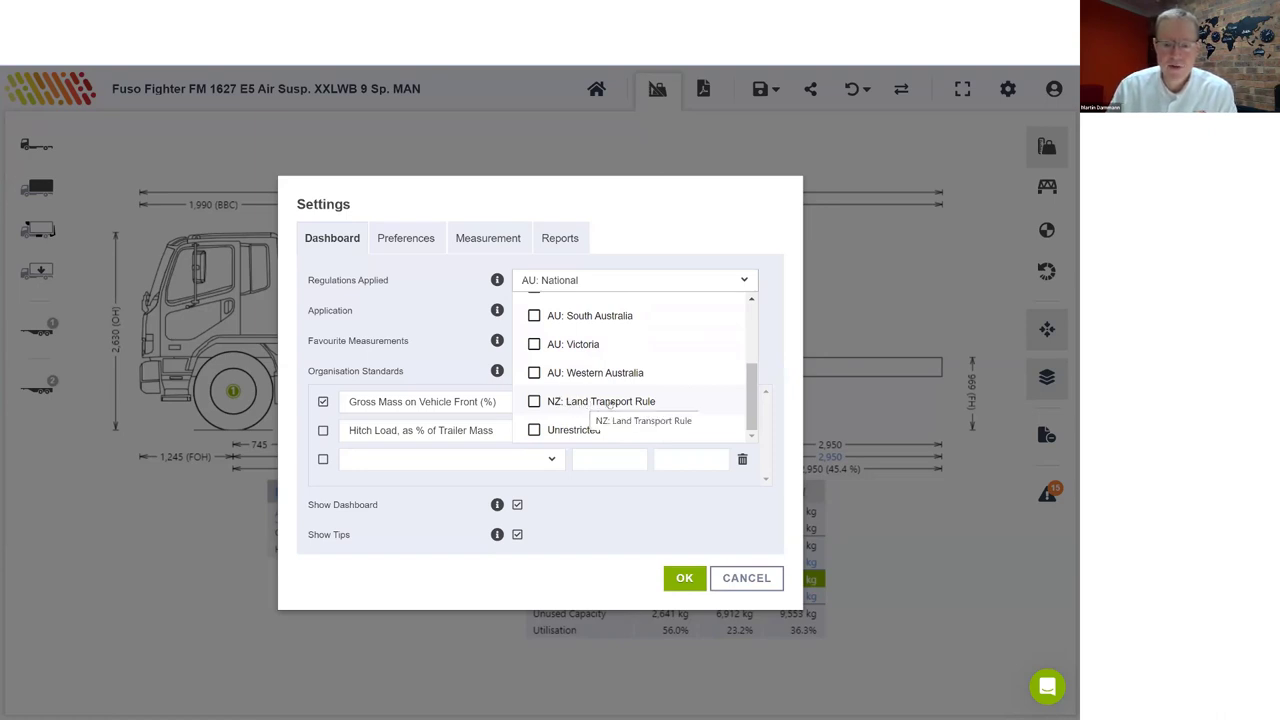
pyautogui.click(449, 306)
pyautogui.click(735, 574)
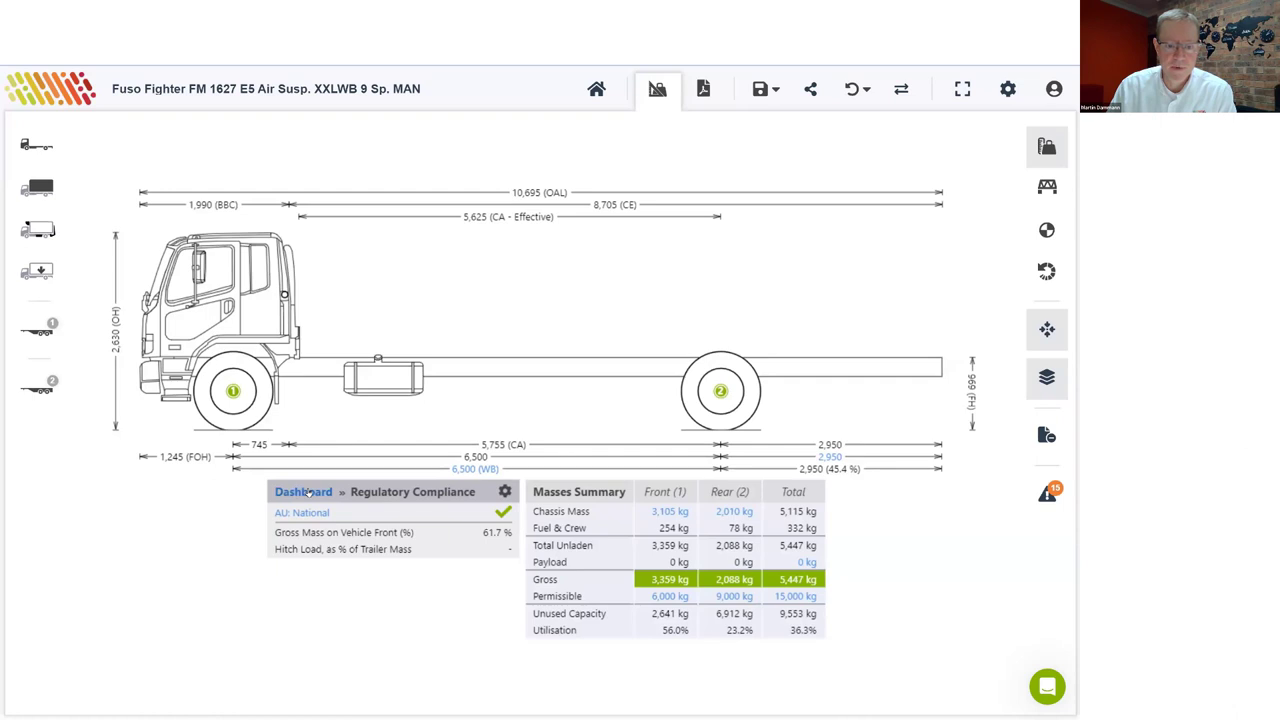
pyautogui.click(308, 492)
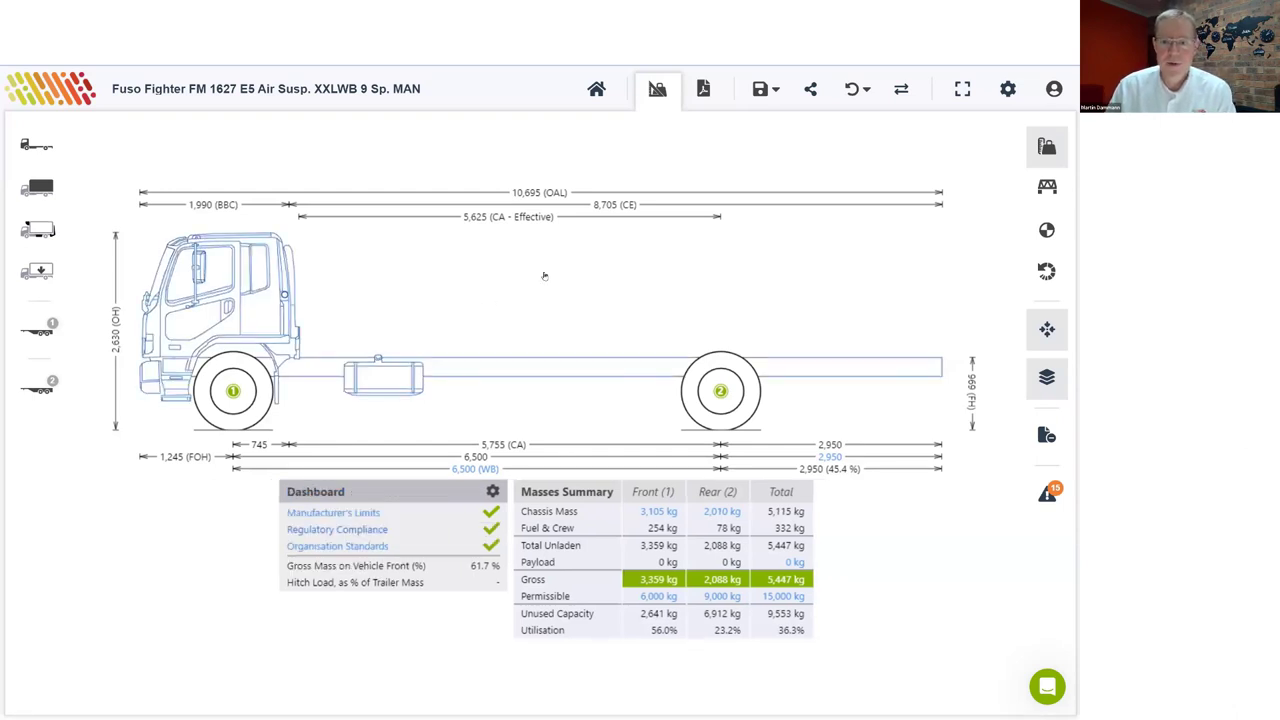
# Step: Expand the calculation to full screen and open the truck chassis details
pyautogui.click(962, 90)
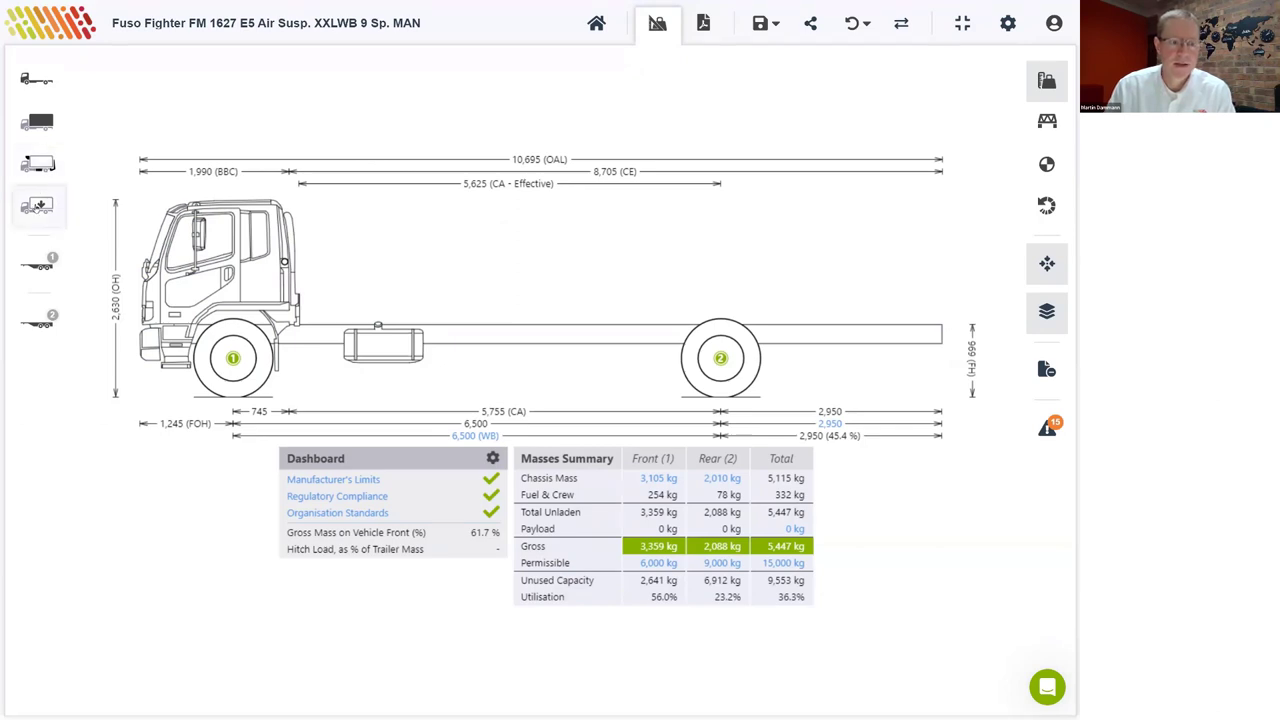
pyautogui.click(36, 80)
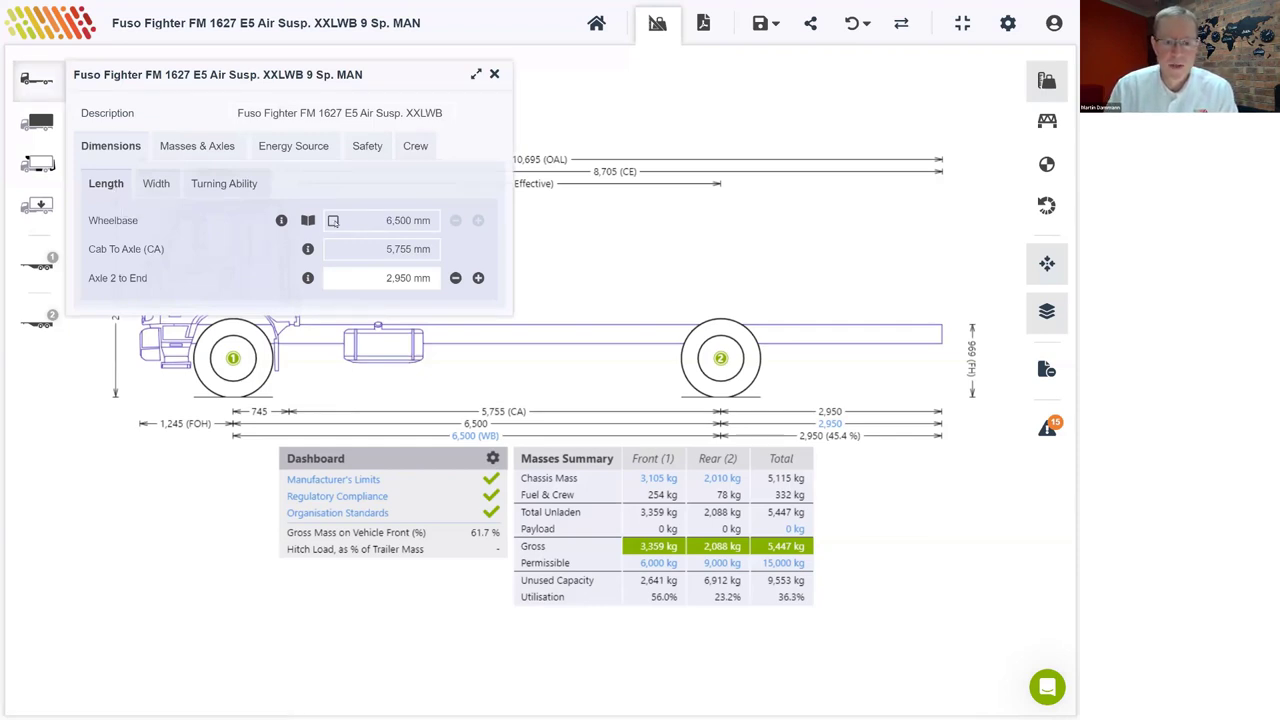
# Step: Try overriding the truck's wheelbase with 6,700 mm, and revert to the default value
pyautogui.click(333, 221)
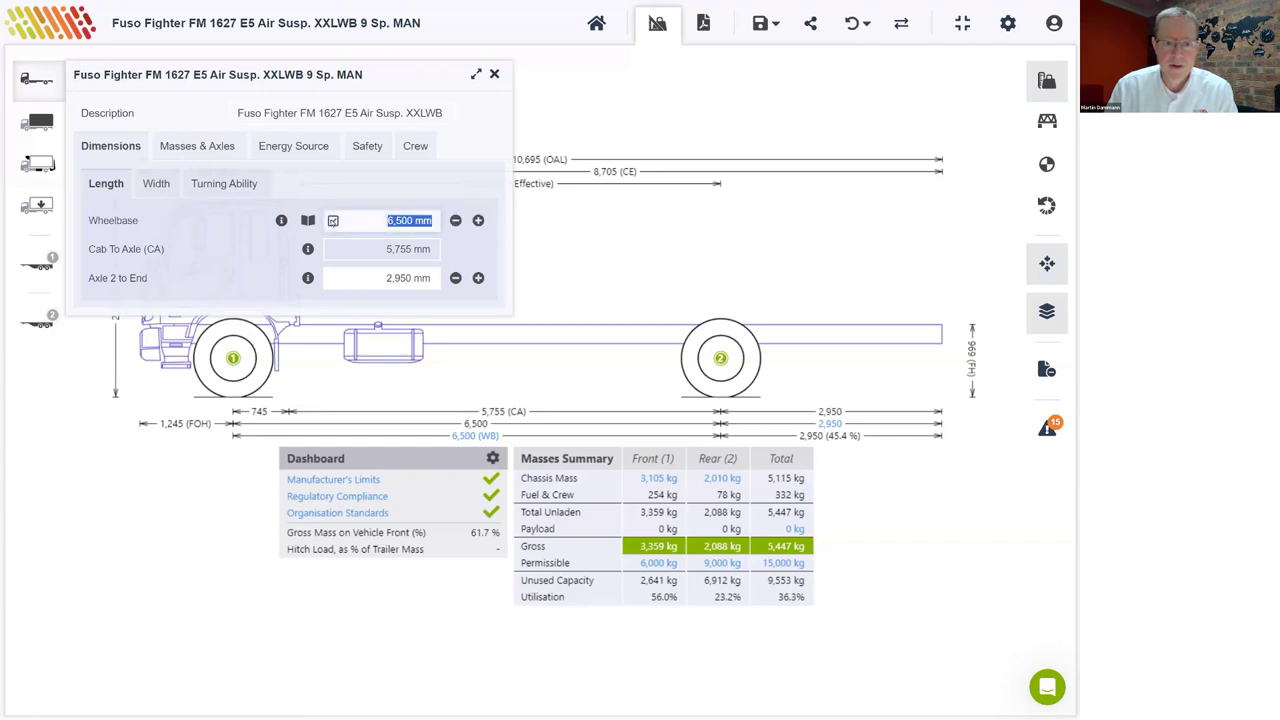
pyautogui.click(478, 221)
pyautogui.click(478, 221)
pyautogui.click(478, 221)
pyautogui.click(478, 221)
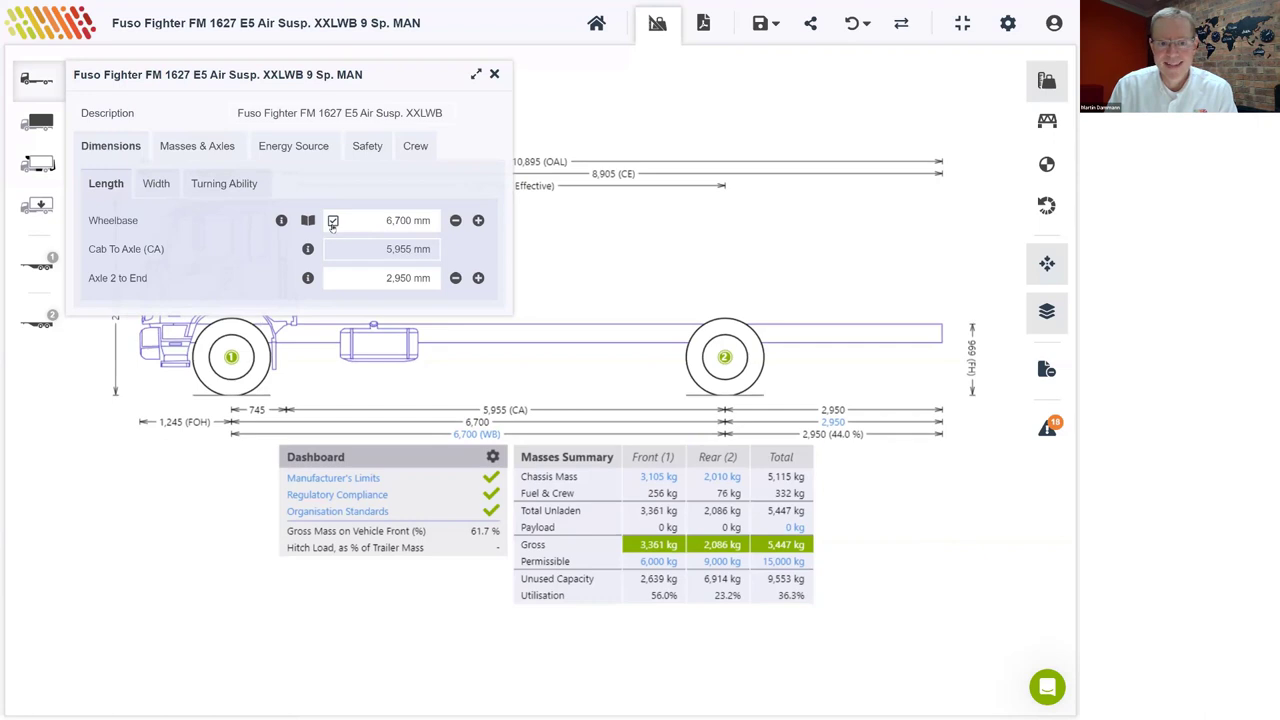
pyautogui.click(333, 221)
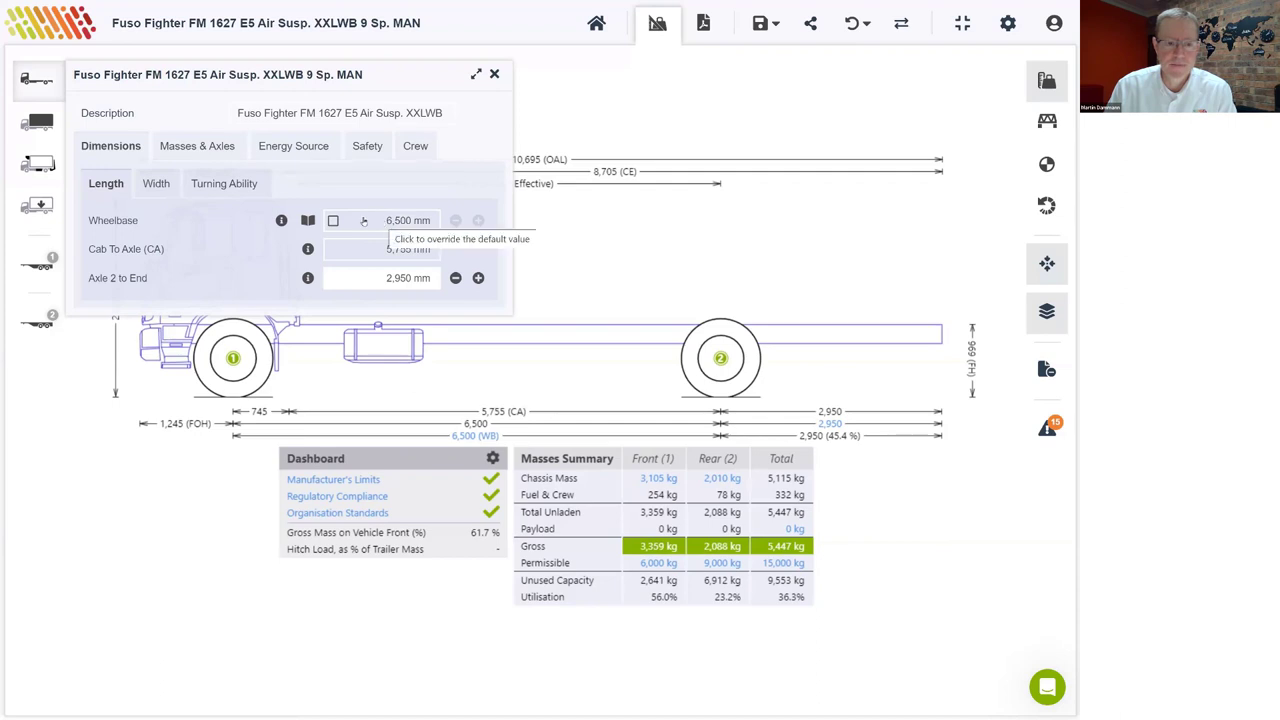
# Step: Review the chassis's masses and axles, pusher and tag axle options, energy source choices and safety features
pyautogui.click(183, 146)
pyautogui.click(101, 196)
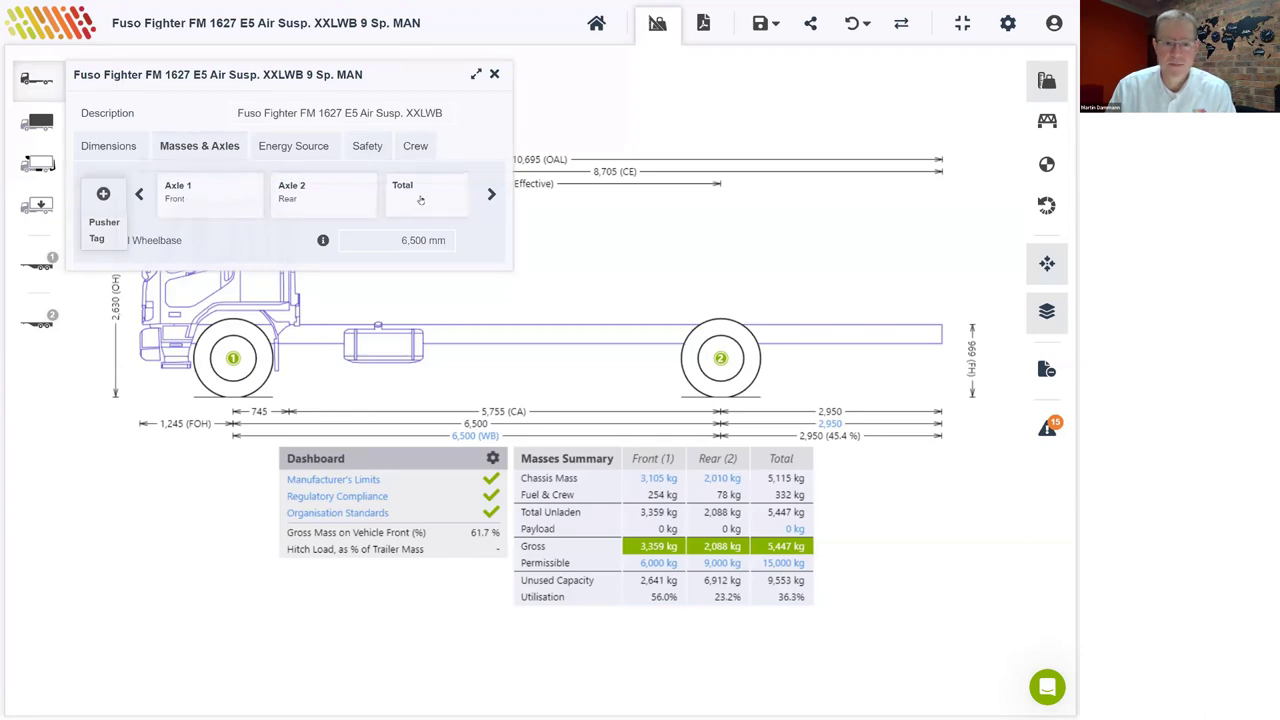
pyautogui.click(298, 148)
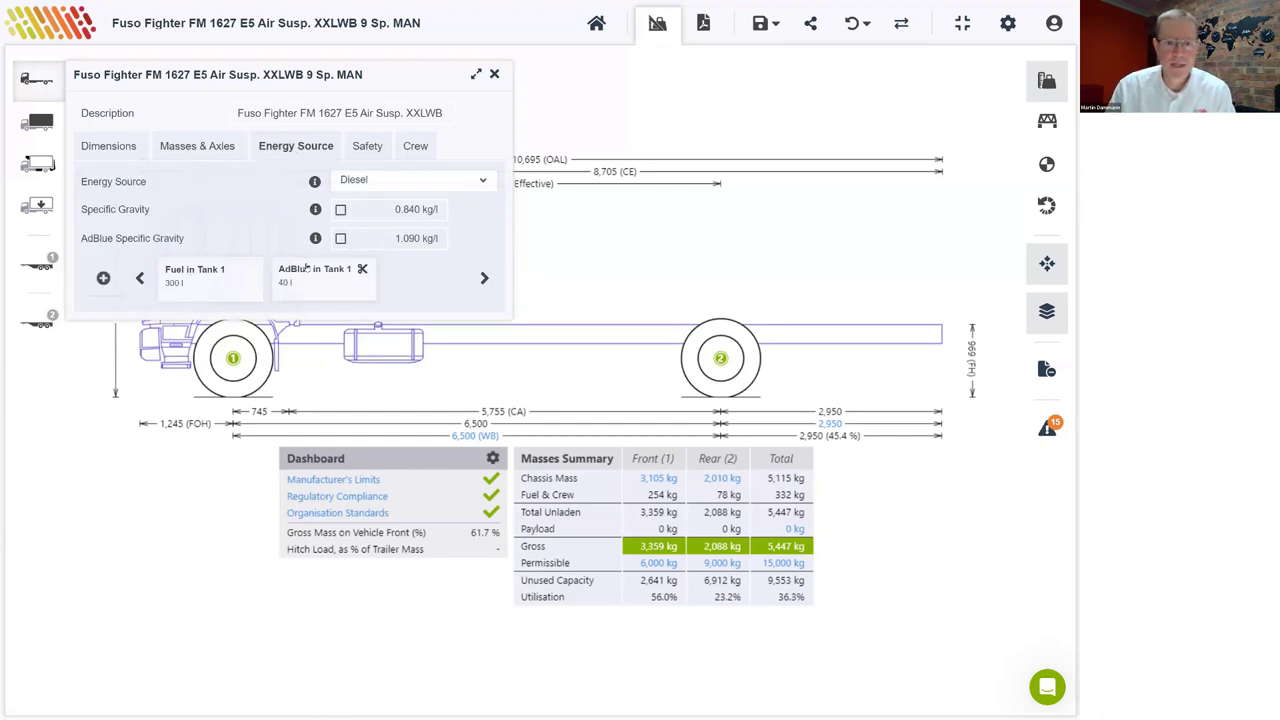
pyautogui.click(368, 182)
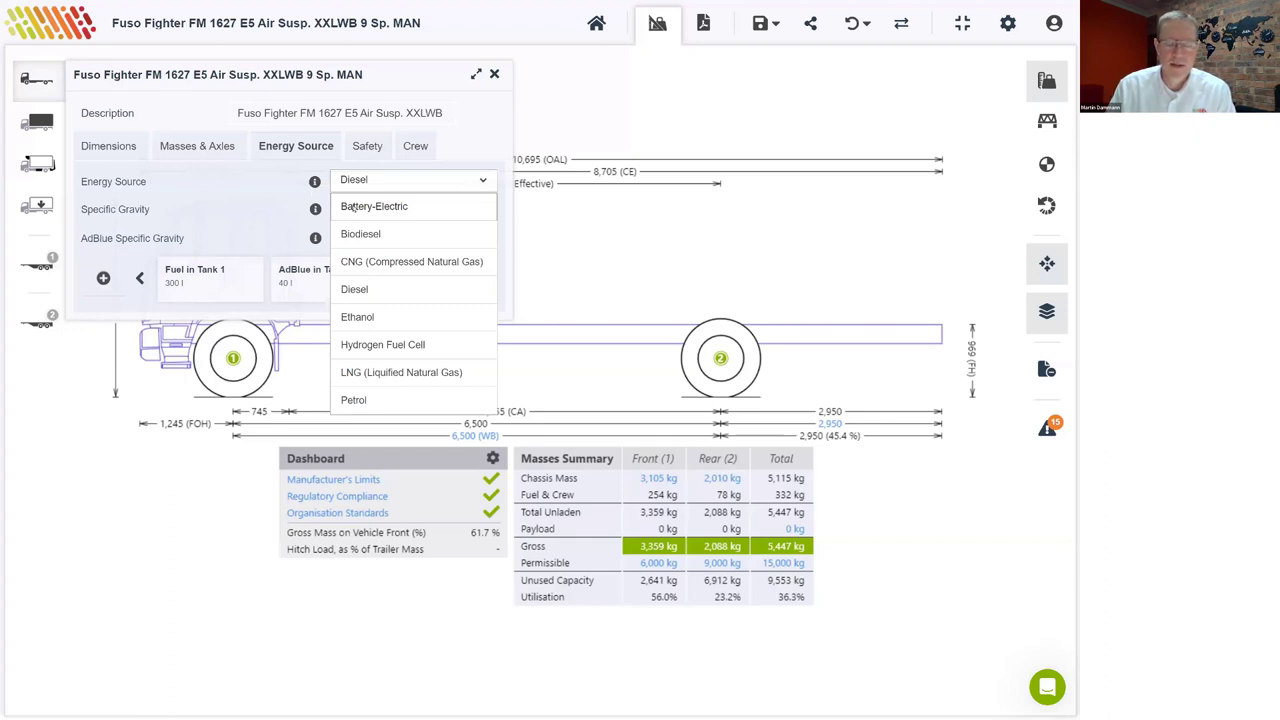
pyautogui.click(364, 146)
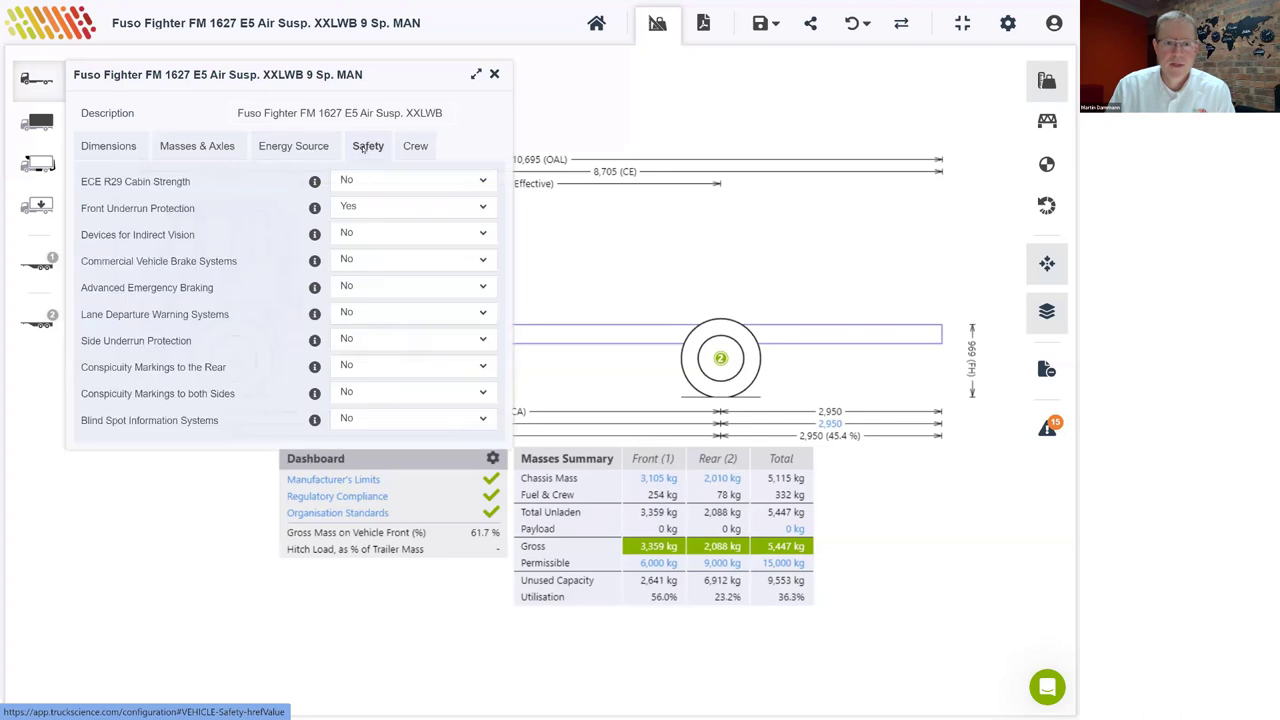
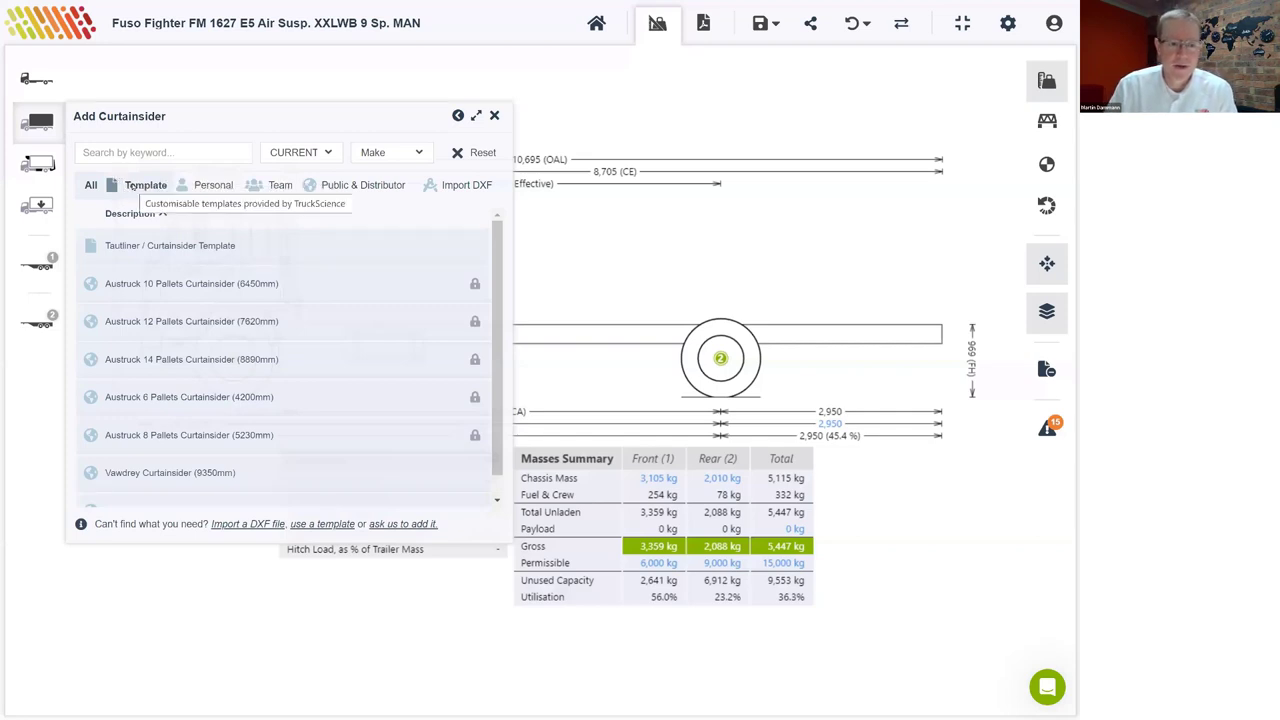
# Step: Compare the template and public curtainsider bodies, and add the Tautliner / Curtainsider Template to the truck
pyautogui.click(132, 188)
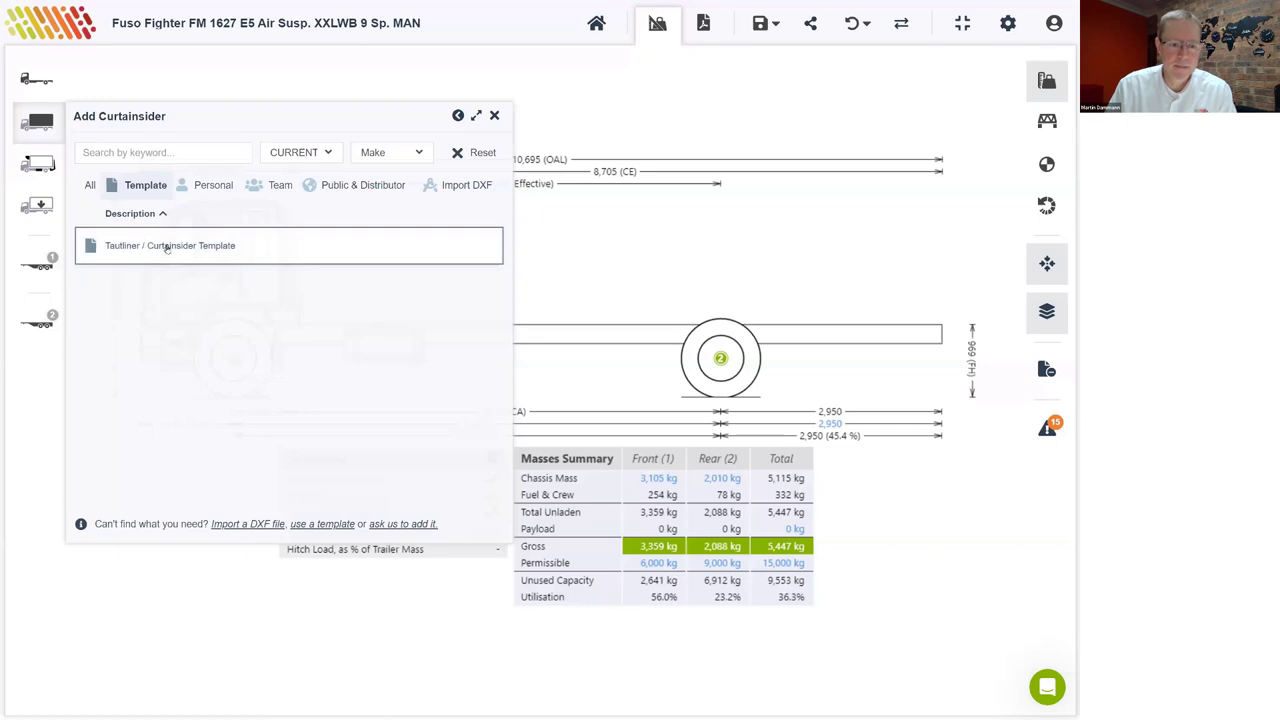
pyautogui.click(332, 188)
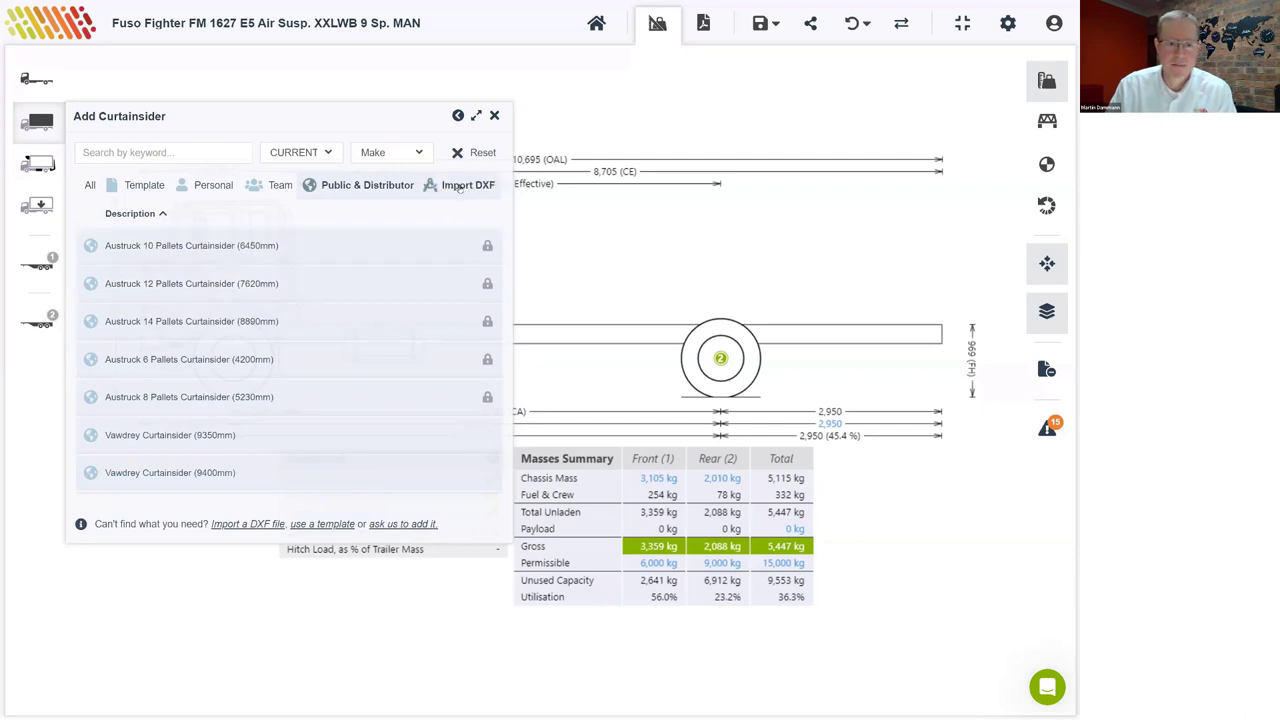
pyautogui.click(140, 185)
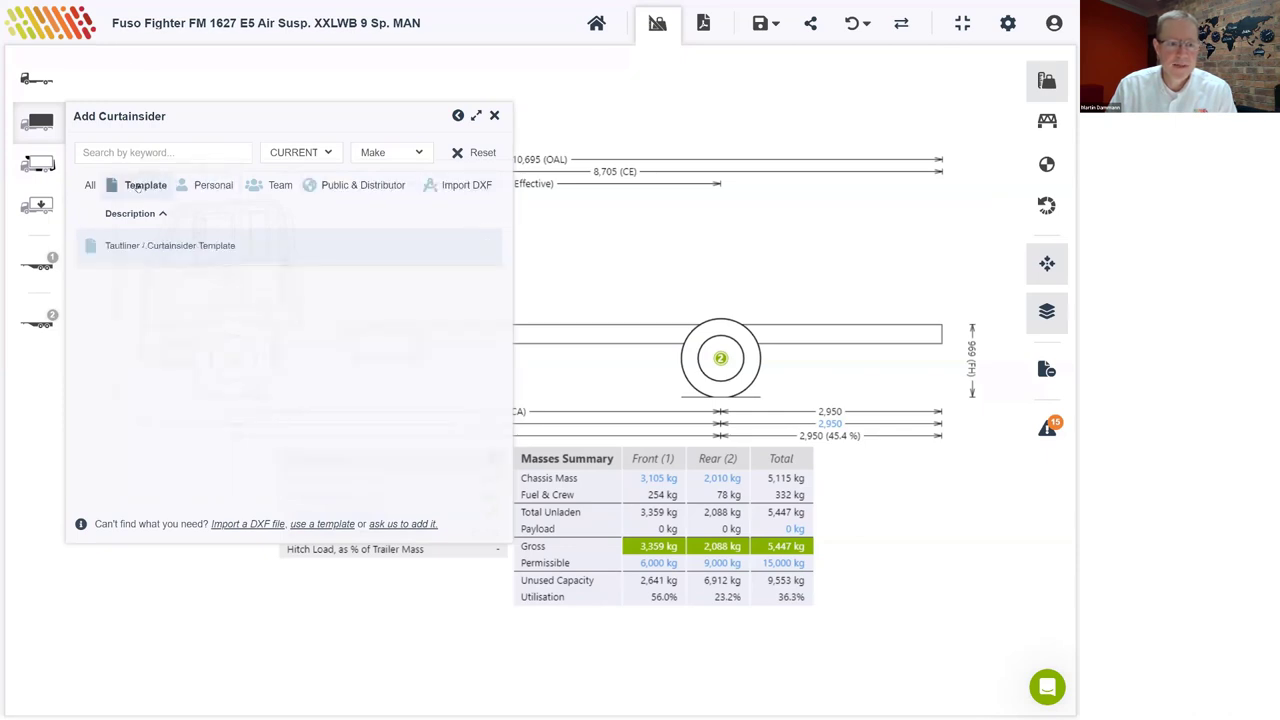
pyautogui.click(160, 243)
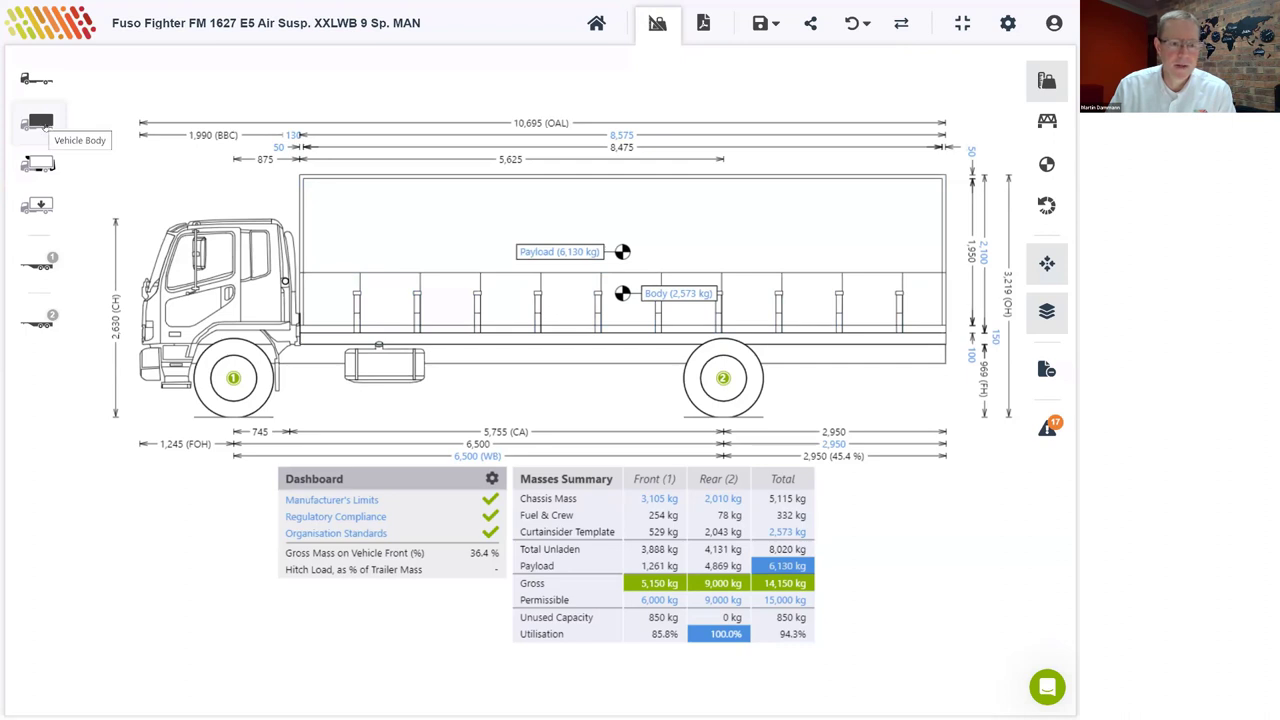
# Step: Set the curtainsider body's external length to 8,000 mm and align the chassis to the rear of the body
pyautogui.click(637, 198)
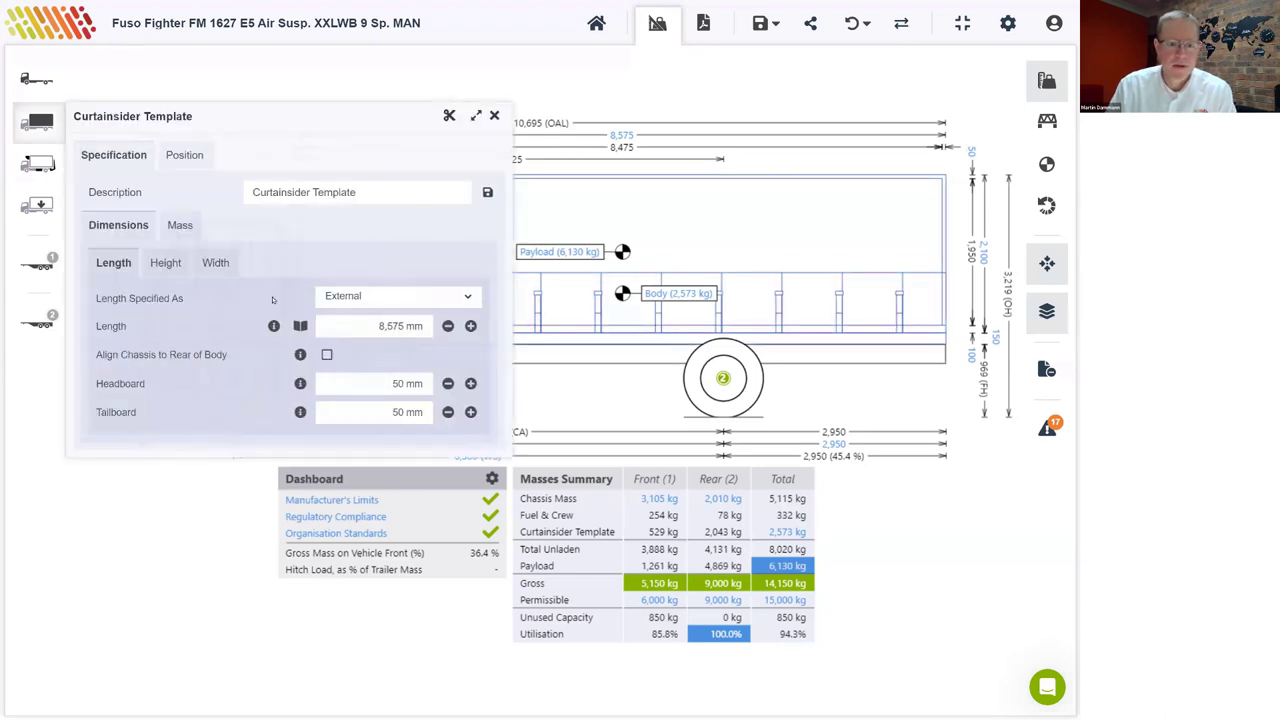
pyautogui.click(352, 326)
pyautogui.write('8')
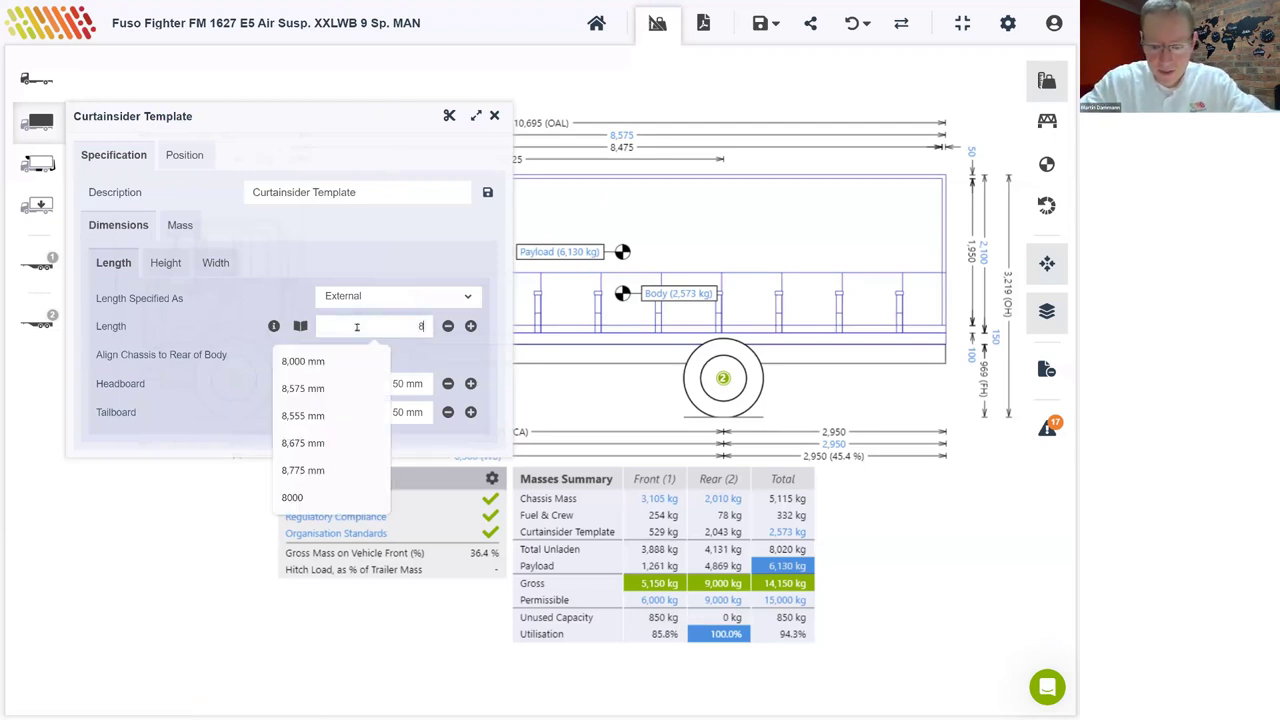
pyautogui.write(',00000')
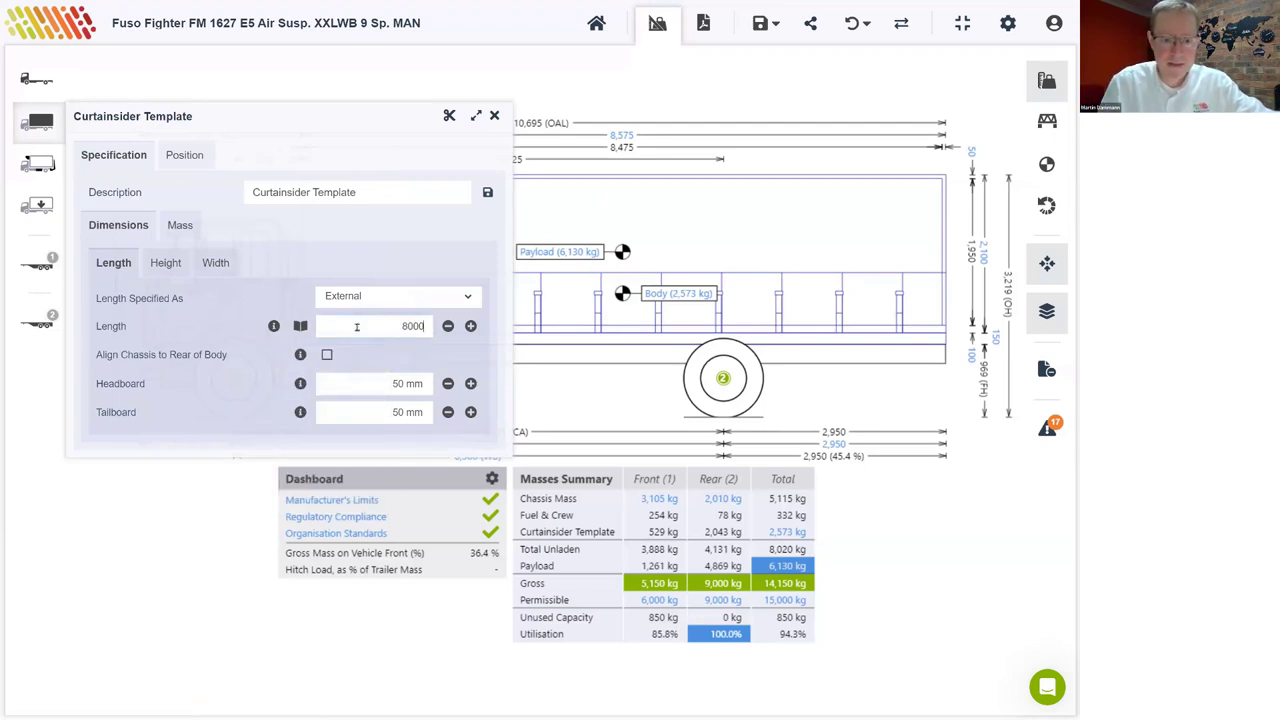
pyautogui.press('Tab')
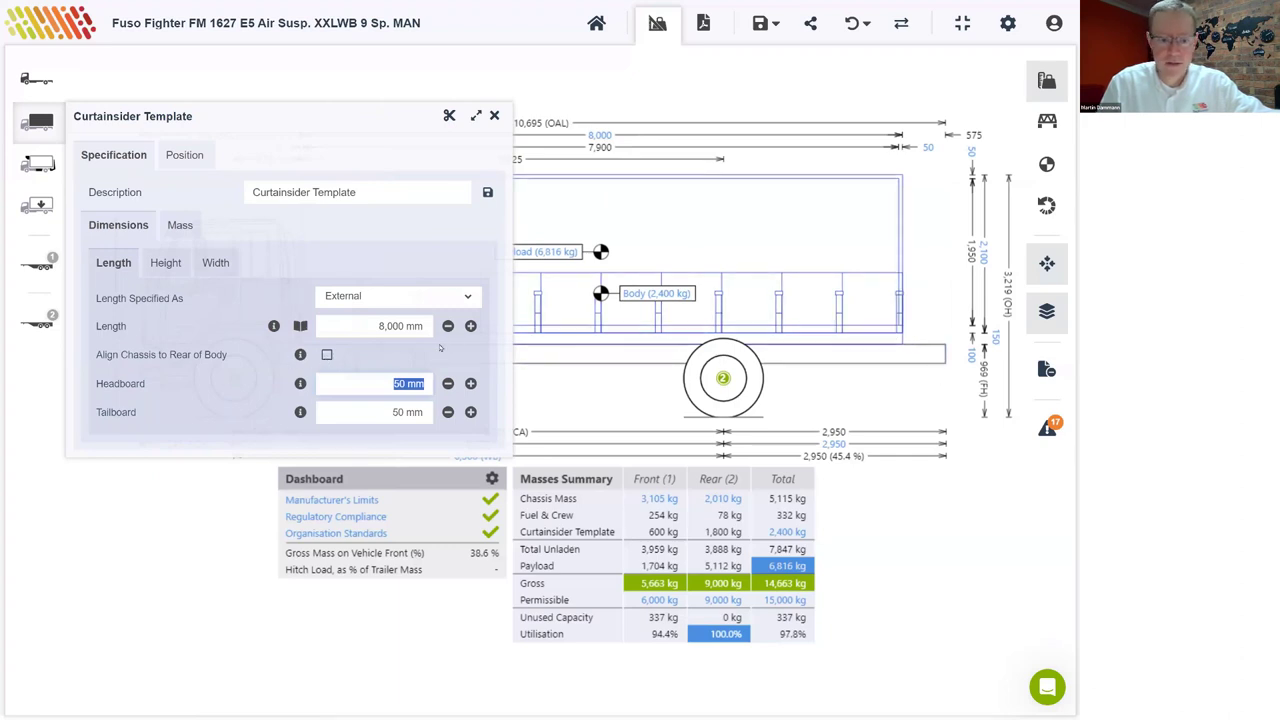
pyautogui.click(326, 354)
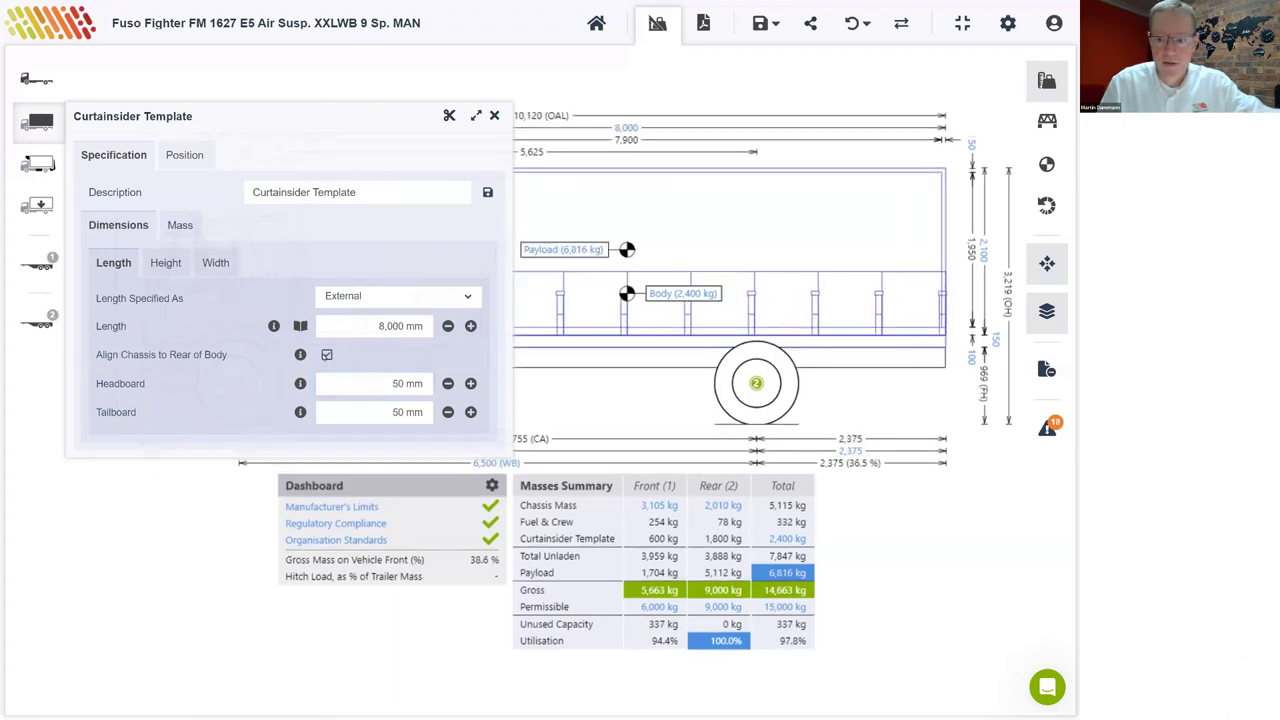
# Step: Set the curtainsider body's external height to 2,500 mm
pyautogui.click(166, 262)
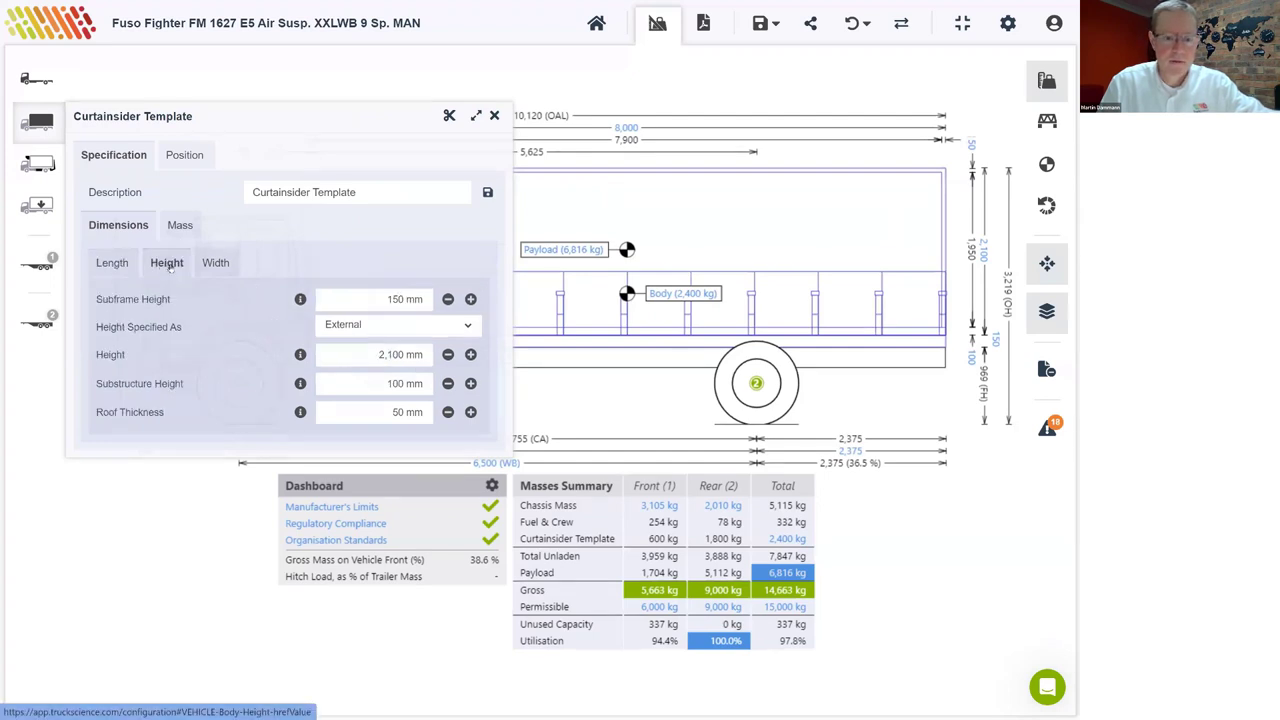
pyautogui.click(470, 354)
pyautogui.click(470, 354)
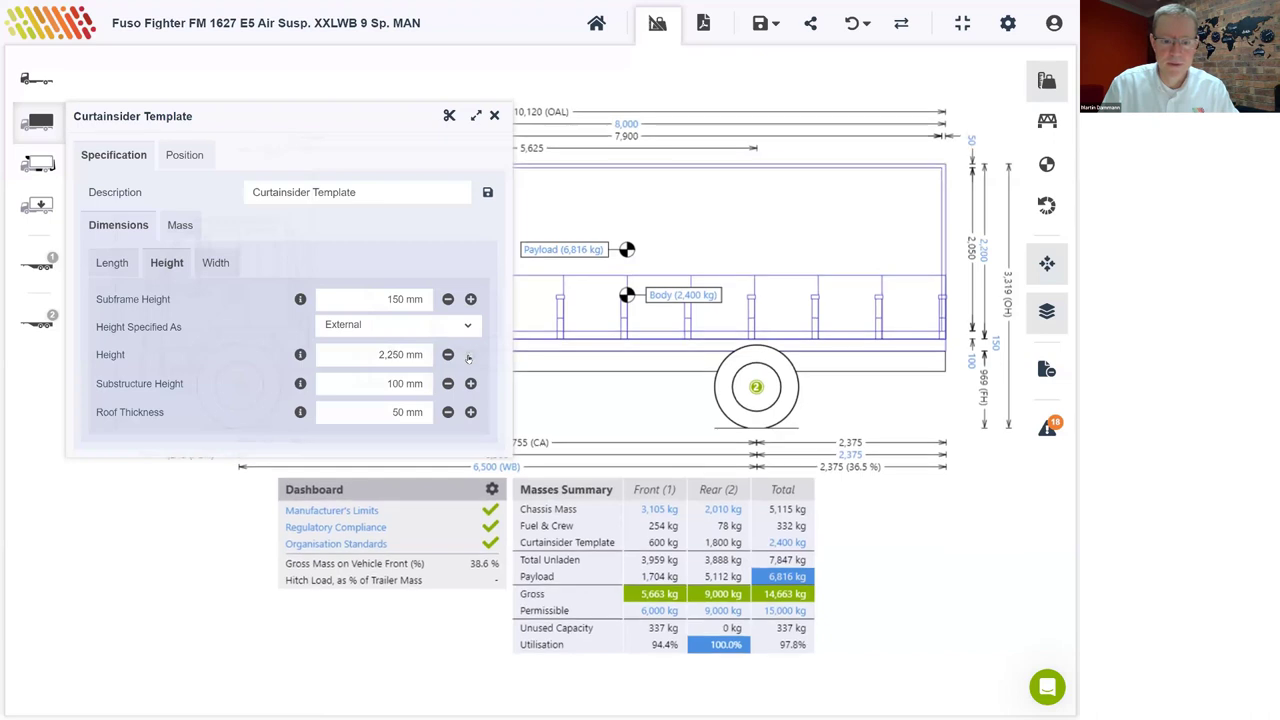
pyautogui.click(470, 354)
pyautogui.click(470, 354)
pyautogui.click(470, 354)
pyautogui.click(470, 354)
pyautogui.click(470, 354)
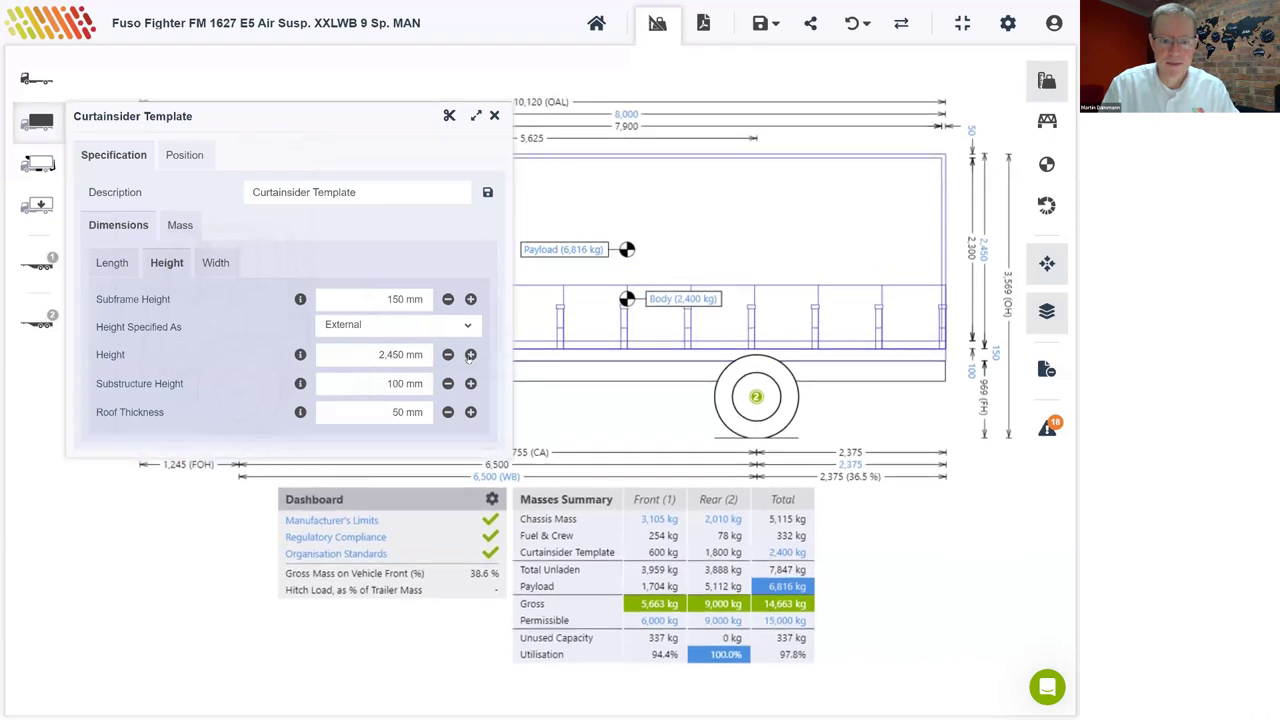
pyautogui.click(470, 354)
# Step: Check the body's width settings, and set its body mass to the Steel, Heavy Duty reference value of 340 kg/m
pyautogui.click(216, 262)
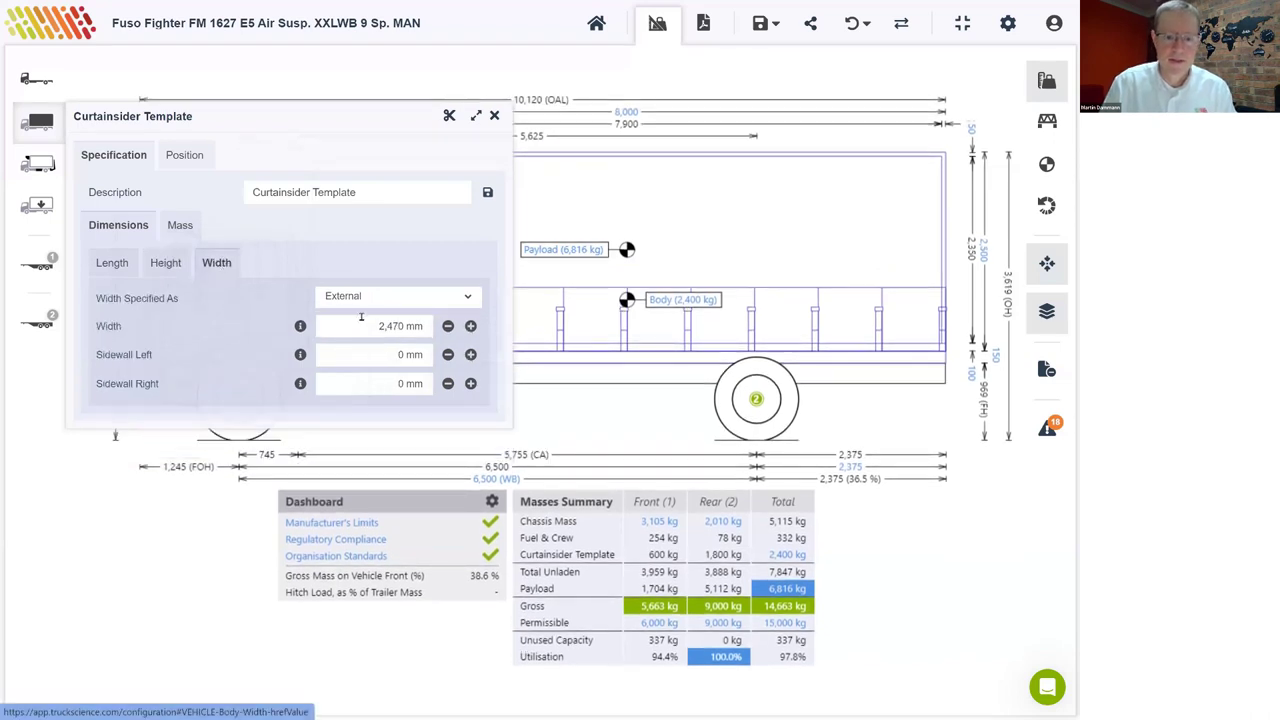
pyautogui.click(171, 224)
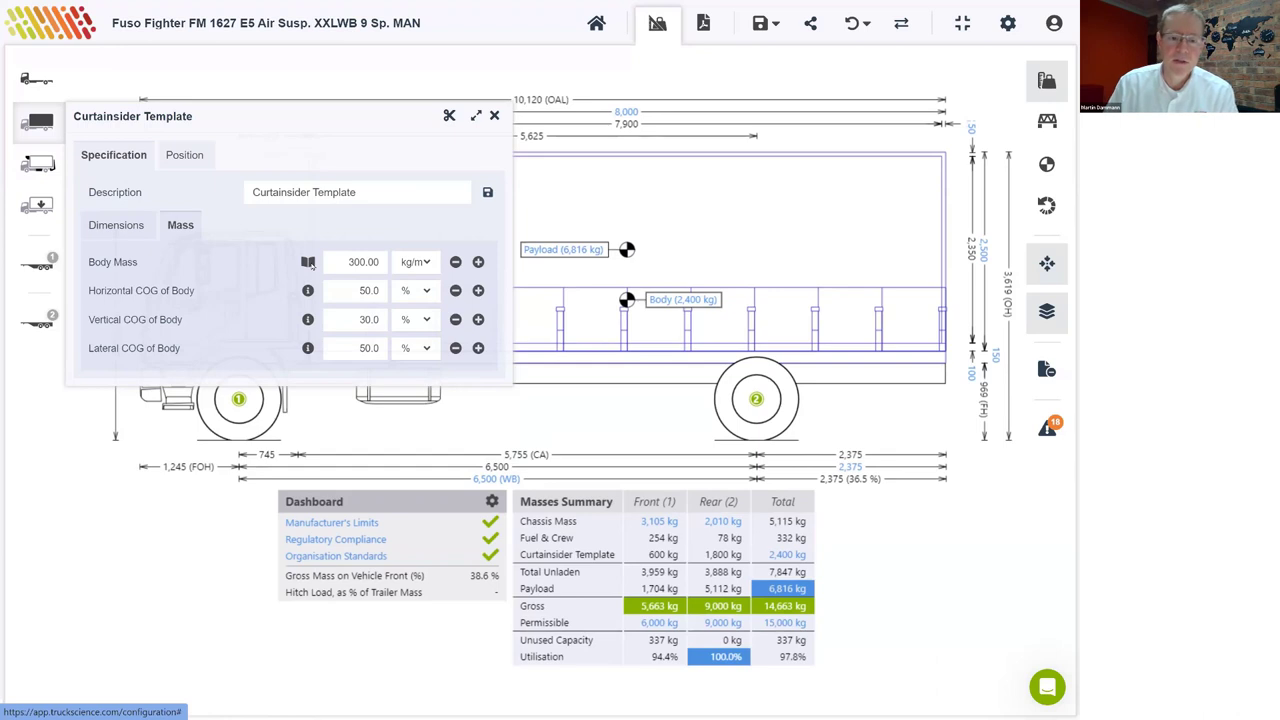
pyautogui.click(308, 263)
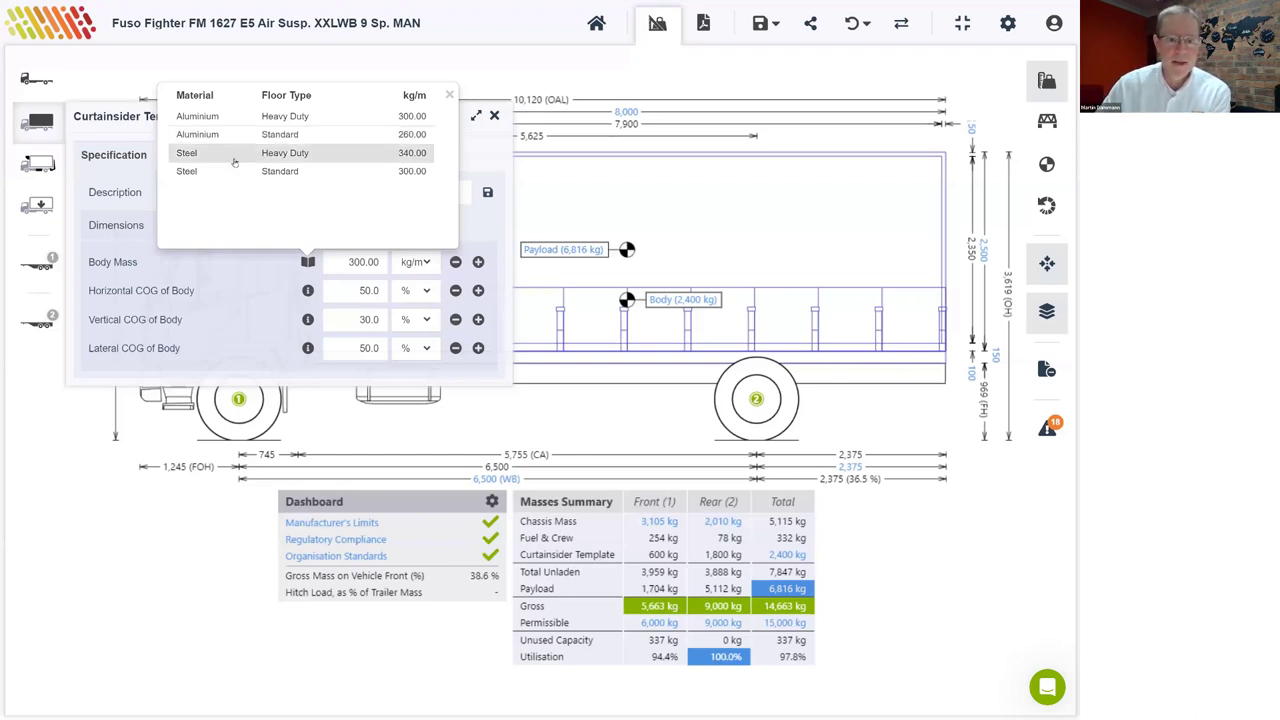
pyautogui.click(279, 158)
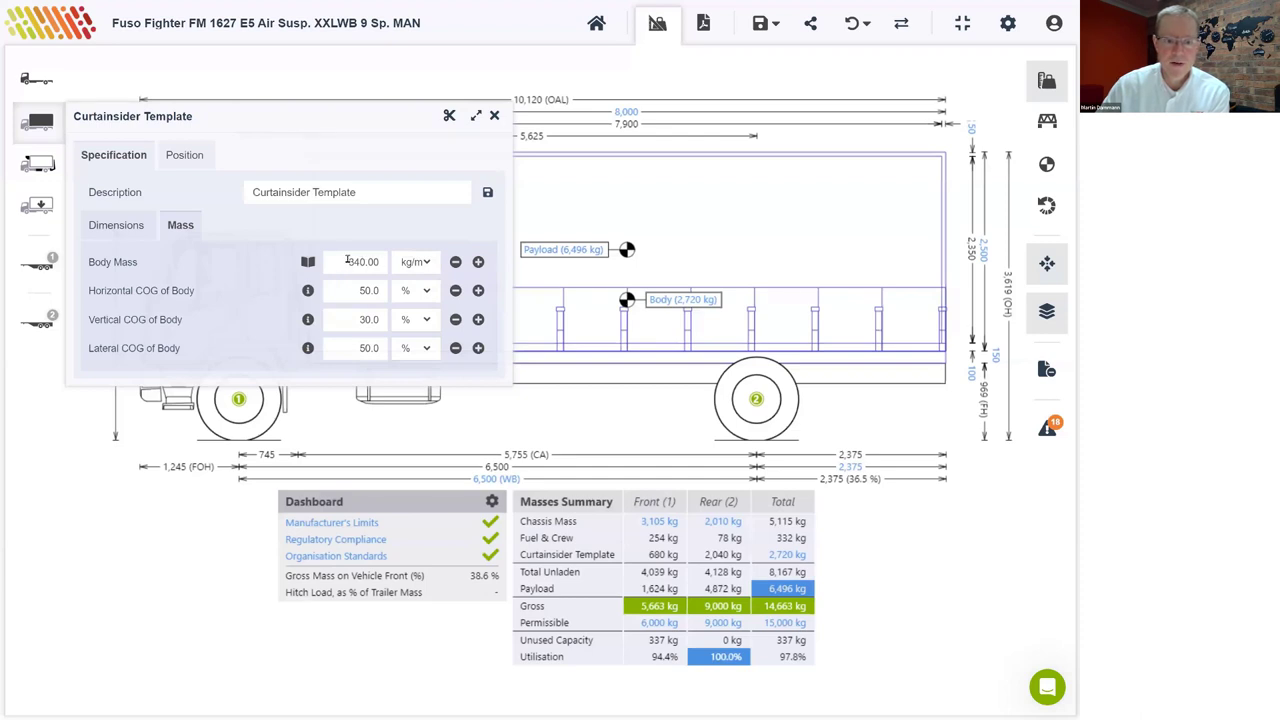
# Step: Specify the curtainsider's body mass in kg and set it to 2,200 kg
pyautogui.click(424, 262)
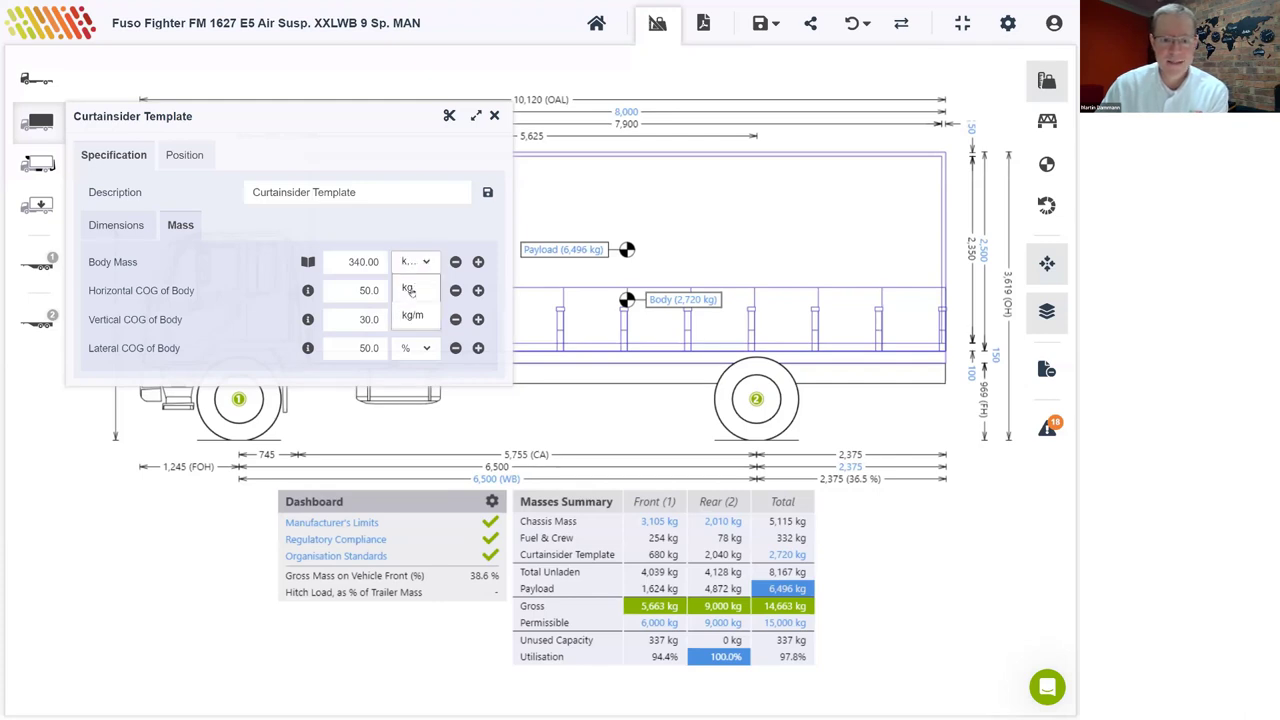
pyautogui.click(409, 289)
pyautogui.click(365, 262)
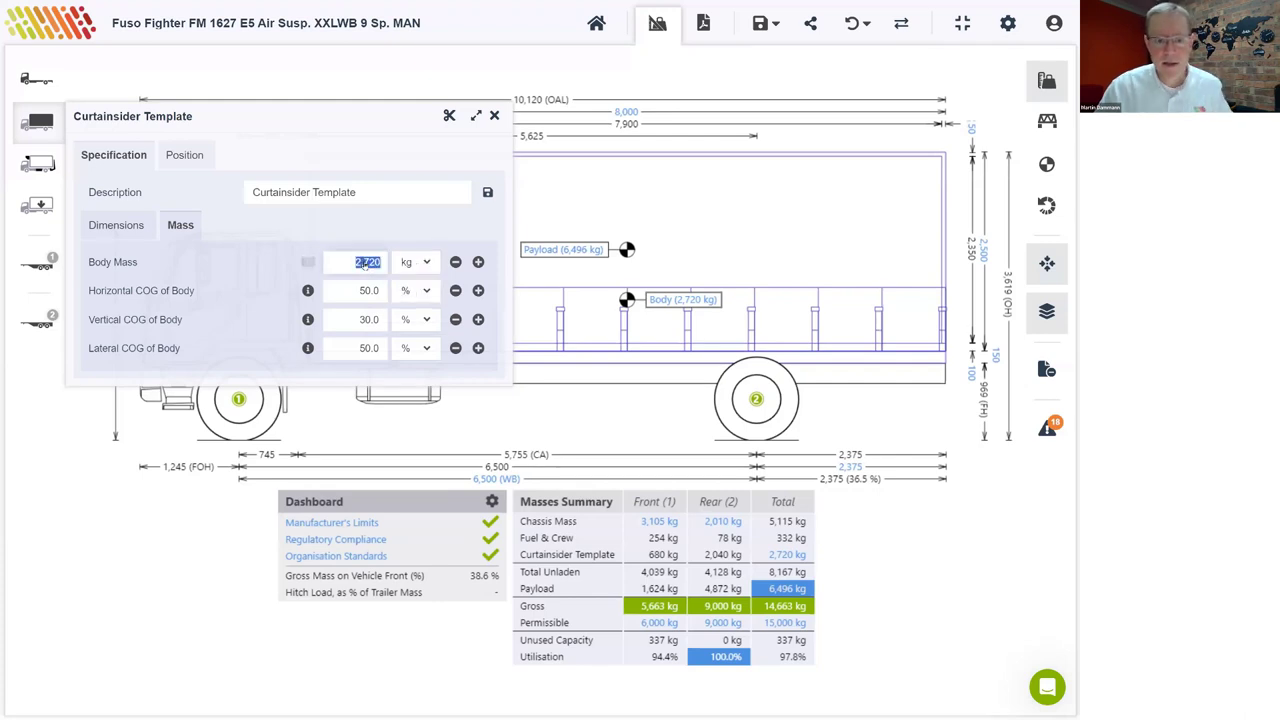
pyautogui.write('3200')
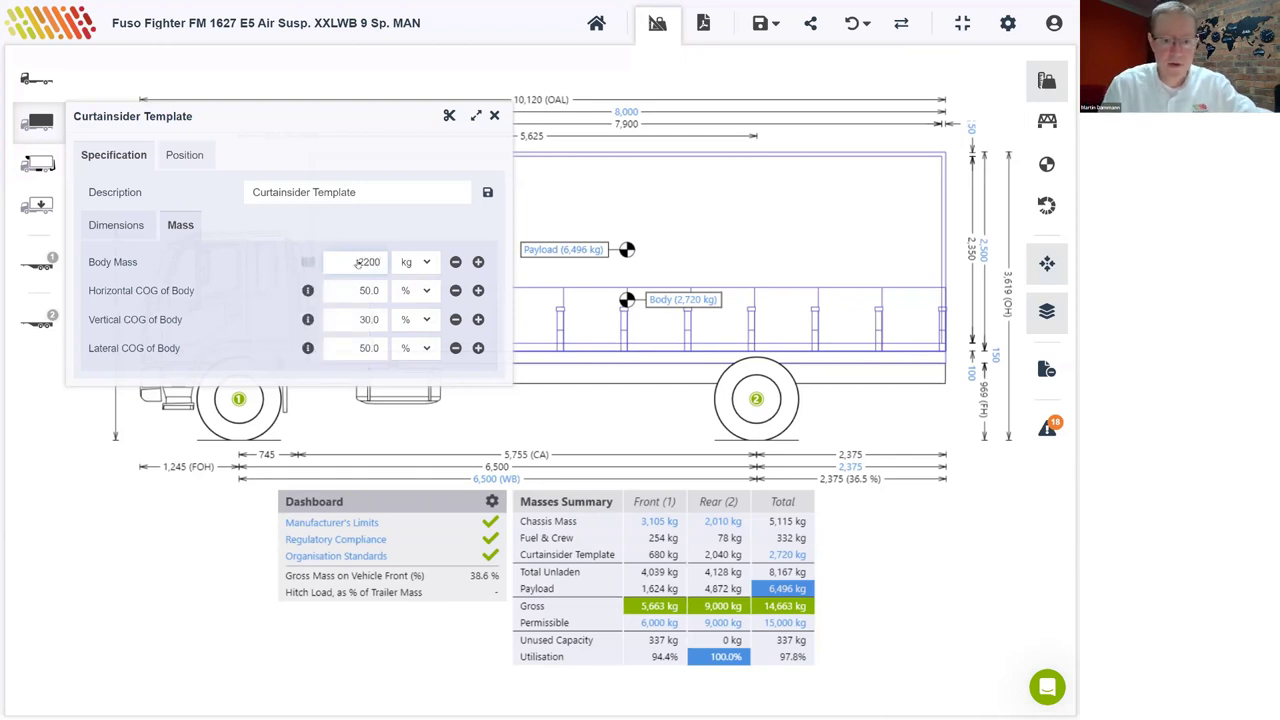
pyautogui.press('Return')
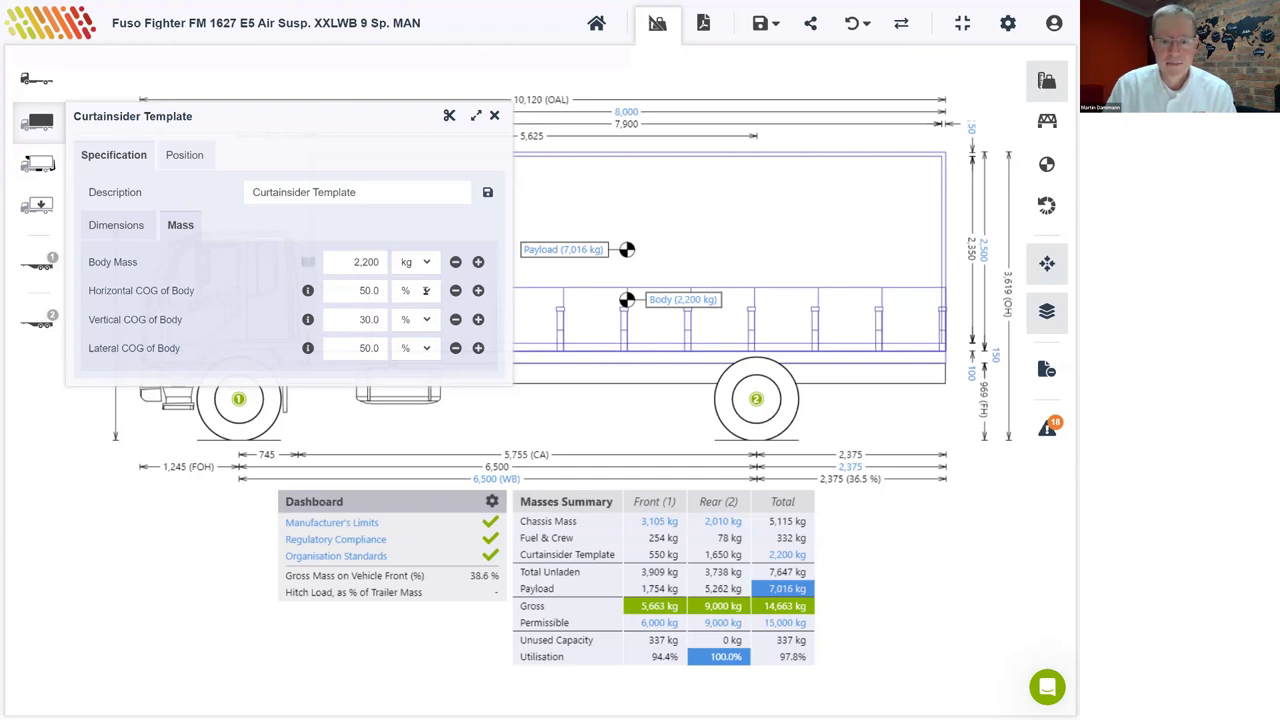
# Step: Examine the unit choices for the body's horizontal COG and the body's editable description
pyautogui.click(425, 290)
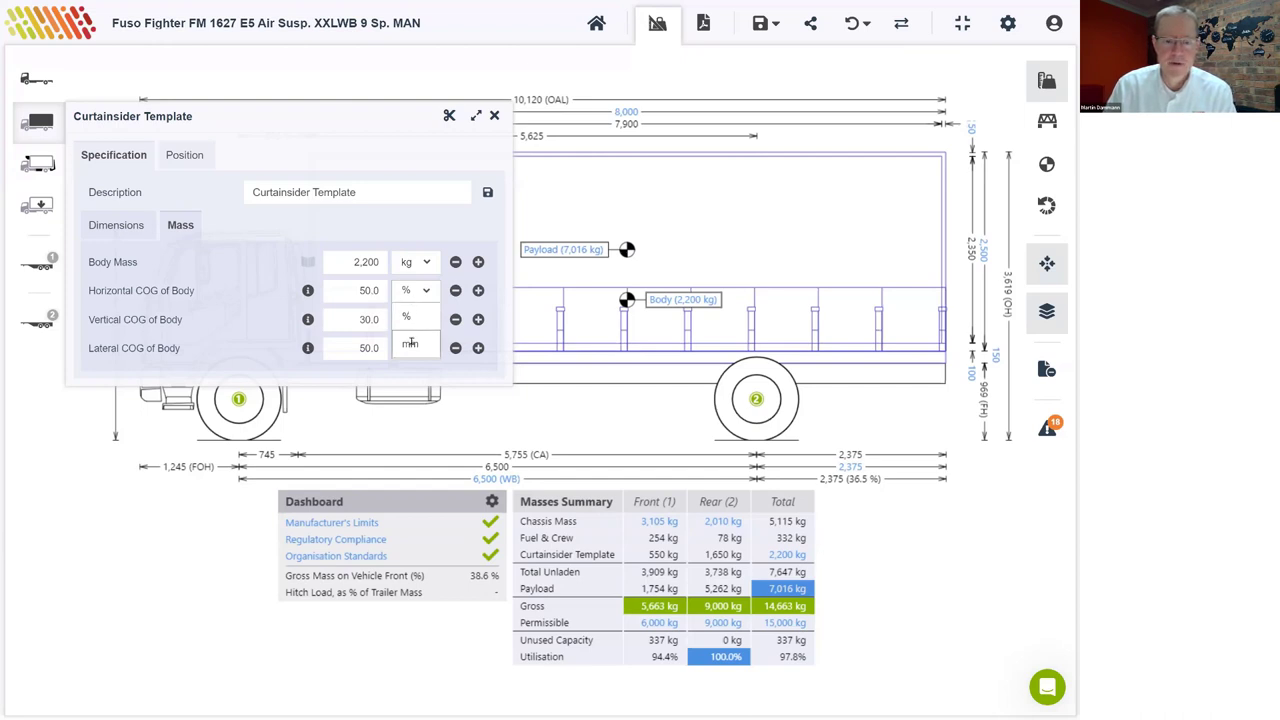
pyautogui.click(292, 236)
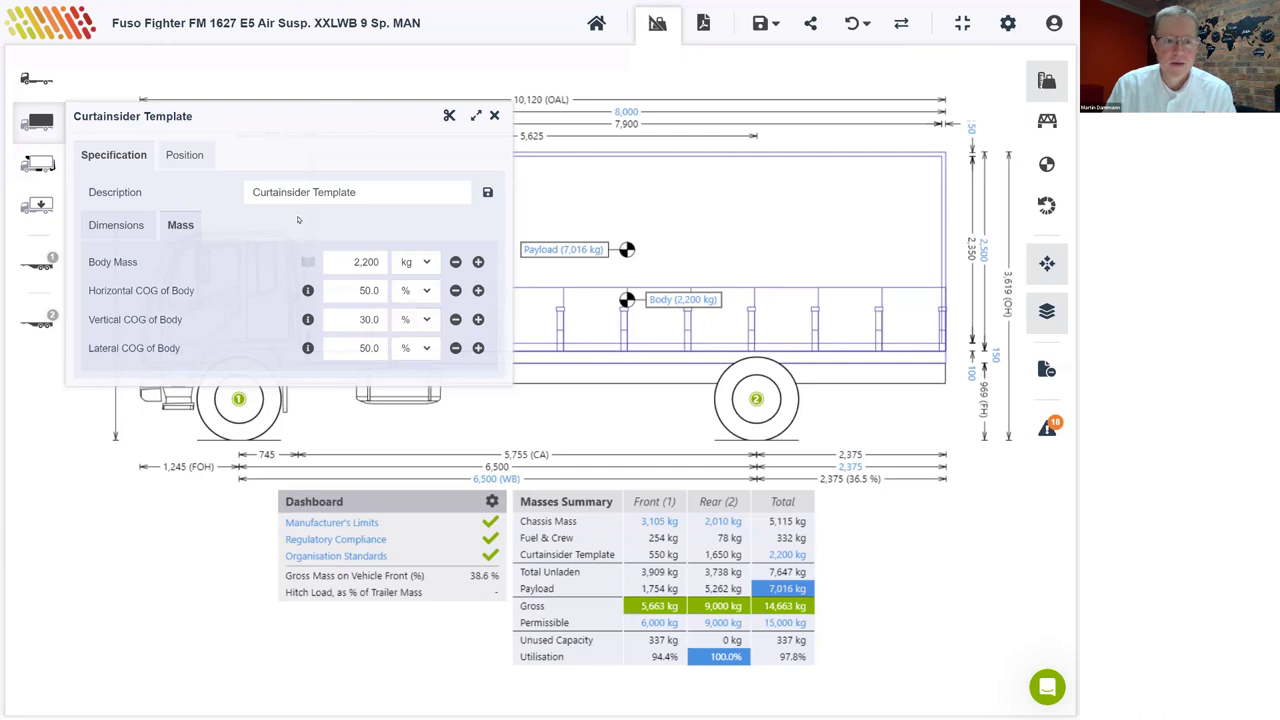
pyautogui.tripleClick(320, 193)
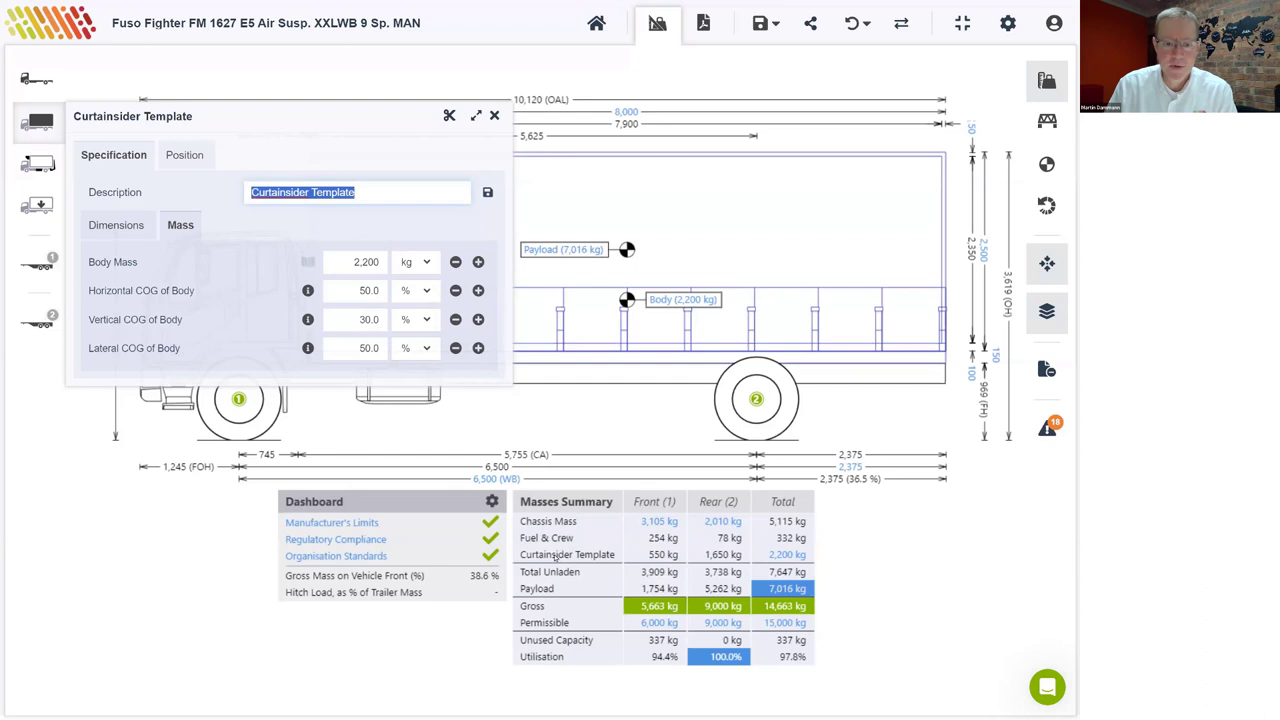
# Step: Review the body's position settings, and try enabling the From Back of Cab override before reverting to the default
pyautogui.click(183, 157)
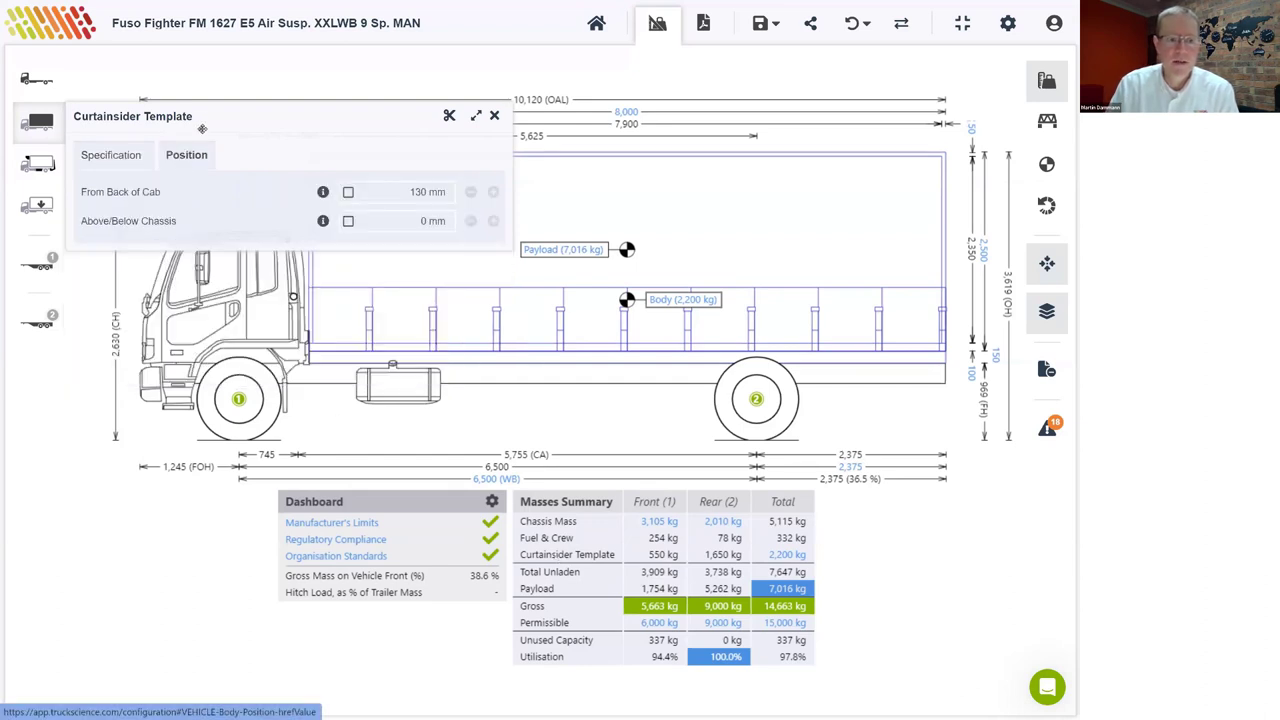
pyautogui.moveTo(212, 121); pyautogui.dragTo(214, 262)
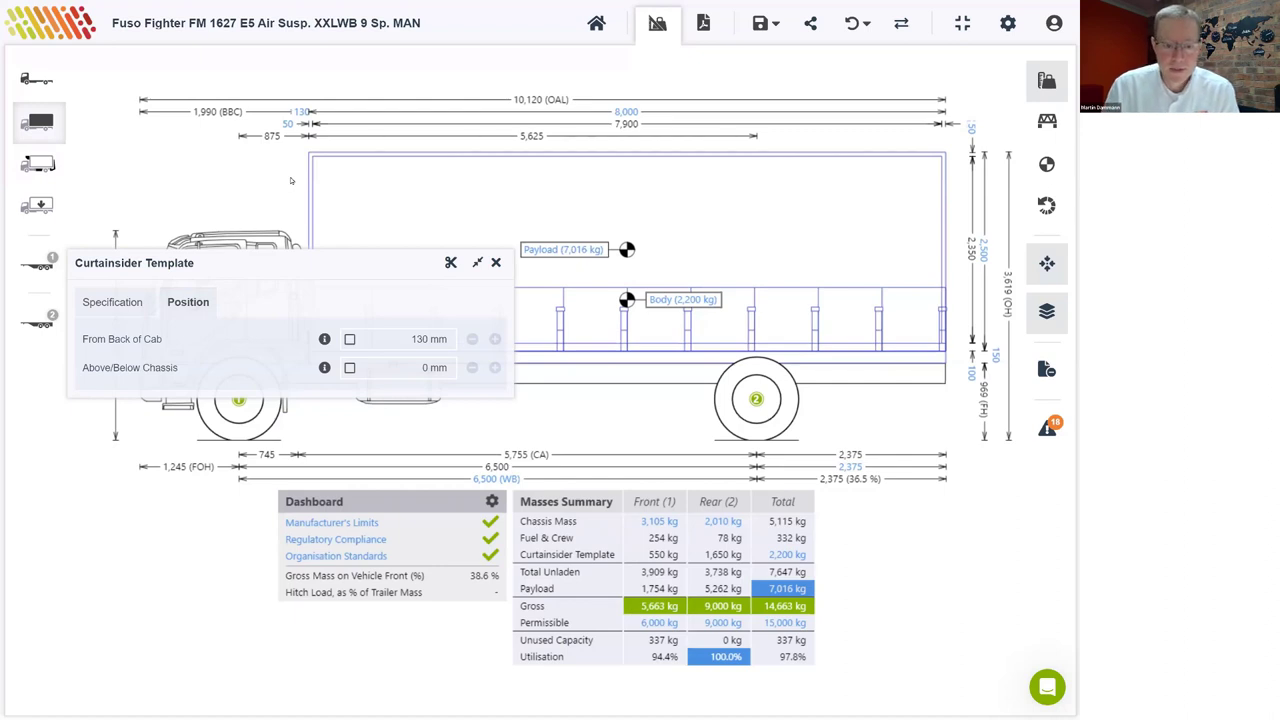
pyautogui.click(349, 340)
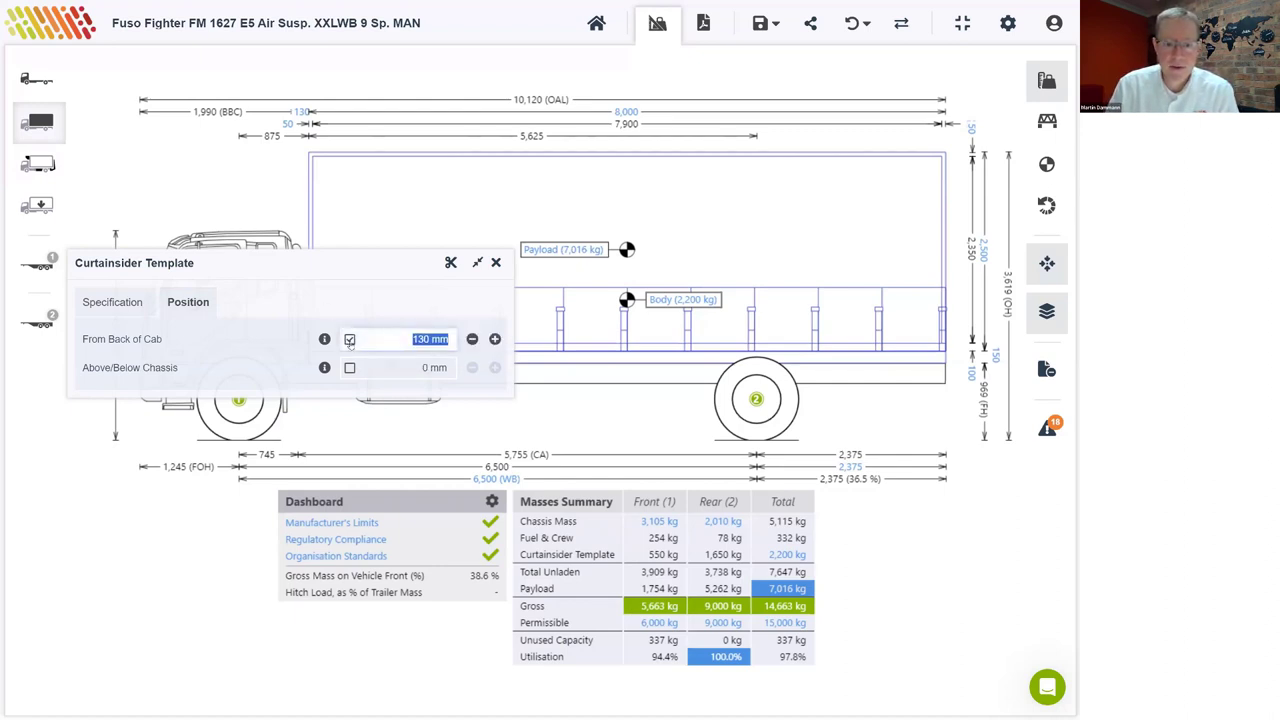
pyautogui.click(349, 340)
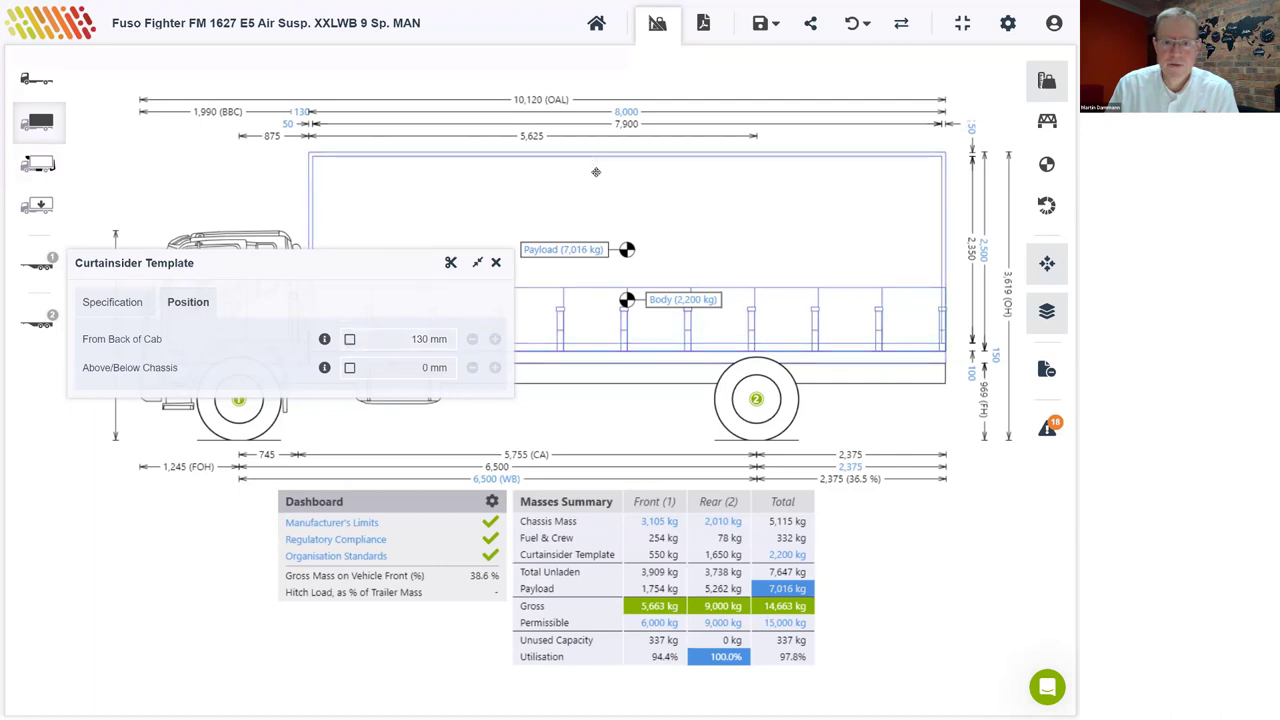
# Step: Try moving the body in the drawing to 480 mm from the back of the cab, undo the move, and close the body settings
pyautogui.moveTo(596, 172)
pyautogui.mouseDown()
pyautogui.moveTo(626, 172)
pyautogui.moveTo(529, 194)
pyautogui.mouseUp()
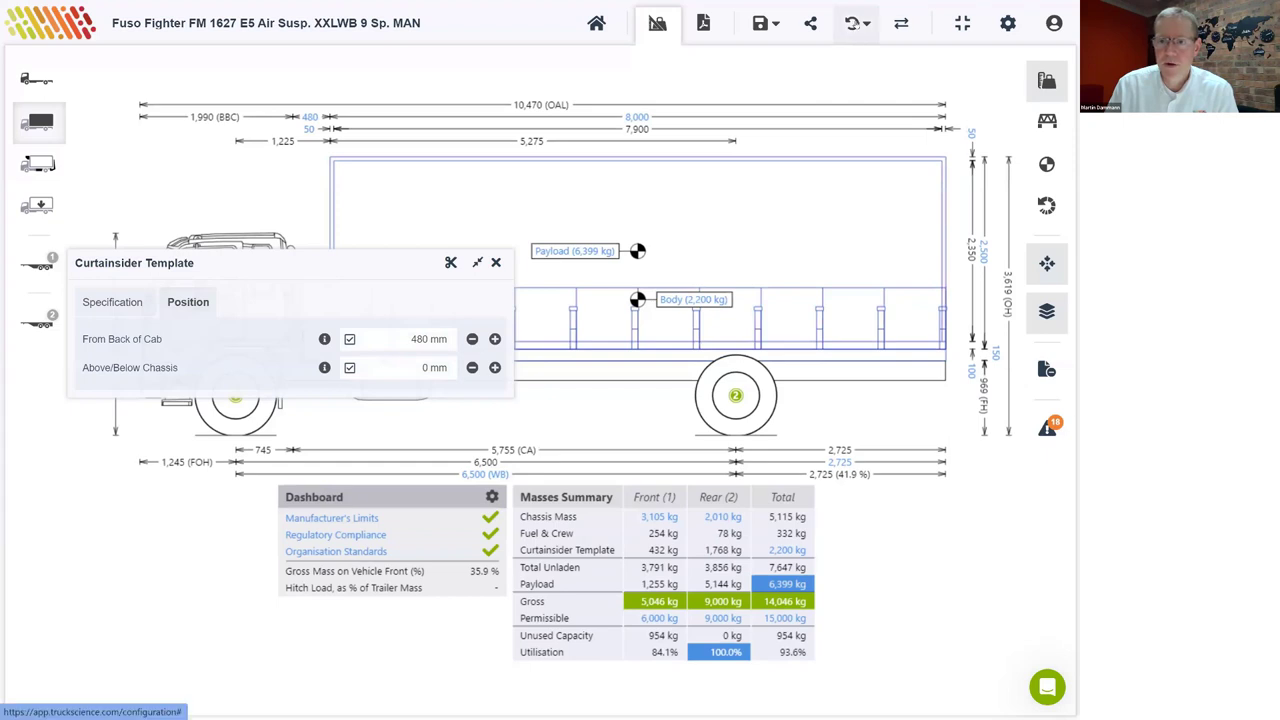
pyautogui.click(853, 23)
pyautogui.click(855, 62)
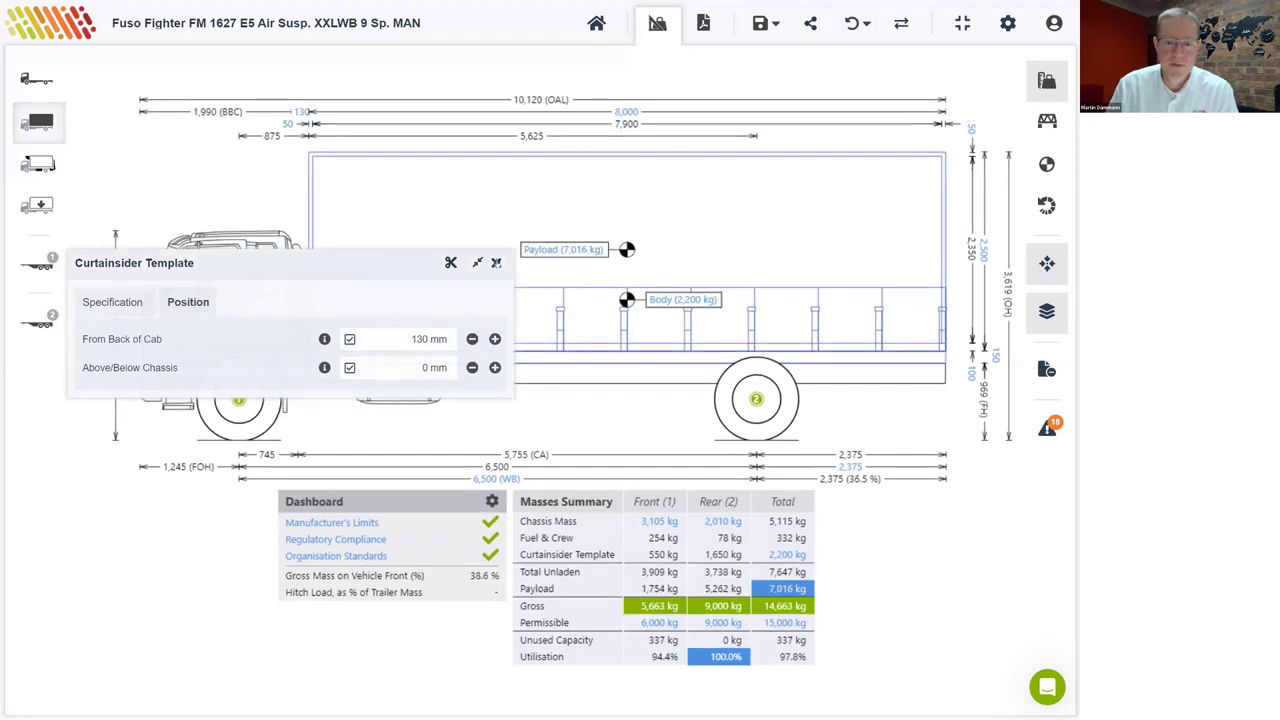
pyautogui.click(495, 262)
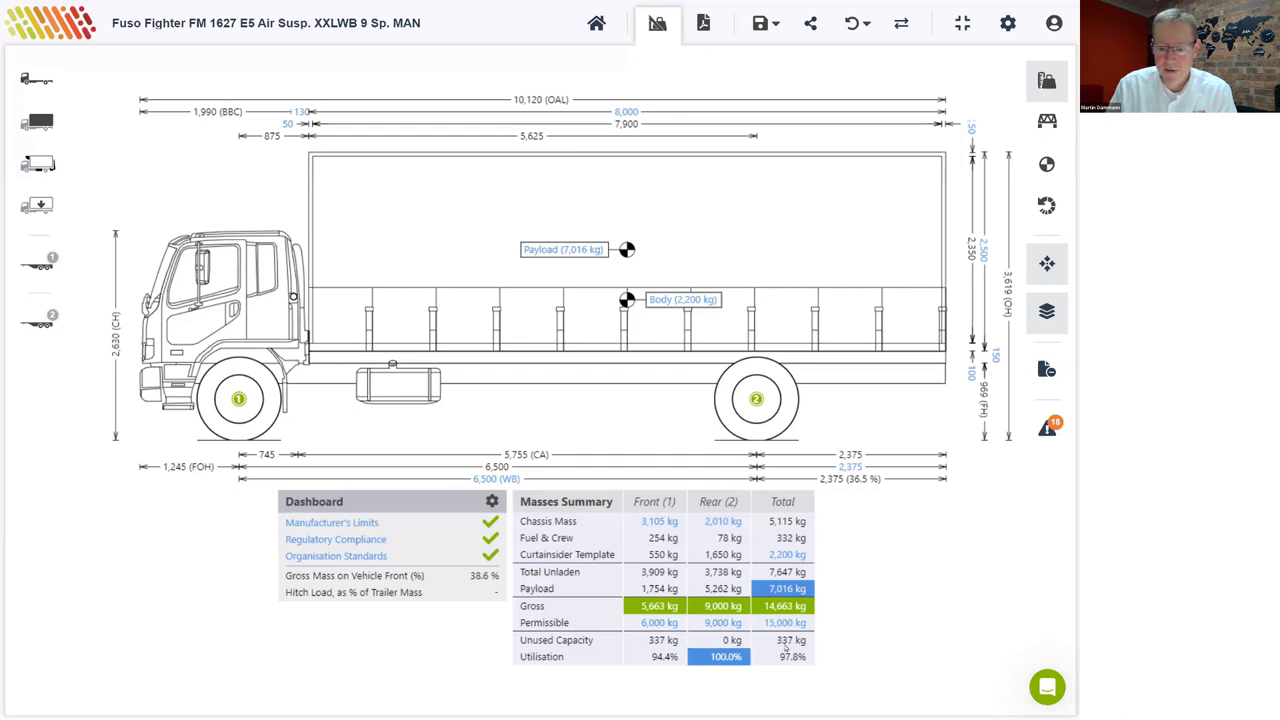
# Step: Override the simple payload with 7,300 kg and close the payload settings
pyautogui.click(576, 252)
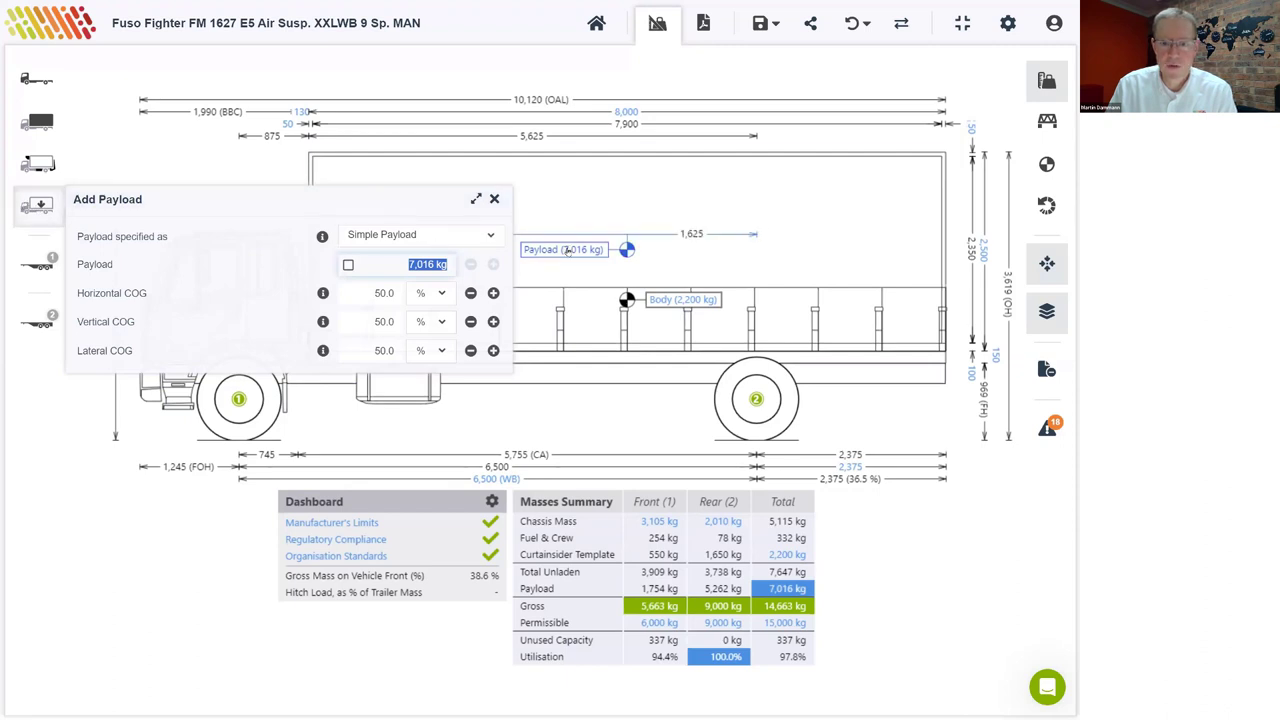
pyautogui.click(348, 265)
pyautogui.click(386, 263)
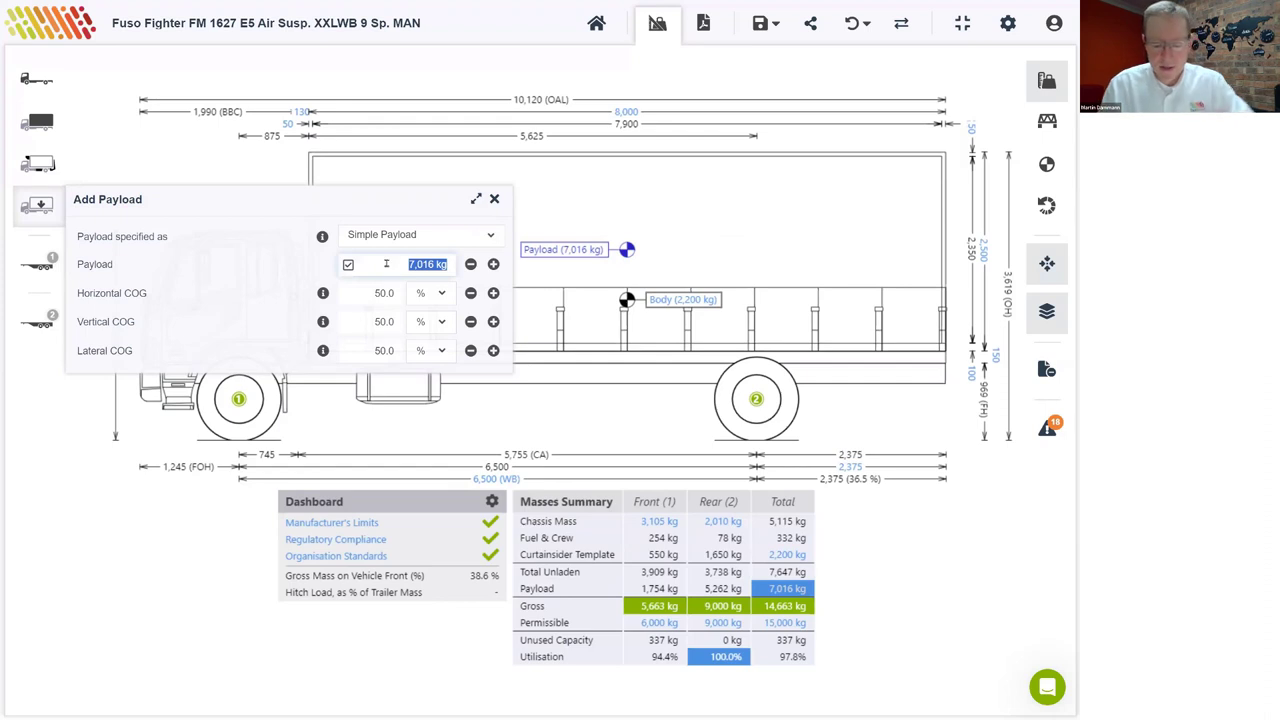
pyautogui.write('7300')
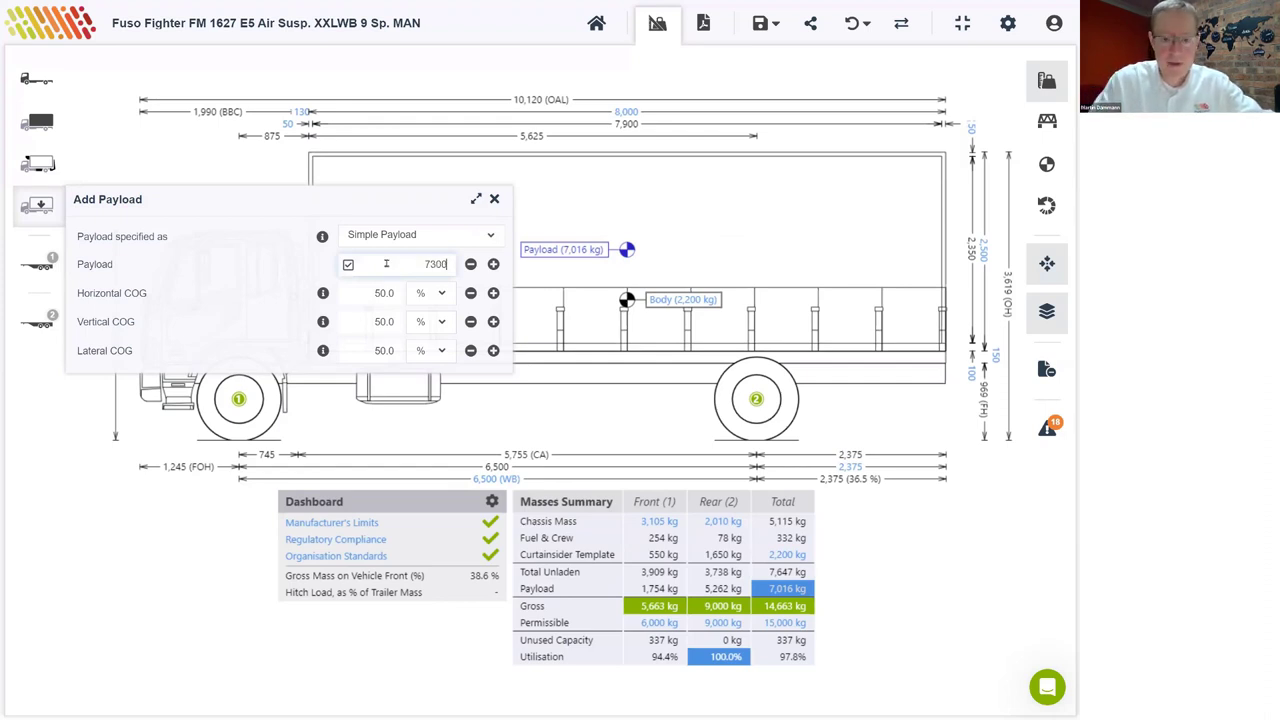
pyautogui.press('Tab')
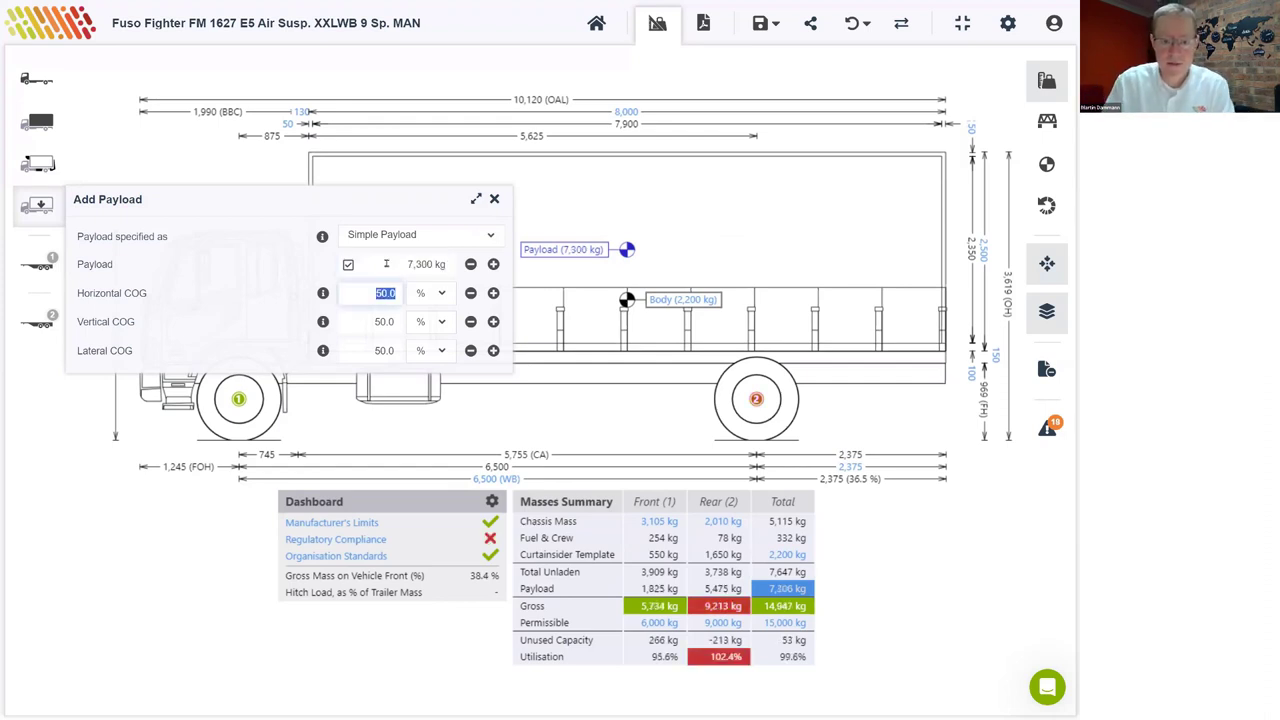
pyautogui.click(495, 199)
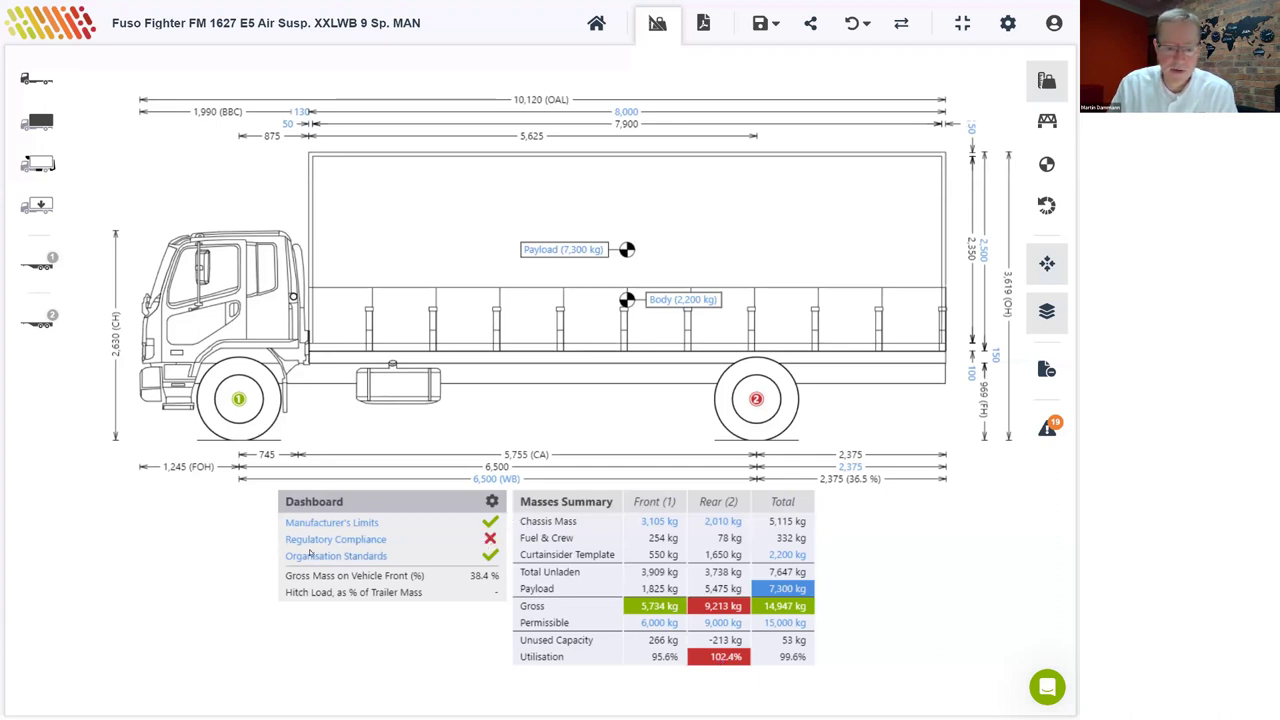
# Step: Review the AU: National regulatory compliance checks, and read the calculation's notes and warnings
pyautogui.click(329, 540)
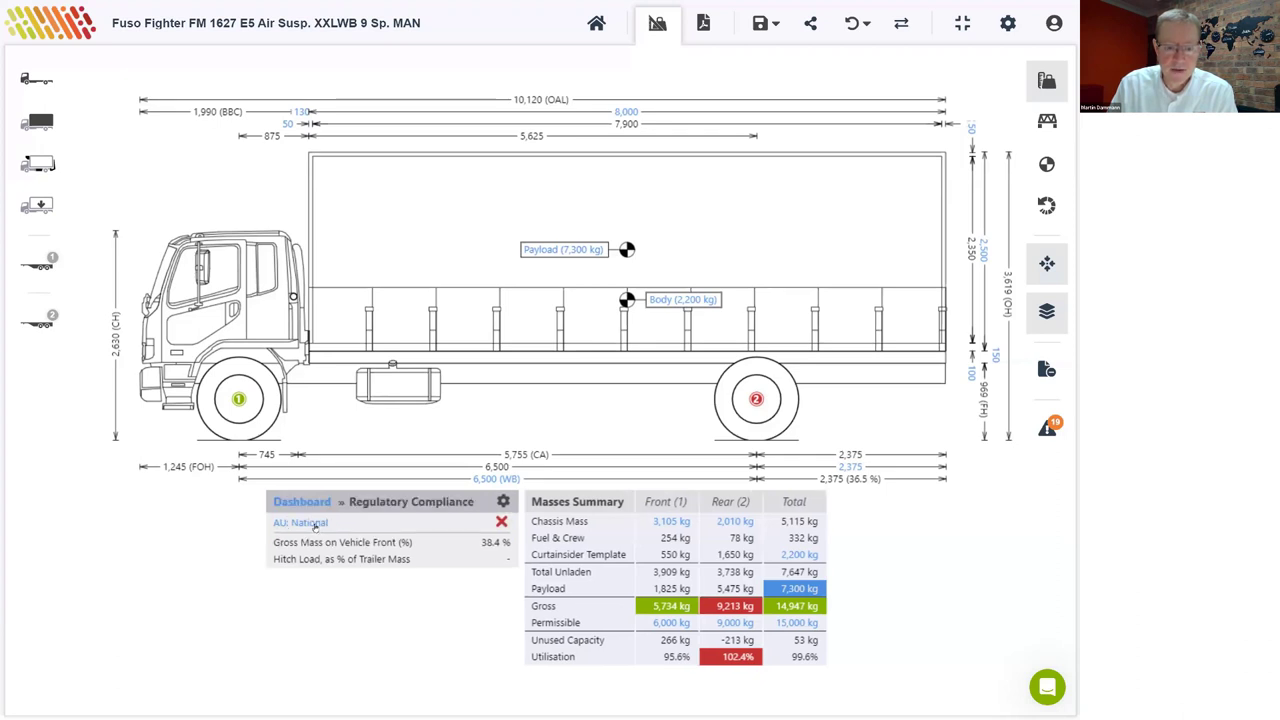
pyautogui.click(318, 524)
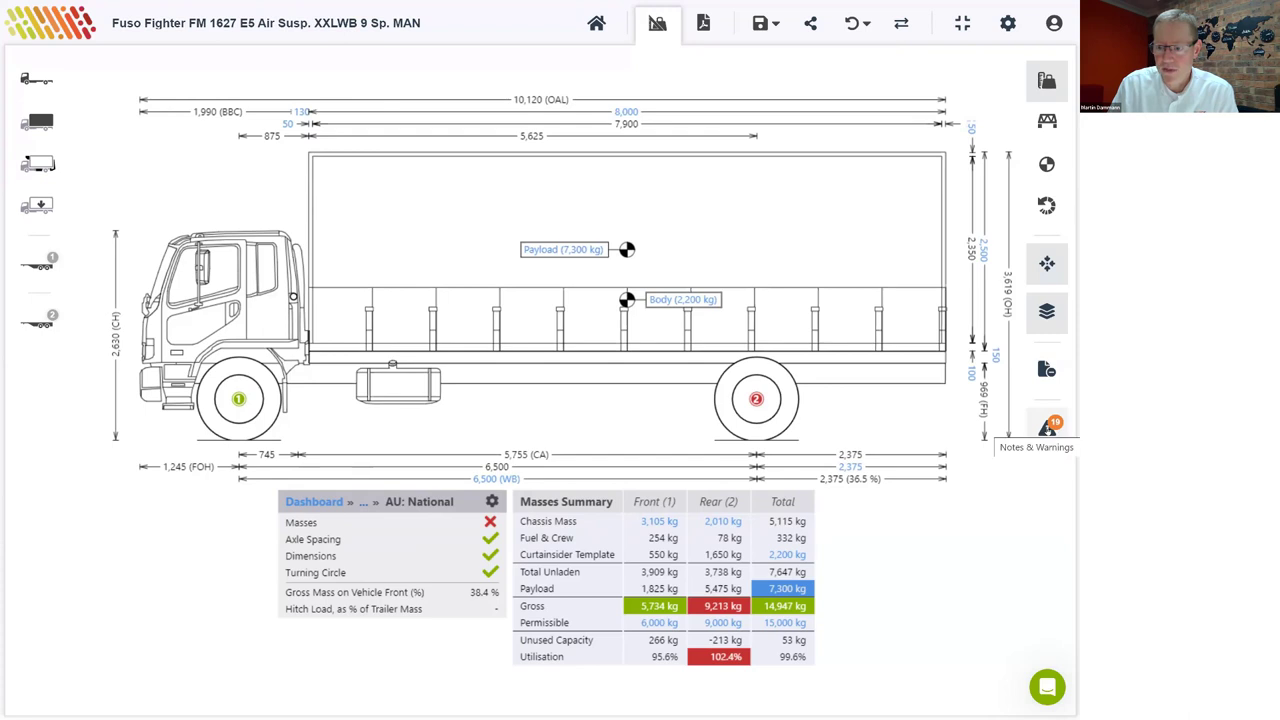
pyautogui.click(1047, 428)
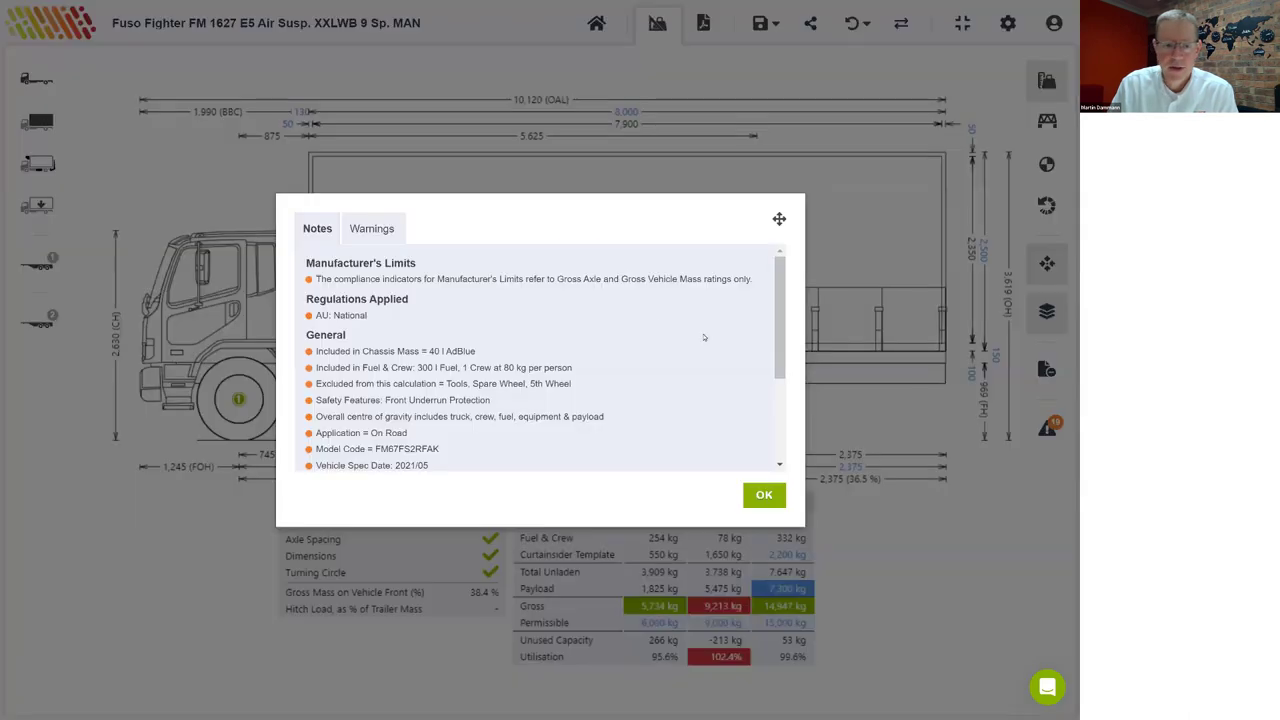
pyautogui.click(375, 229)
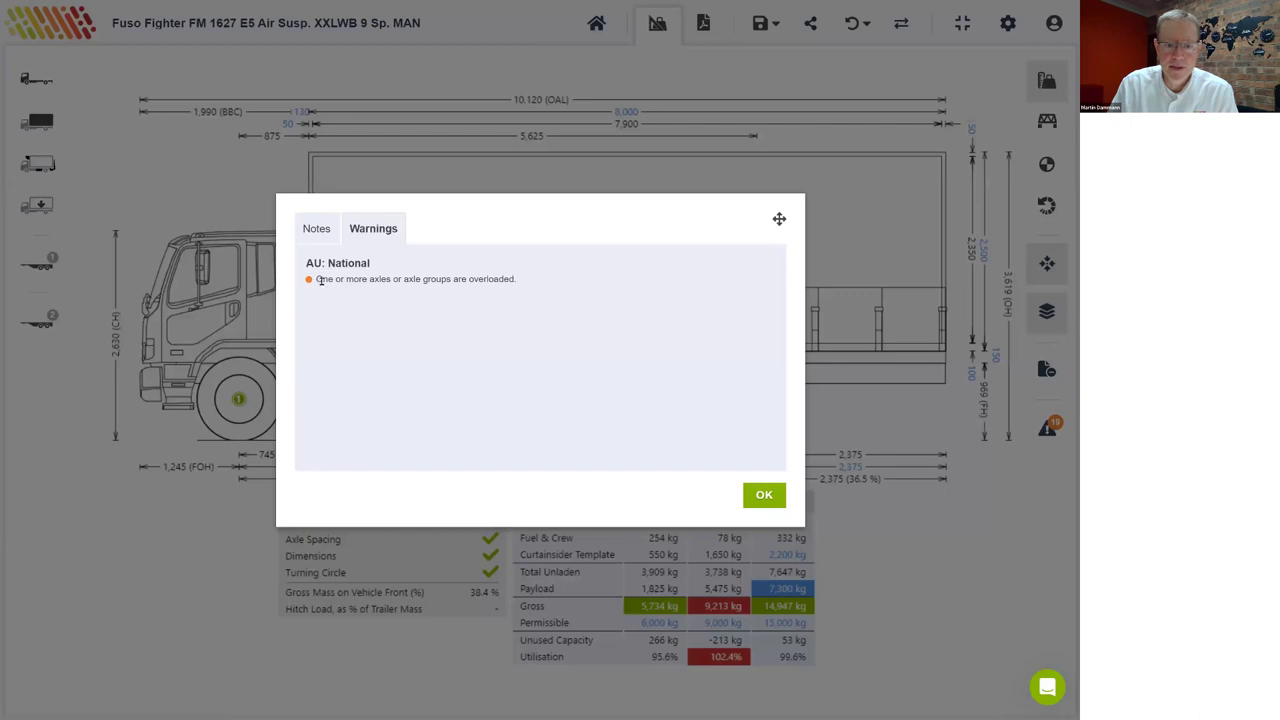
pyautogui.click(764, 495)
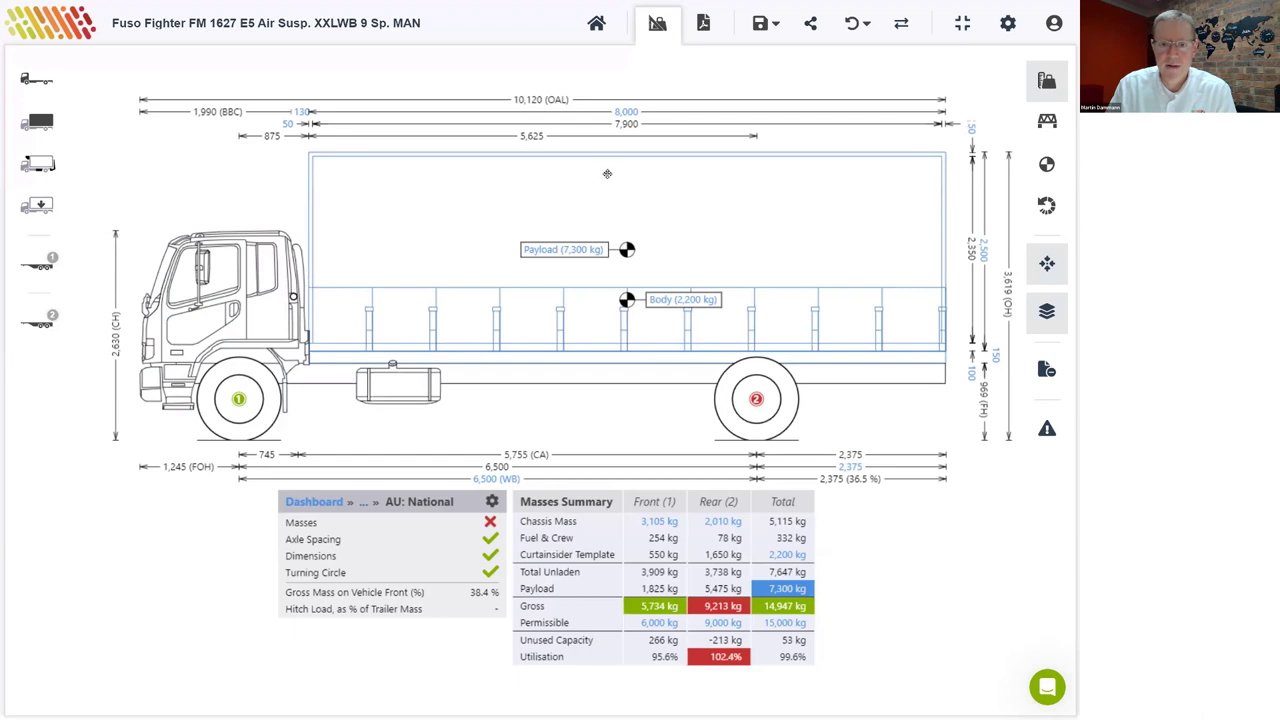
# Step: Try moving the body in the drawing forward and then rearward to 380 mm behind the cab, and undo the move
pyautogui.moveTo(614, 170); pyautogui.dragTo(585, 166)
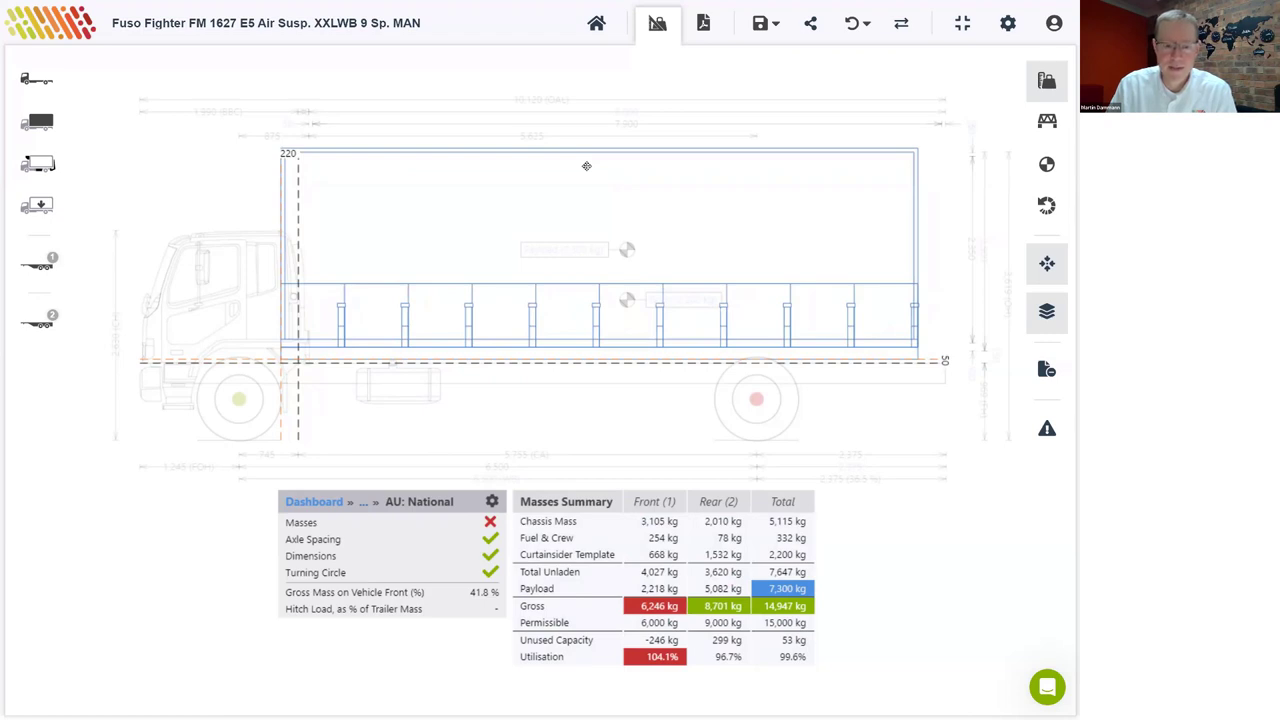
pyautogui.moveTo(586, 166)
pyautogui.mouseDown()
pyautogui.moveTo(620, 163)
pyautogui.moveTo(632, 173)
pyautogui.moveTo(582, 172)
pyautogui.moveTo(634, 180)
pyautogui.mouseUp()
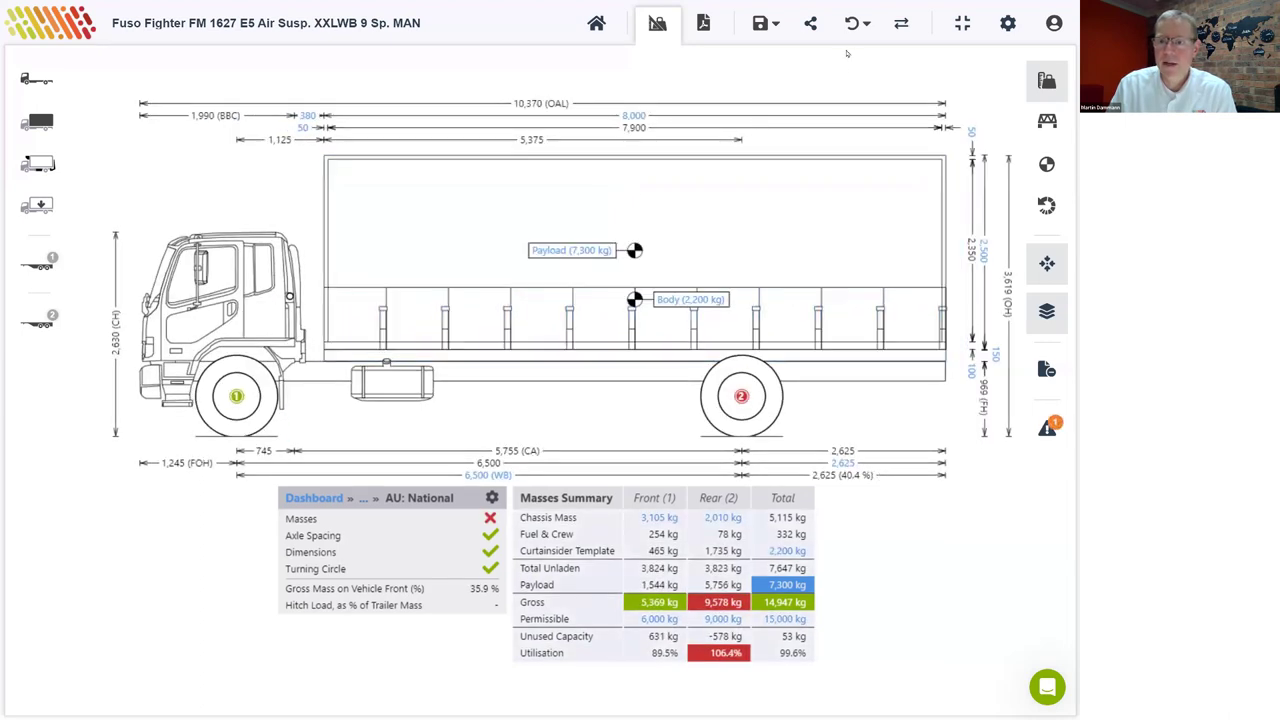
pyautogui.click(857, 23)
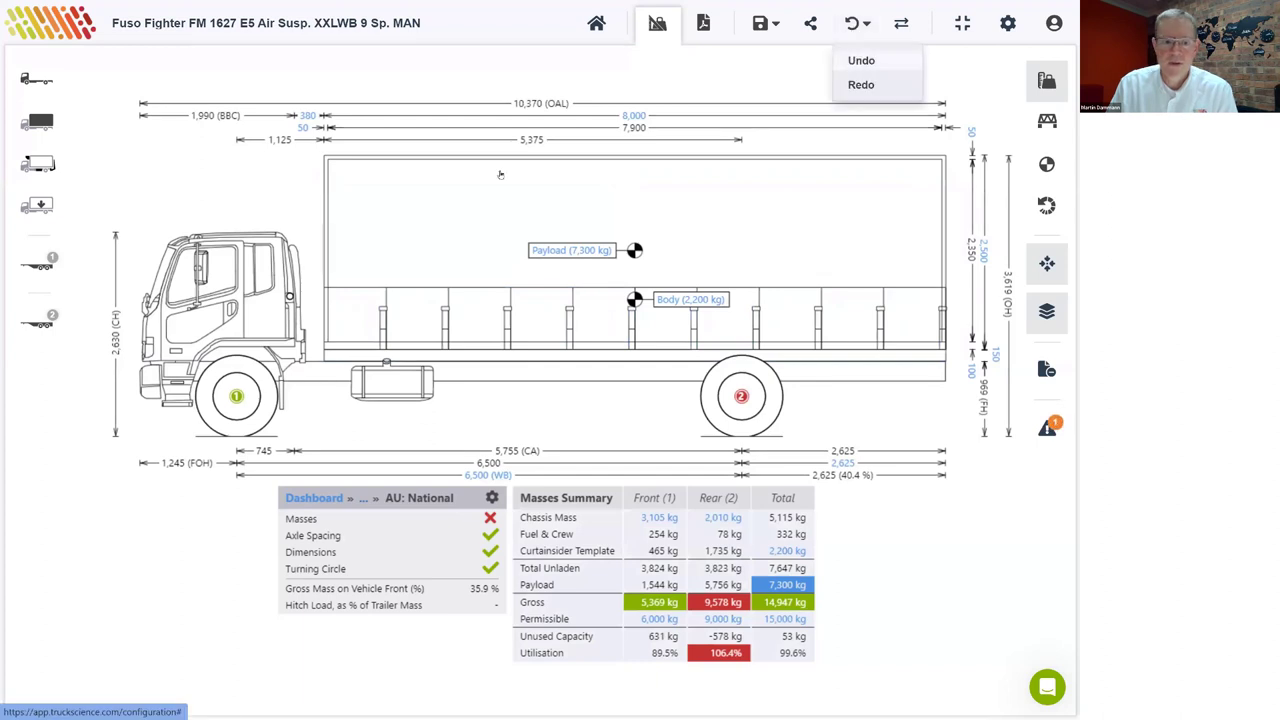
pyautogui.moveTo(500, 174); pyautogui.dragTo(494, 166)
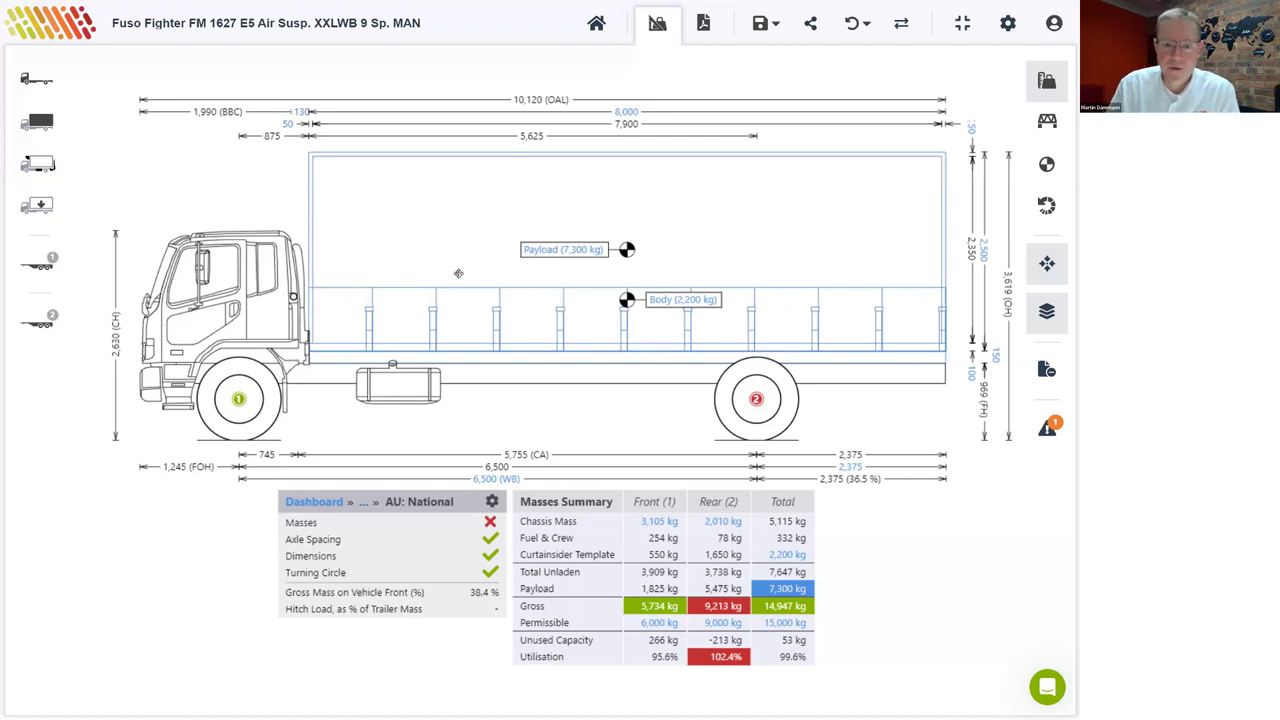
# Step: Remove the override from the simple payload so it is calculated automatically, and close the payload settings
pyautogui.doubleClick(564, 251)
pyautogui.click(371, 262)
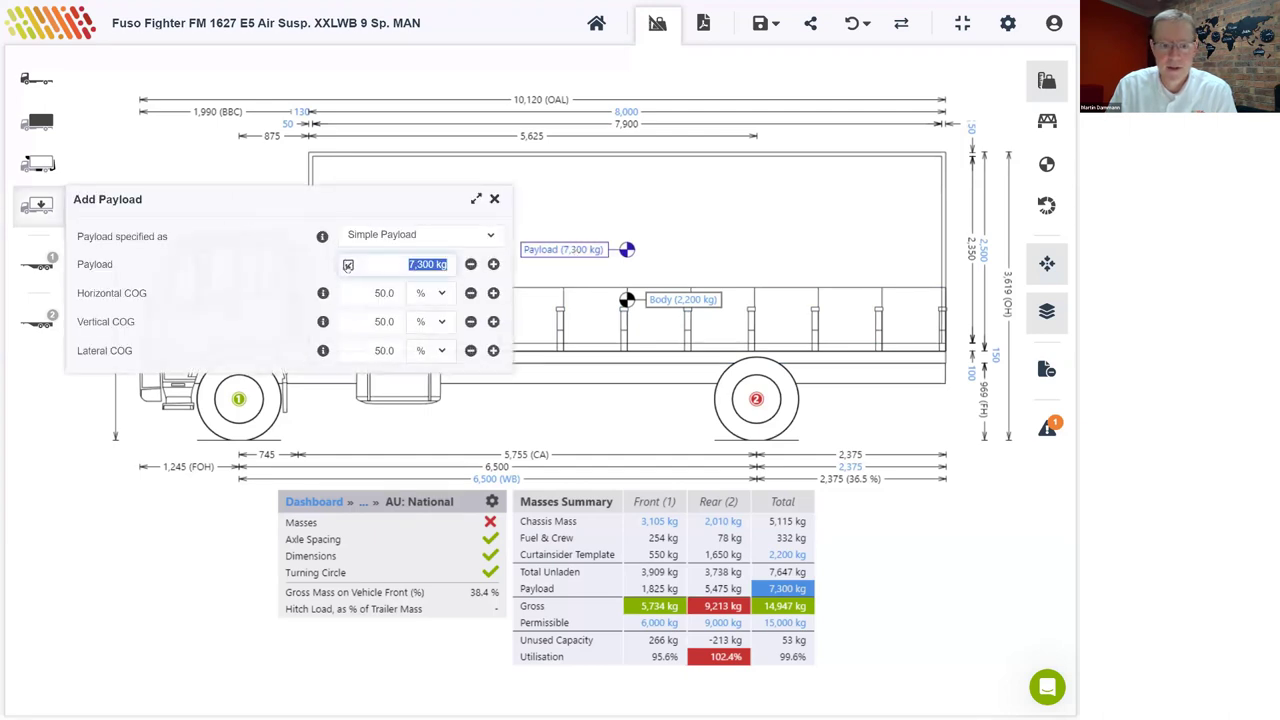
pyautogui.click(348, 265)
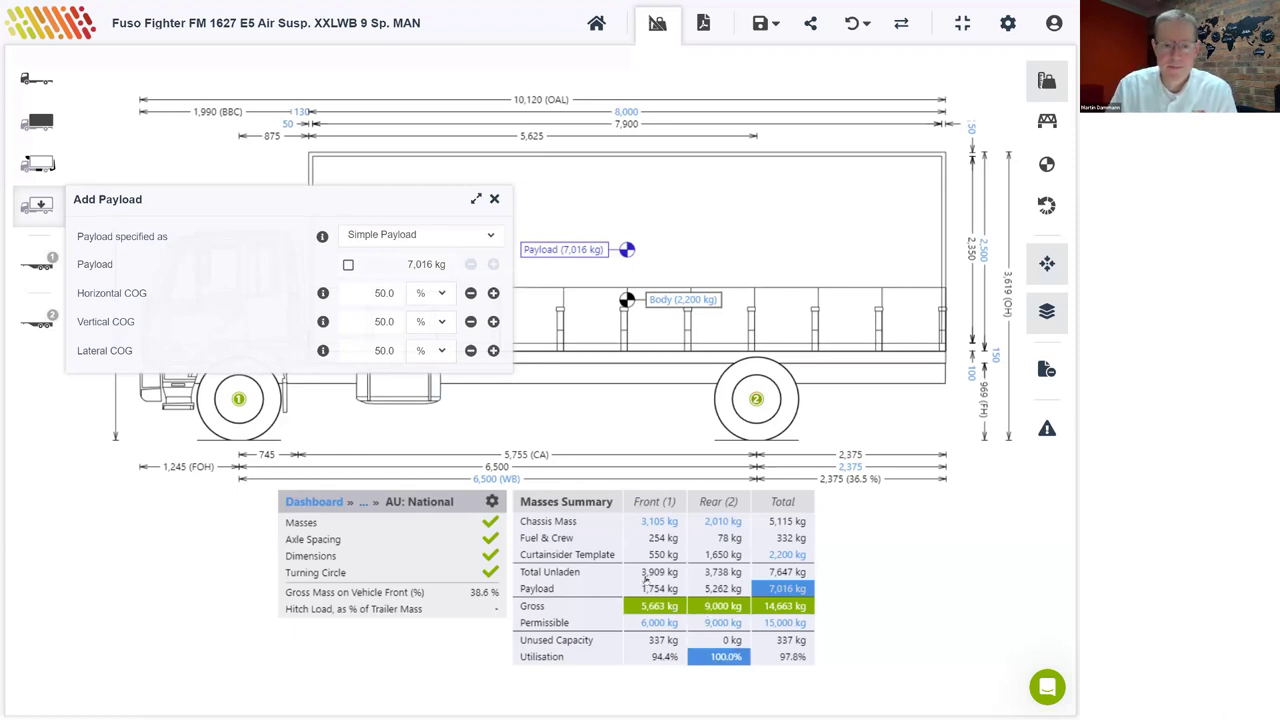
pyautogui.click(494, 199)
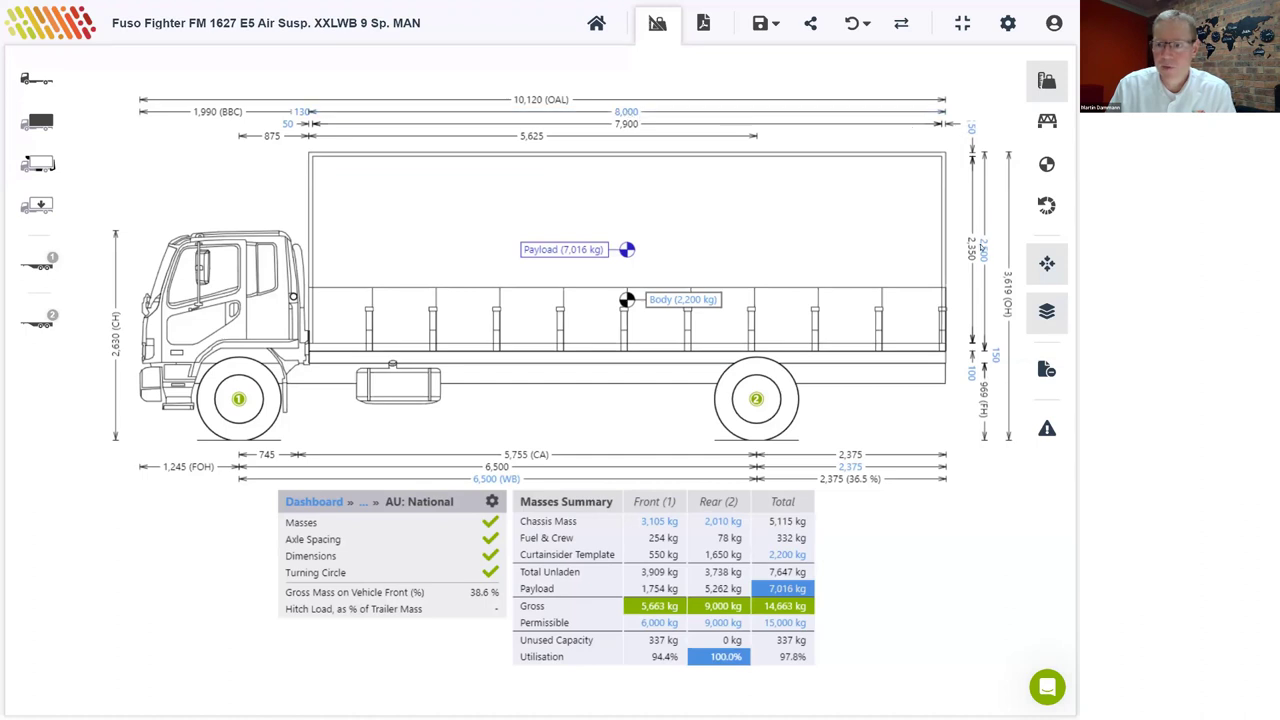
# Step: Set the curtainsider's length to the suggested maximum of 9,325 mm, trying 9,375 mm before going back to 9,325 mm
pyautogui.click(623, 113)
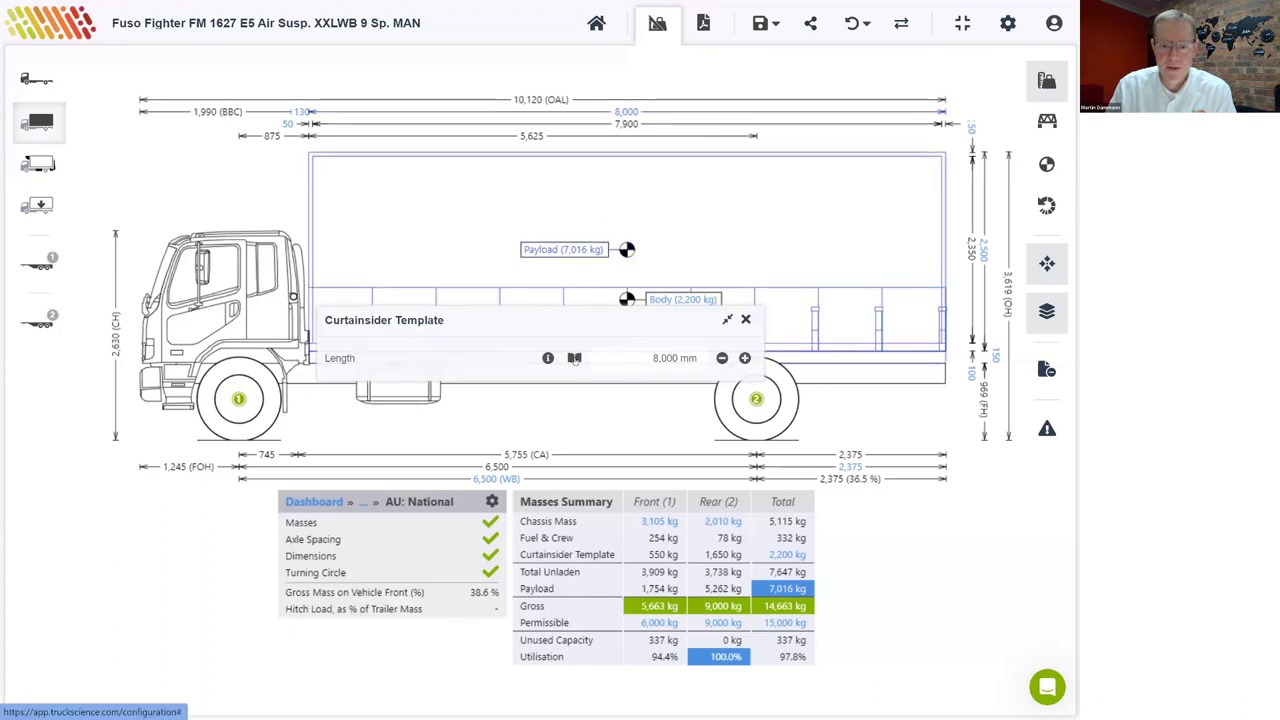
pyautogui.click(574, 358)
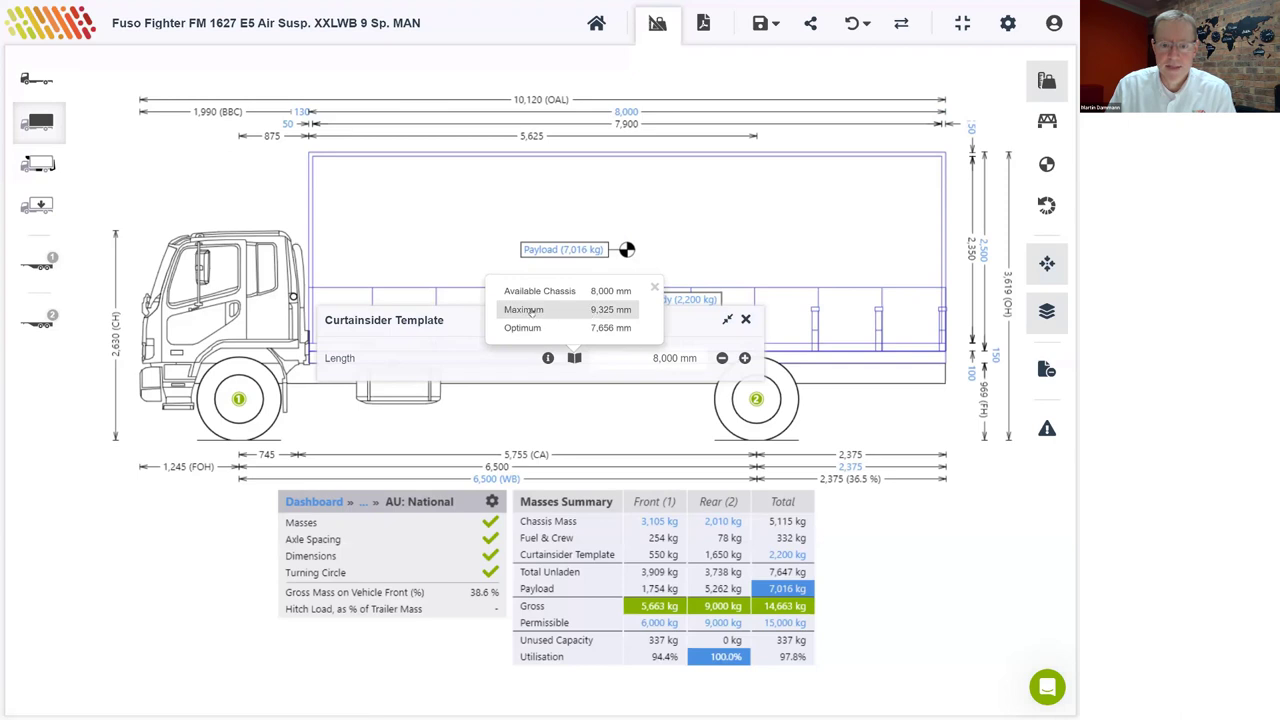
pyautogui.click(566, 313)
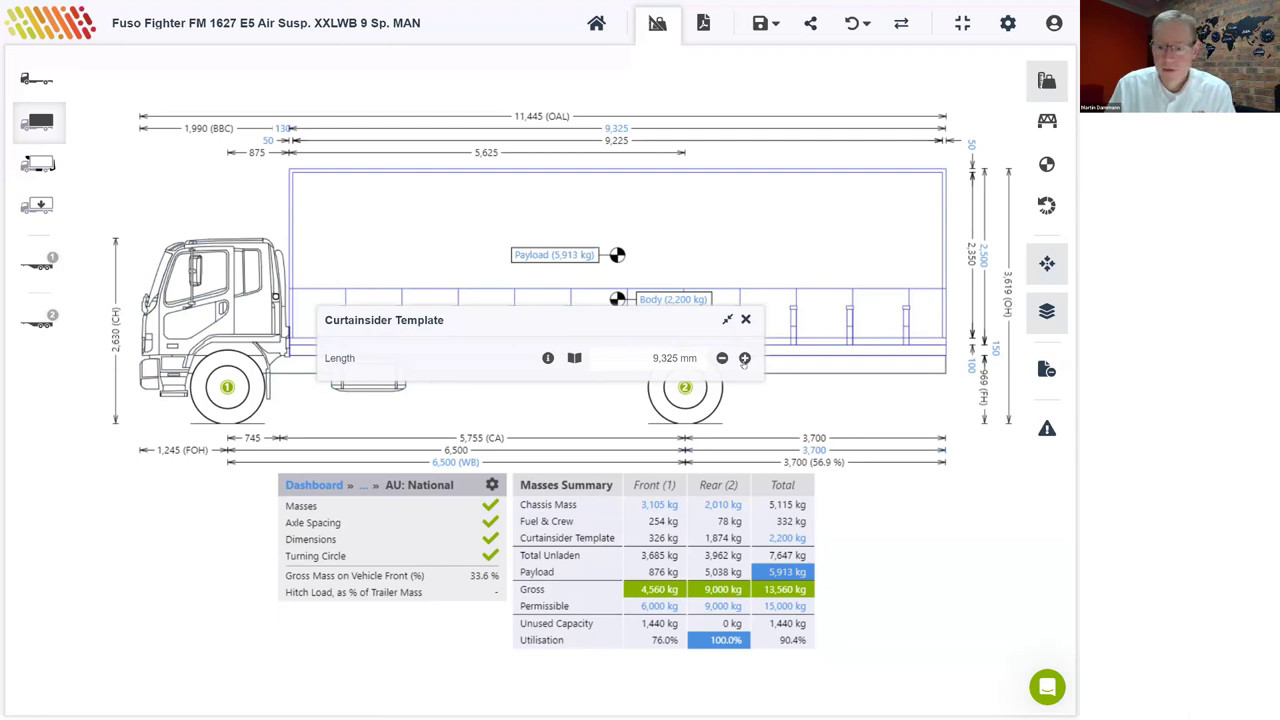
pyautogui.click(744, 358)
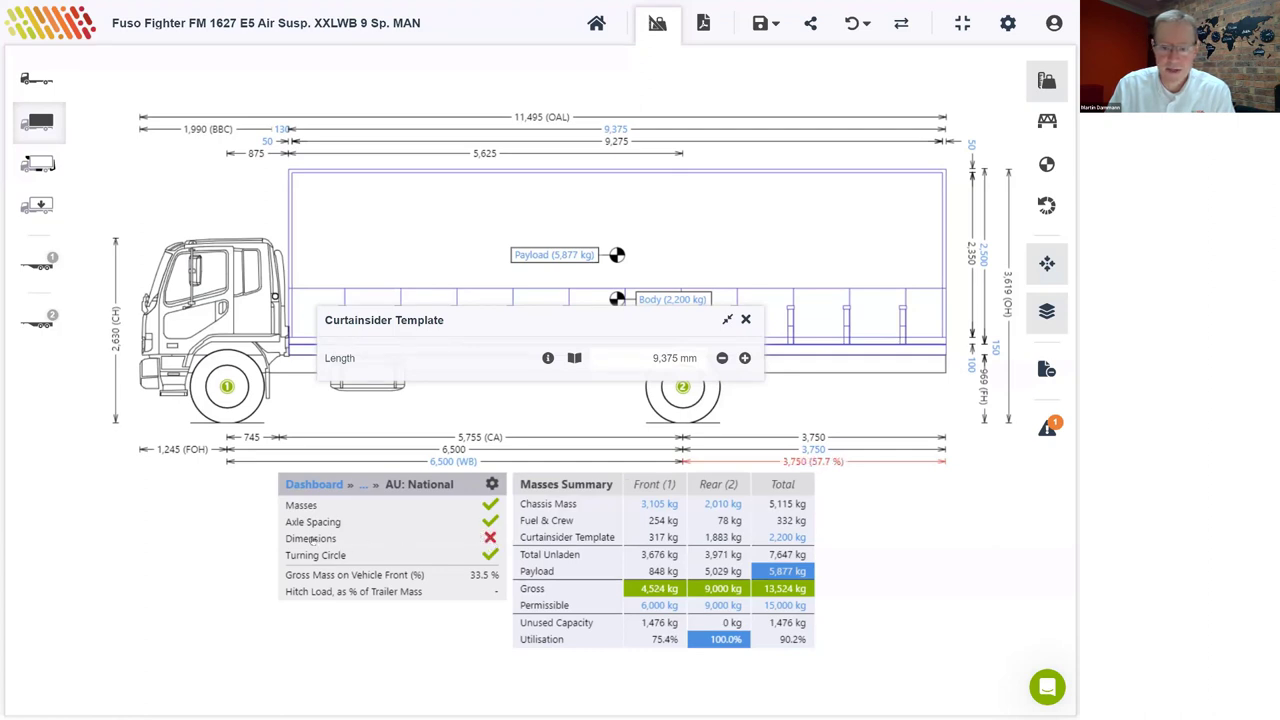
pyautogui.click(722, 358)
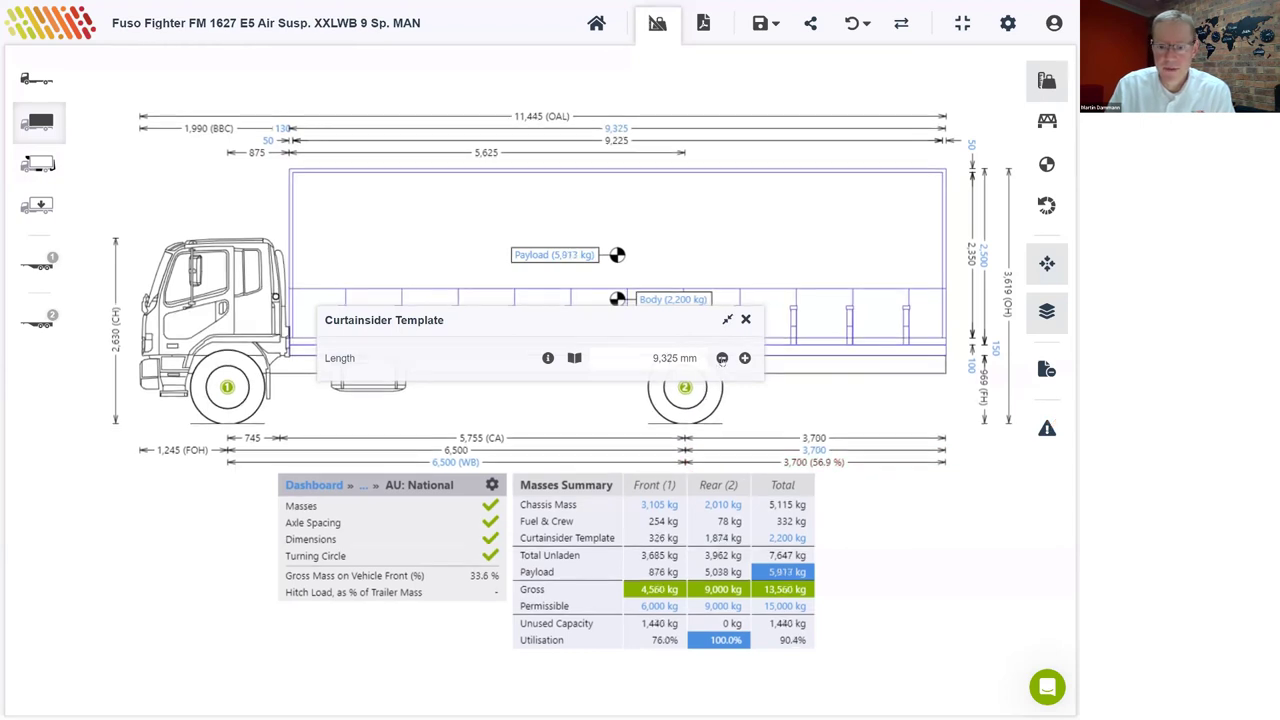
pyautogui.click(745, 319)
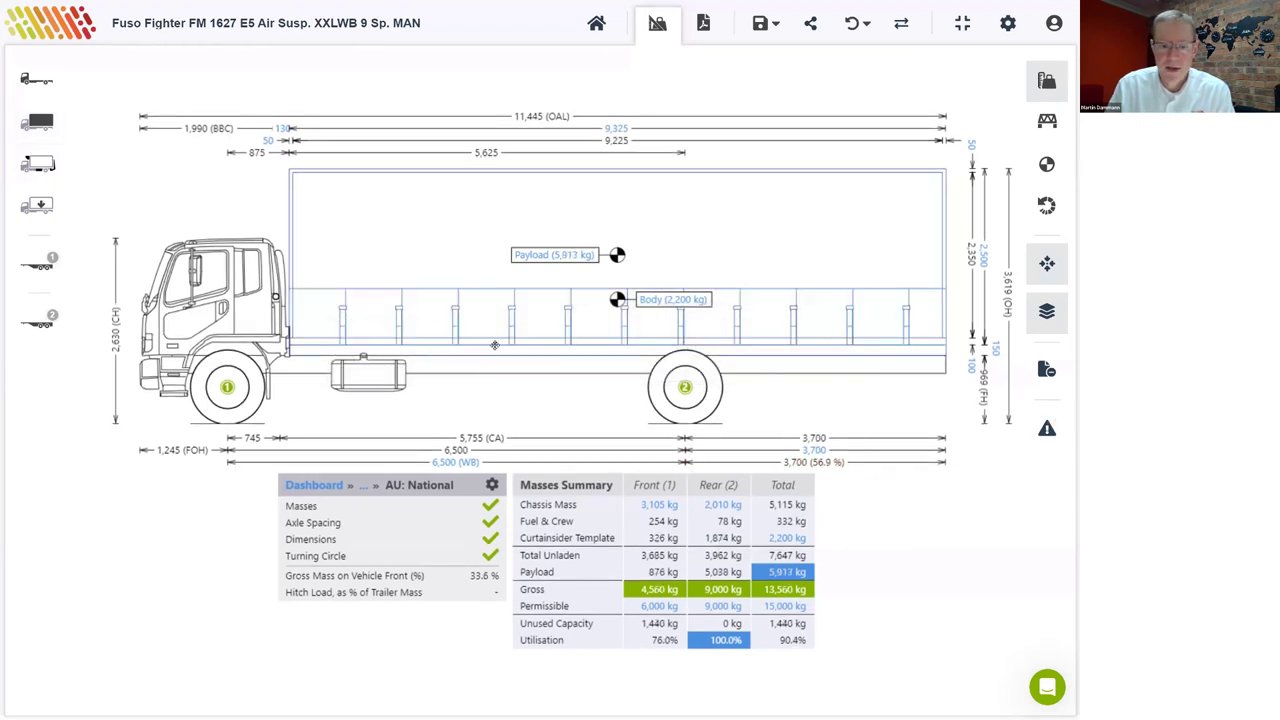
# Step: Return the dashboard to its overview and remove the curtainsider body from the calculation
pyautogui.click(311, 486)
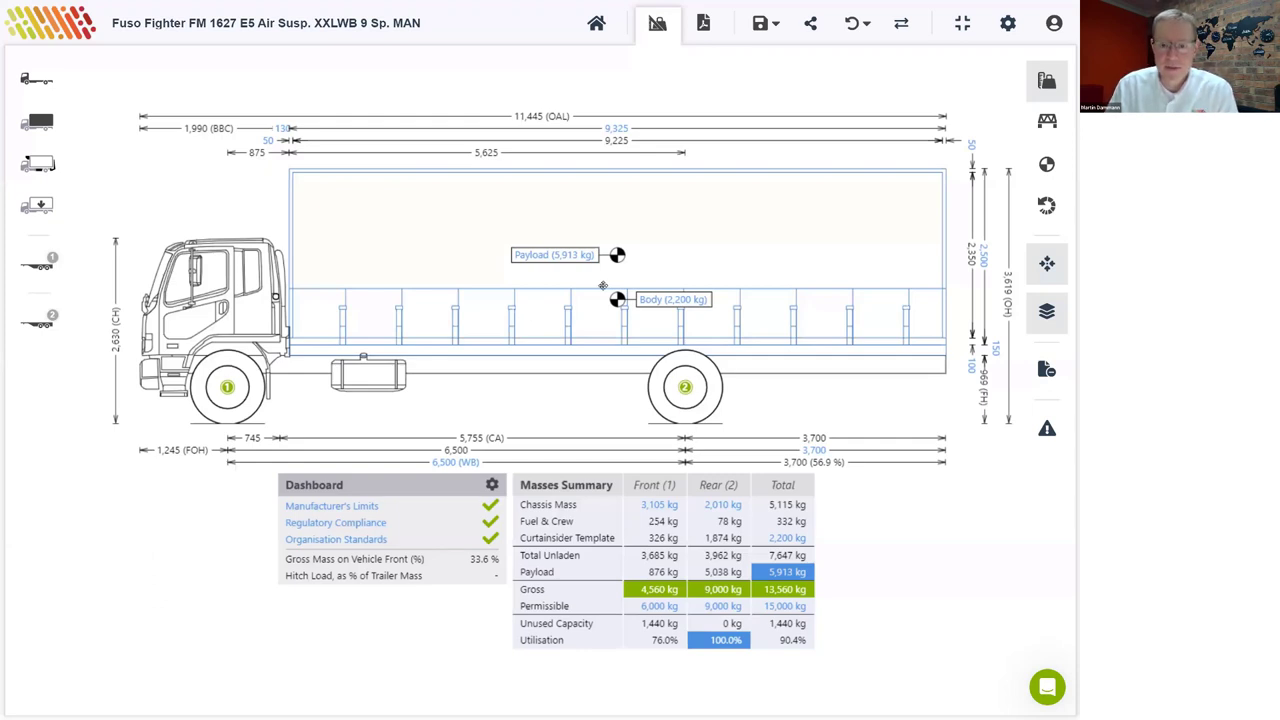
pyautogui.doubleClick(655, 188)
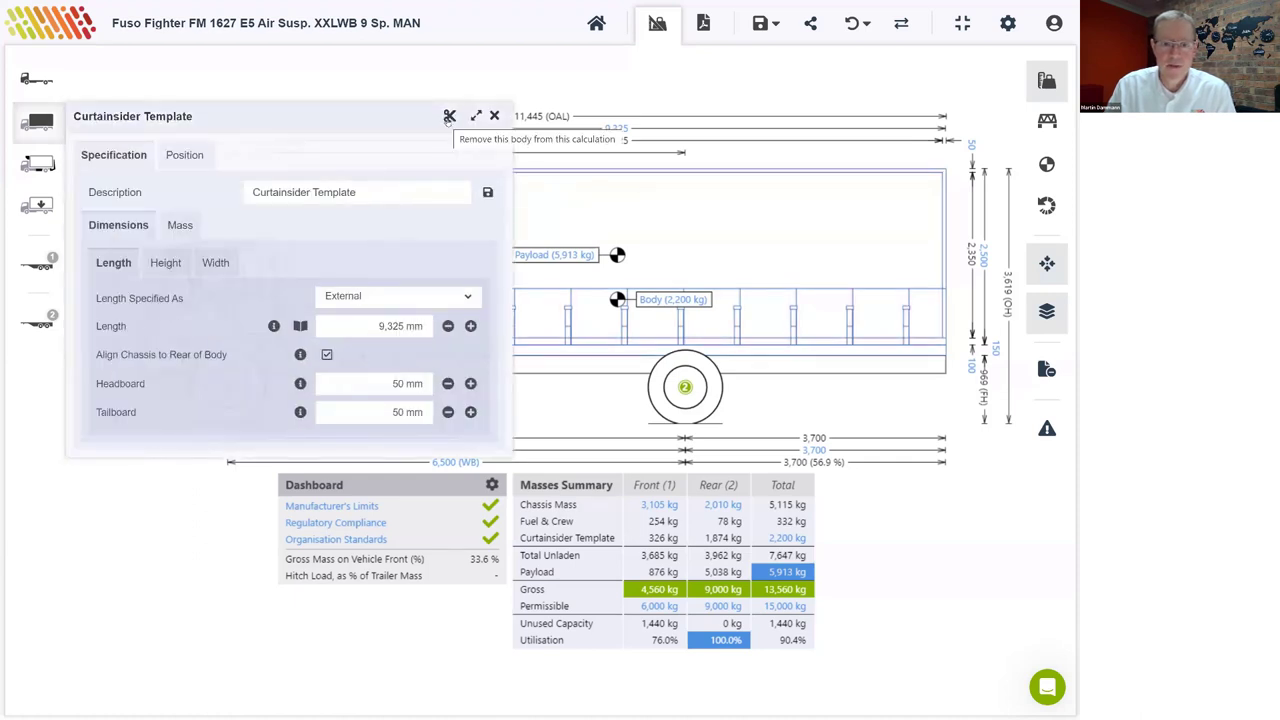
pyautogui.click(449, 117)
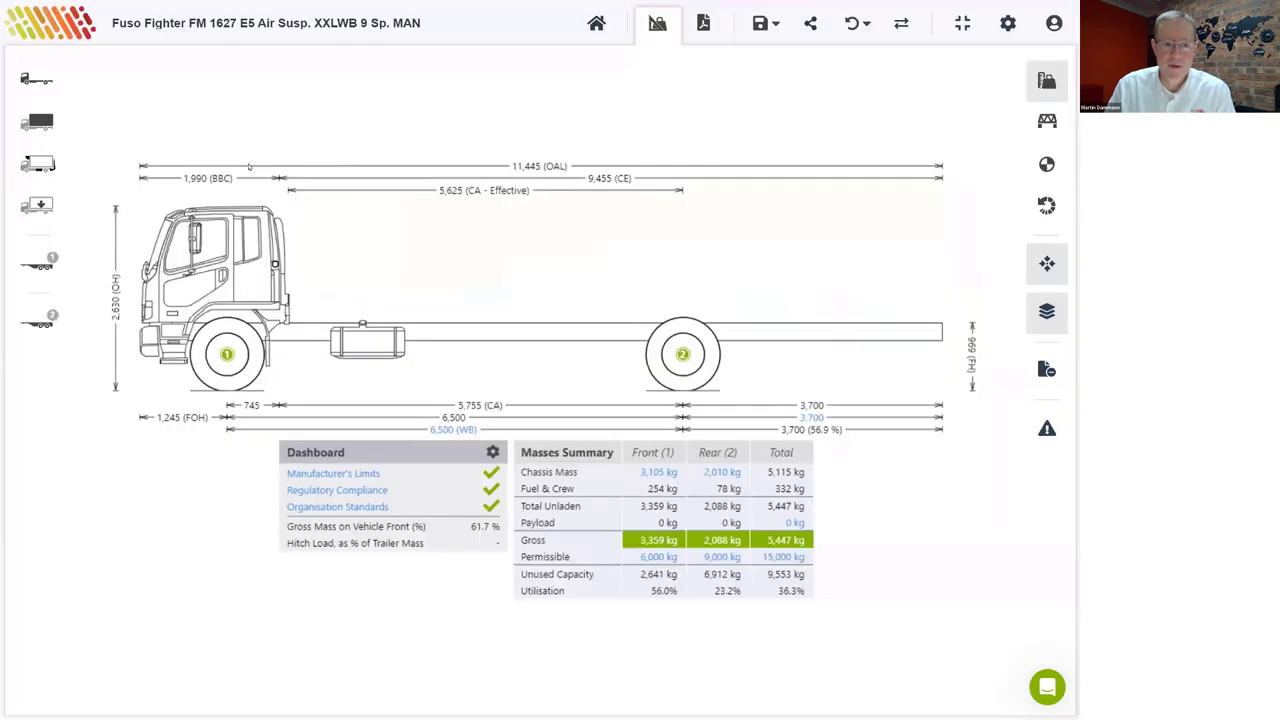
# Step: Start a DXF import for a new curtainsider body and load the file 1. Curtainsider.dxf
pyautogui.click(34, 122)
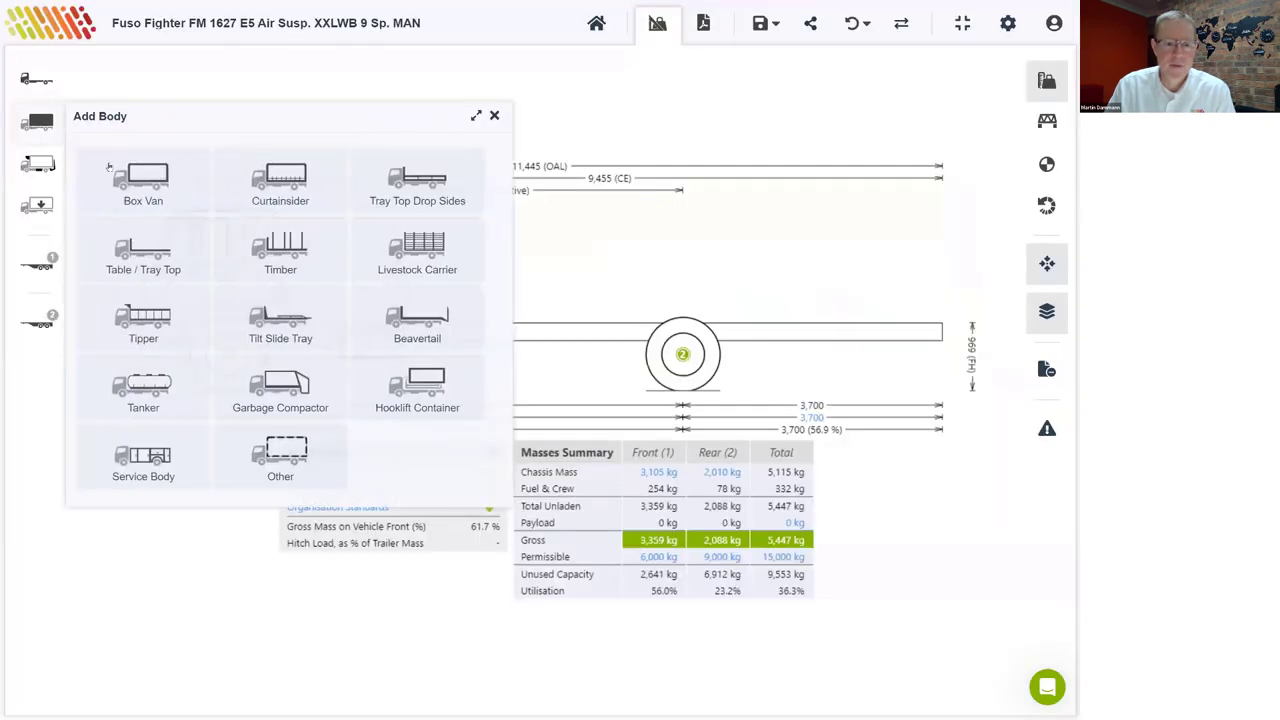
pyautogui.click(275, 190)
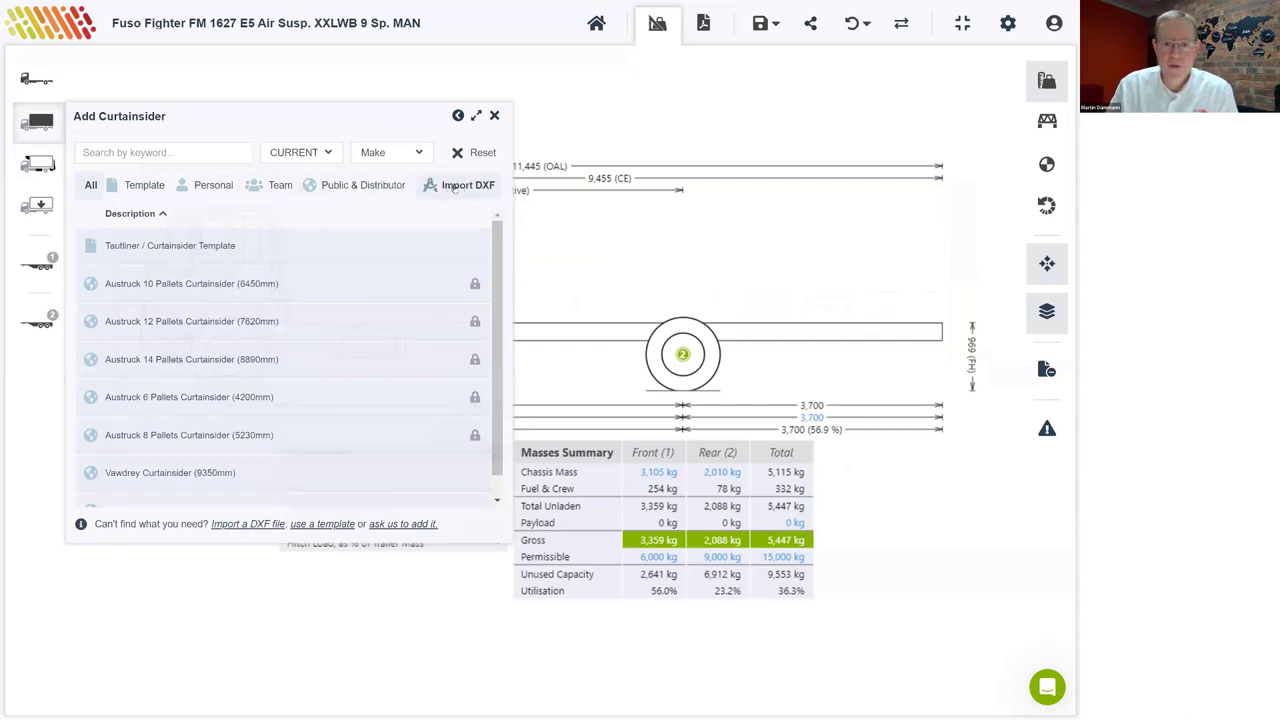
pyautogui.click(458, 188)
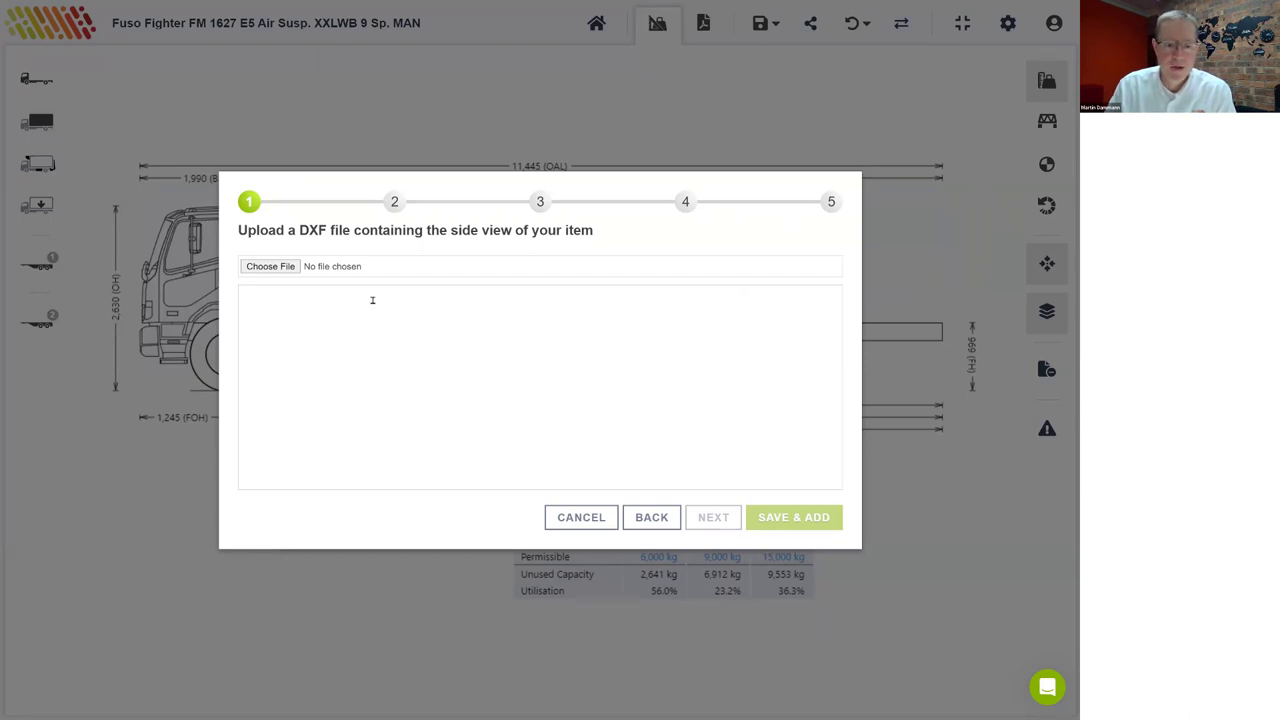
pyautogui.click(268, 265)
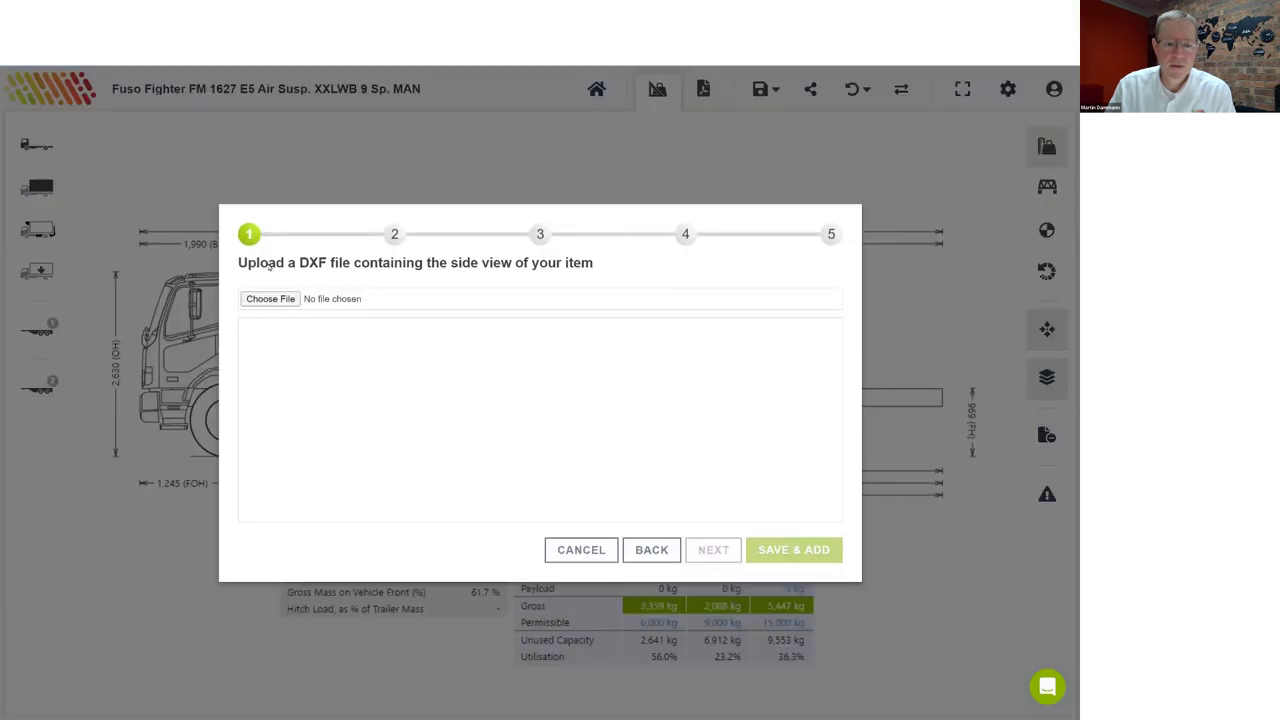
pyautogui.scroll(-1, 234, 212)
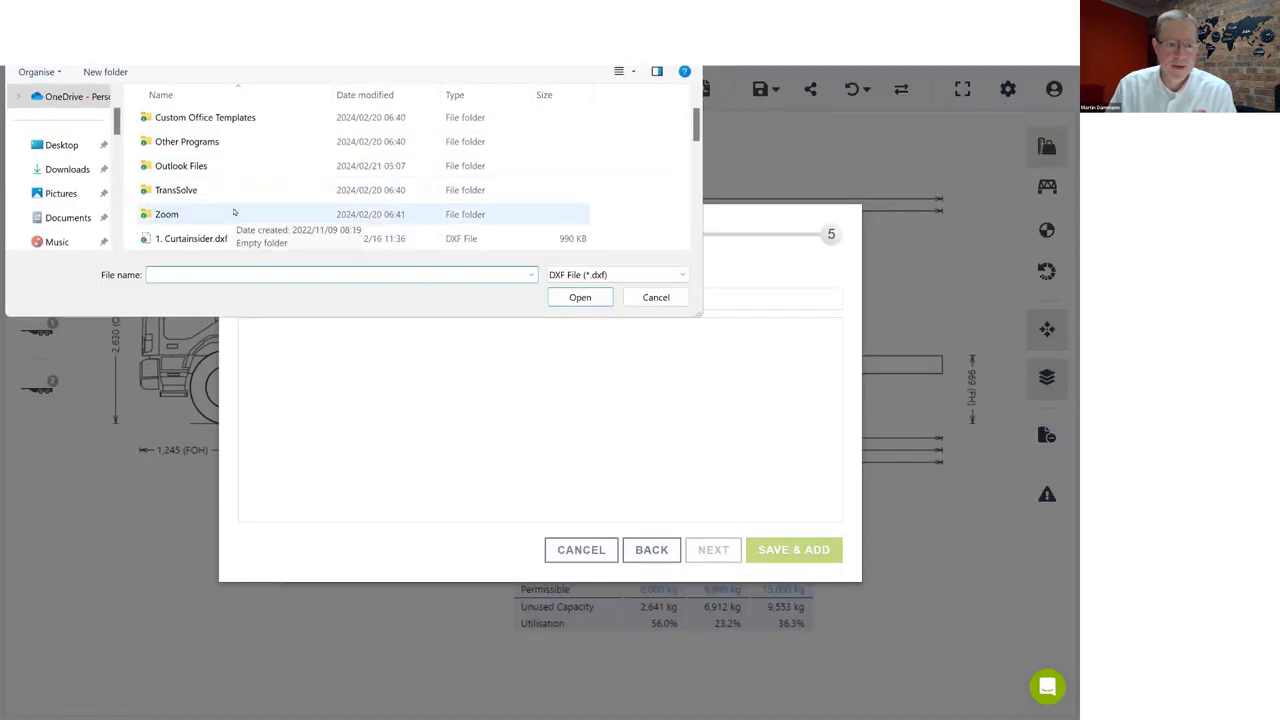
pyautogui.doubleClick(182, 240)
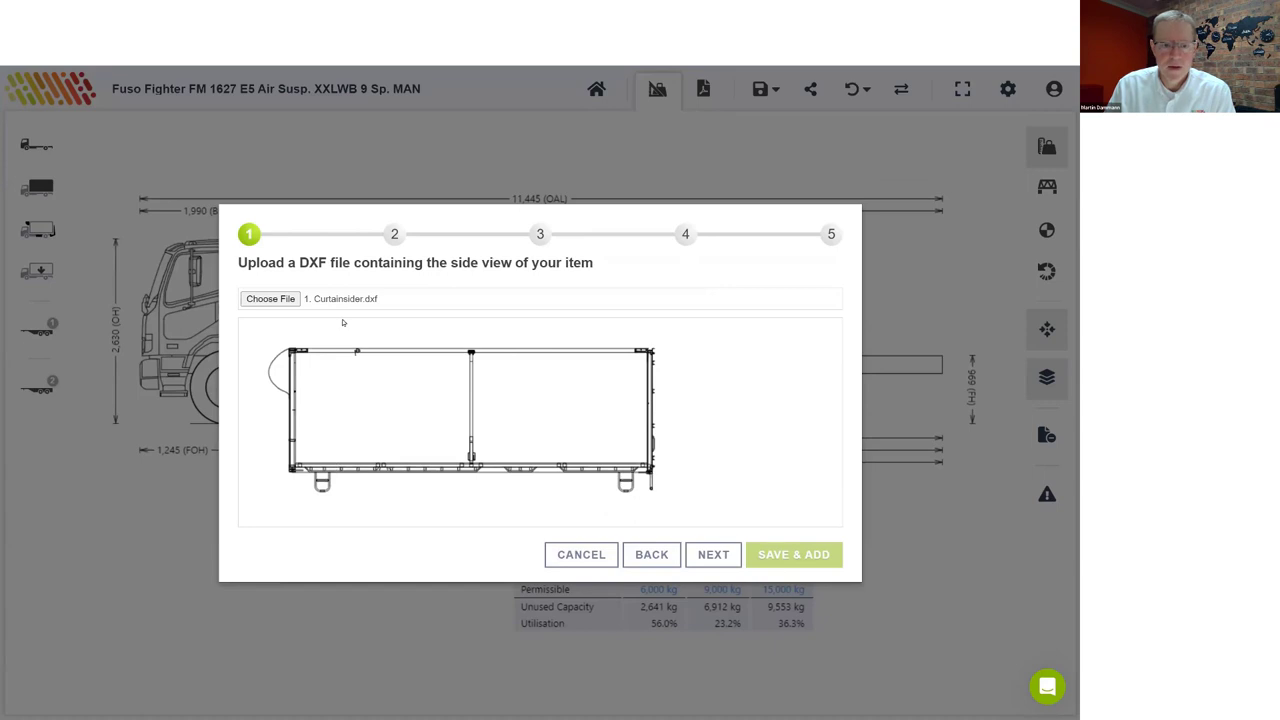
# Step: Position the imported side view with the lower front corner of its body at the (0,0) origin
pyautogui.click(711, 556)
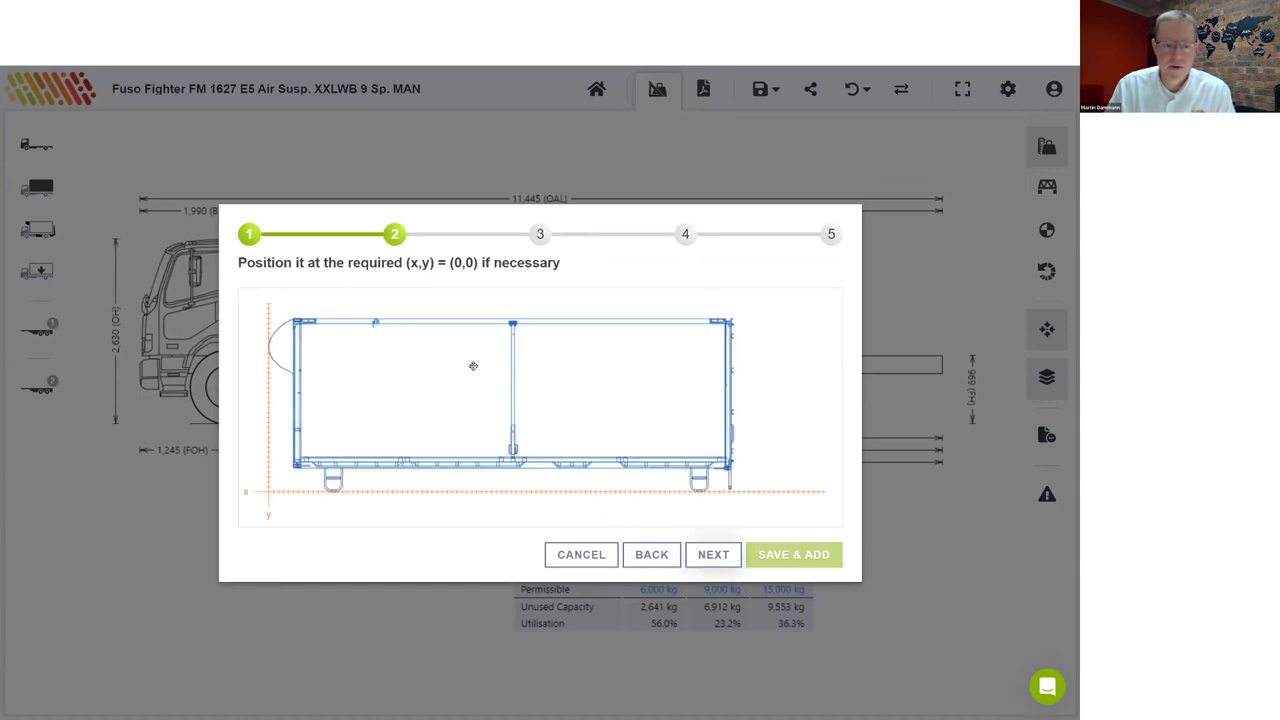
pyautogui.moveTo(471, 366); pyautogui.dragTo(449, 389)
pyautogui.click(713, 555)
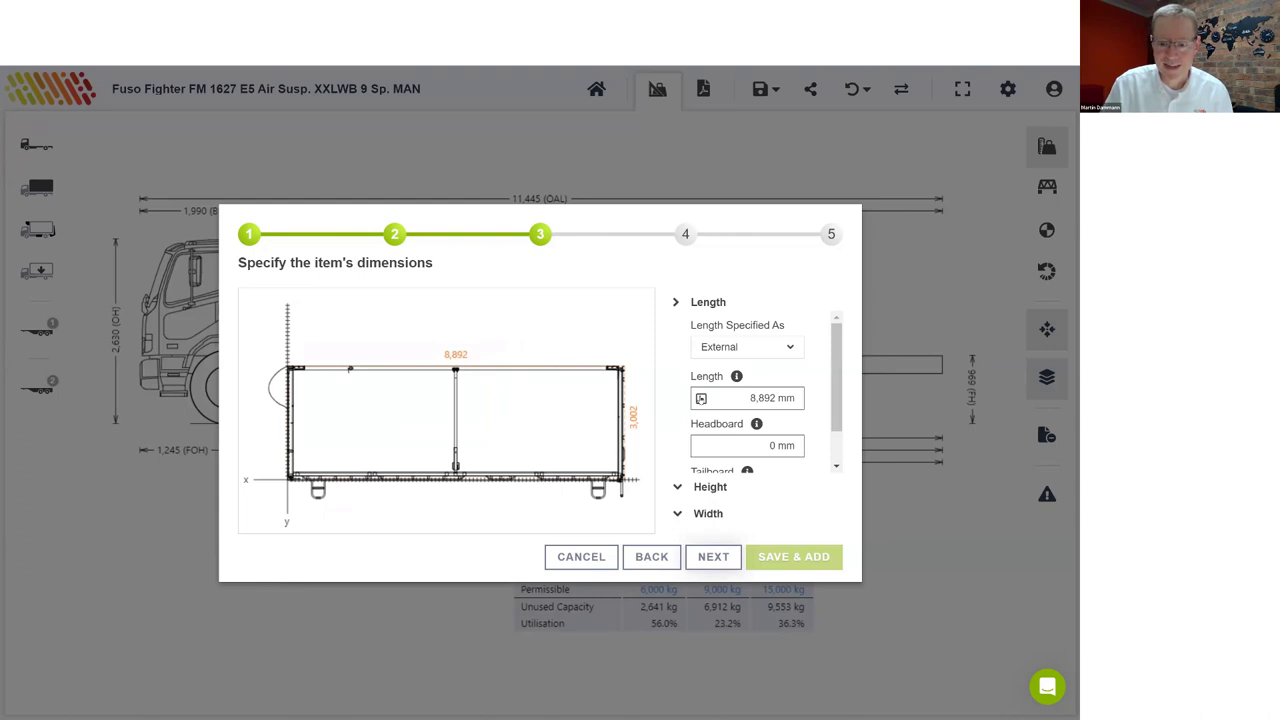
# Step: Override the imported body's external length with 7,600 mm and its external width with 2,500 mm
pyautogui.click(702, 398)
pyautogui.write('7600')
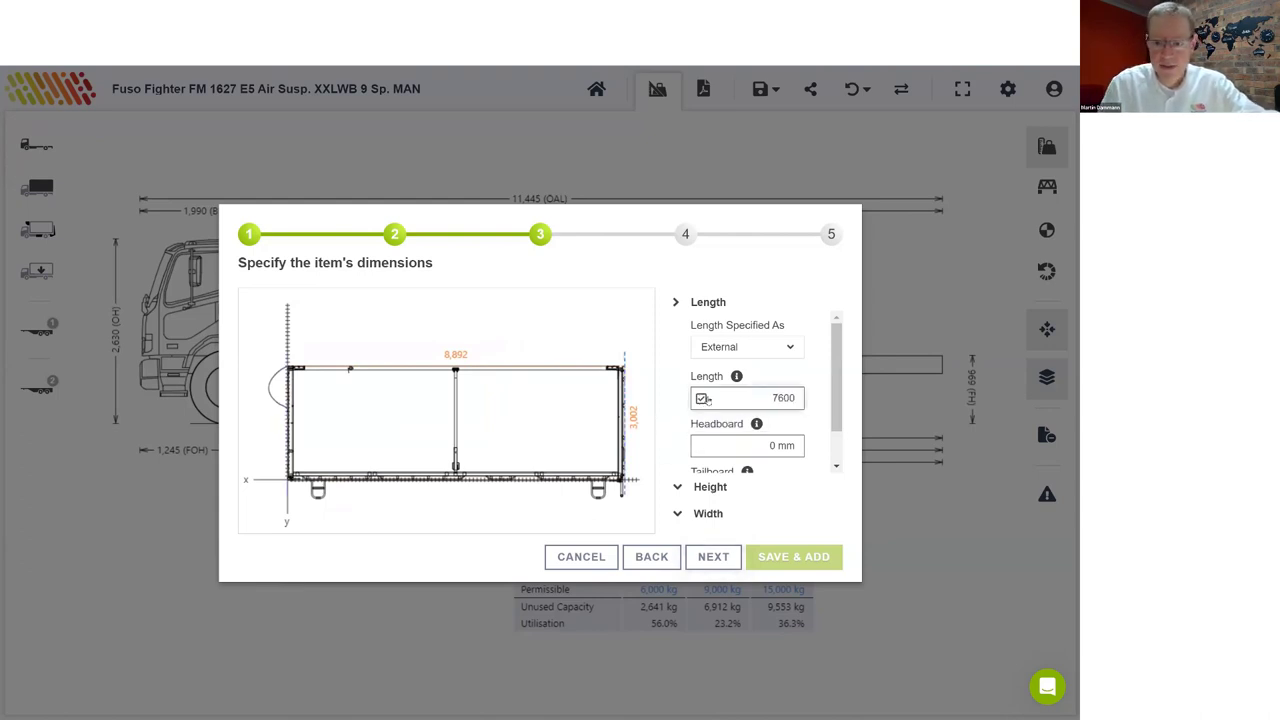
pyautogui.press('Tab')
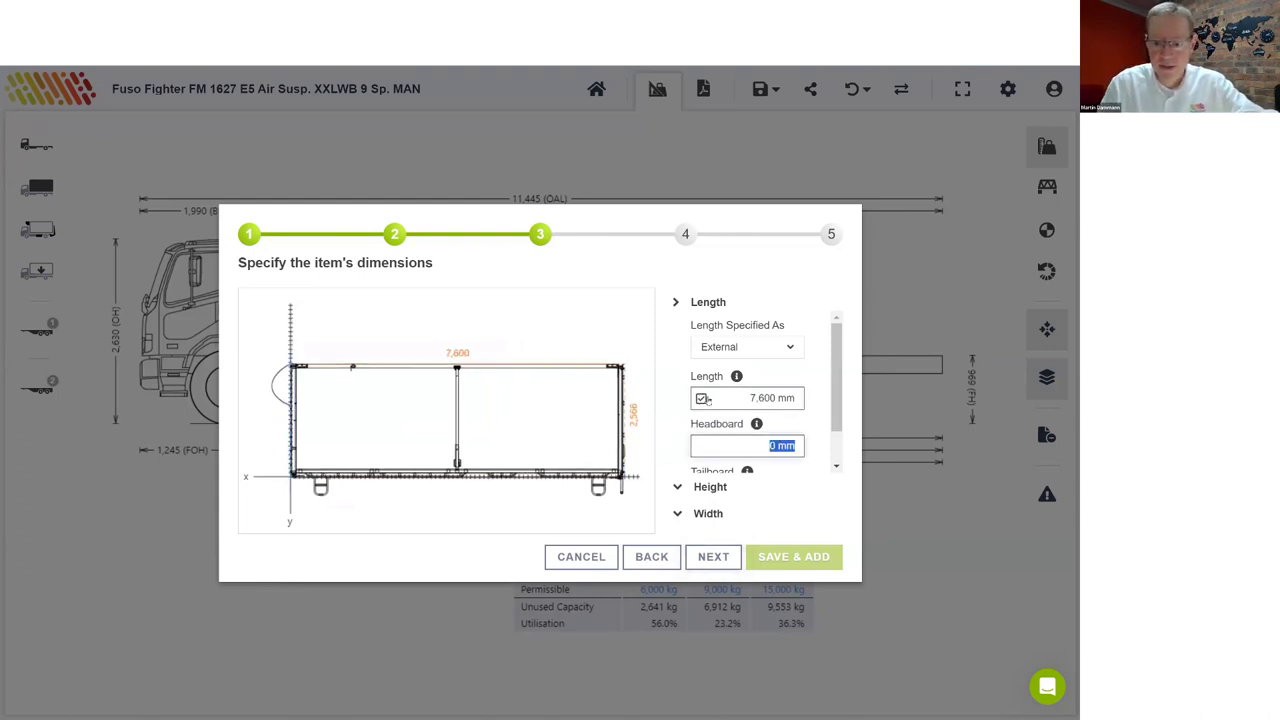
pyautogui.click(700, 513)
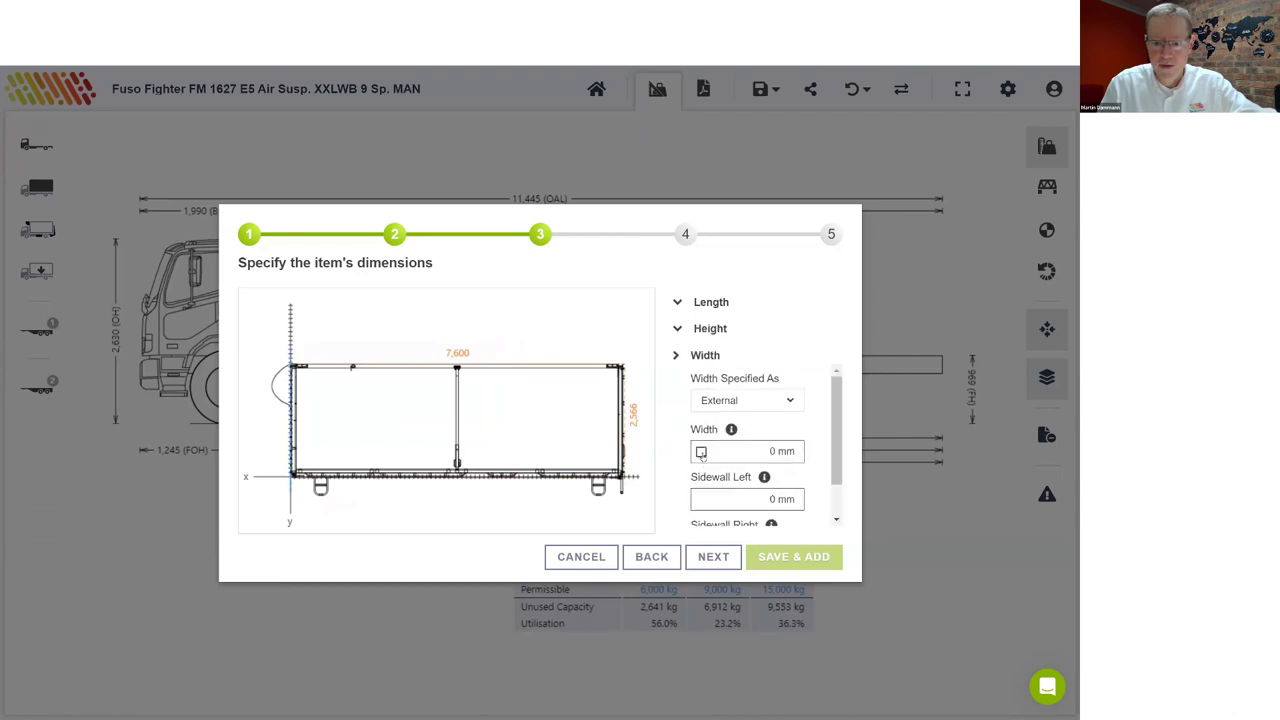
pyautogui.click(701, 450)
pyautogui.write('2500')
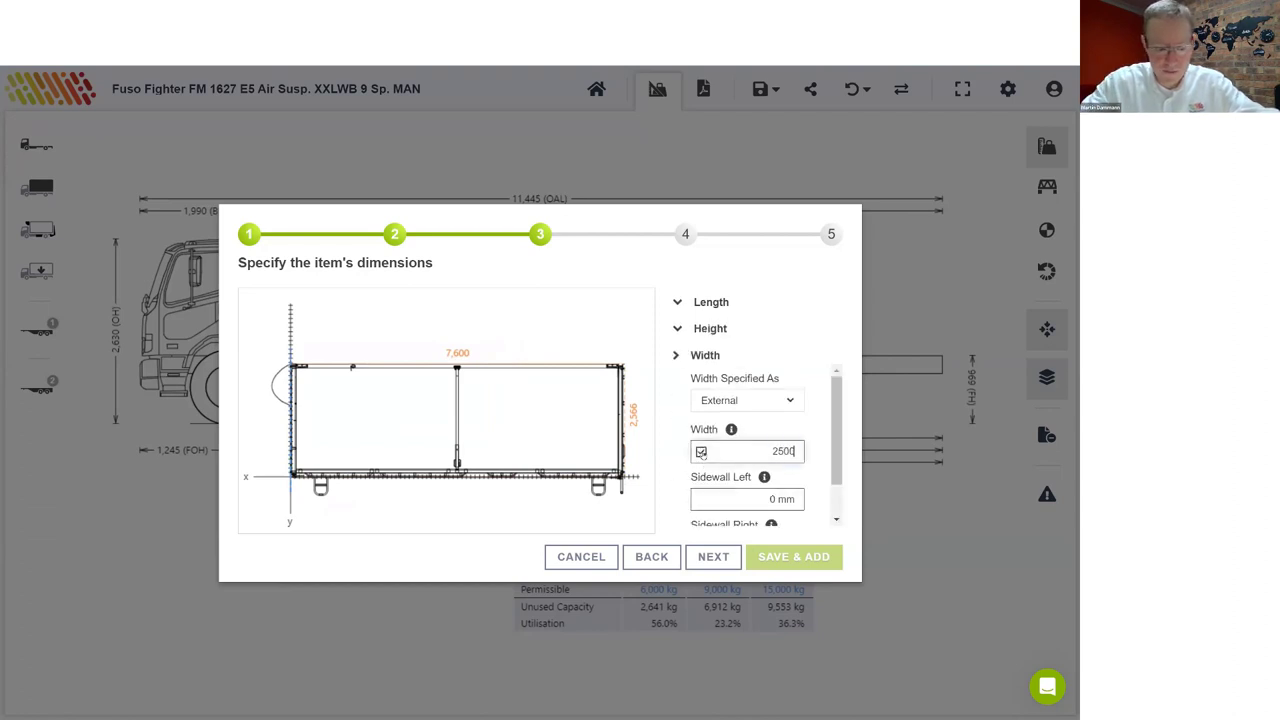
pyautogui.press('Tab')
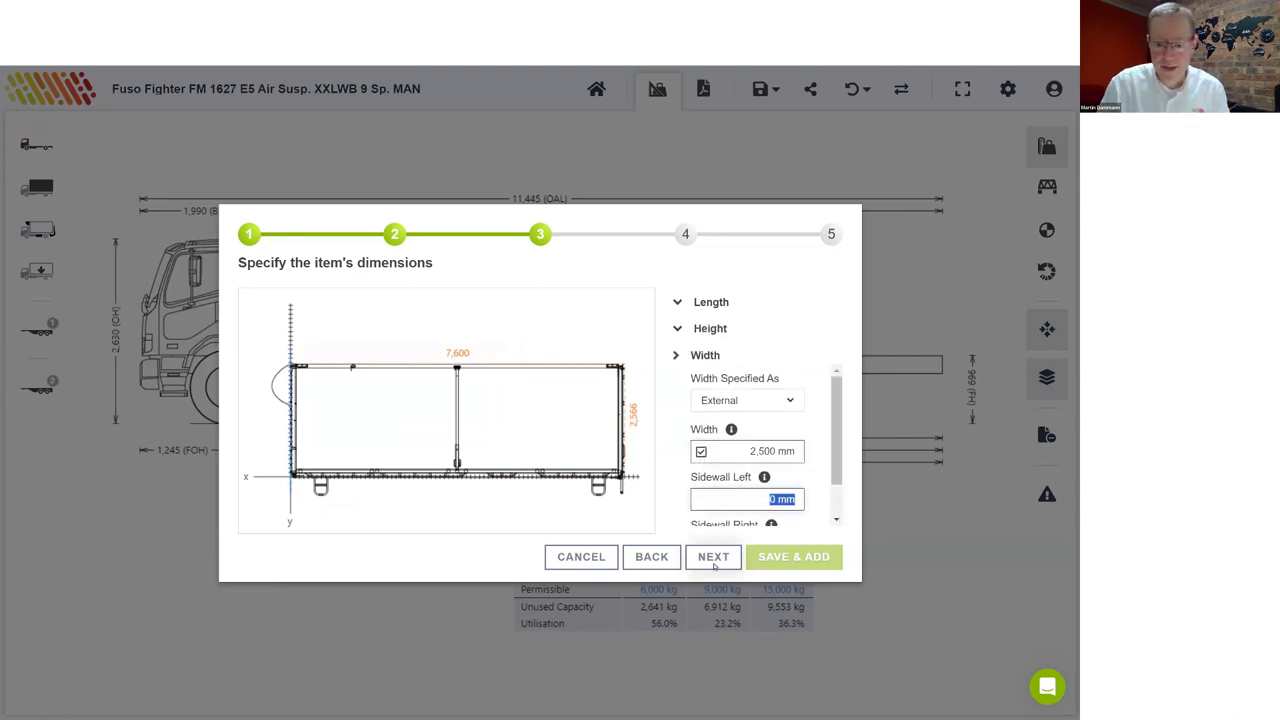
# Step: Set the imported body's mass to 2,200 kg, keeping the default centre of gravity, and proceed to the final review stage
pyautogui.click(713, 556)
pyautogui.click(715, 349)
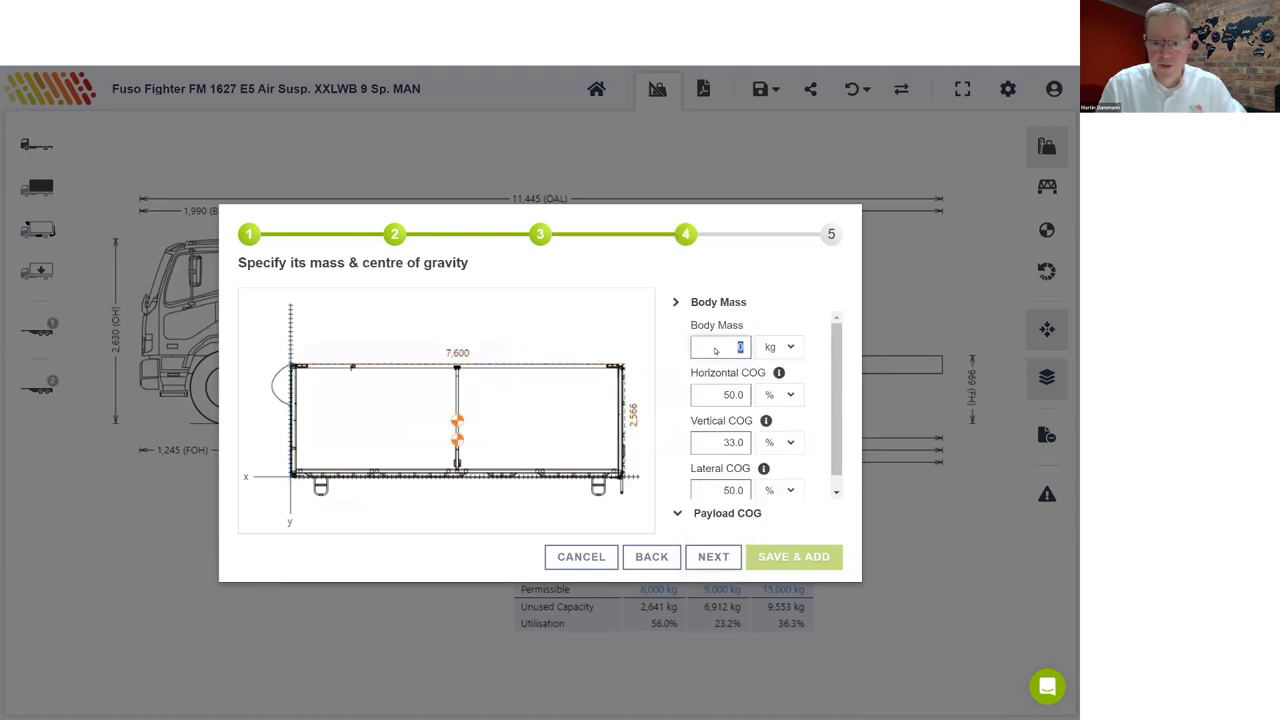
pyautogui.write('2200')
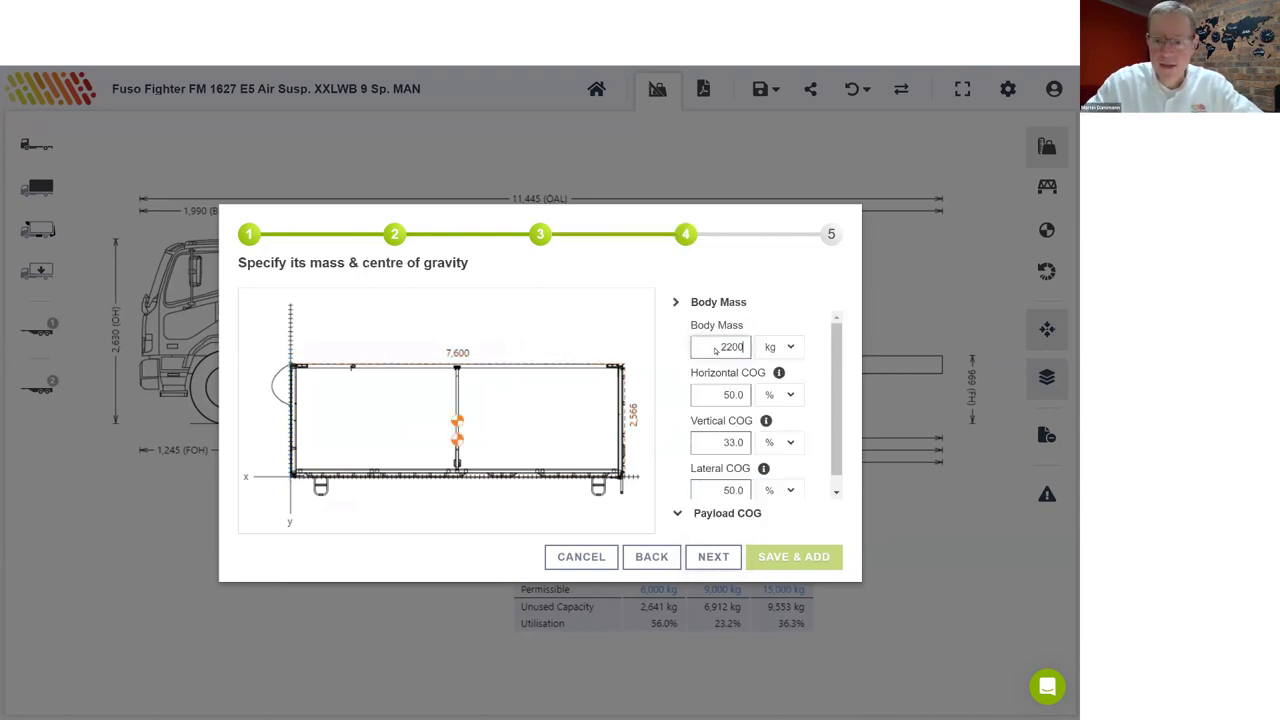
pyautogui.click(714, 557)
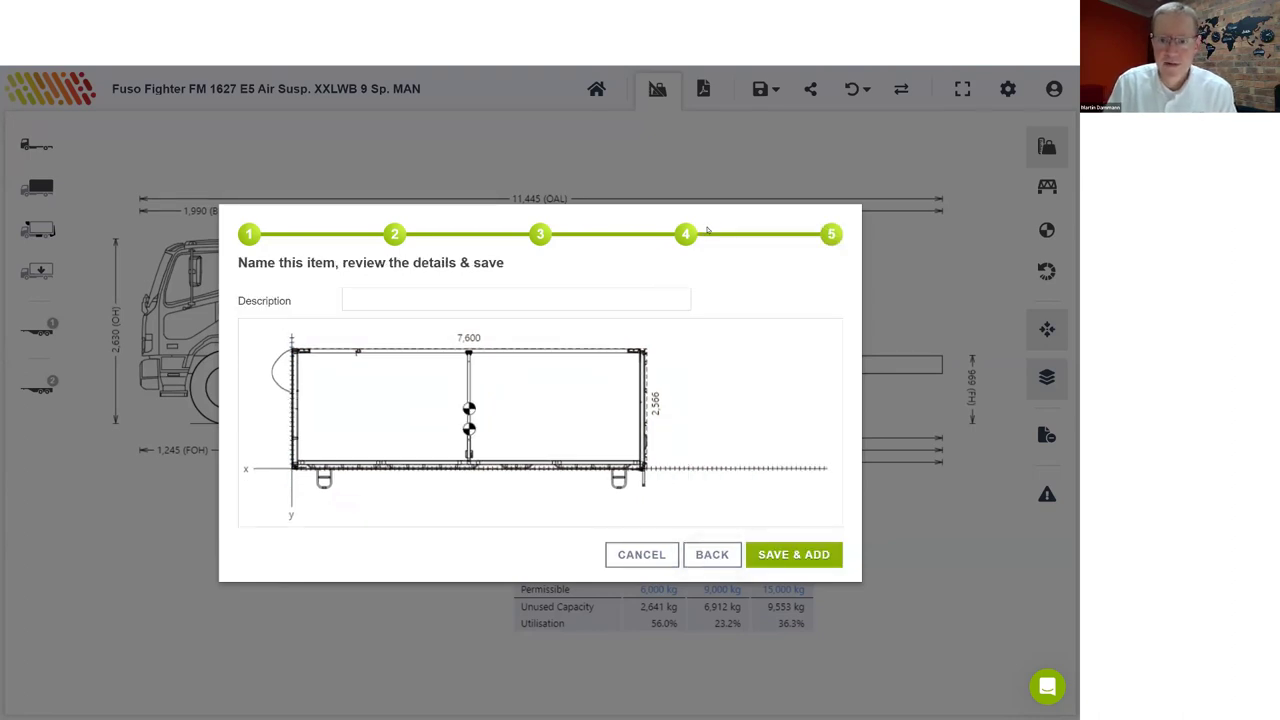
# Step: Save and add the imported body with the description 7.6m Curtainsider, and show the calculation in full screen
pyautogui.click(361, 297)
pyautogui.press('Down')
pyautogui.press('Return')
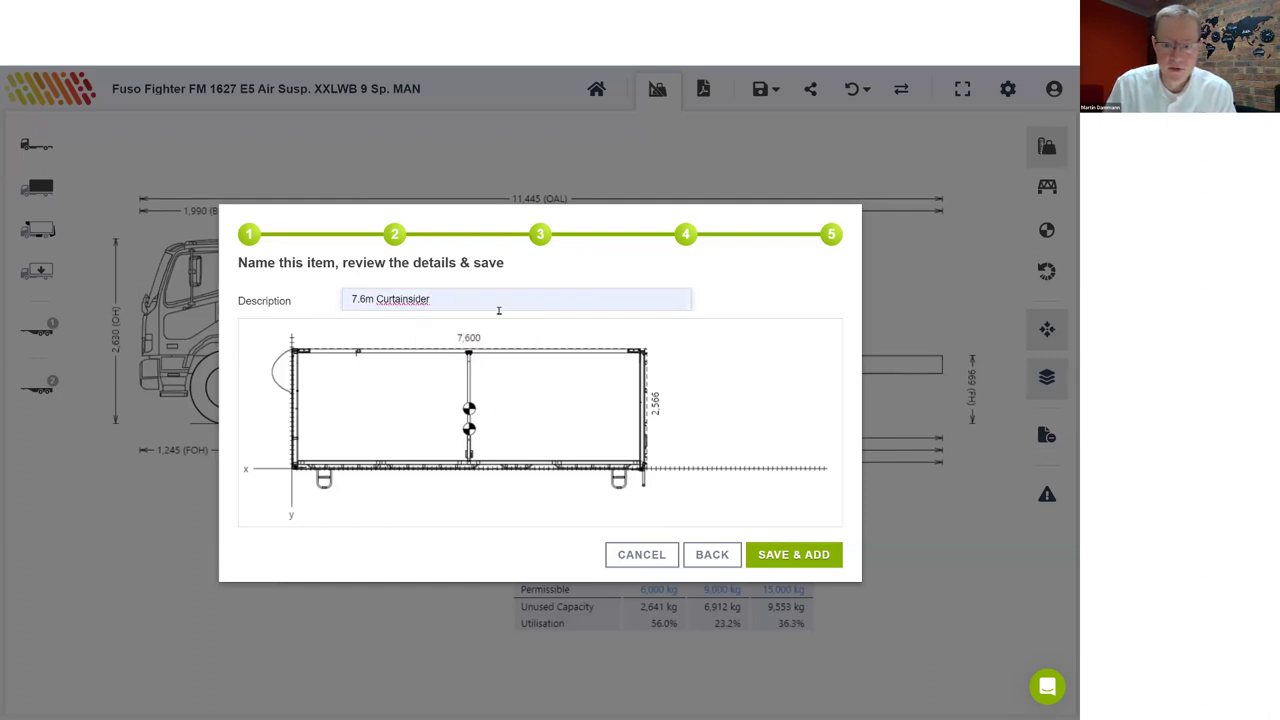
pyautogui.click(786, 554)
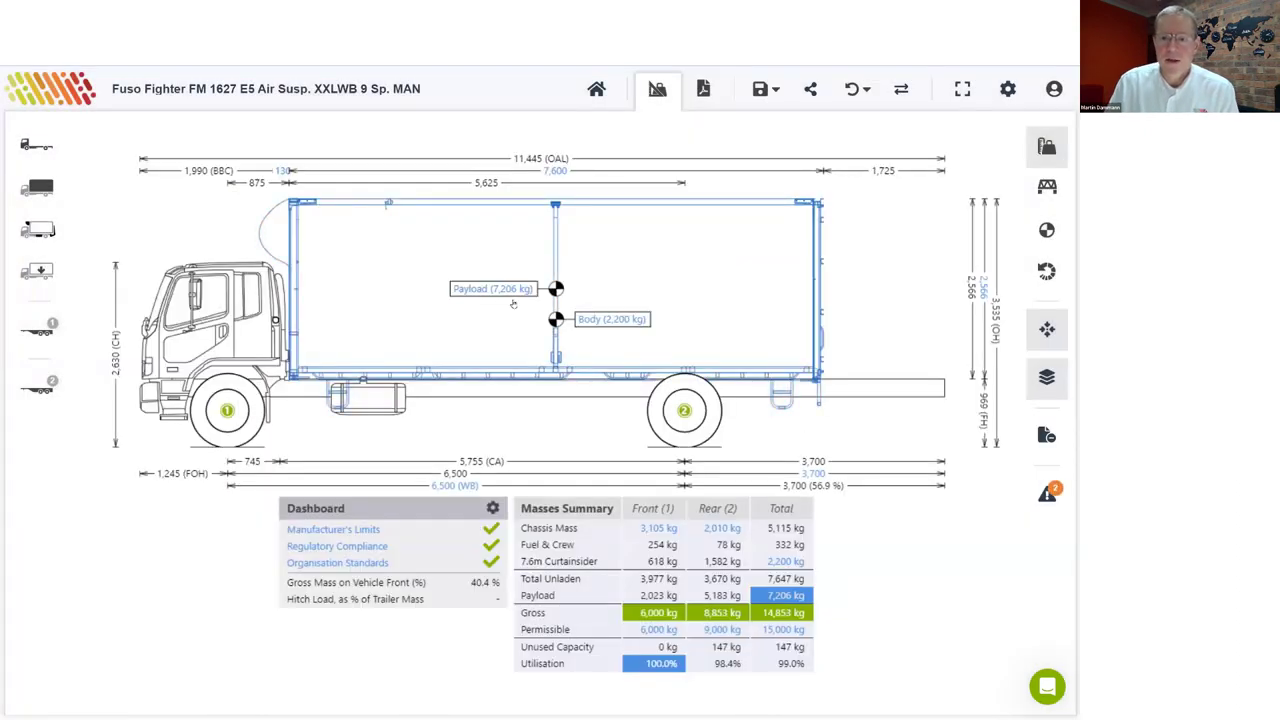
pyautogui.click(962, 90)
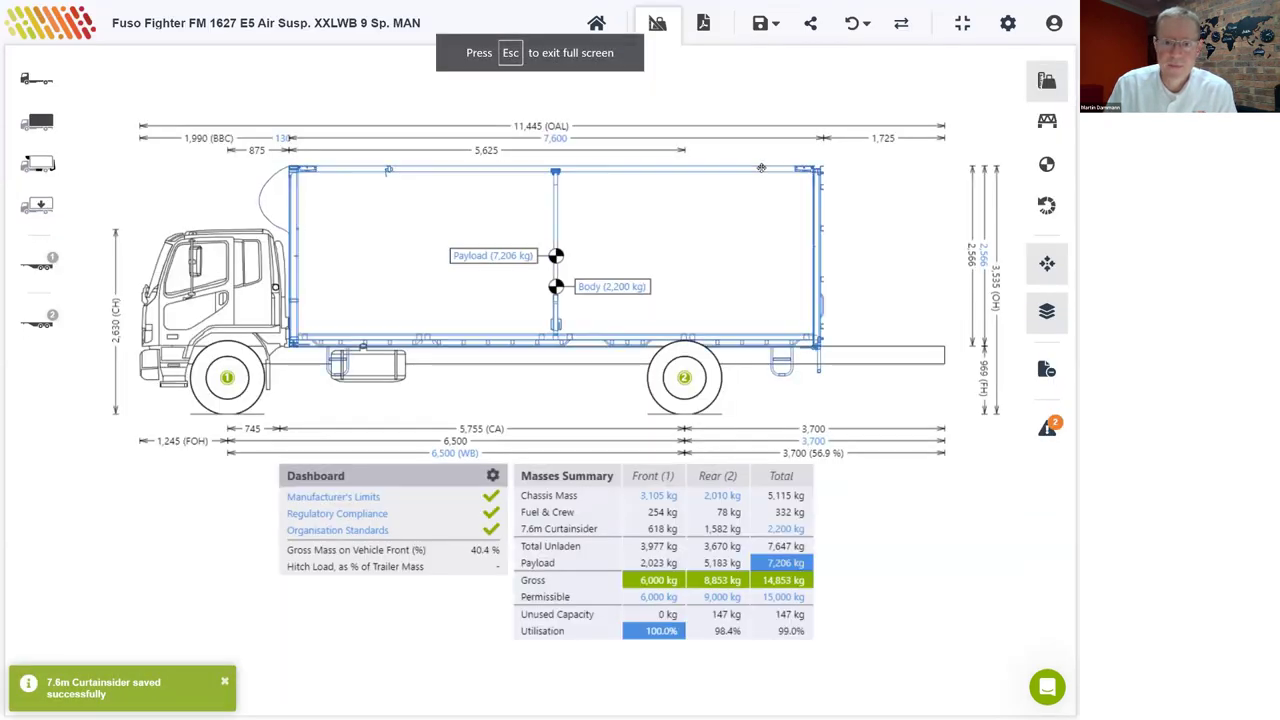
# Step: Open the 7.6m Curtainsider body's specification and remove the body from the calculation
pyautogui.doubleClick(630, 233)
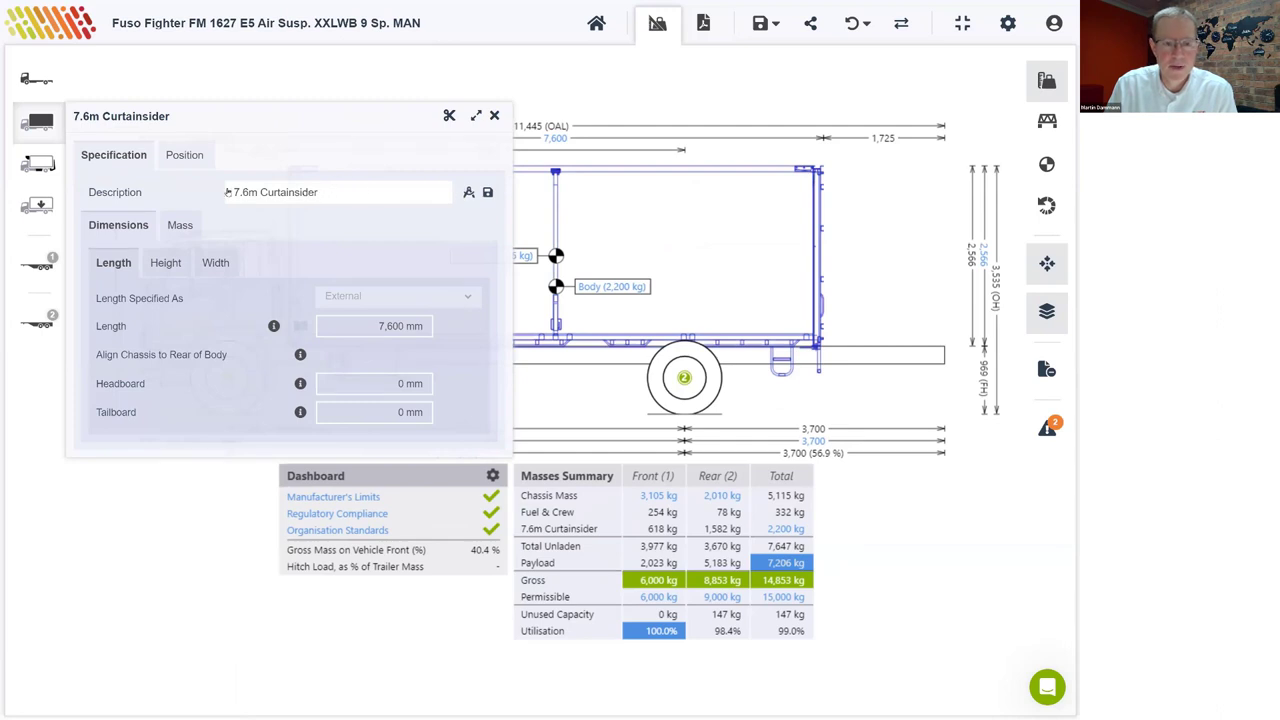
pyautogui.click(489, 193)
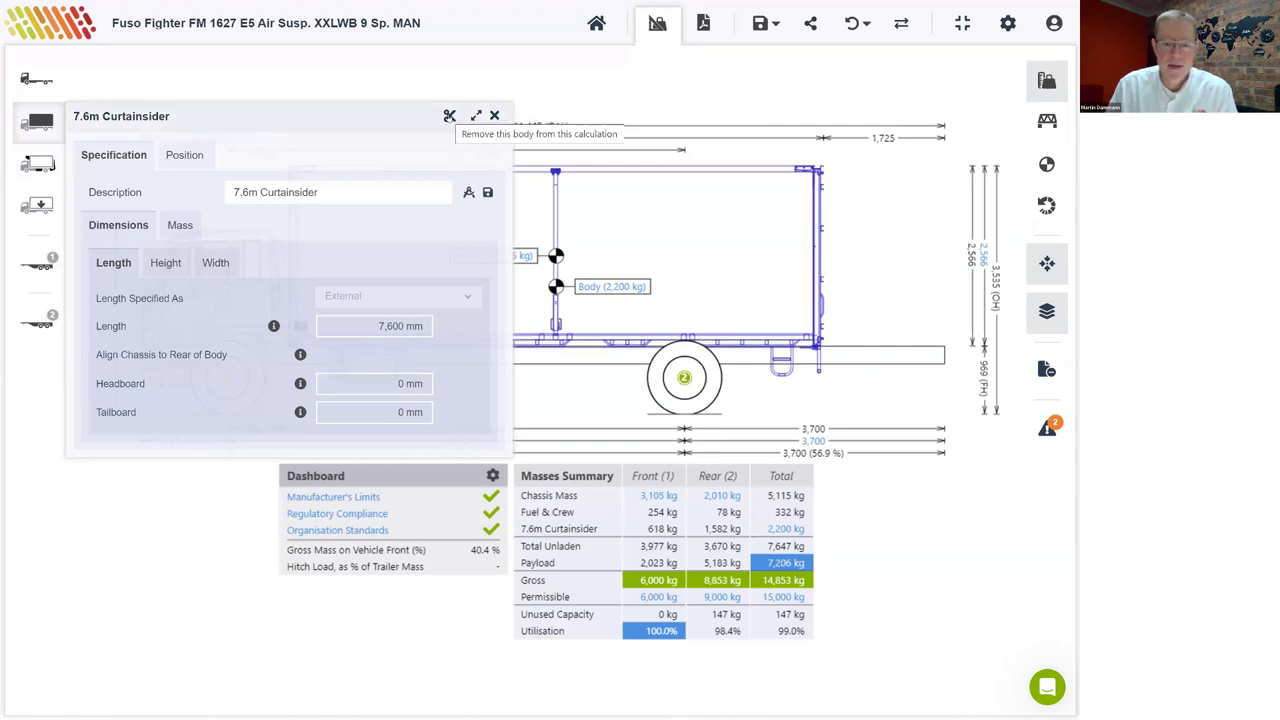
pyautogui.click(449, 116)
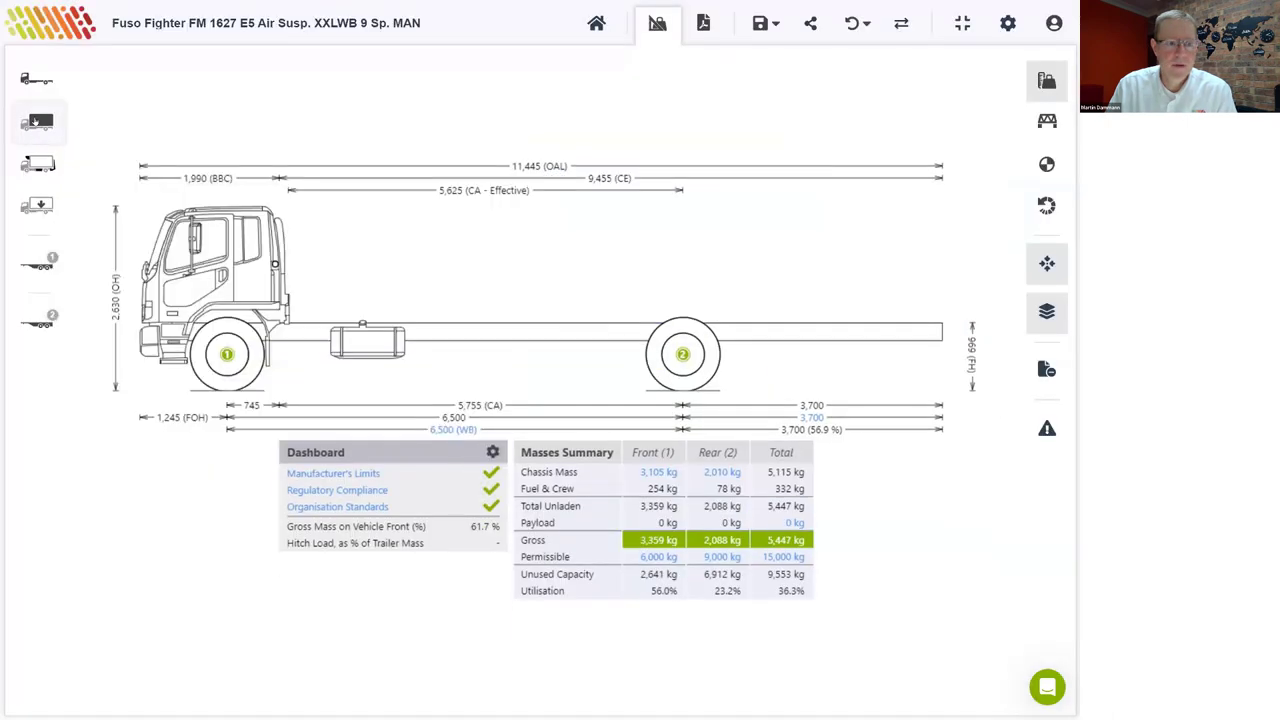
# Step: Add the Austruck 12 Pallets Curtainsider (7620mm) body from the public and distributor curtainsider specifications
pyautogui.click(35, 121)
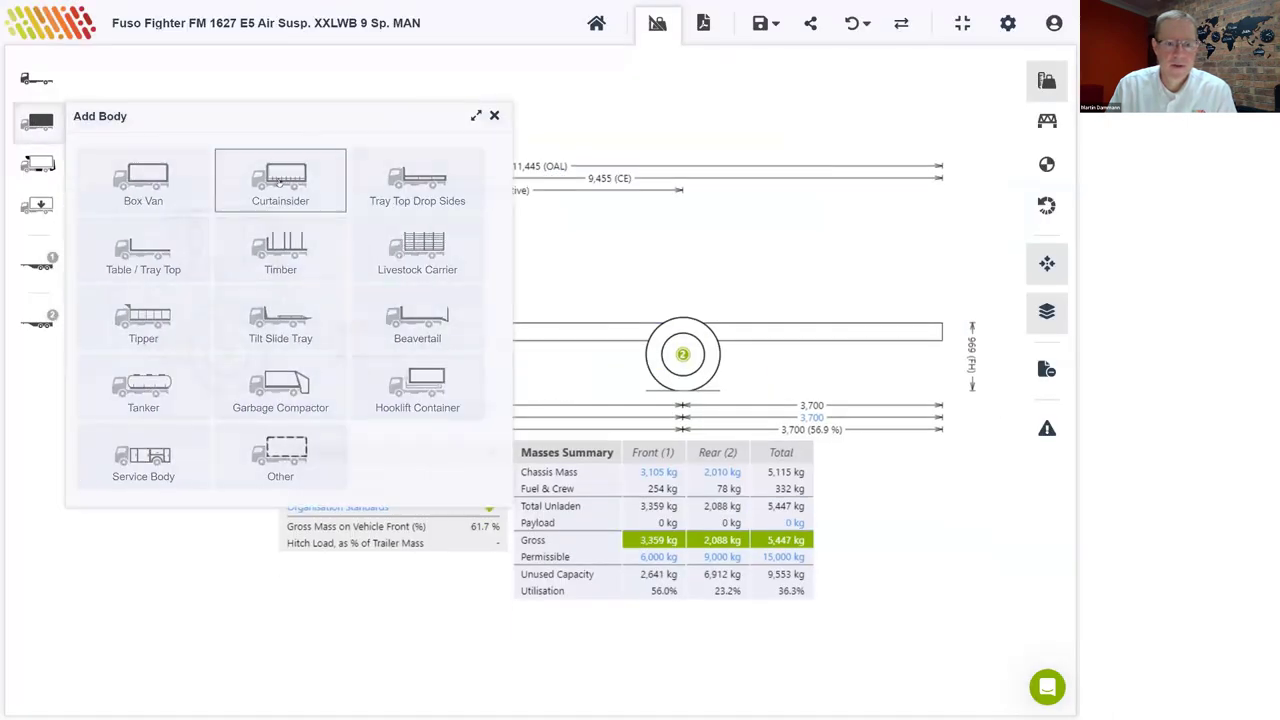
pyautogui.click(280, 182)
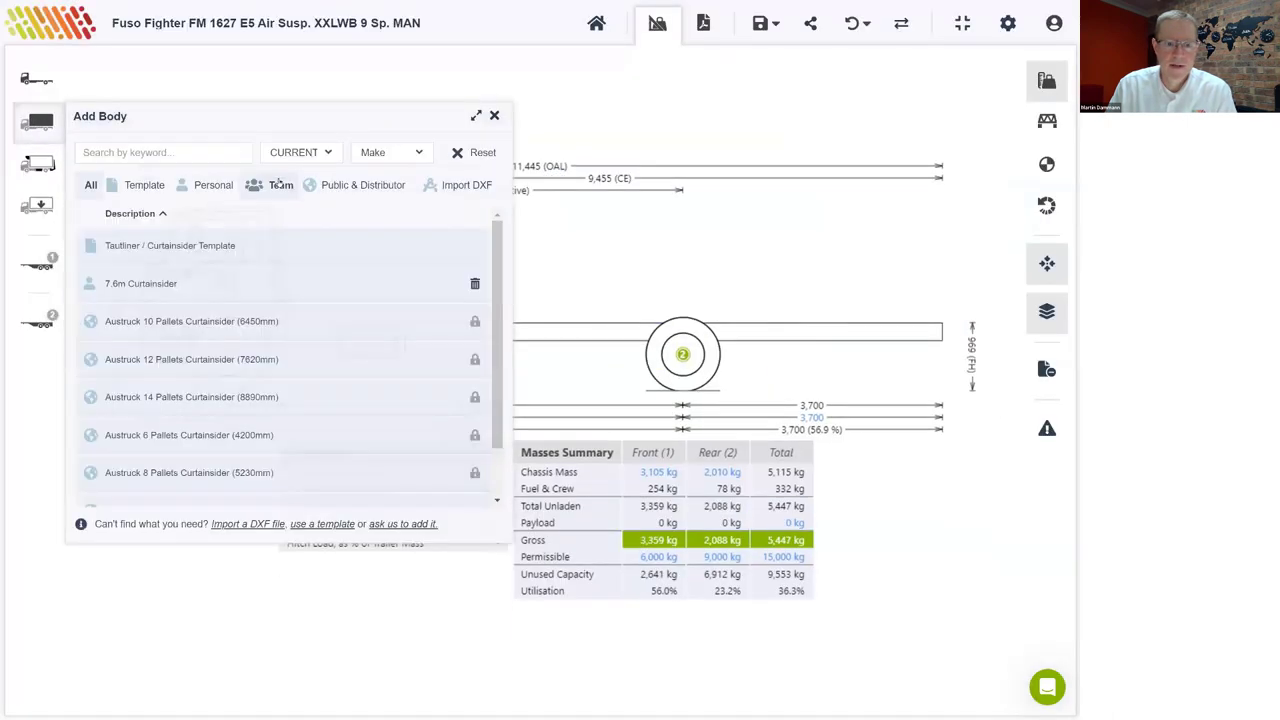
pyautogui.click(335, 186)
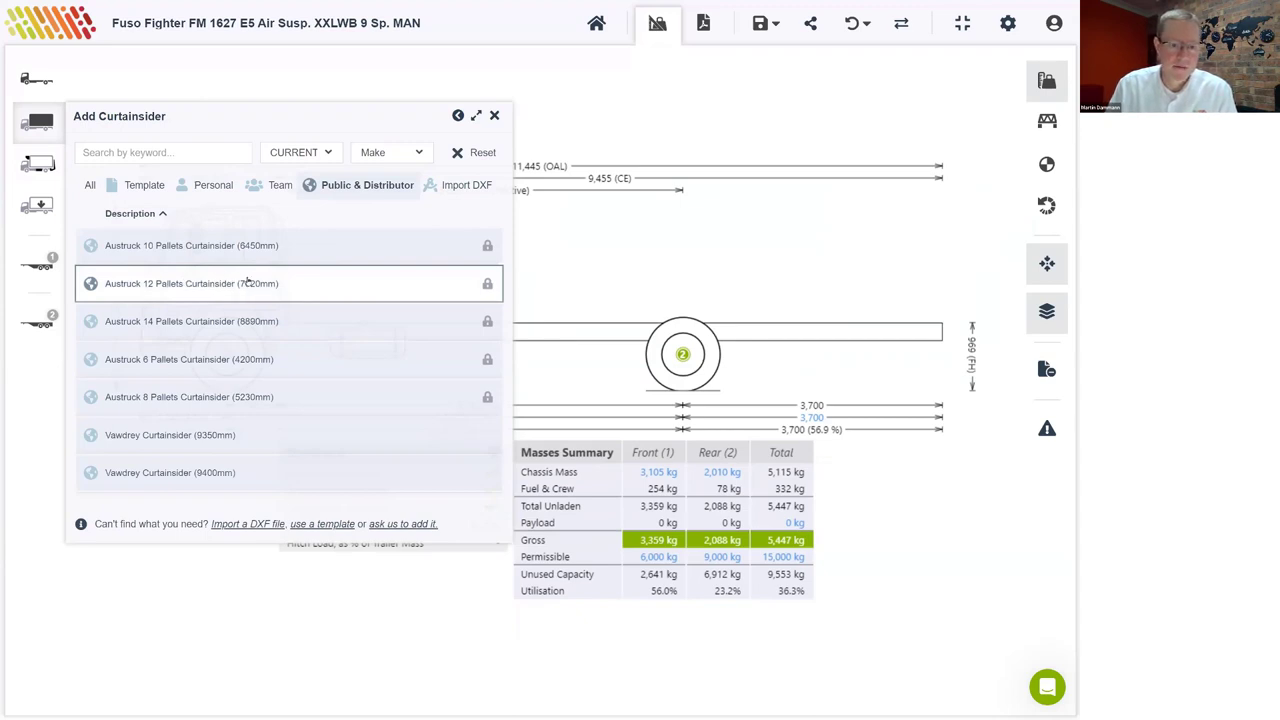
pyautogui.click(188, 284)
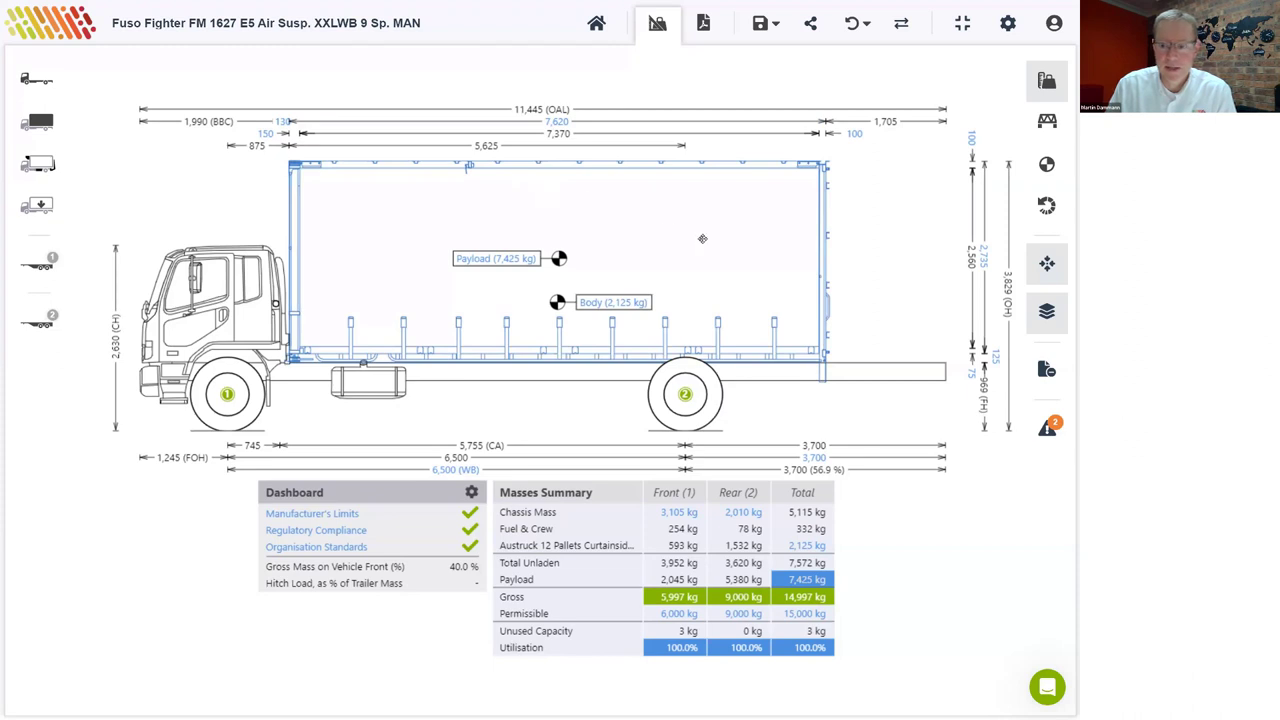
# Step: Shorten the chassis rear overhang by setting the Axle 2 to End distance to 1,900 mm
pyautogui.click(814, 457)
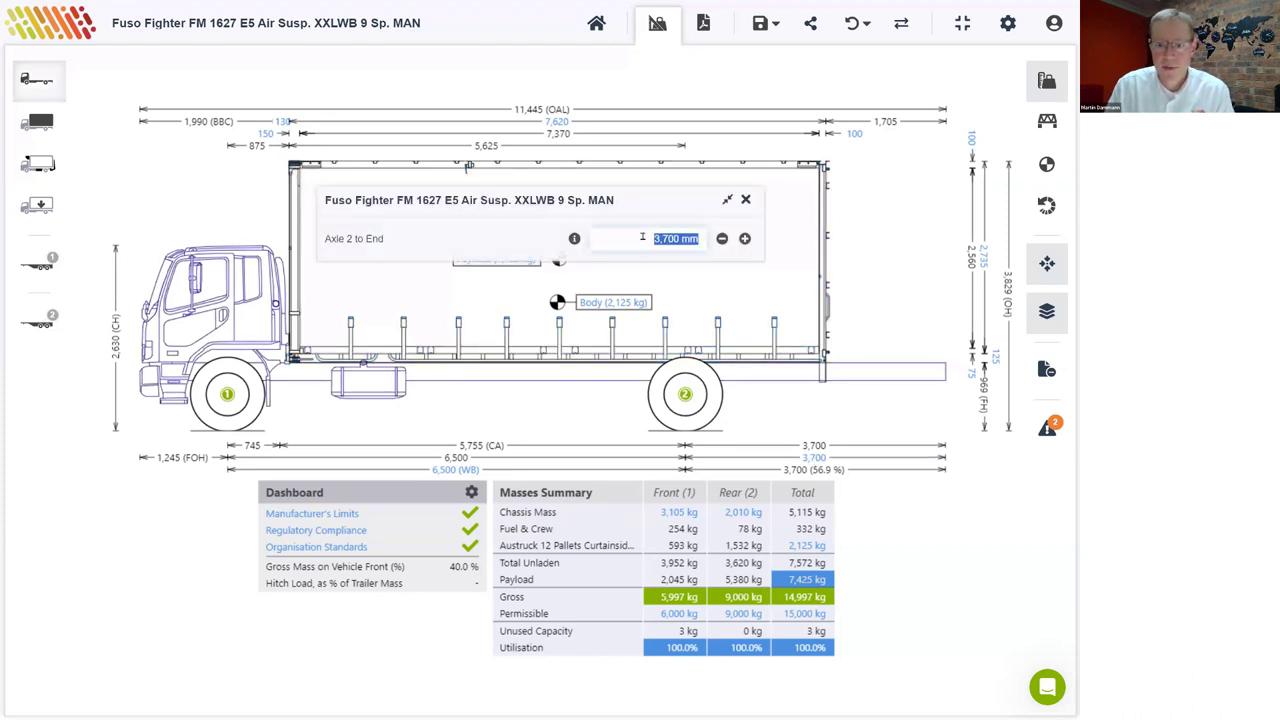
pyautogui.write('1900')
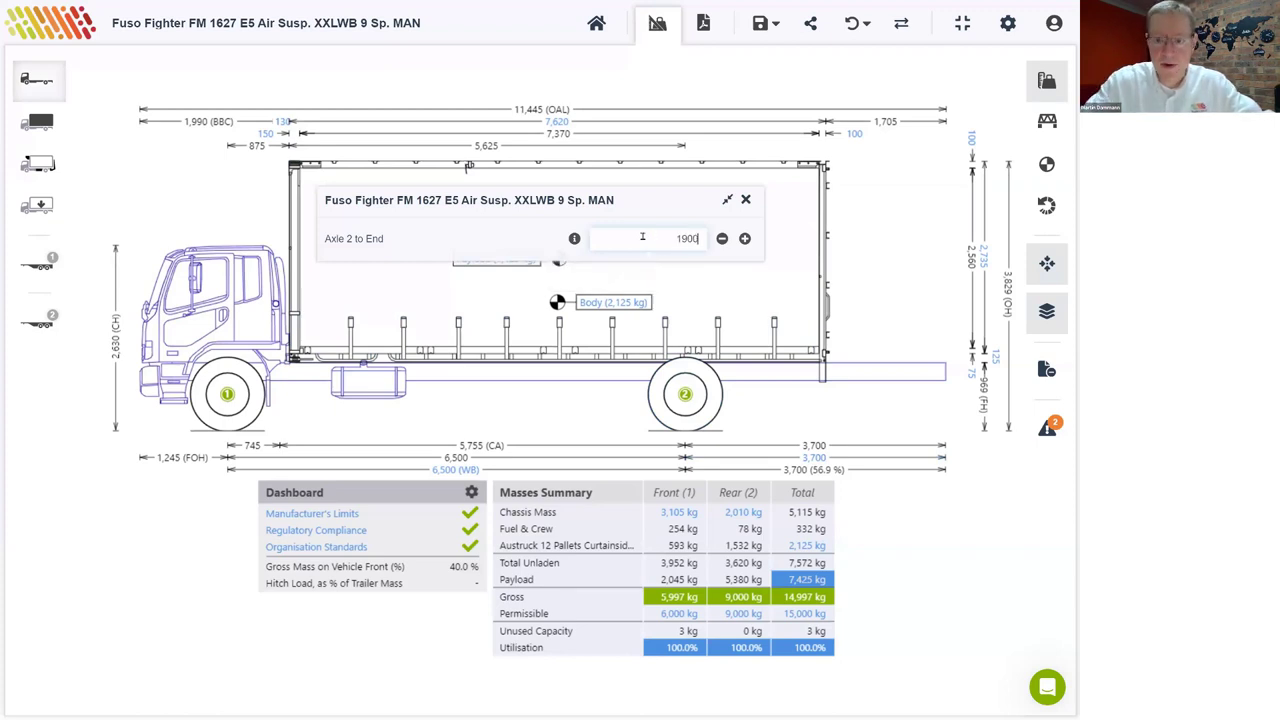
pyautogui.press('Return')
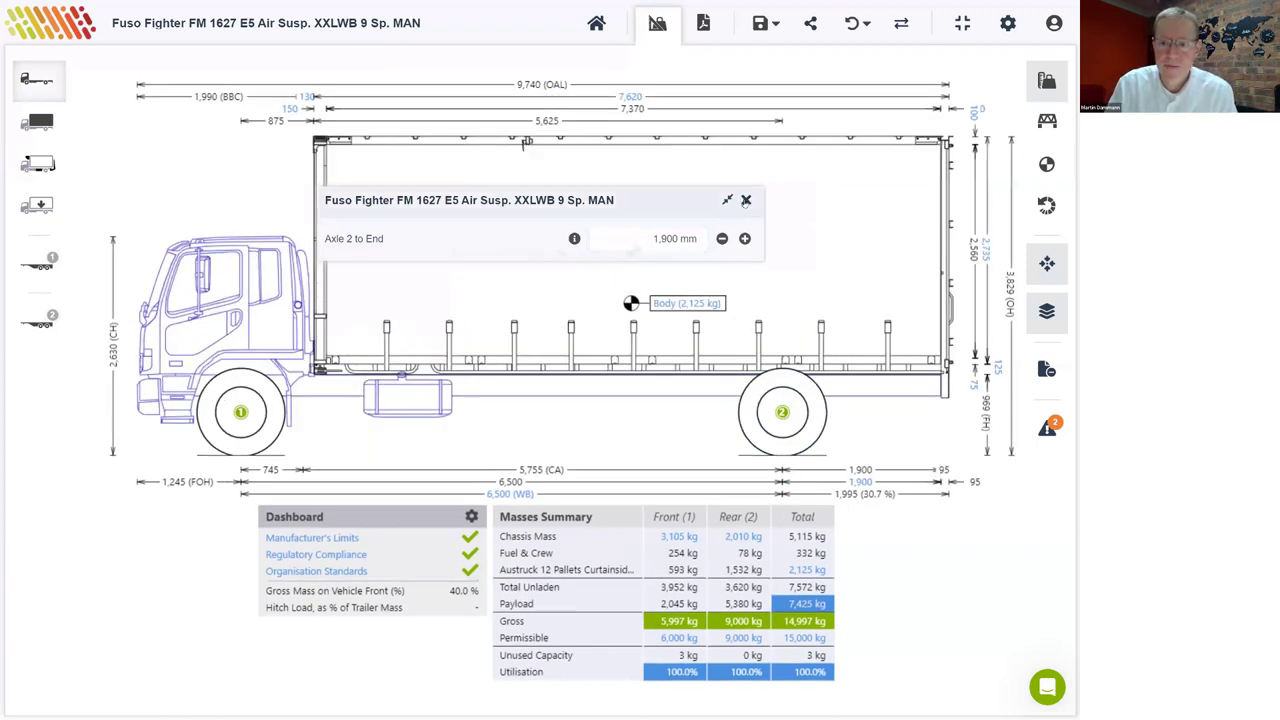
pyautogui.click(746, 201)
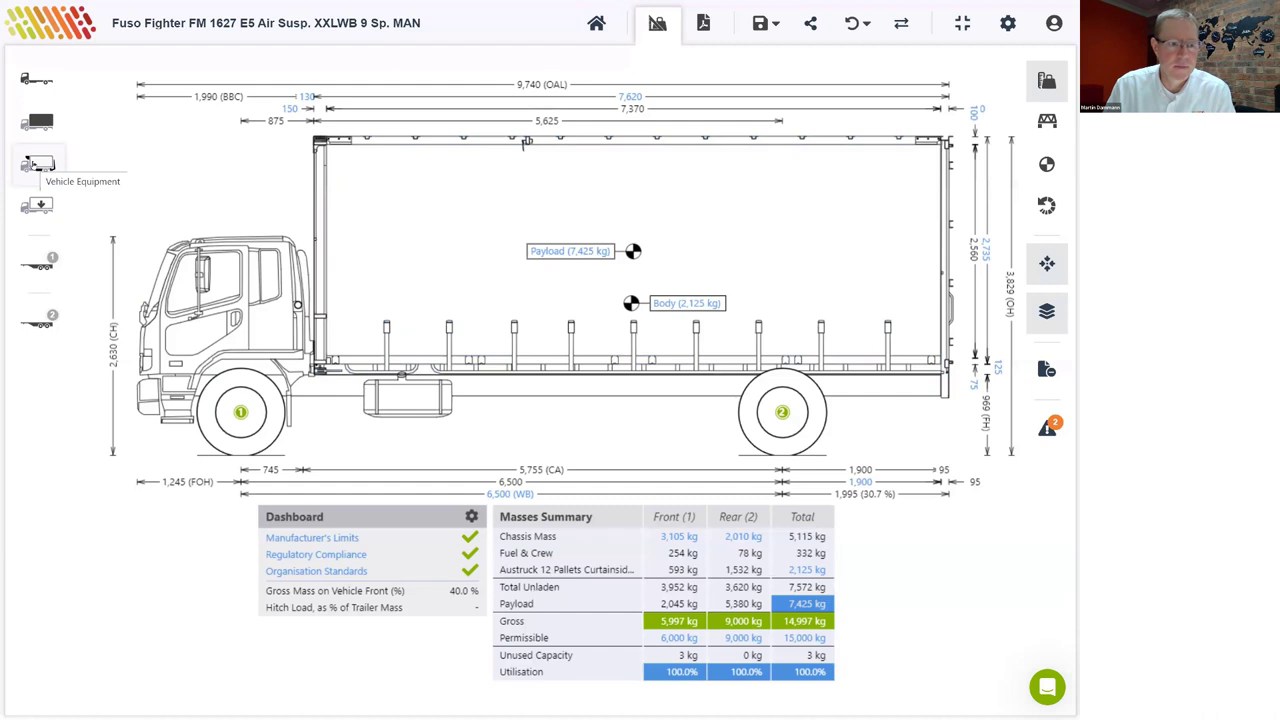
# Step: Add the Airplex Aerokit (FUSO-900mm) AK113 and lower it onto the cab roof
pyautogui.click(36, 166)
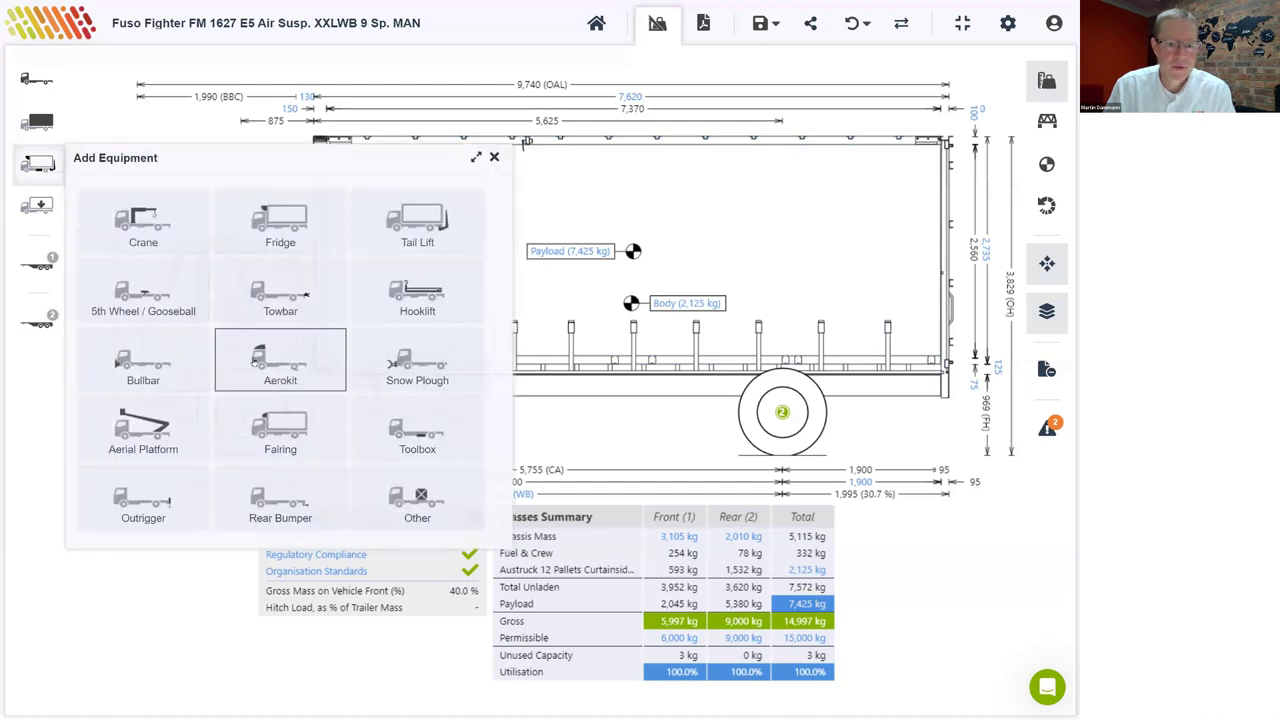
pyautogui.click(279, 365)
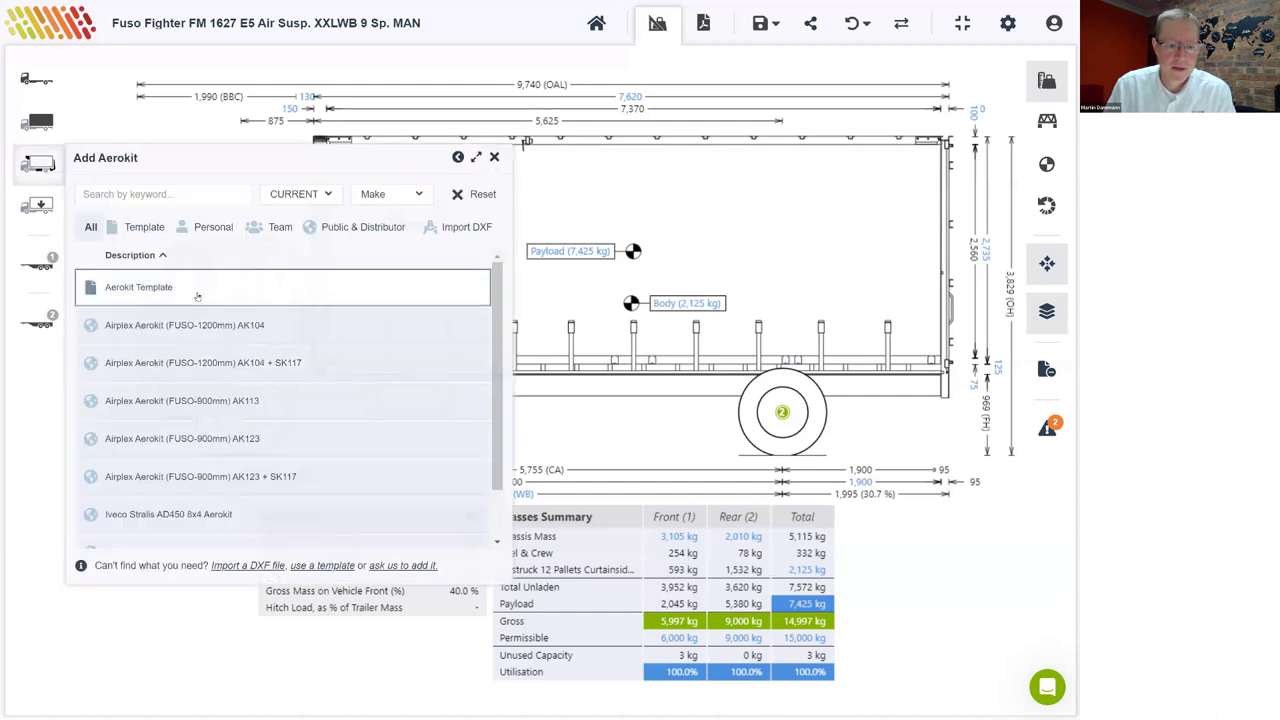
pyautogui.click(203, 400)
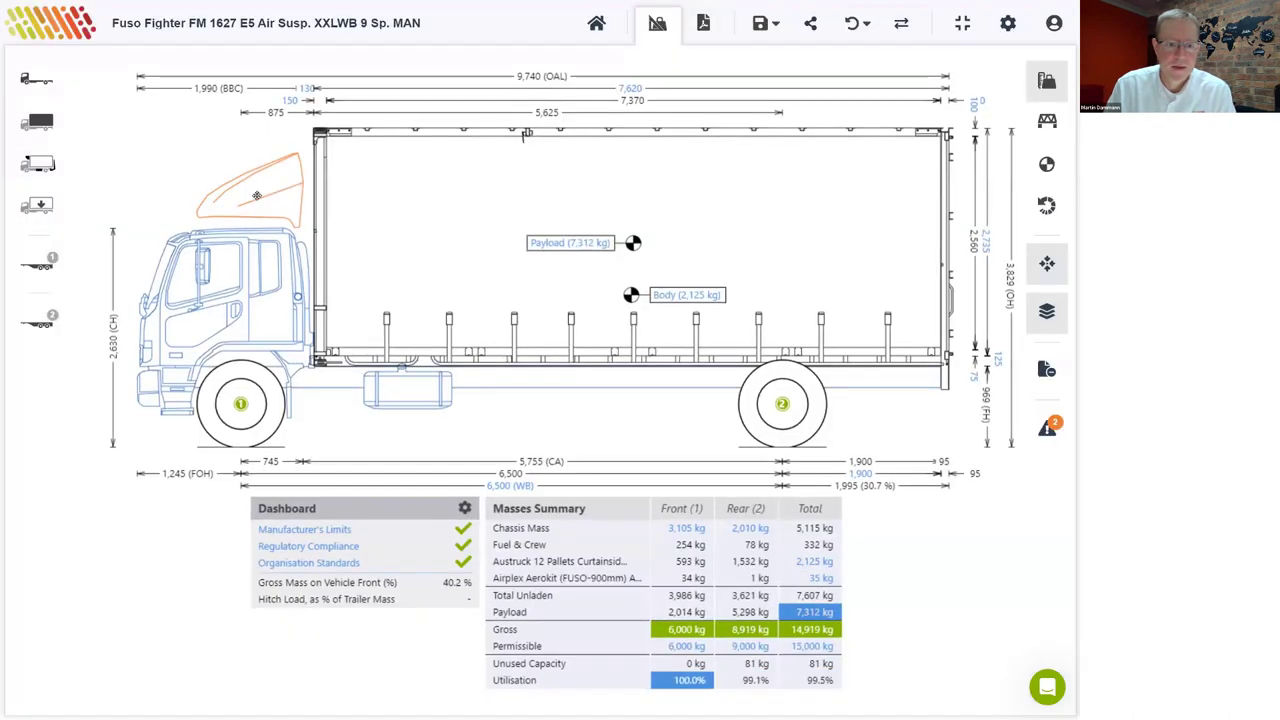
pyautogui.moveTo(260, 187); pyautogui.dragTo(256, 204)
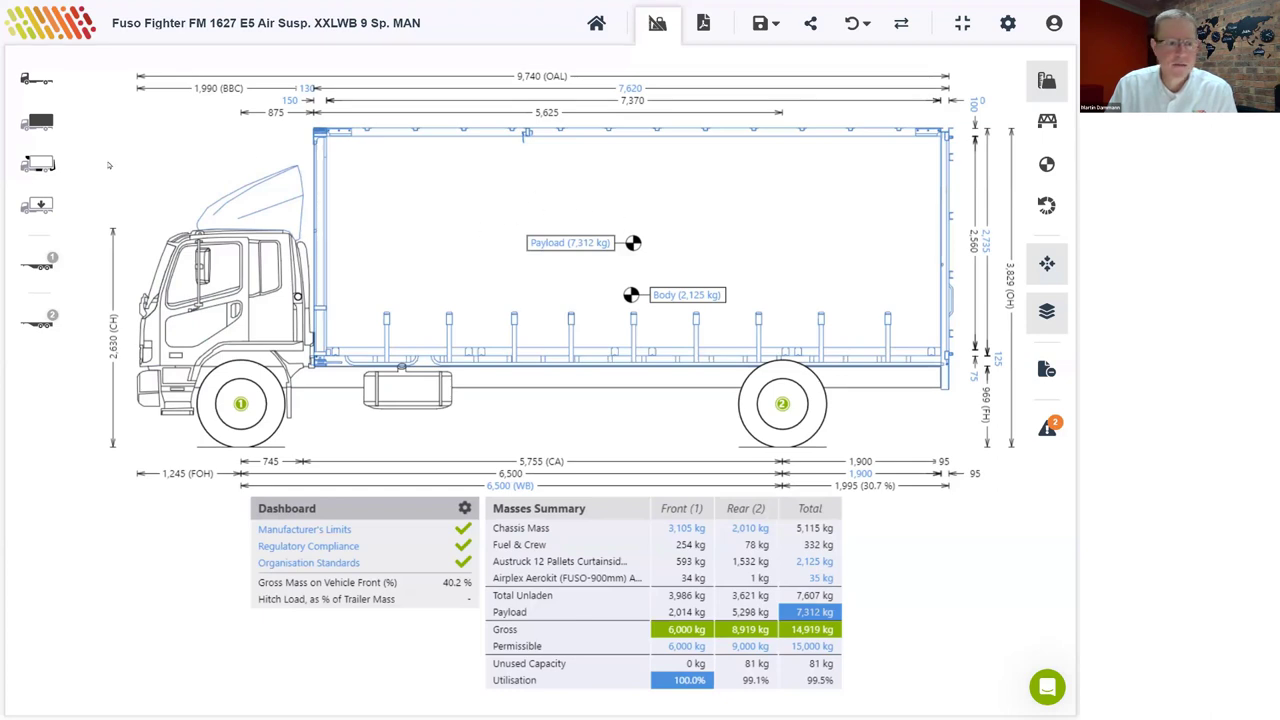
# Step: Add an Anteo F3 CL 22 H cantilever tail lift to the vehicle, filtering the tail lift list by the make Anteo
pyautogui.click(38, 166)
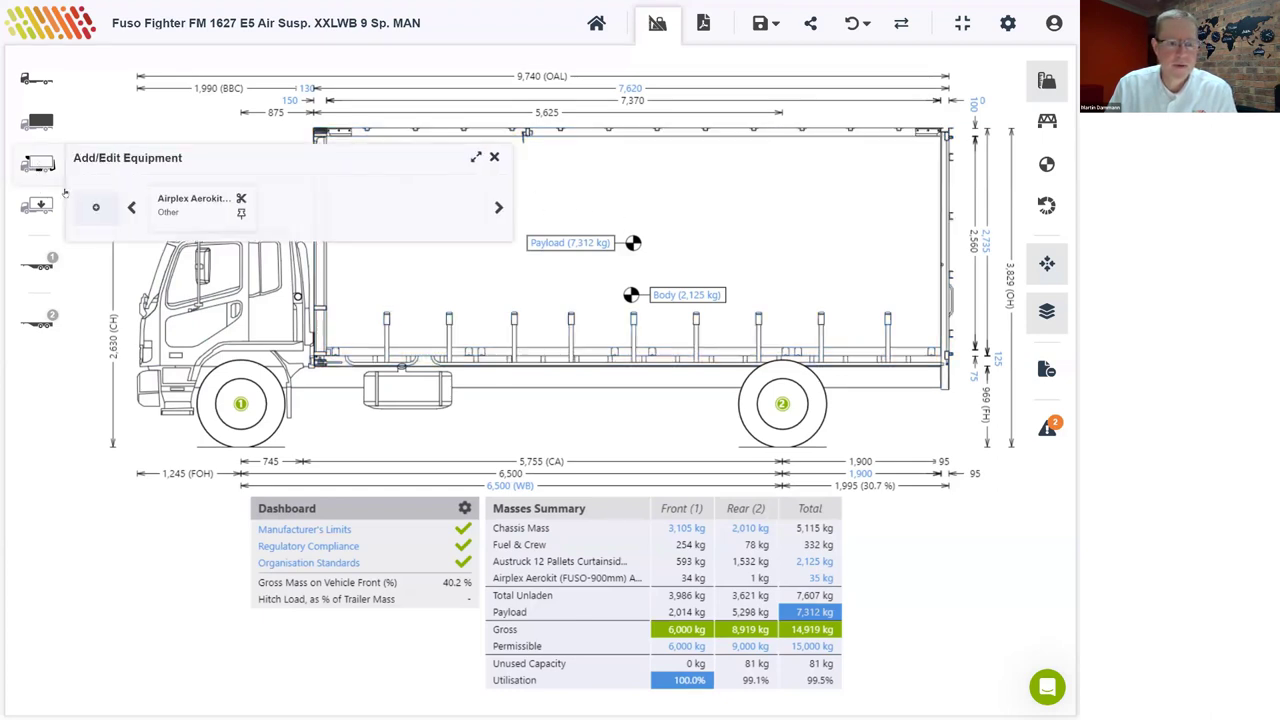
pyautogui.click(96, 207)
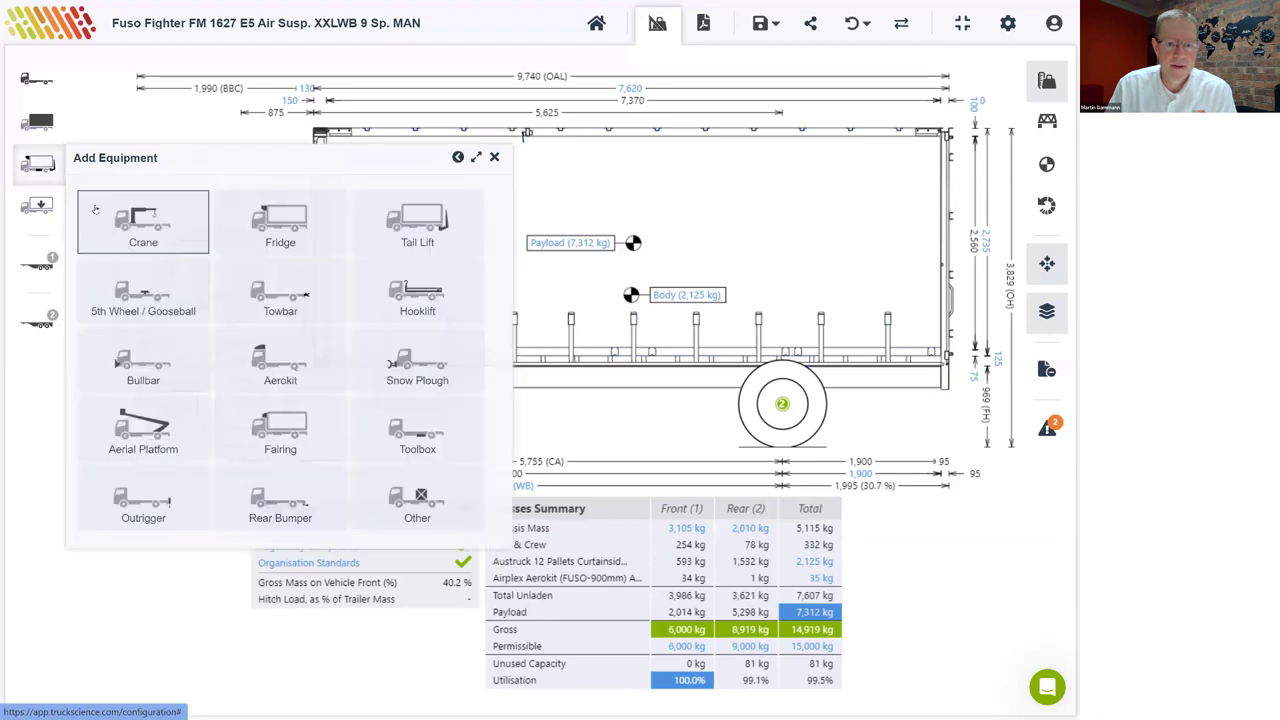
pyautogui.click(410, 218)
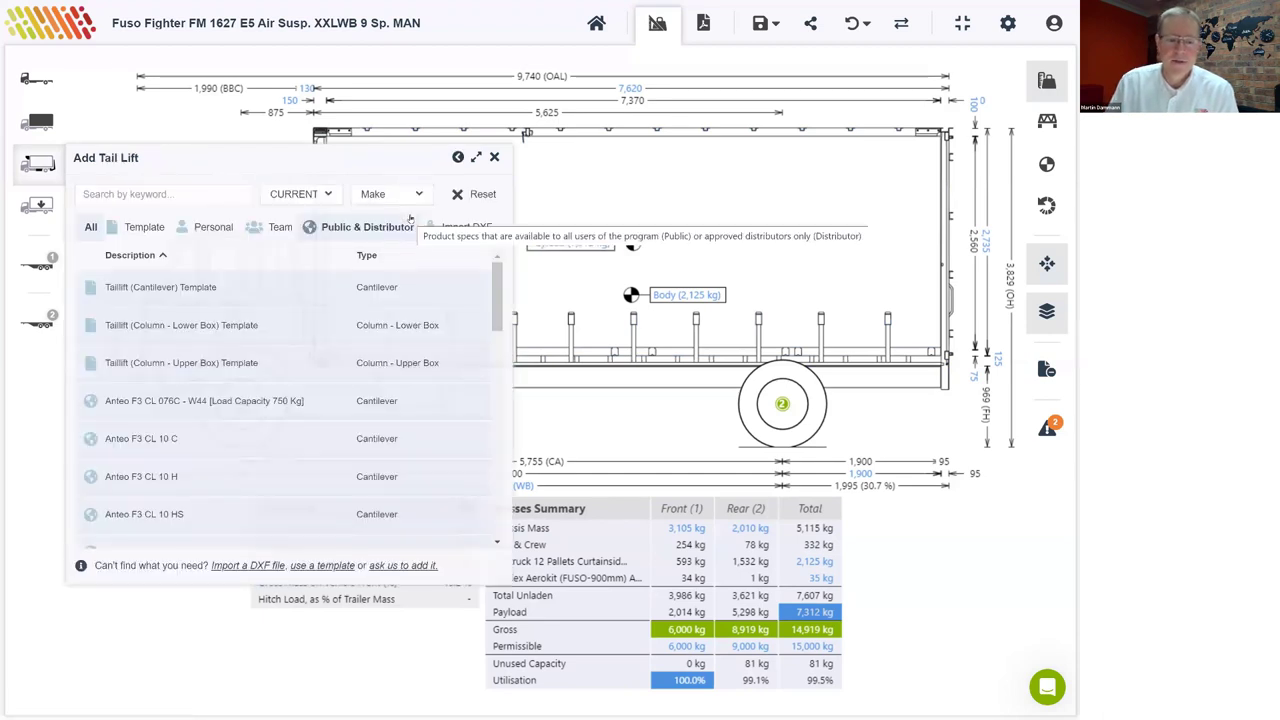
pyautogui.moveTo(497, 318); pyautogui.dragTo(501, 462)
pyautogui.scroll(15, 239, 353)
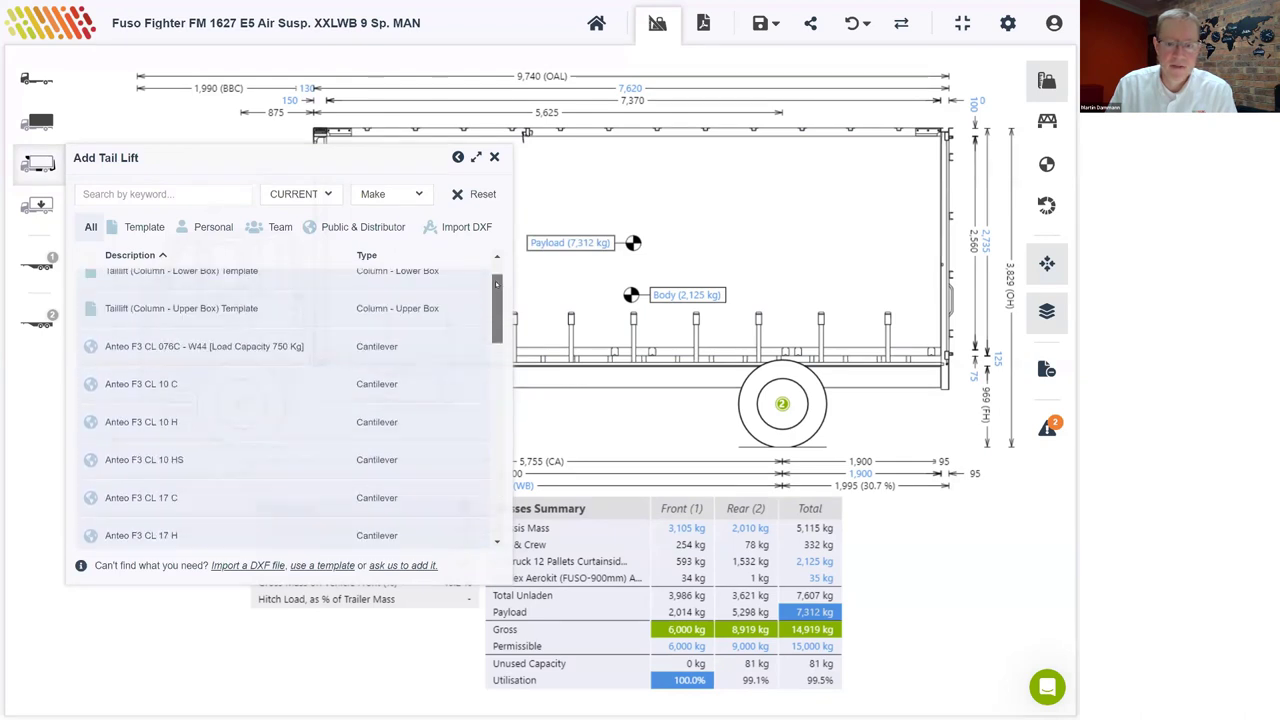
pyautogui.click(418, 196)
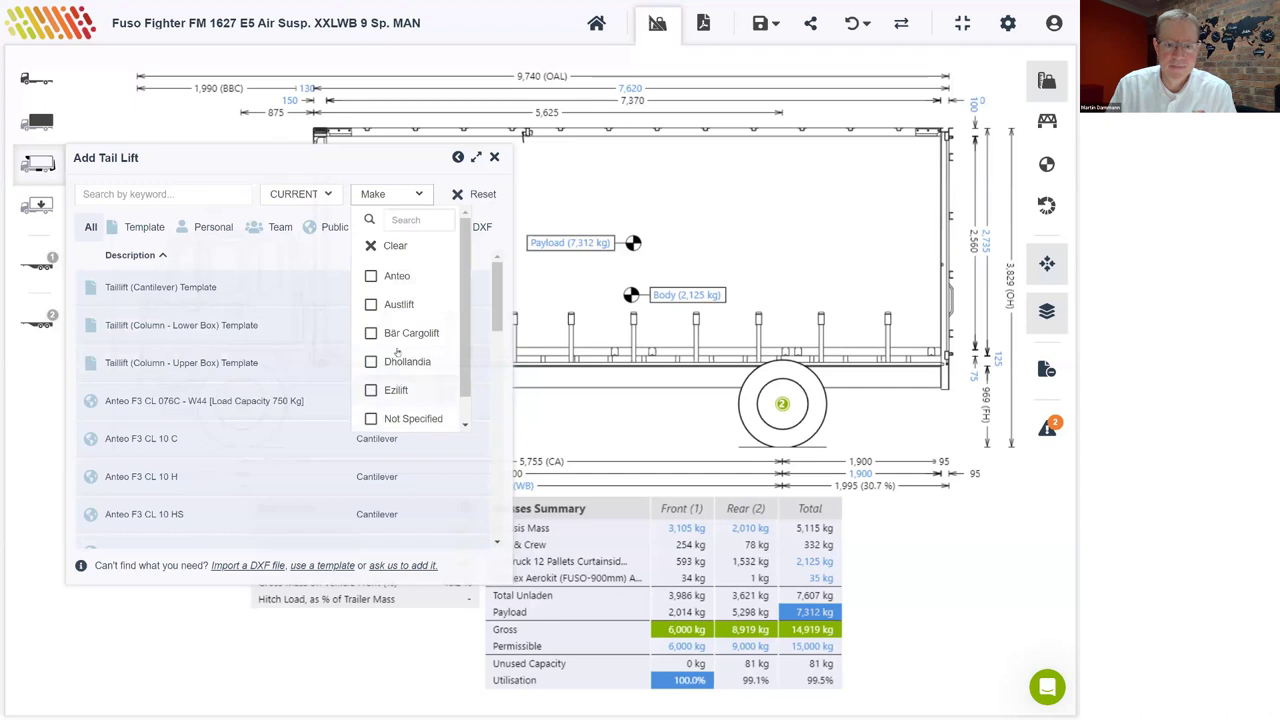
pyautogui.click(394, 277)
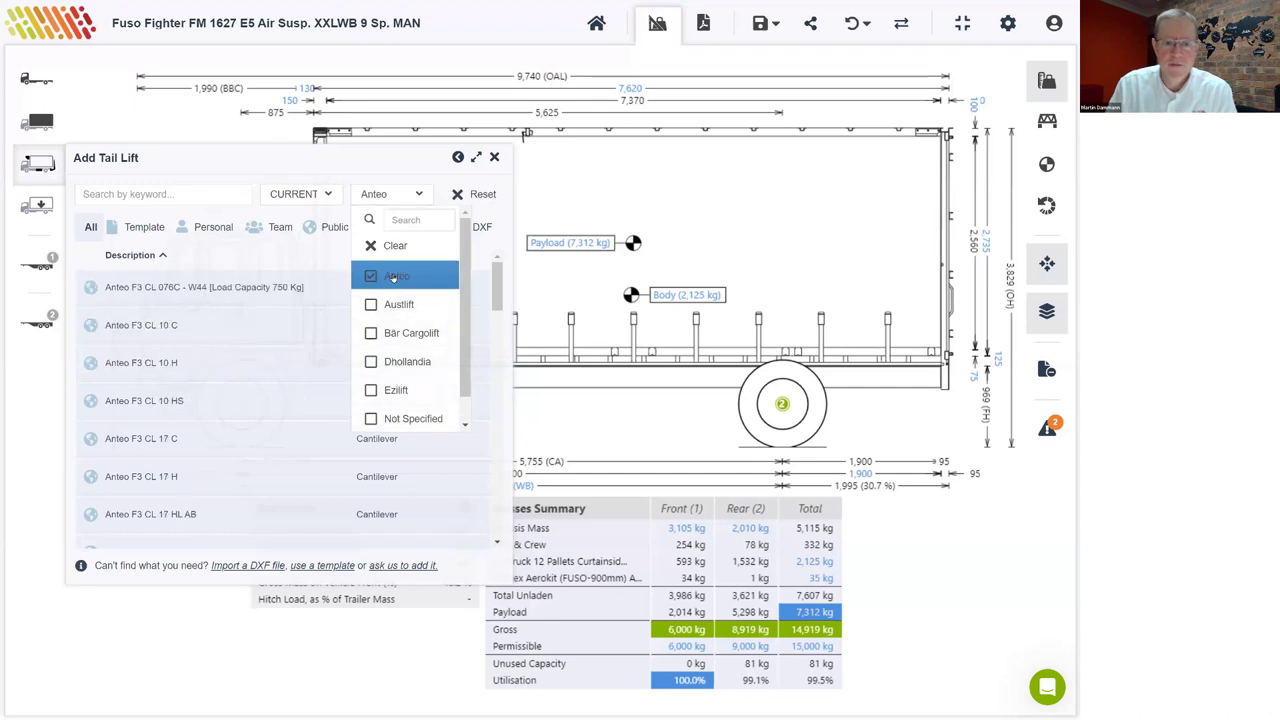
pyautogui.click(396, 192)
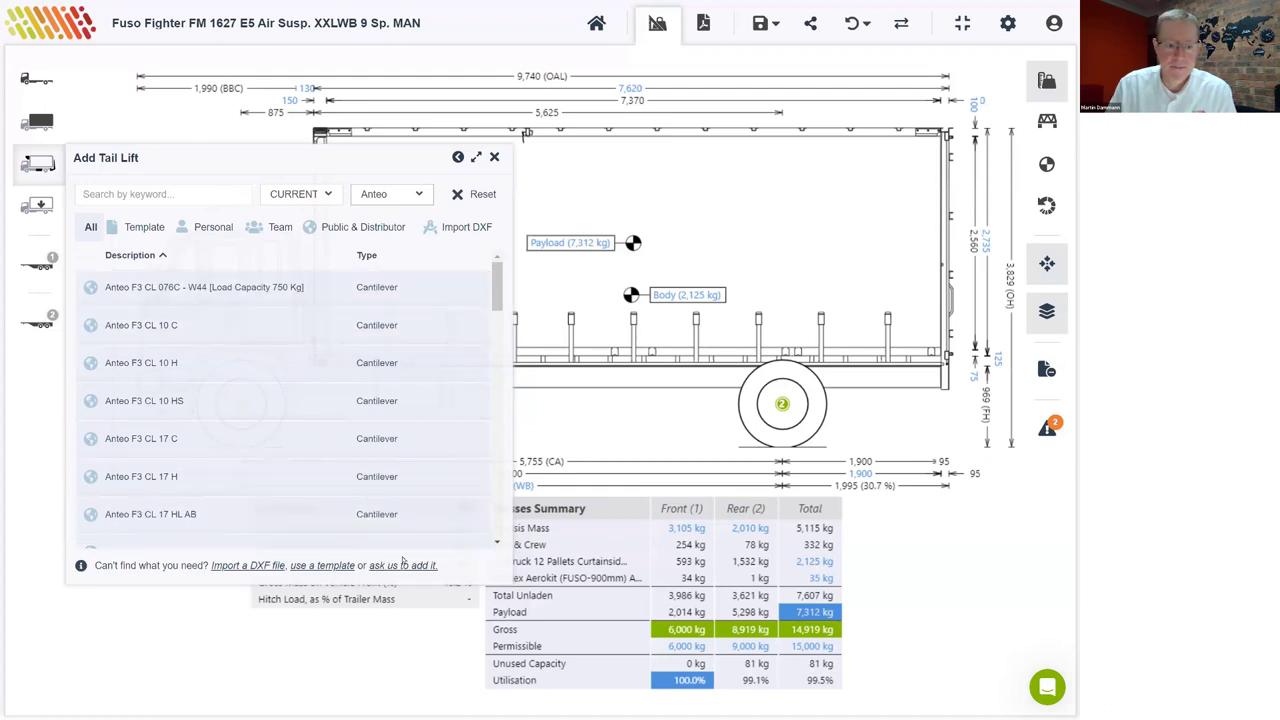
pyautogui.scroll(-3, 271, 400)
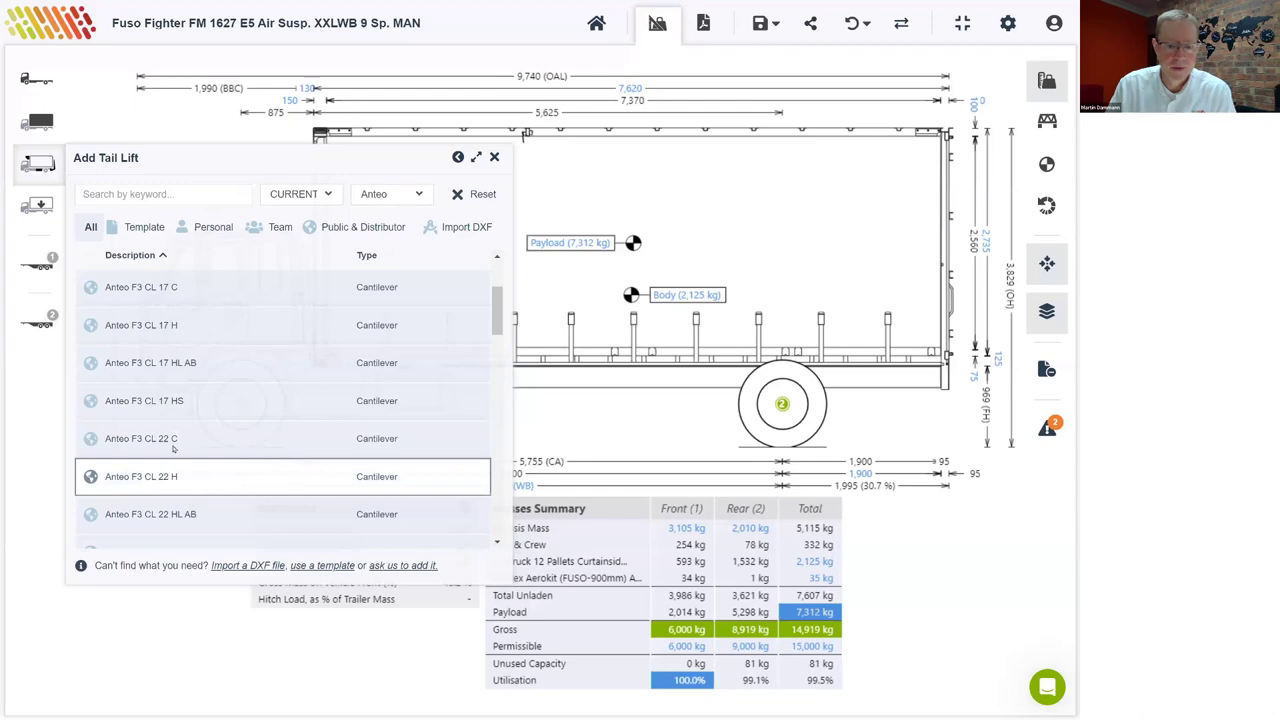
pyautogui.click(165, 476)
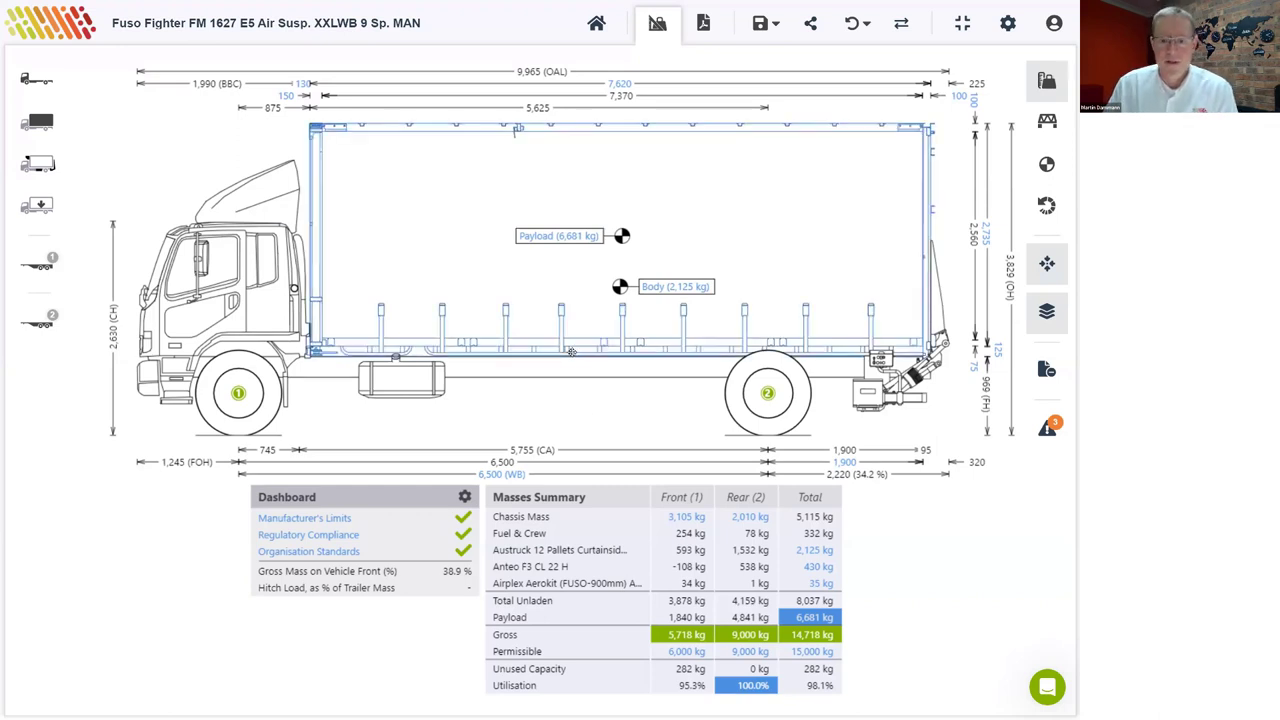
# Step: Change the payload specification to Detailed Payload and add a load item from the Generic Payload Template
pyautogui.click(578, 237)
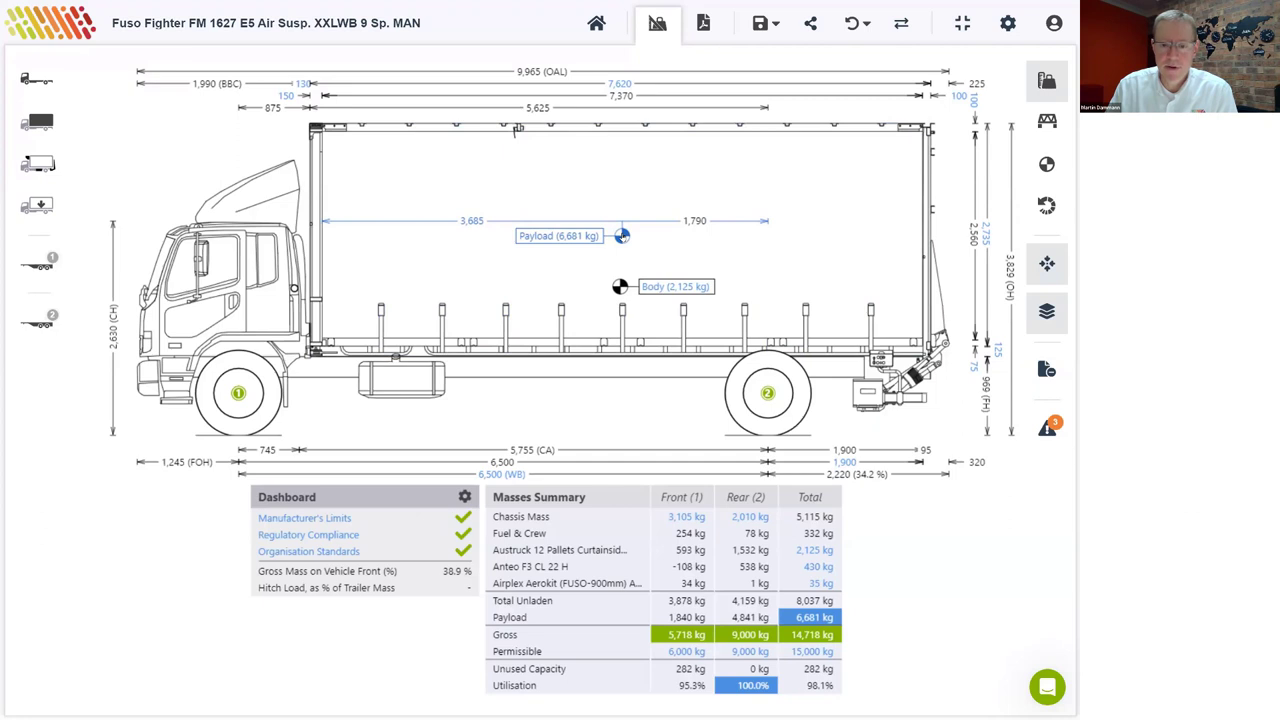
pyautogui.doubleClick(560, 236)
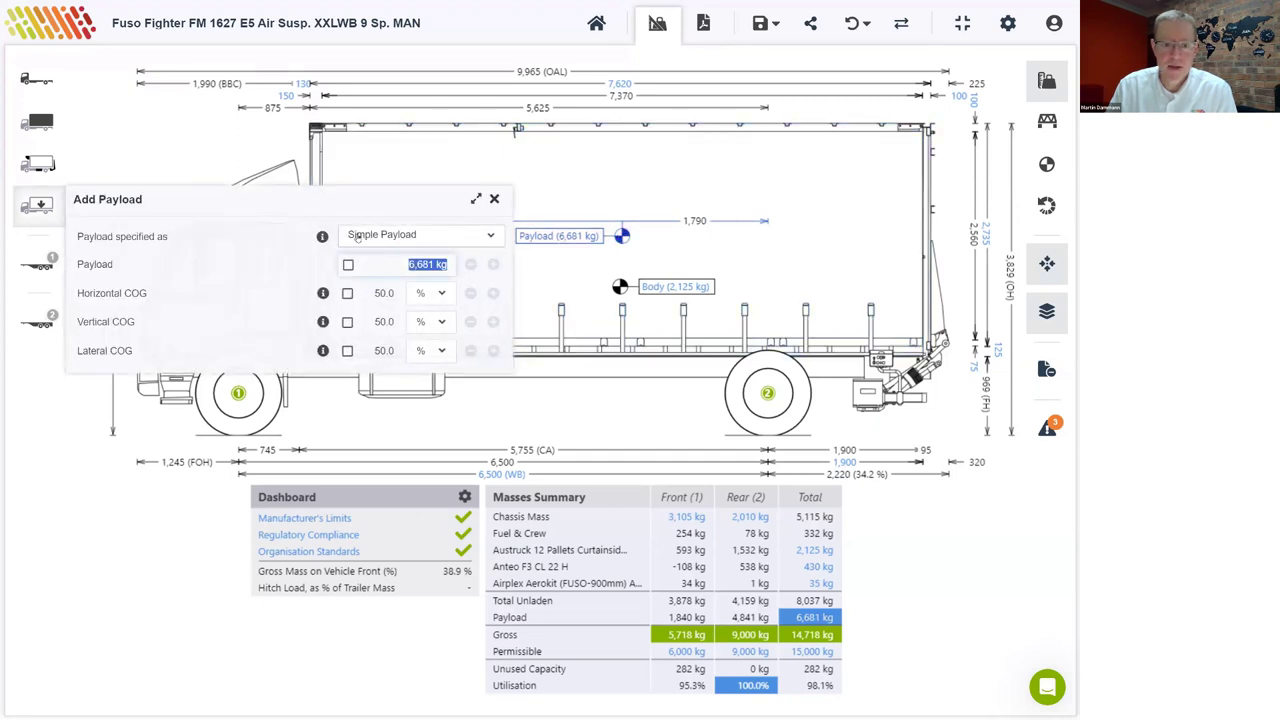
pyautogui.click(472, 237)
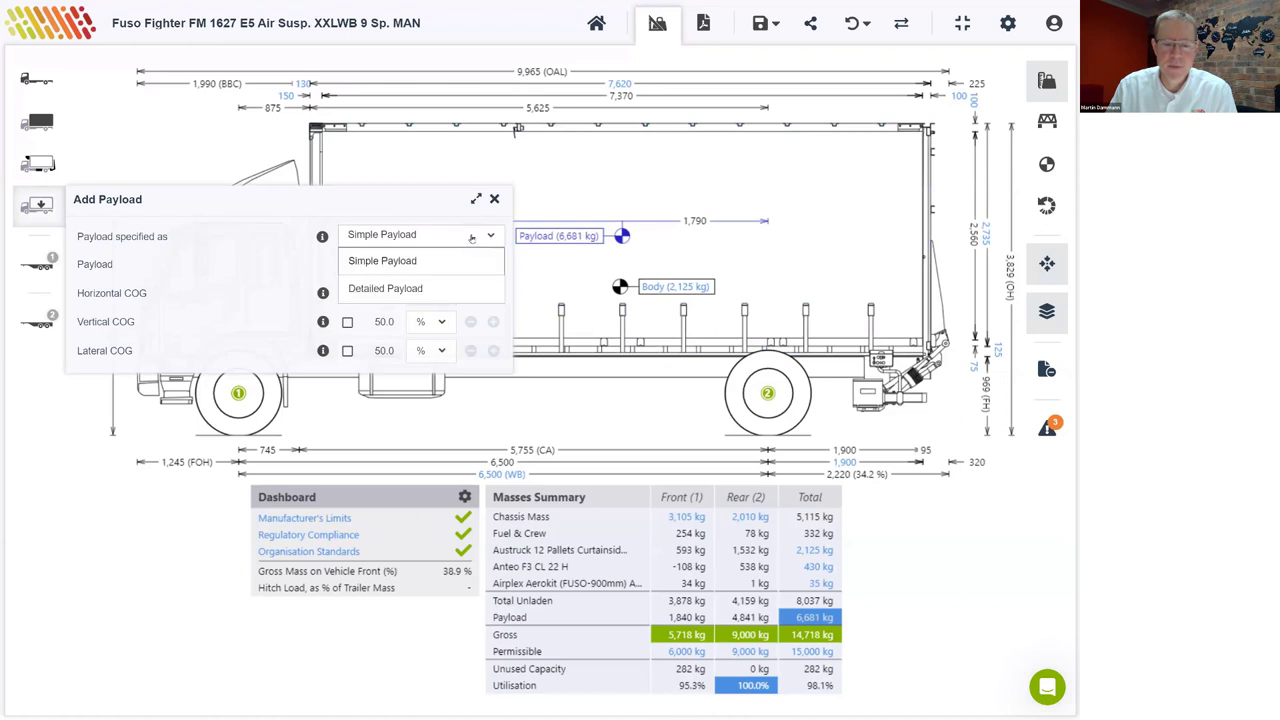
pyautogui.click(374, 288)
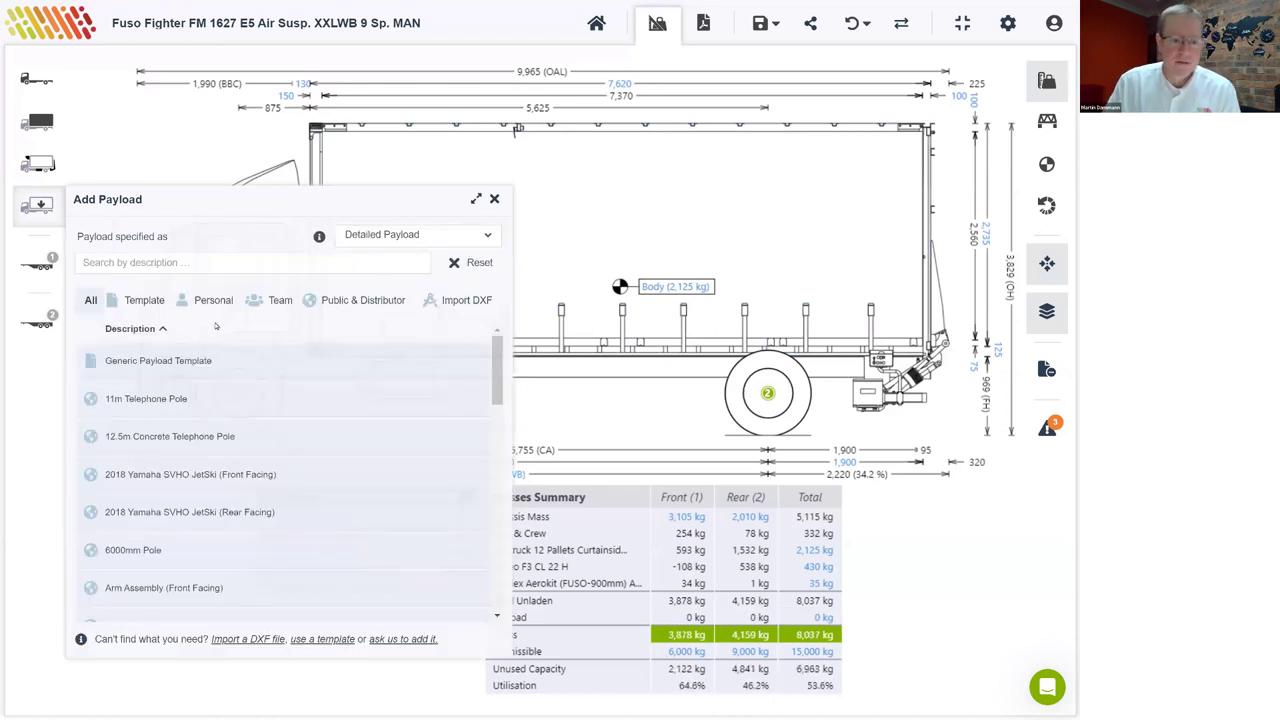
pyautogui.click(150, 362)
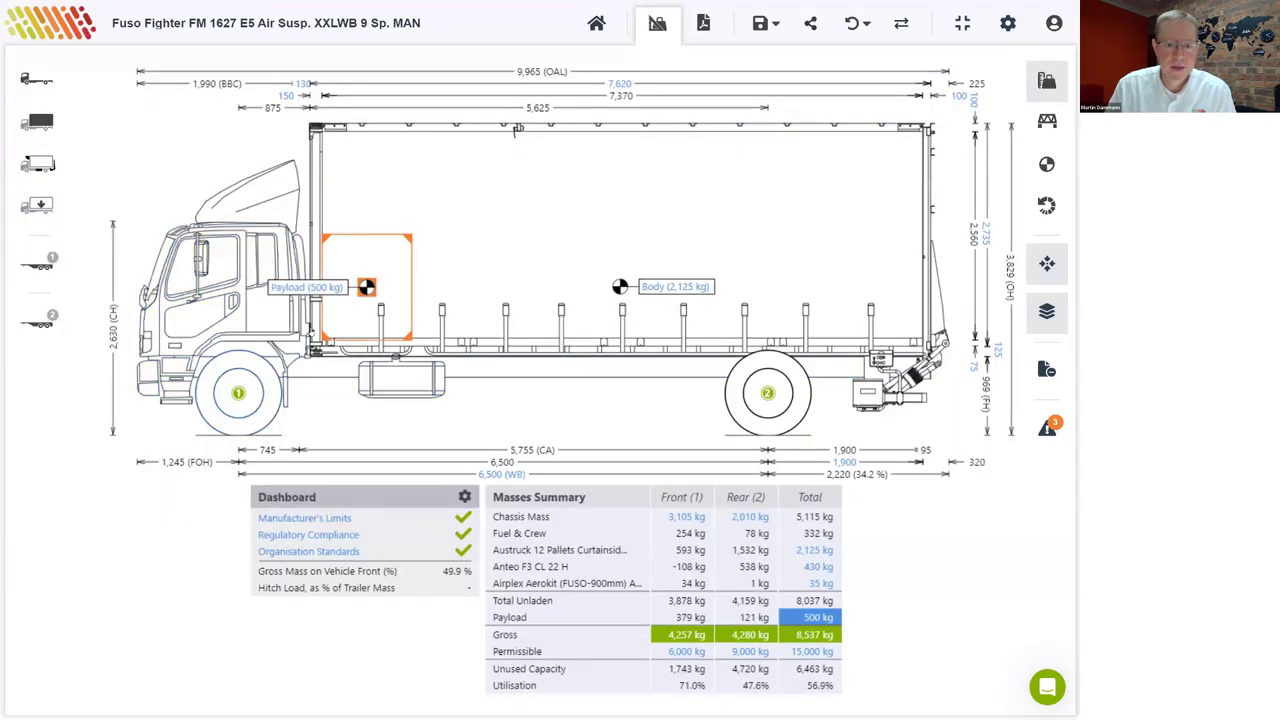
# Step: Copy the 500 kg payload item until four identical items stand in a row along the load deck
pyautogui.click(37, 204)
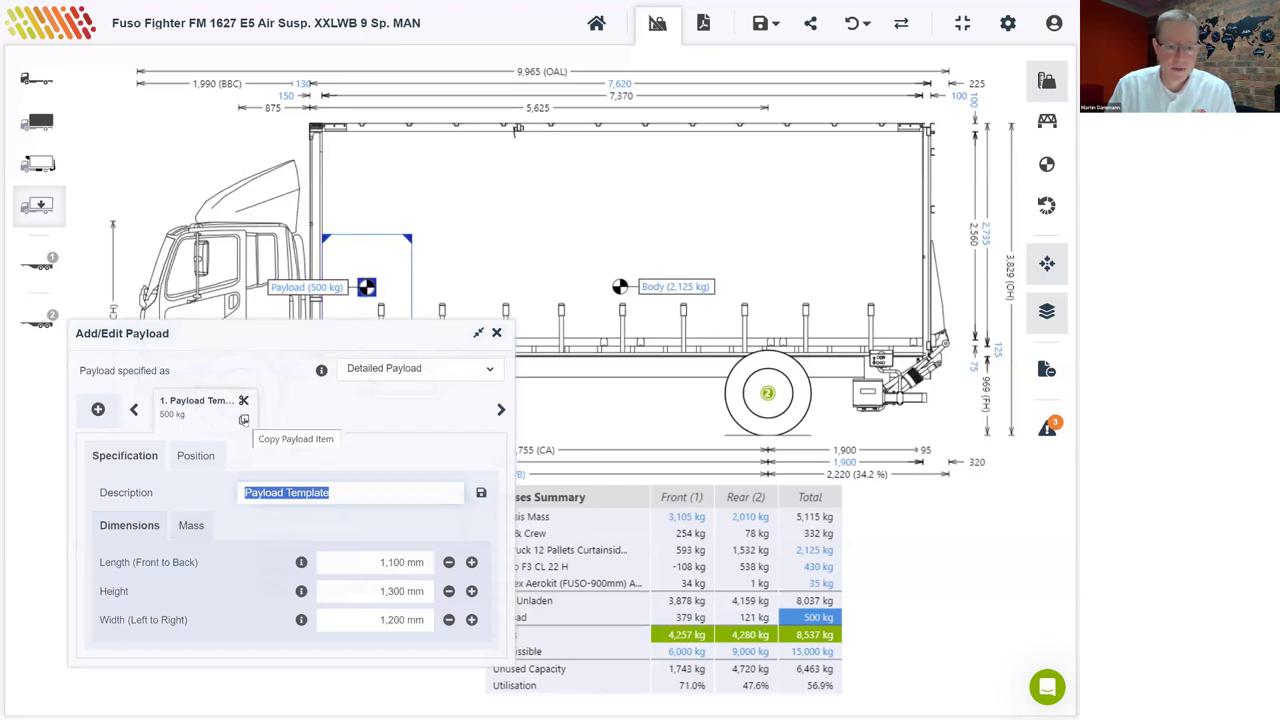
pyautogui.click(243, 419)
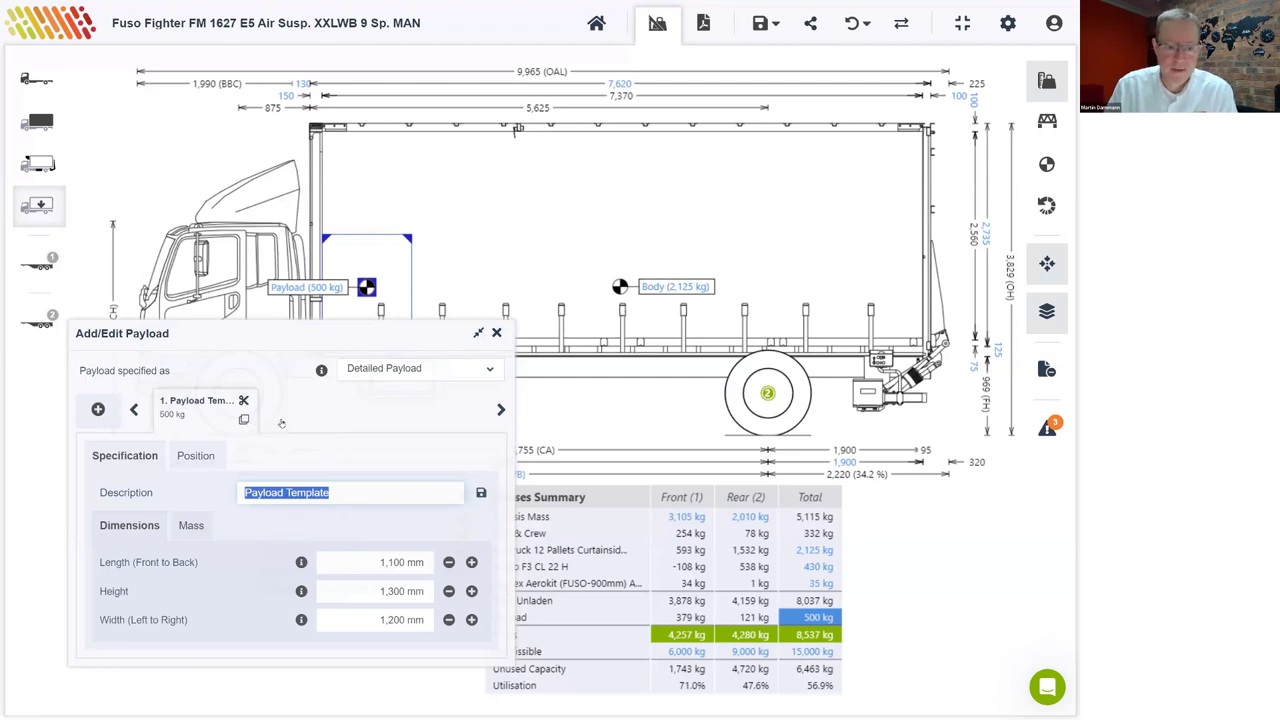
pyautogui.click(357, 420)
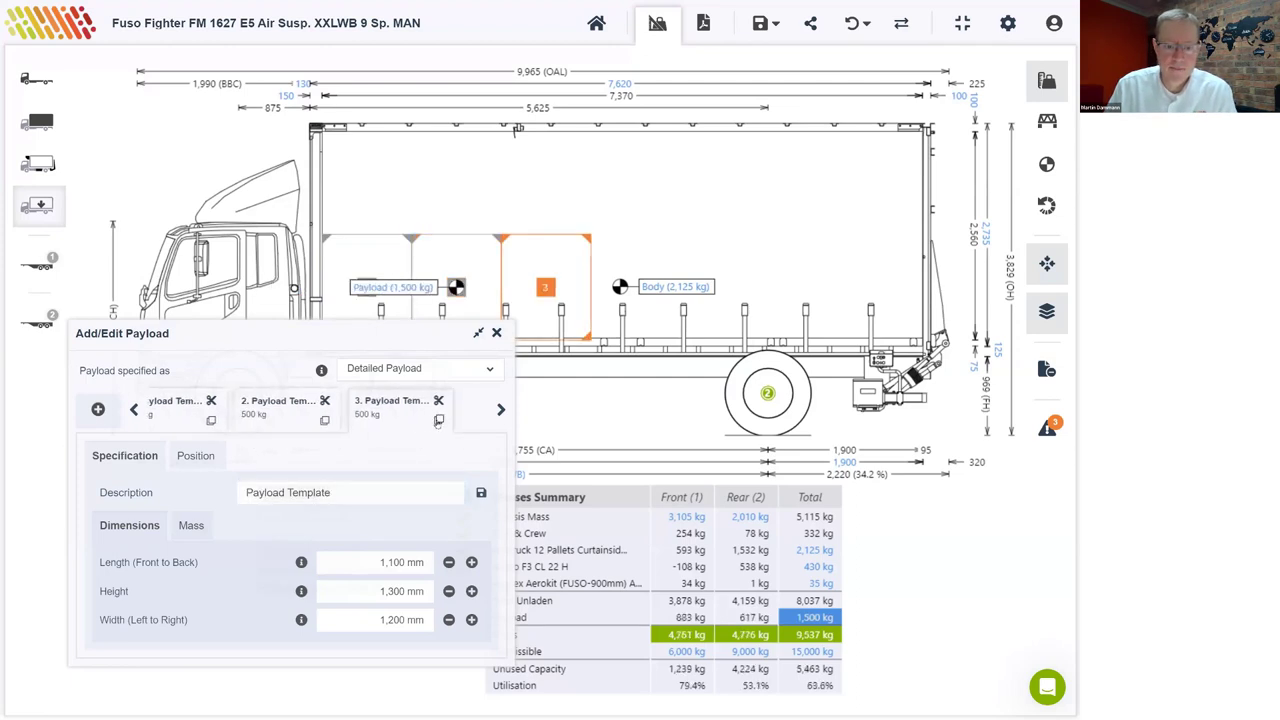
pyautogui.click(436, 420)
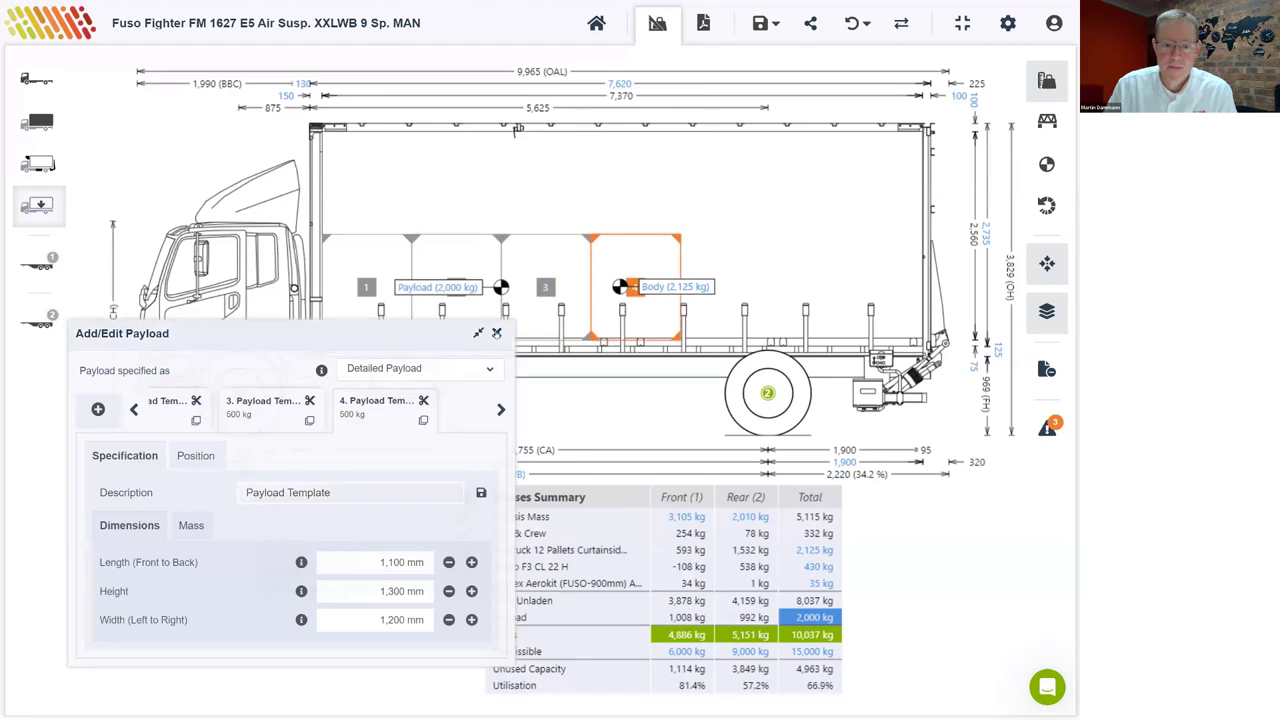
pyautogui.click(497, 333)
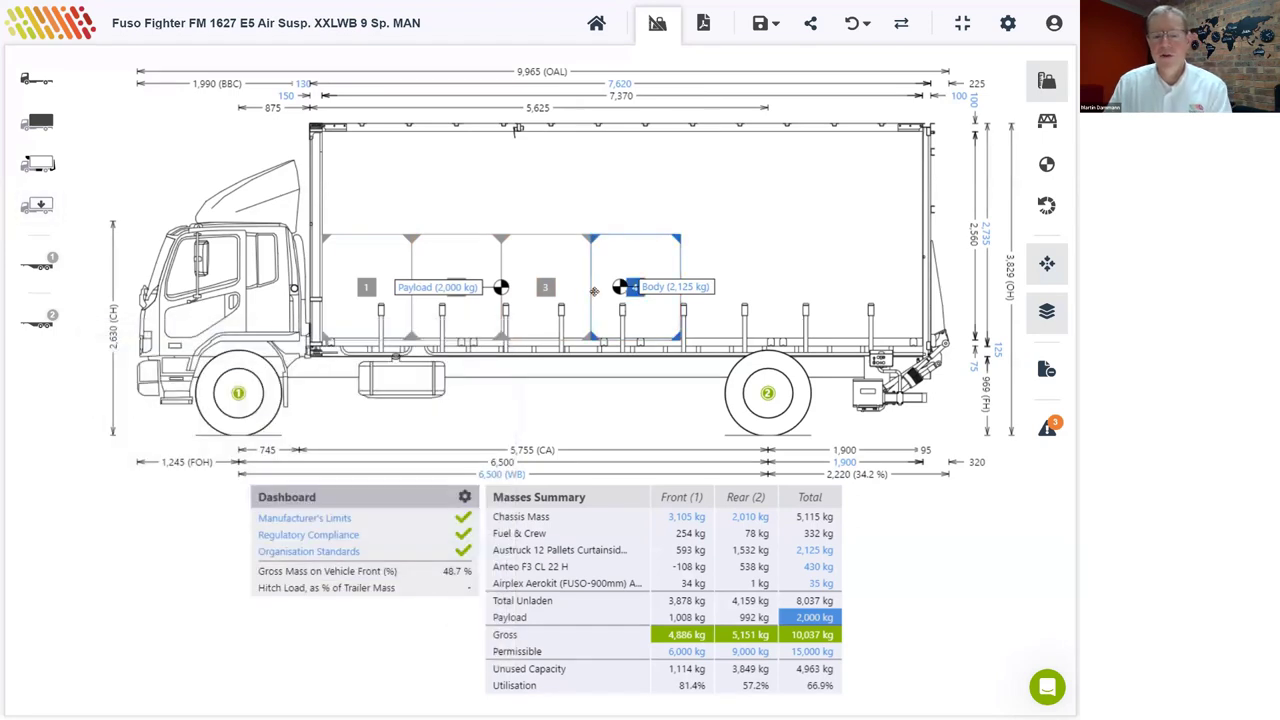
pyautogui.click(589, 274)
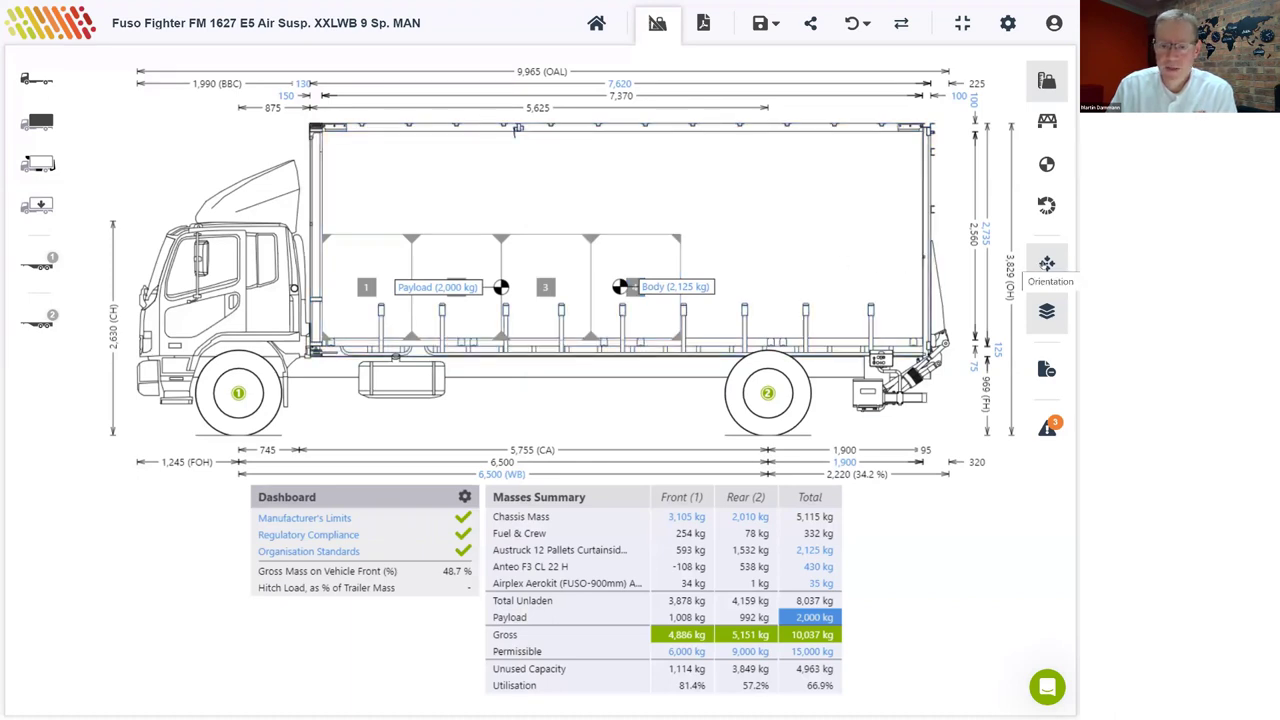
# Step: In the top view, move payload items 3 and 4 across the deck to sit beside items 1 and 2
pyautogui.click(1046, 264)
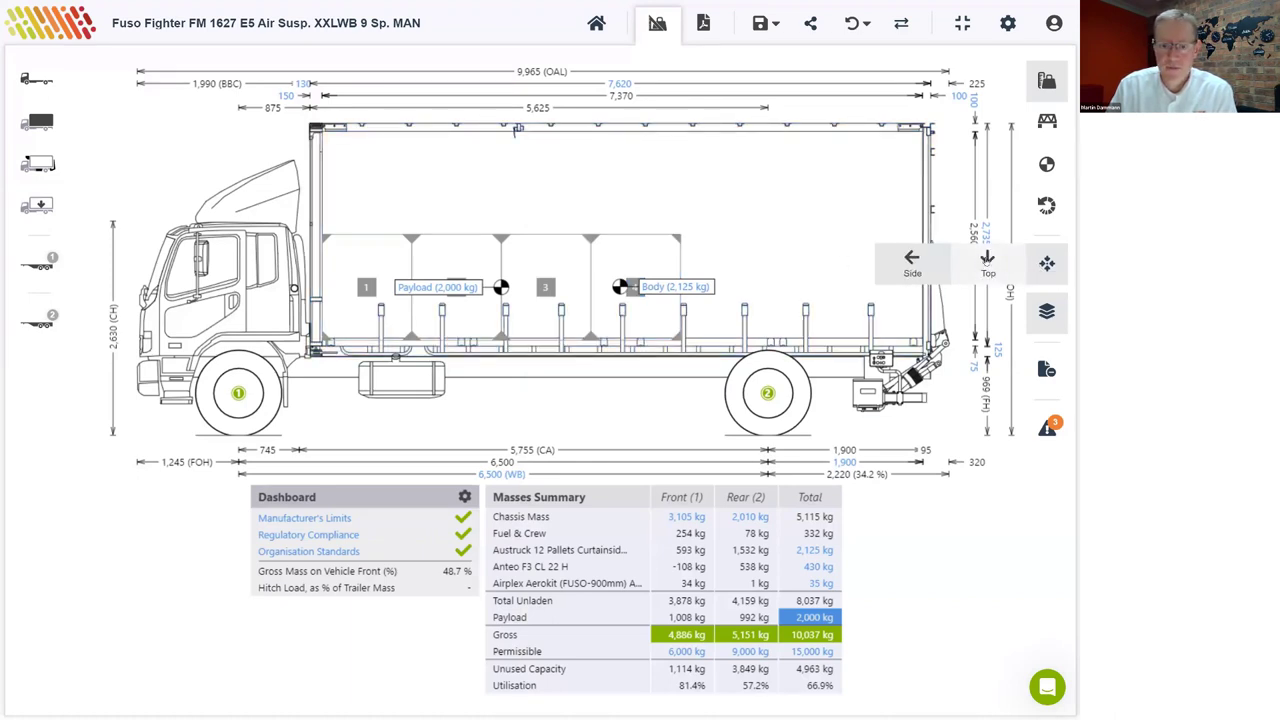
pyautogui.click(988, 260)
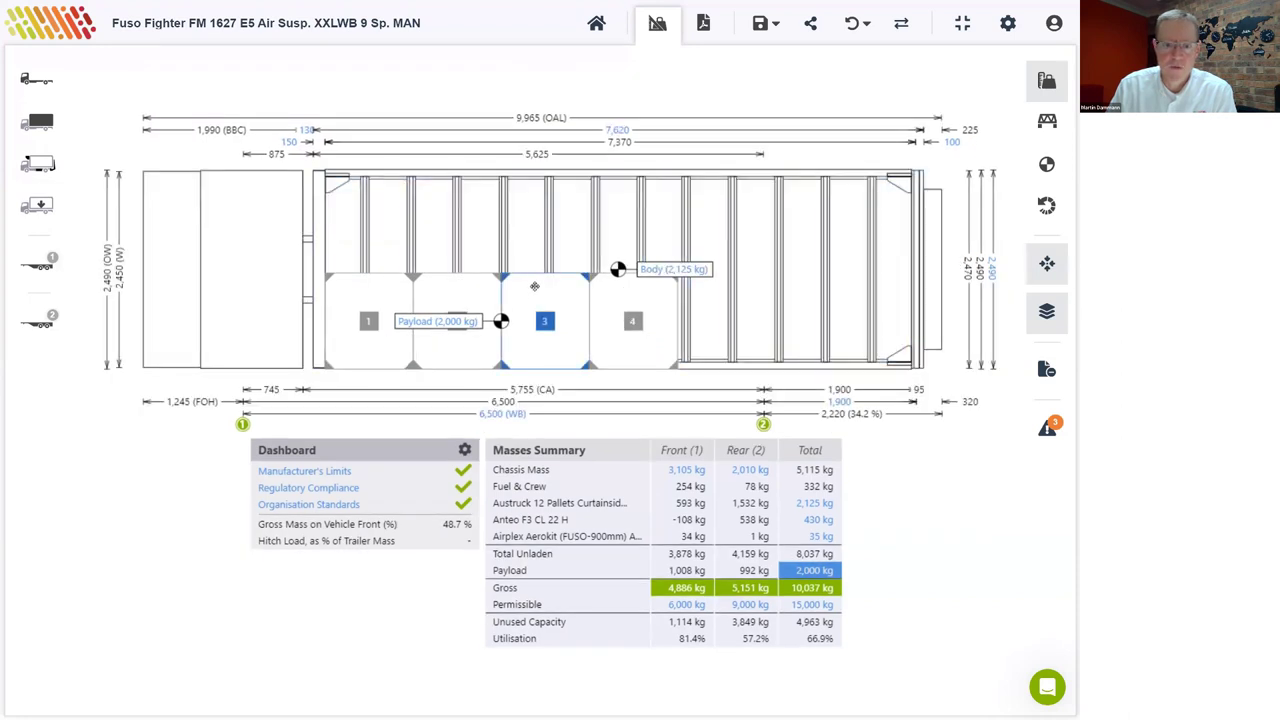
pyautogui.moveTo(535, 287); pyautogui.dragTo(354, 191)
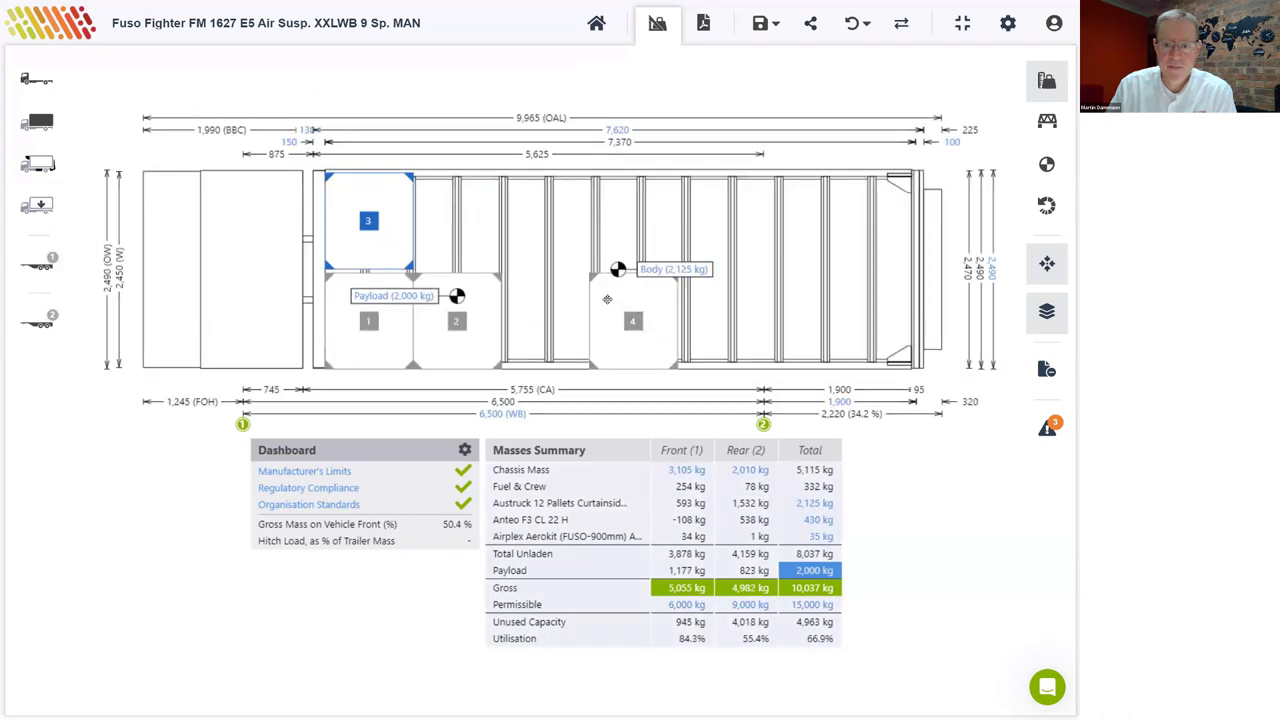
pyautogui.moveTo(589, 281); pyautogui.dragTo(450, 210)
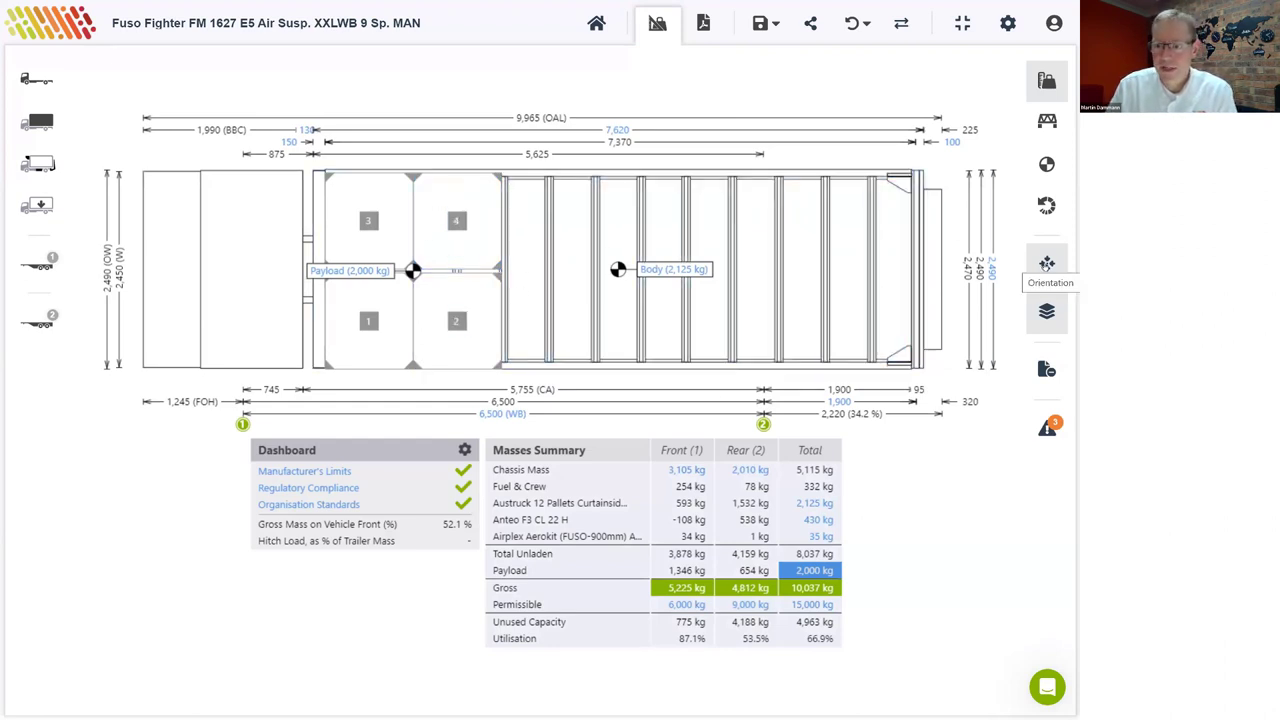
# Step: Return to the side view and inspect the position of the payload's combined centre of gravity
pyautogui.click(1046, 263)
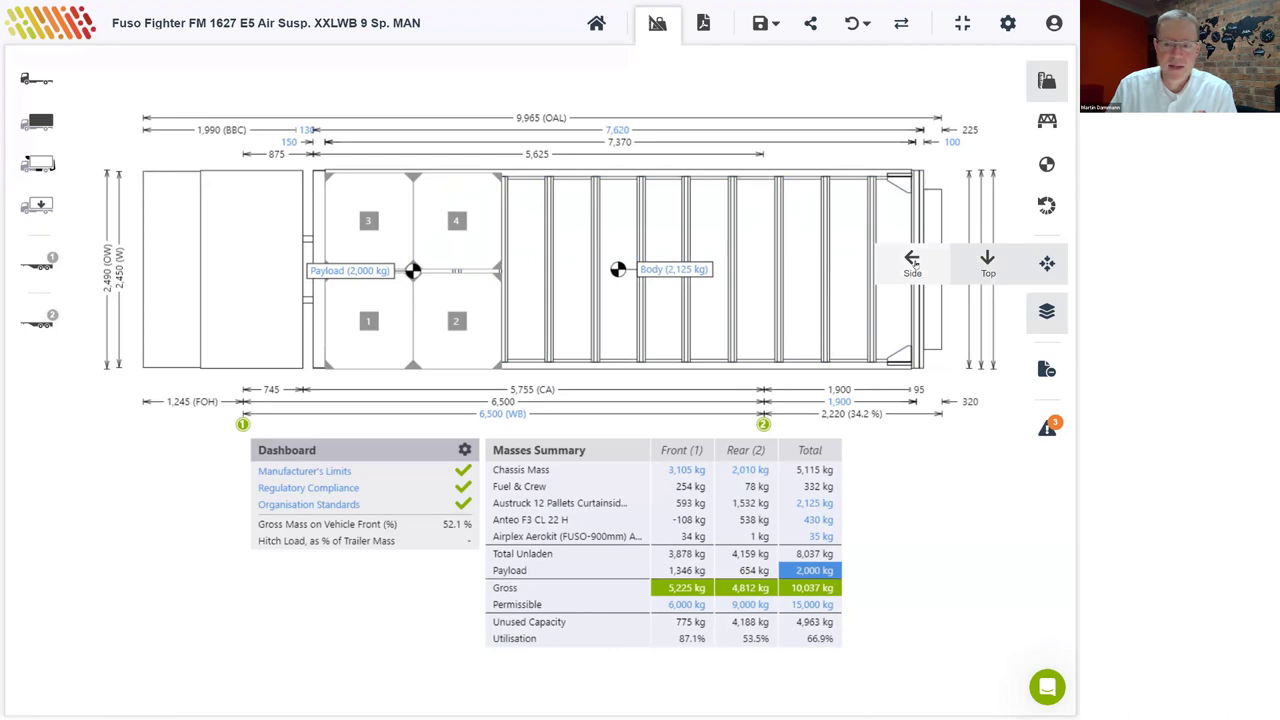
pyautogui.click(913, 262)
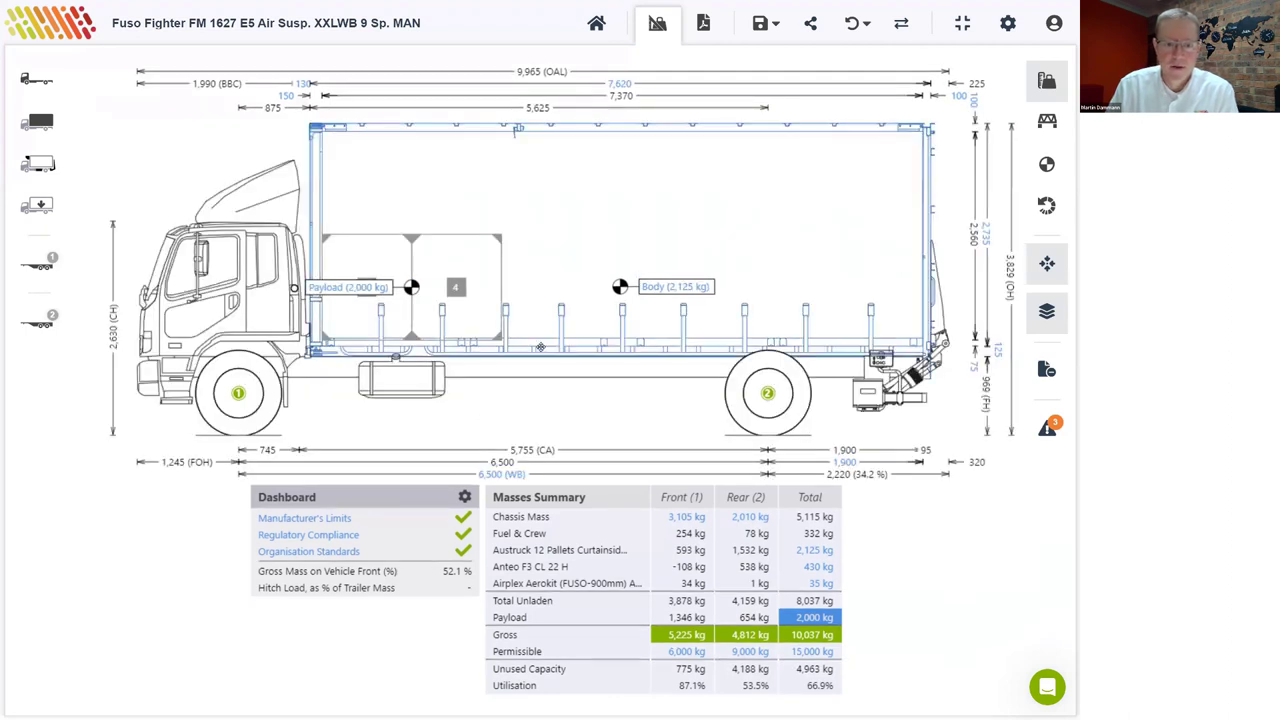
pyautogui.click(410, 295)
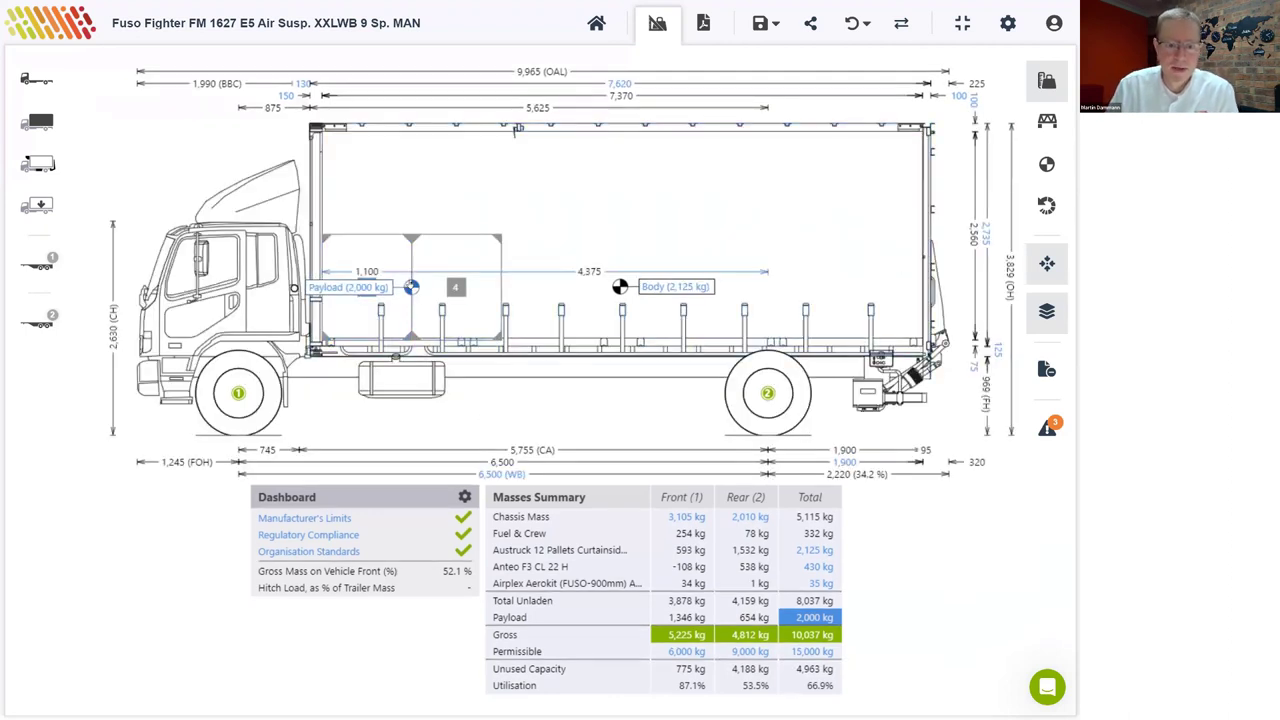
pyautogui.click(411, 289)
pyautogui.click(422, 293)
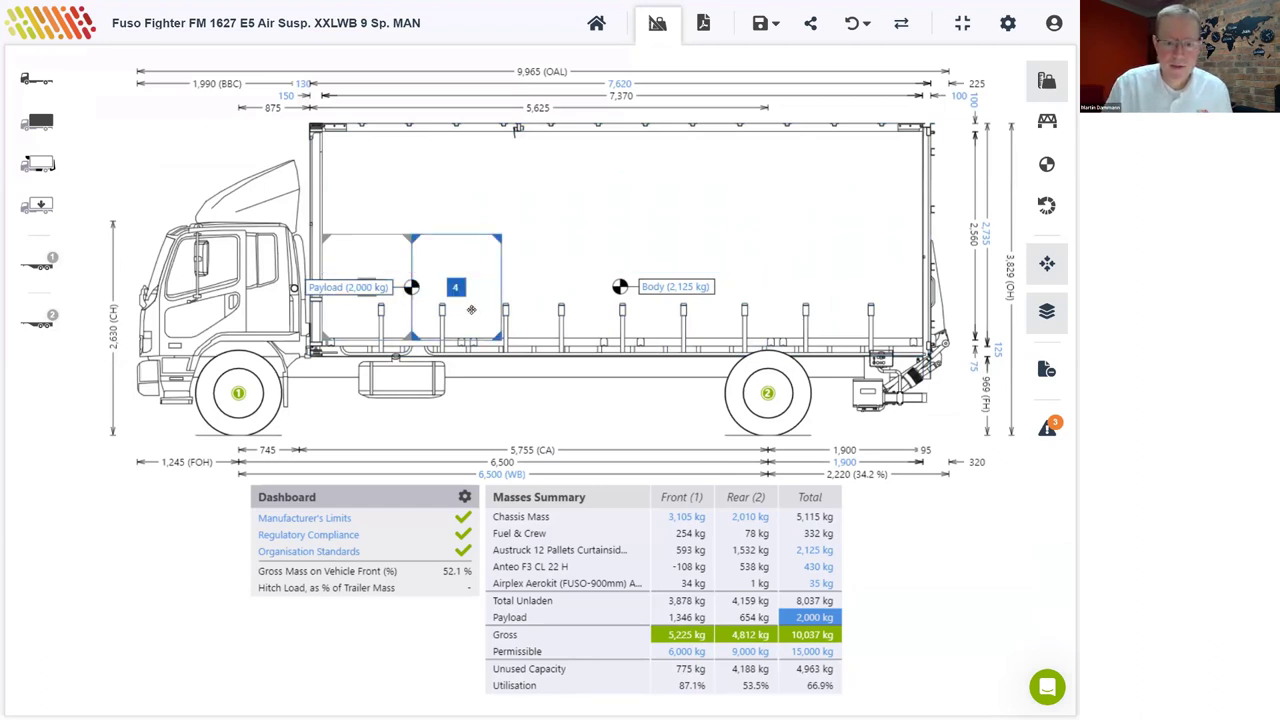
# Step: Set payload item 4's mass to 5,000 kg and move it rearward along the deck until it stands above the rear axle
pyautogui.doubleClick(471, 309)
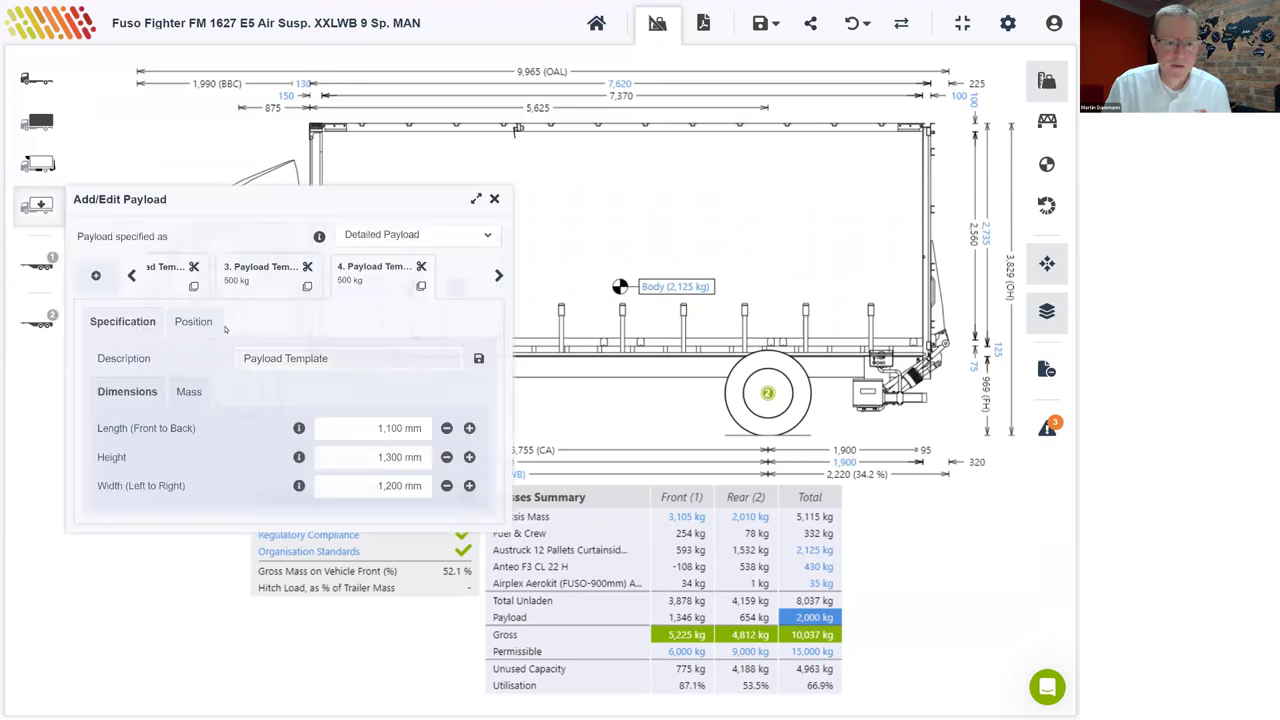
pyautogui.click(189, 392)
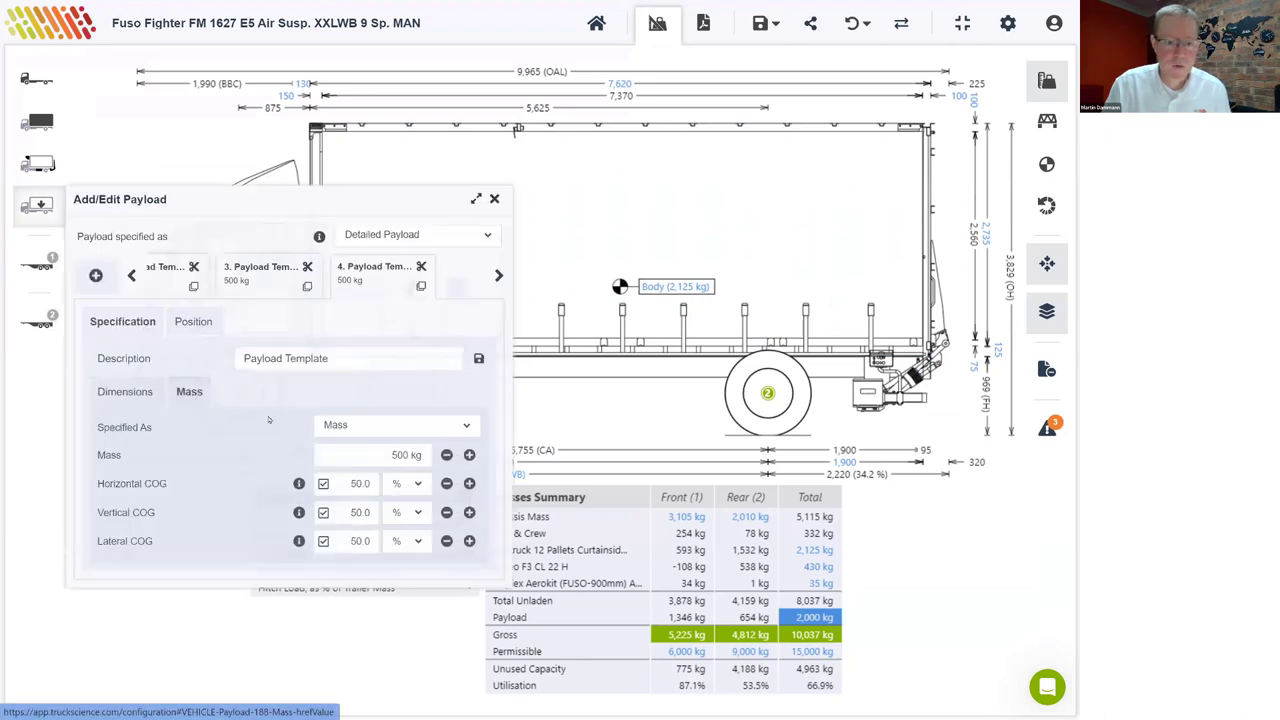
pyautogui.click(363, 450)
pyautogui.write('500')
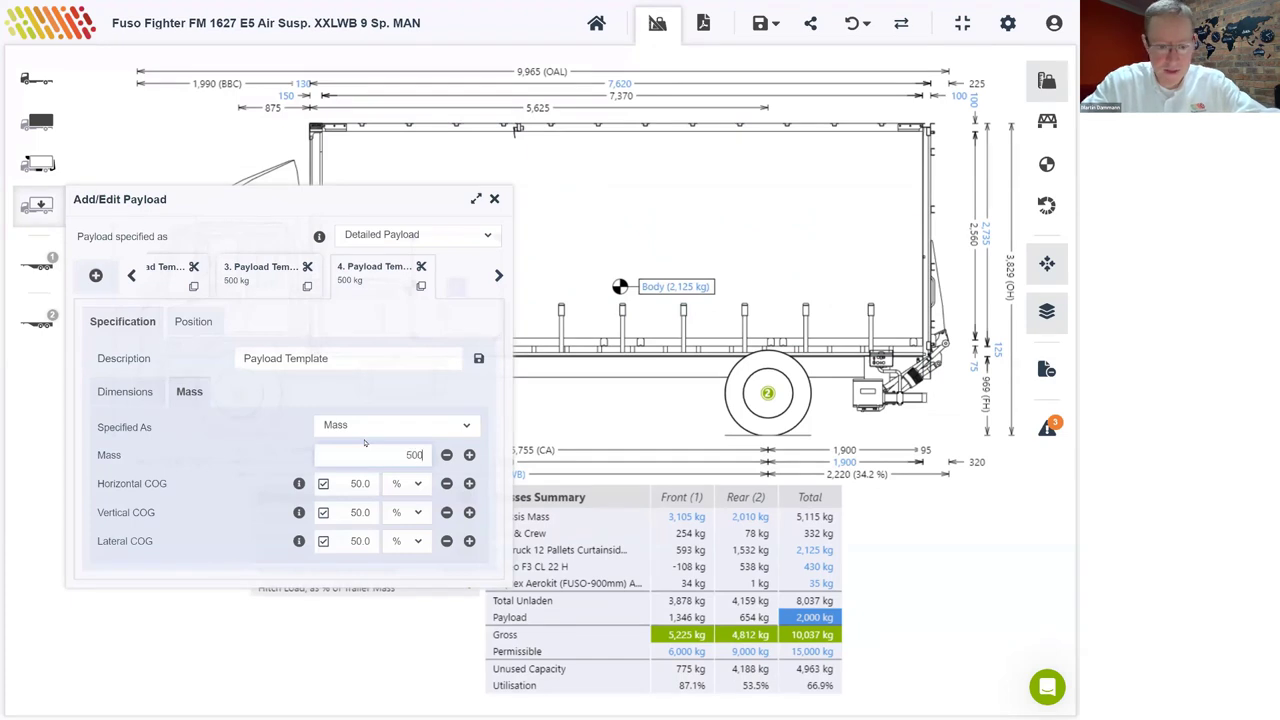
pyautogui.press('Tab')
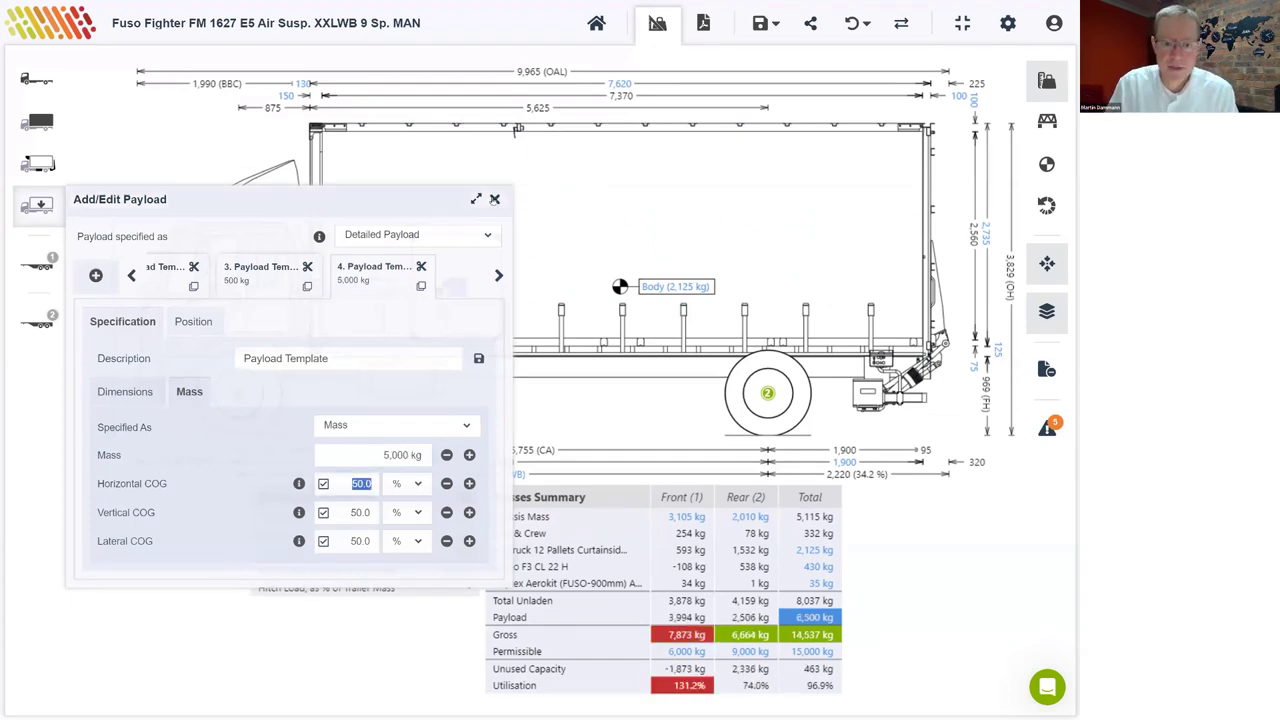
pyautogui.click(494, 199)
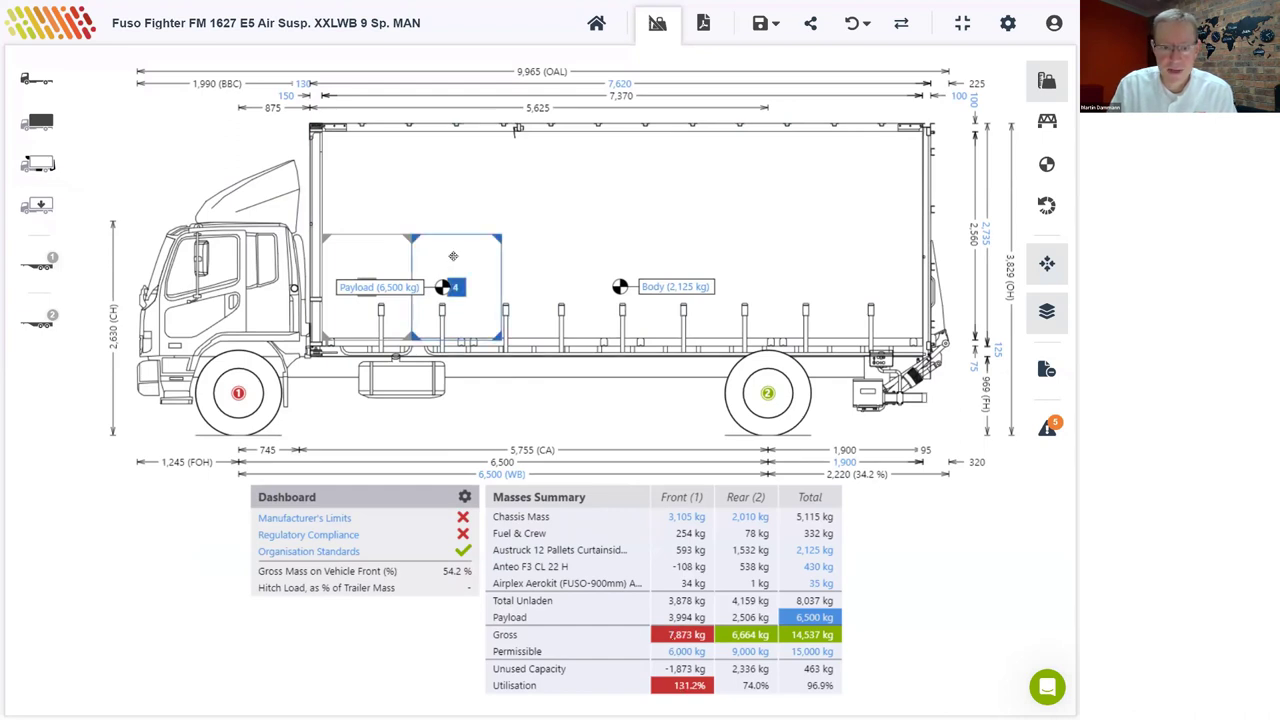
pyautogui.moveTo(463, 256); pyautogui.dragTo(663, 259)
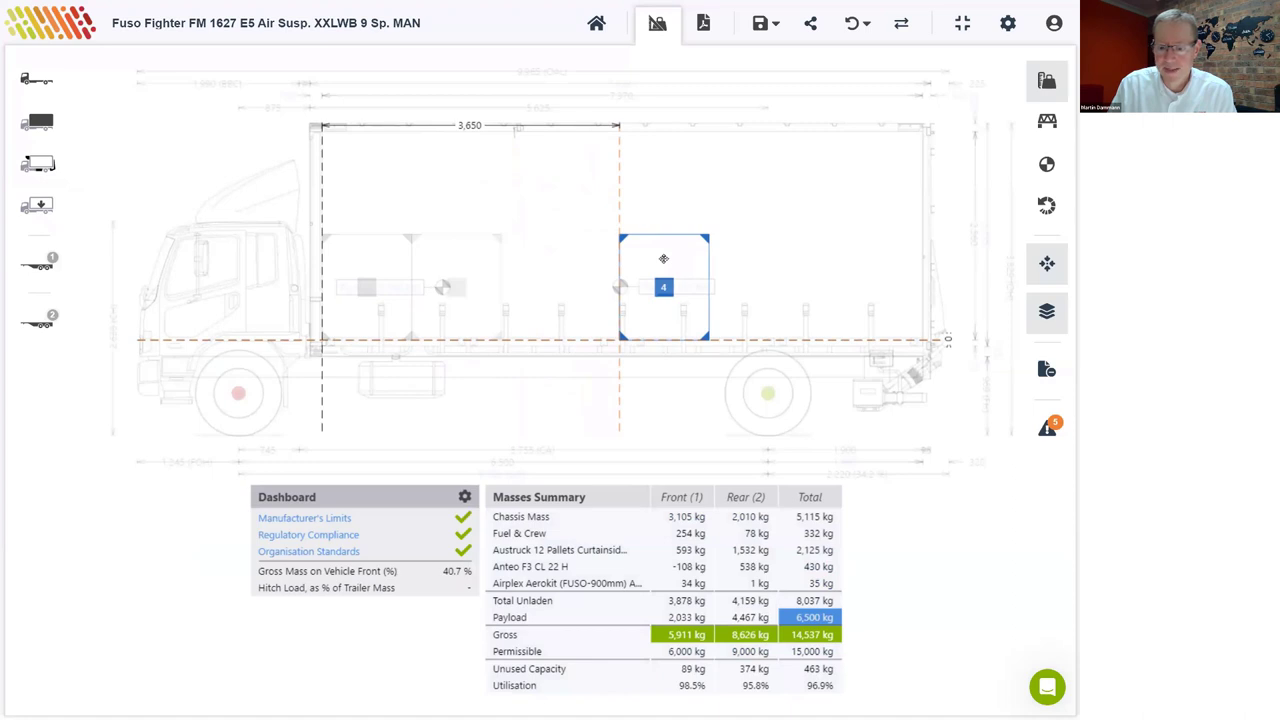
pyautogui.moveTo(663, 259); pyautogui.dragTo(763, 260)
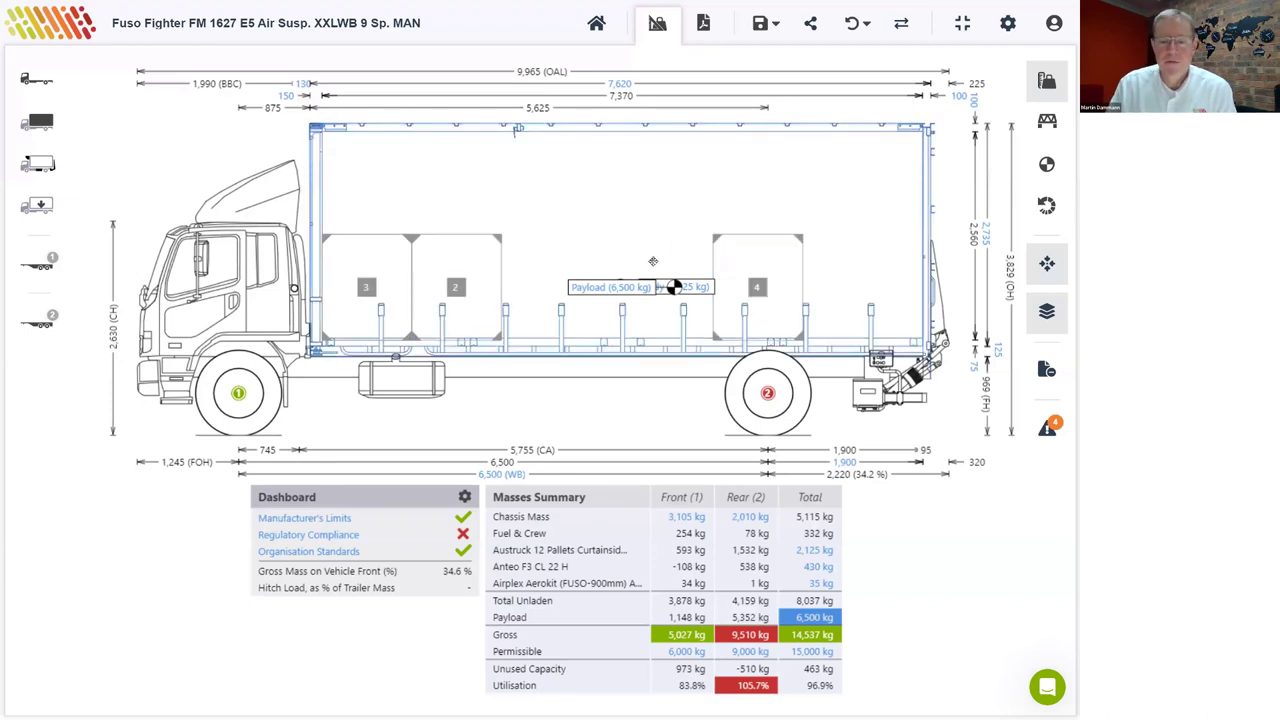
# Step: Change the payload specification from Detailed Payload to Simple Payload
pyautogui.click(592, 287)
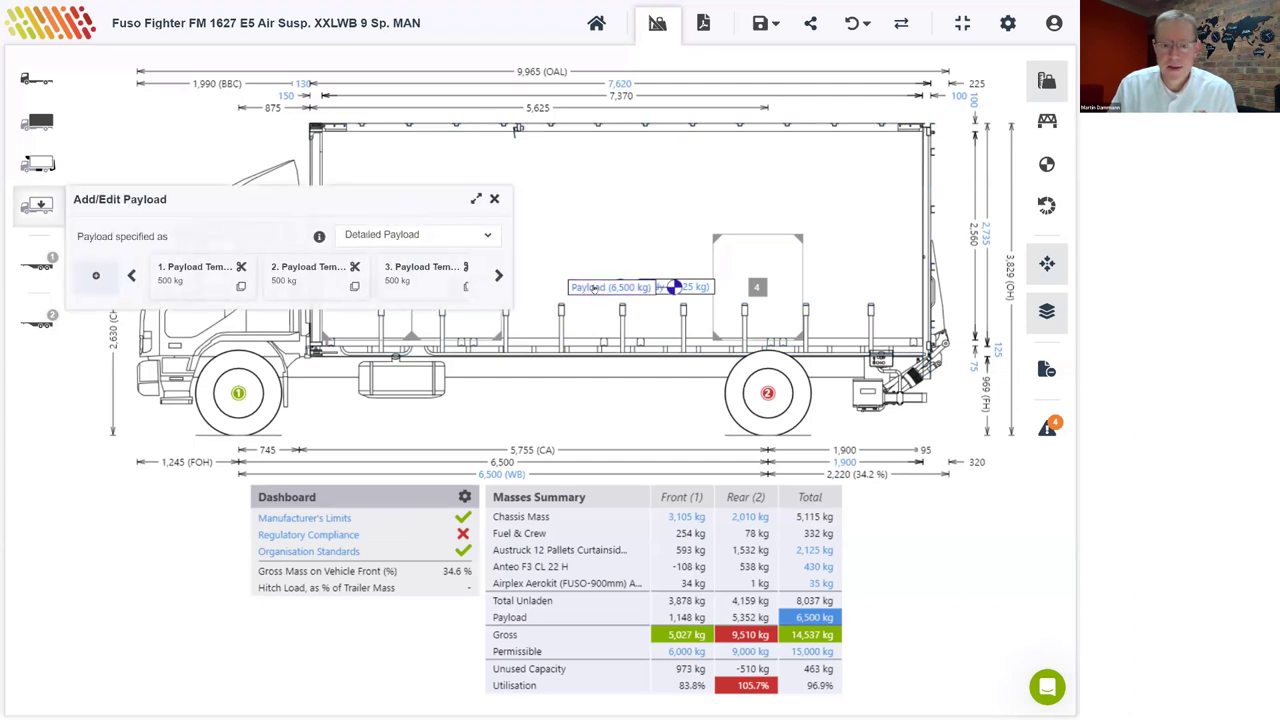
pyautogui.click(488, 236)
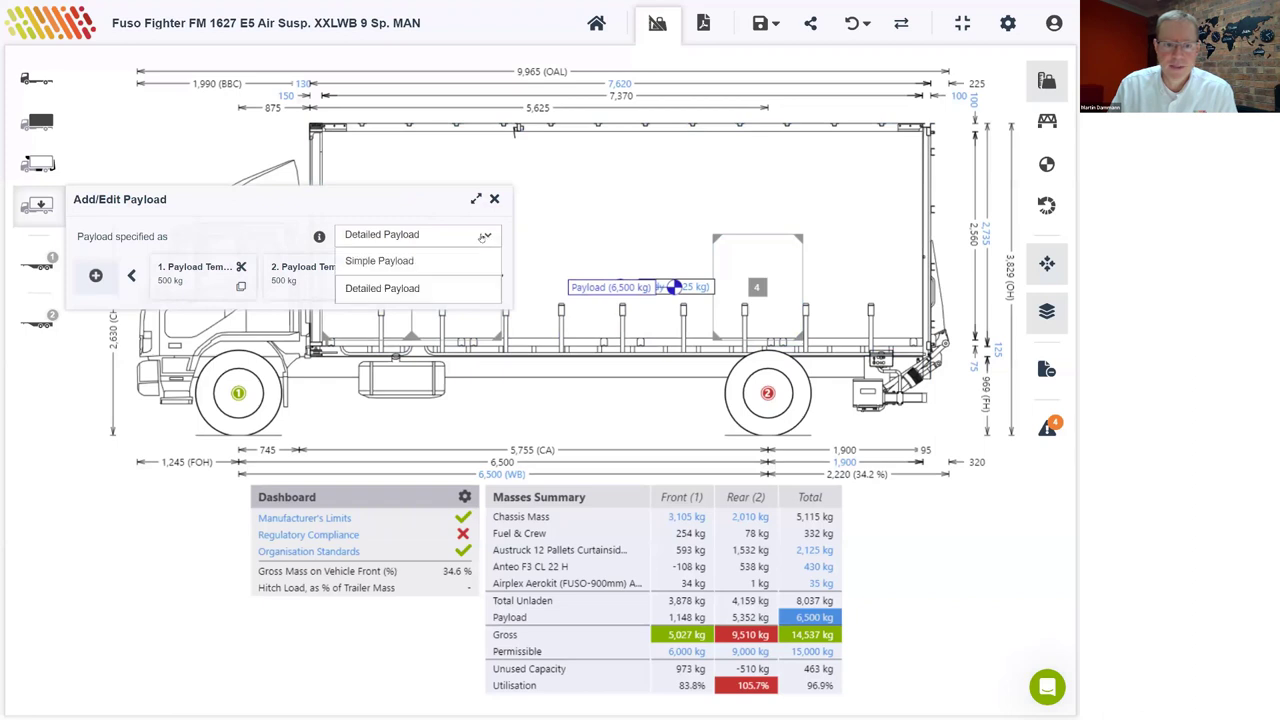
pyautogui.click(380, 260)
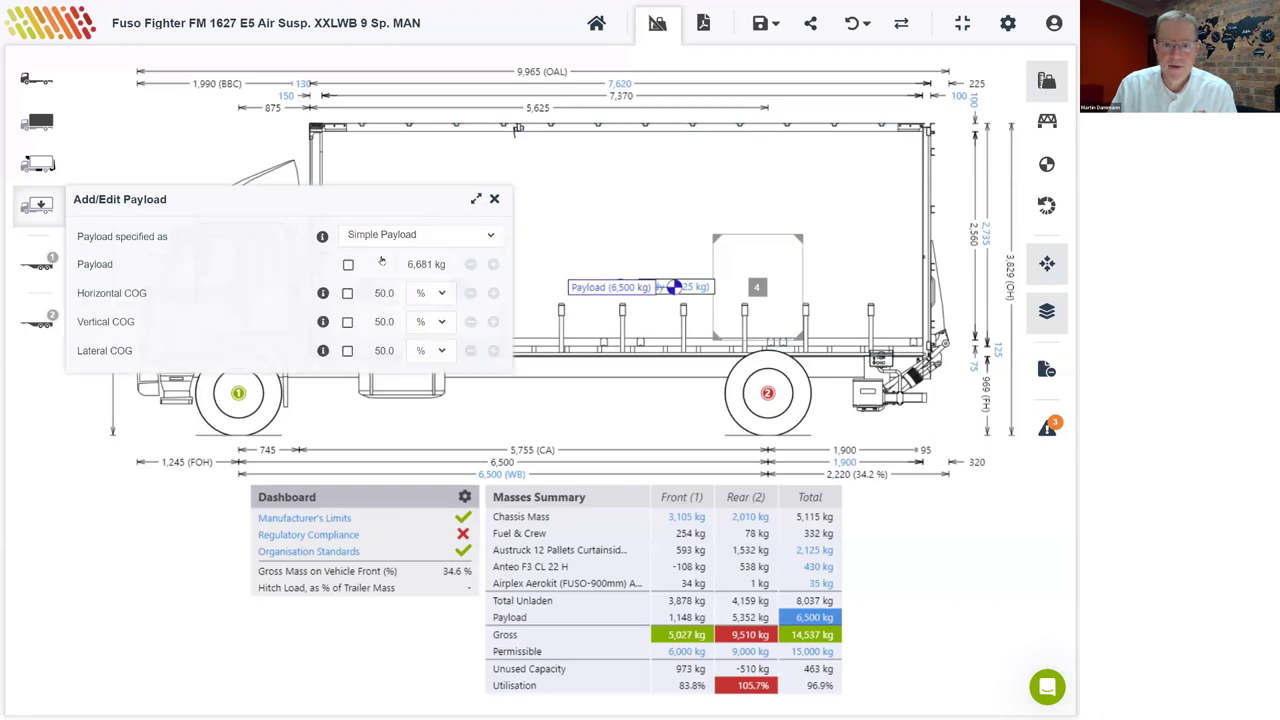
pyautogui.click(494, 198)
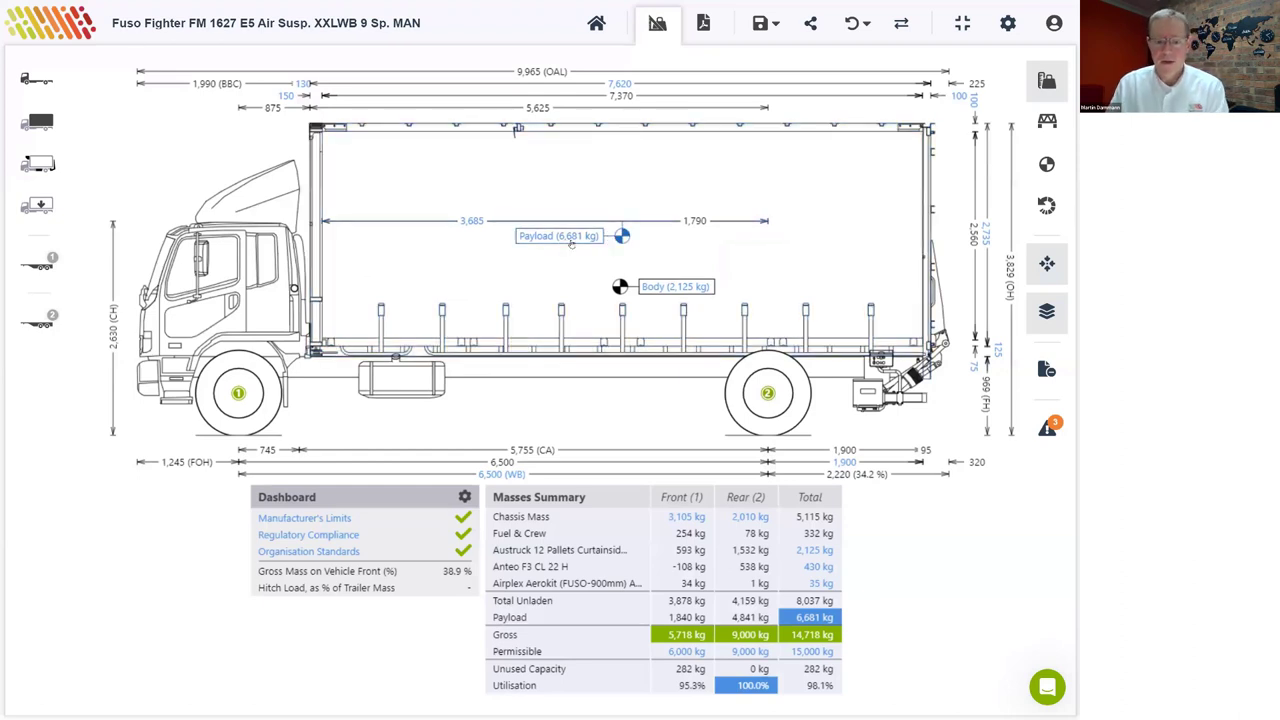
# Step: Replace the AU: National regulation with AU: Victoria as the regulation applied to the regulatory compliance check
pyautogui.click(303, 535)
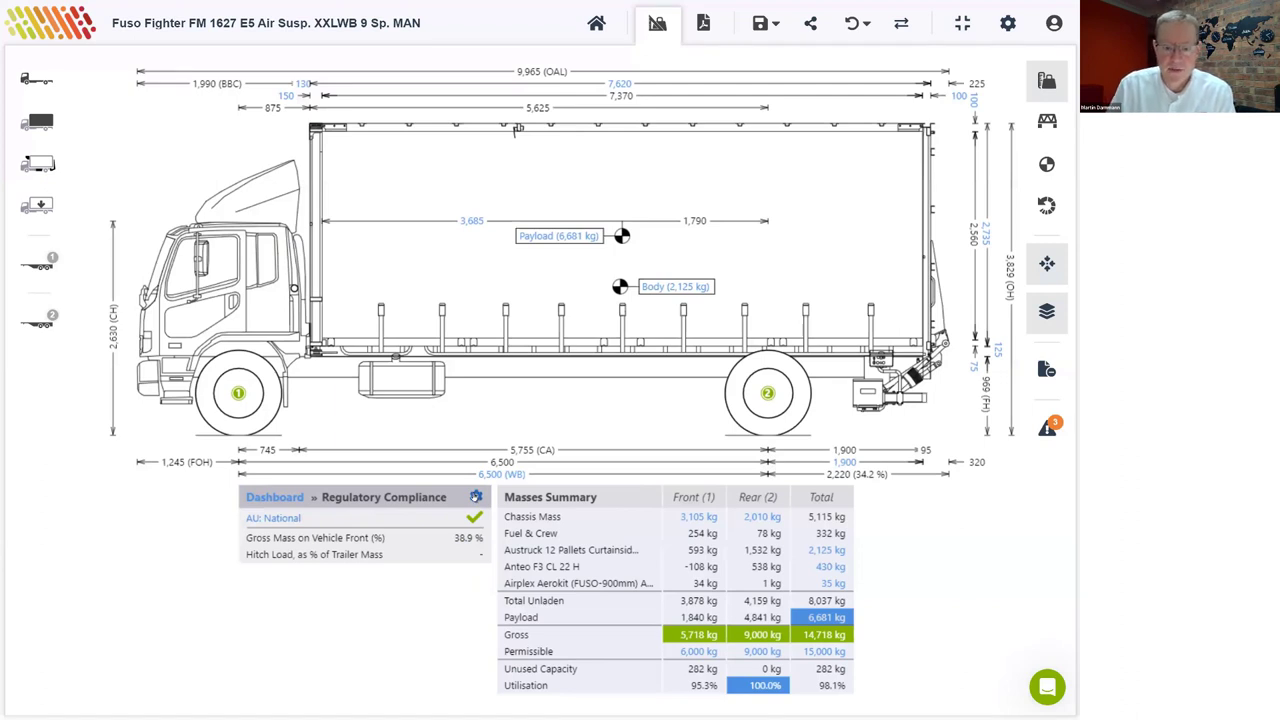
pyautogui.click(475, 497)
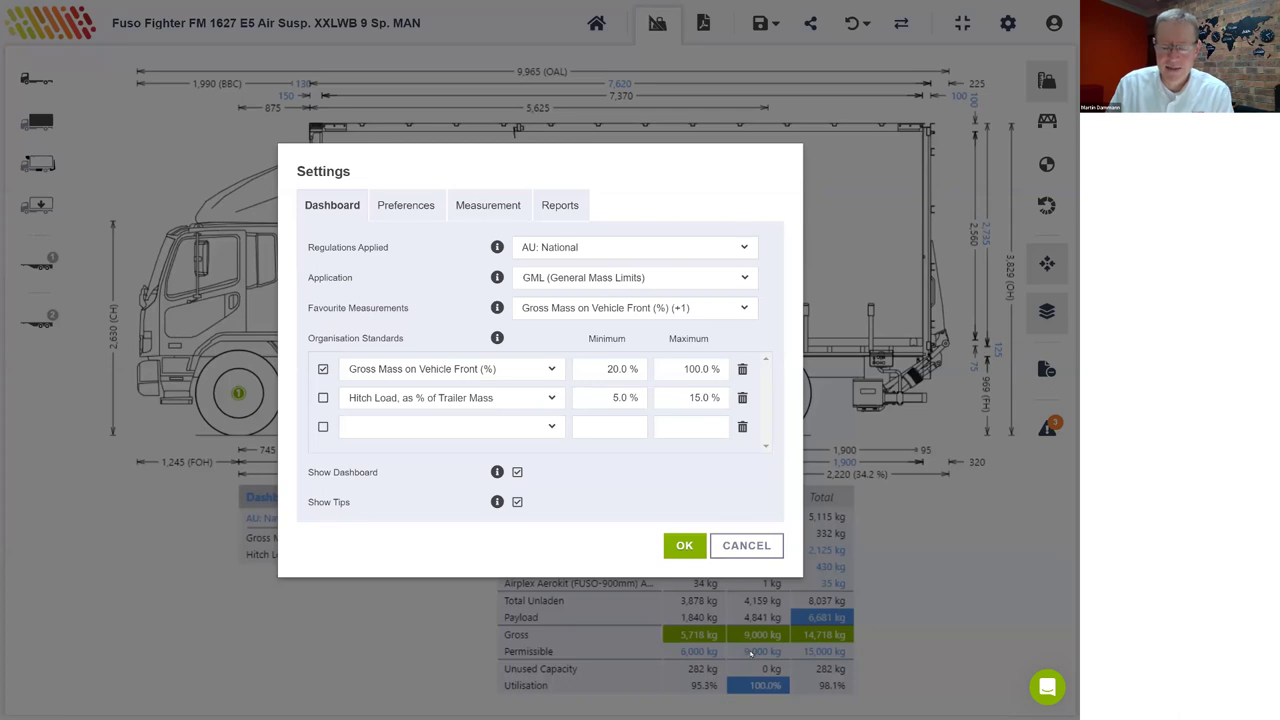
pyautogui.click(744, 248)
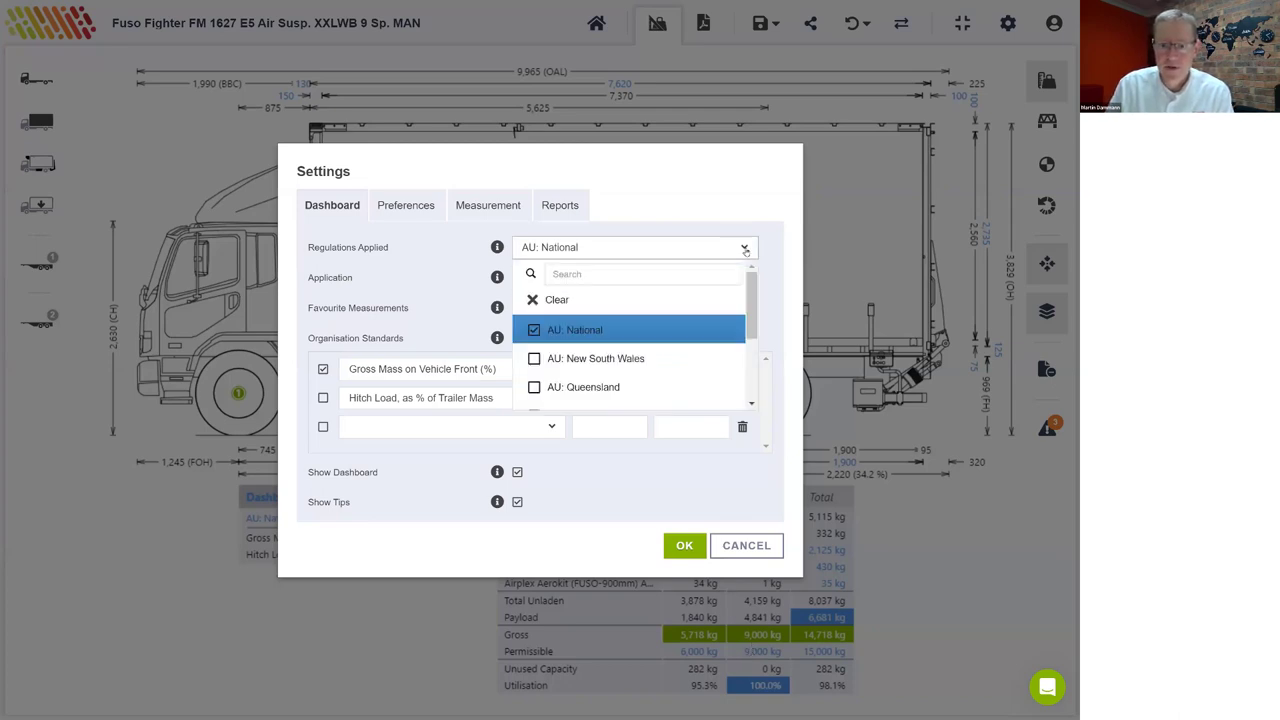
pyautogui.click(534, 331)
pyautogui.scroll(-1, 533, 340)
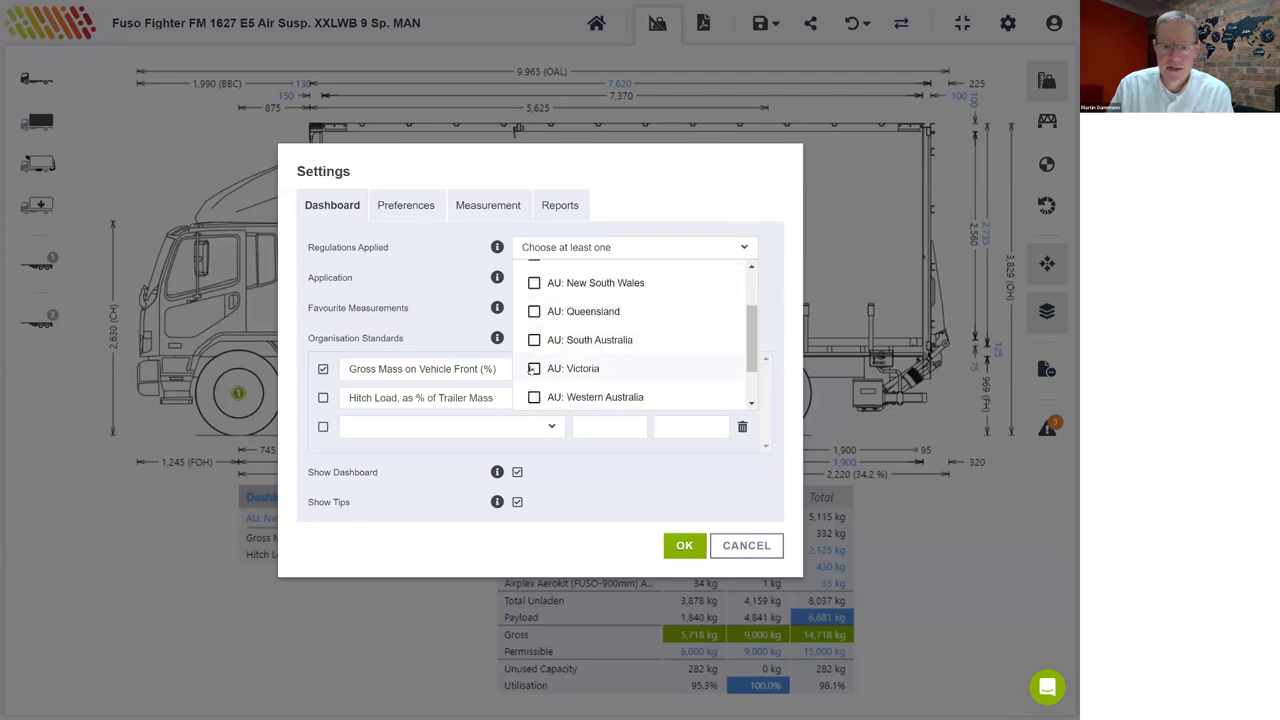
pyautogui.click(534, 369)
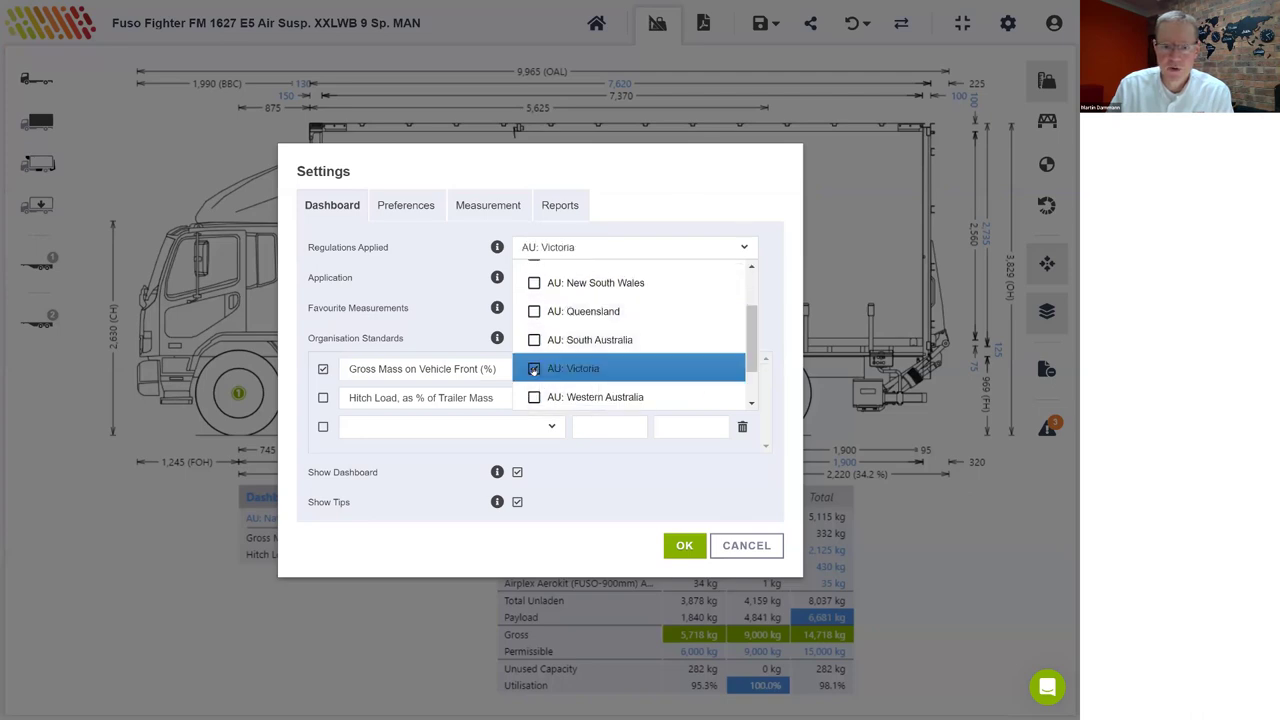
pyautogui.click(451, 288)
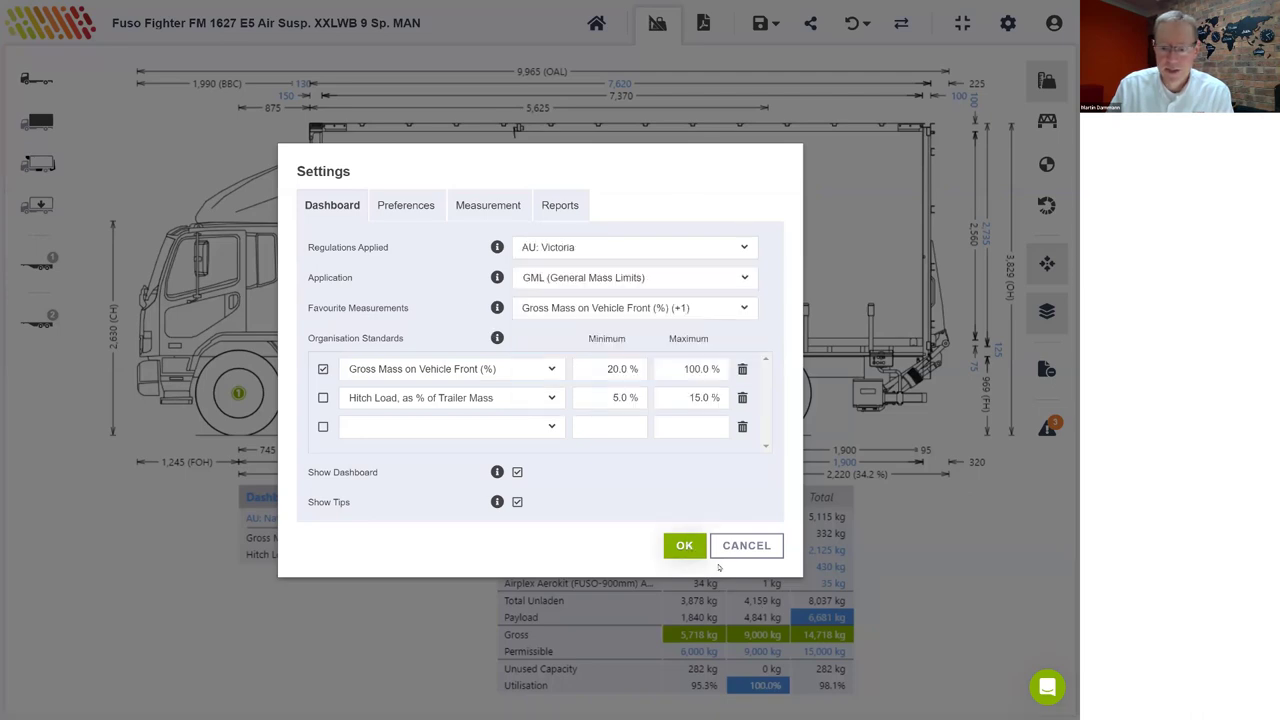
pyautogui.click(690, 548)
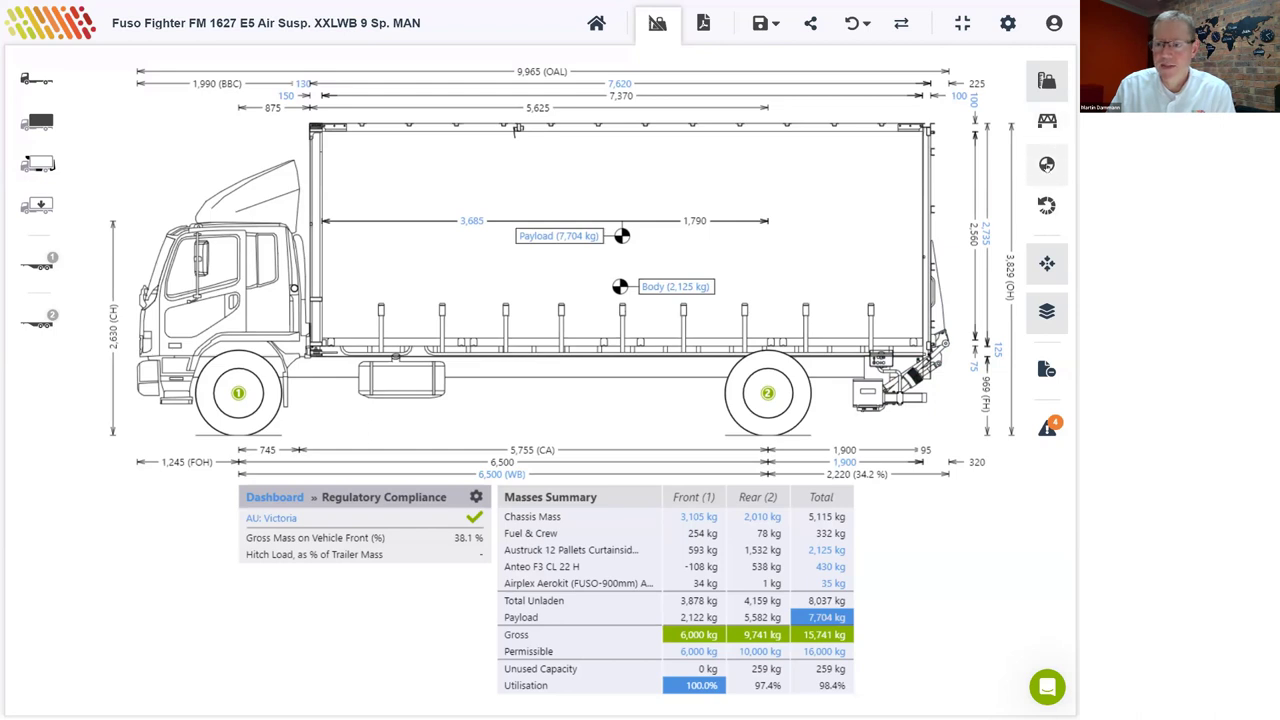
# Step: Show the centre of gravity summary for the vehicle and inspect the body's centre of gravity dimensions
pyautogui.click(1046, 164)
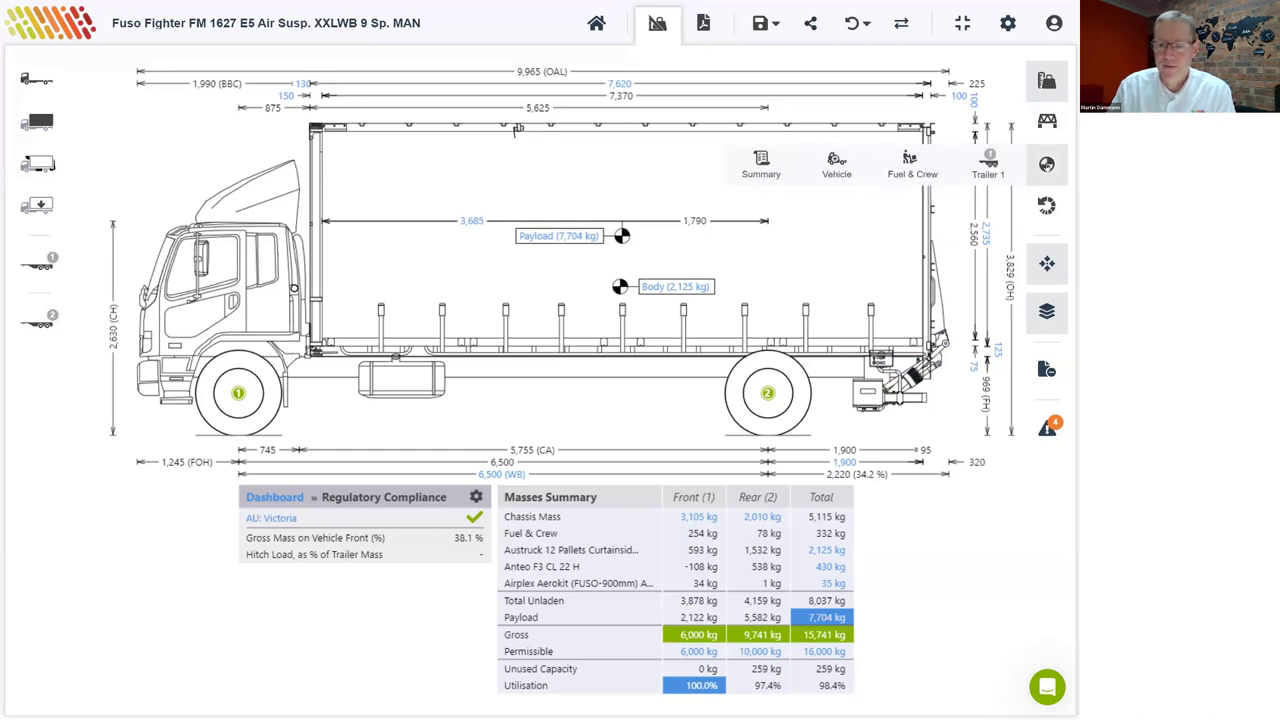
pyautogui.click(738, 182)
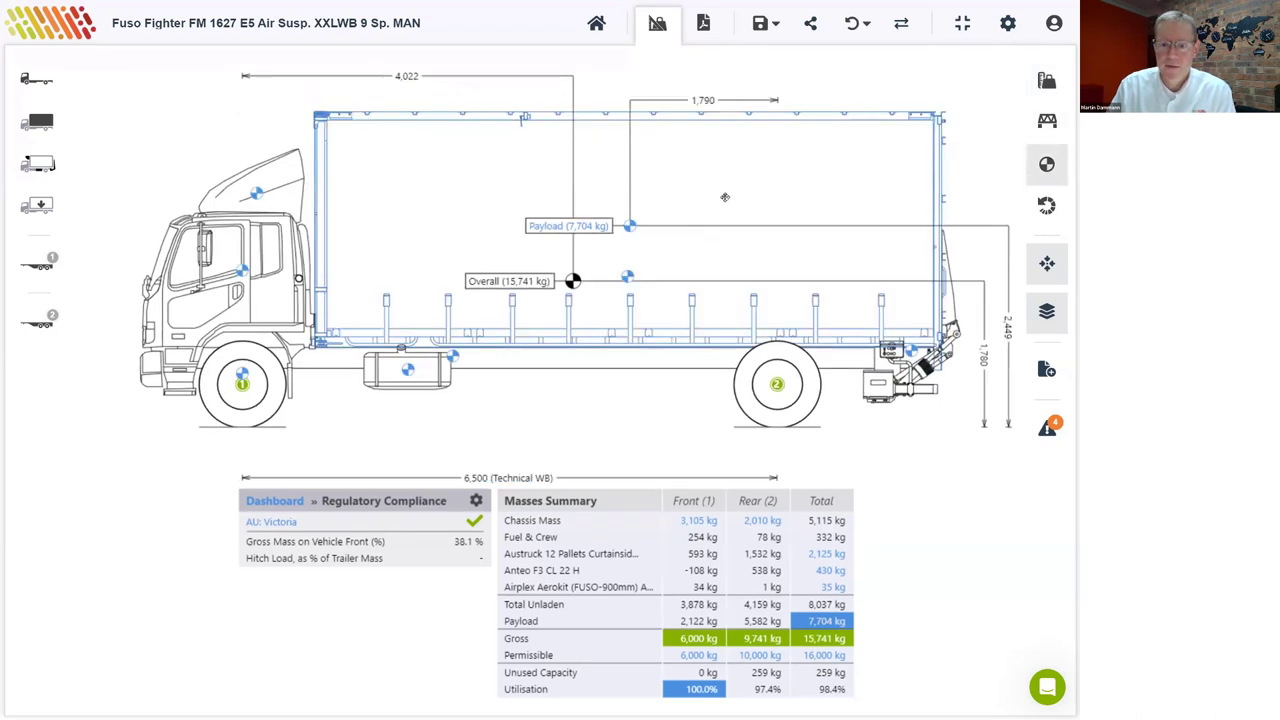
pyautogui.moveTo(627, 277)
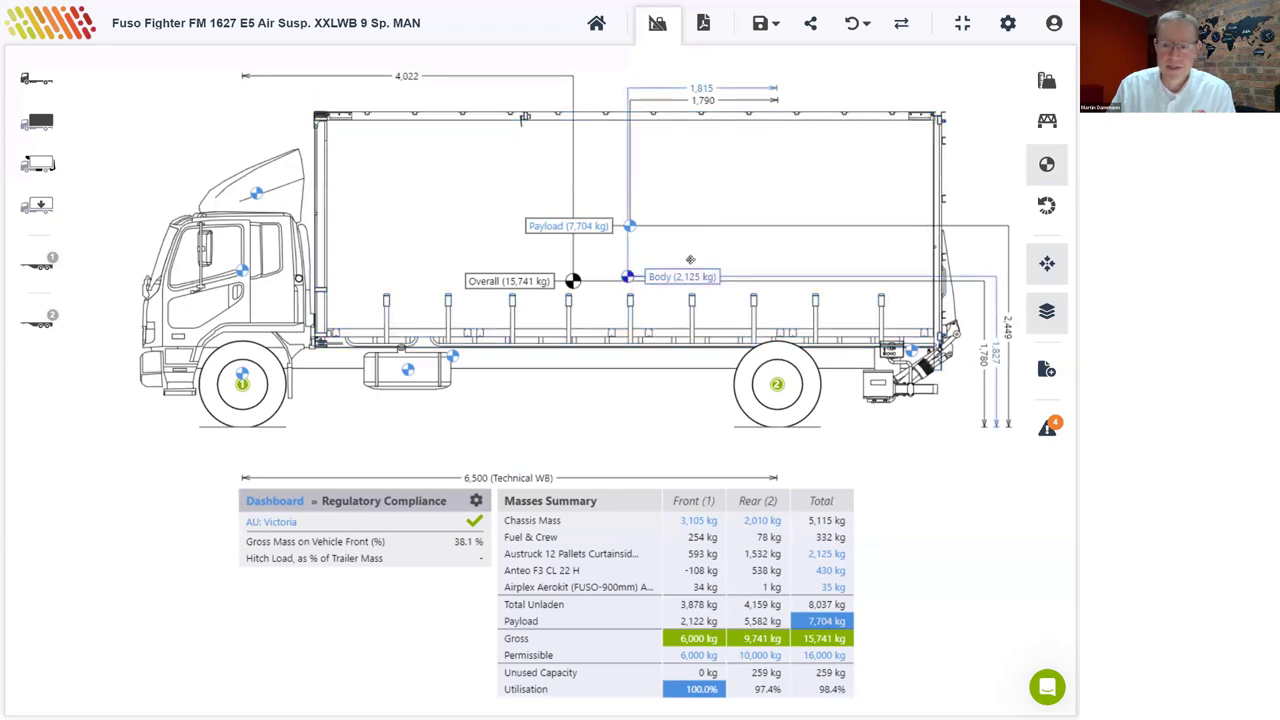
# Step: Show the truck's smallest turning circle, then return the drawing to the side view
pyautogui.moveTo(912, 352)
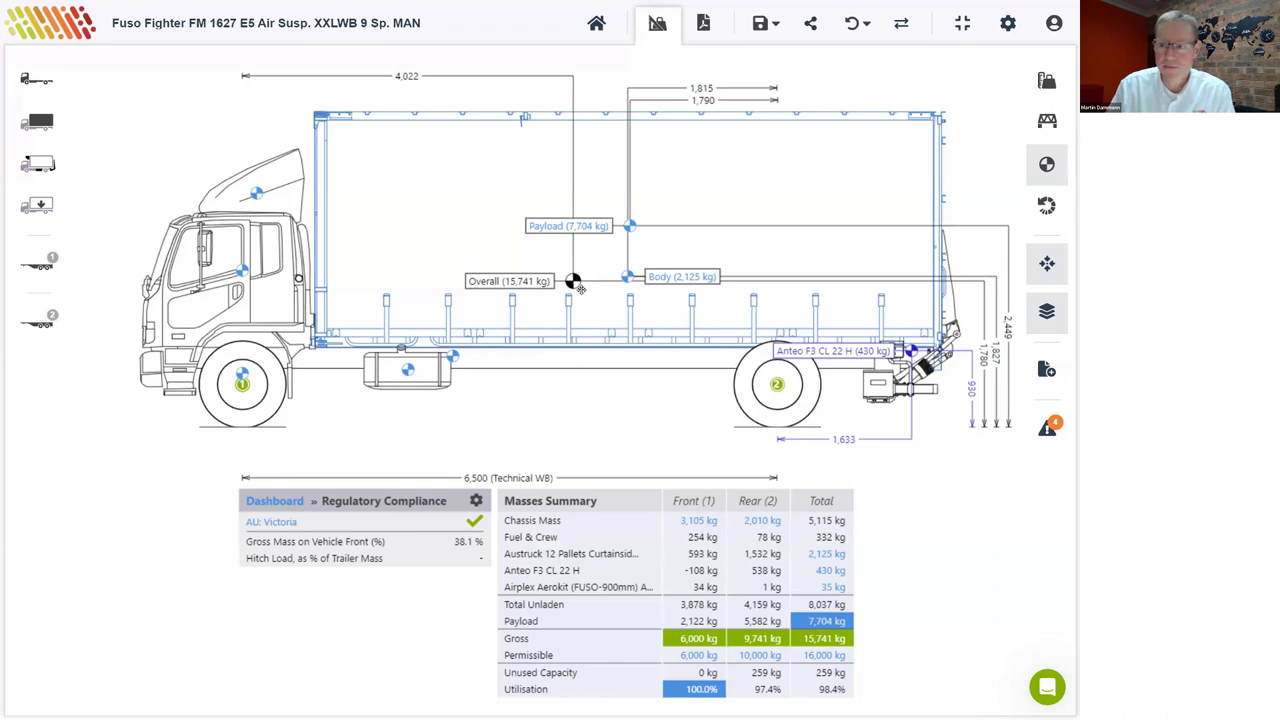
pyautogui.click(1046, 206)
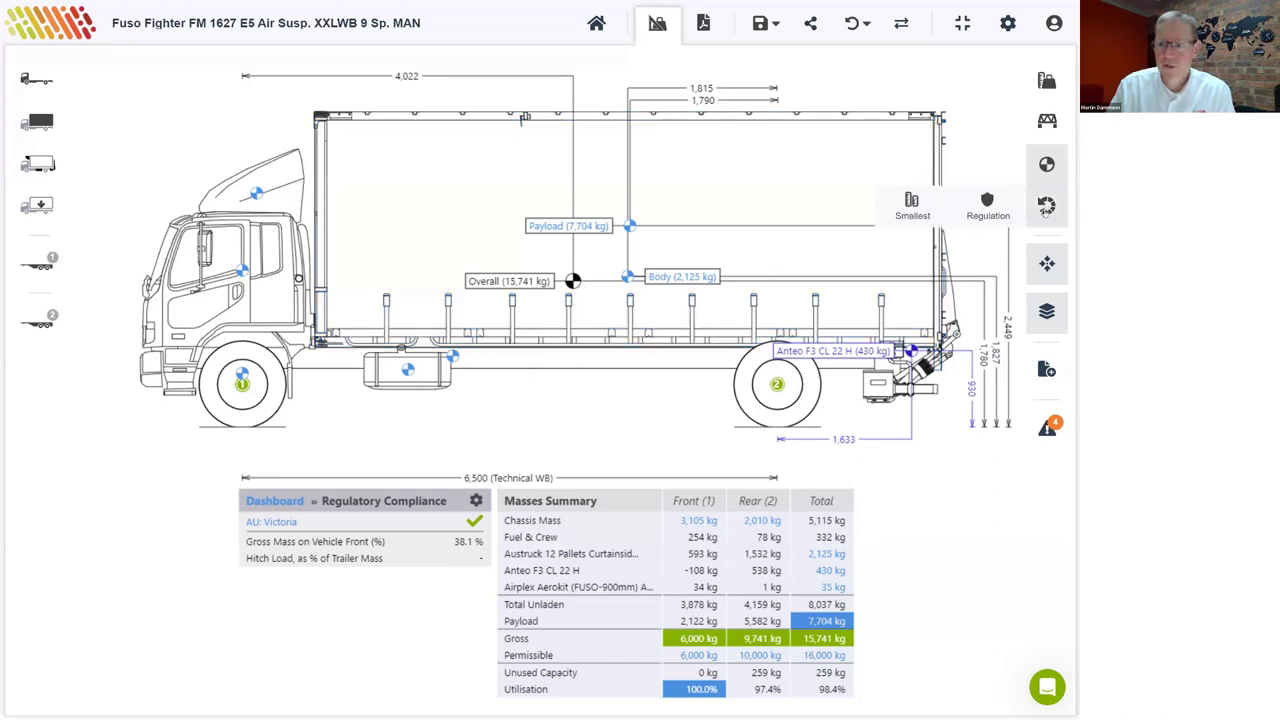
pyautogui.click(911, 203)
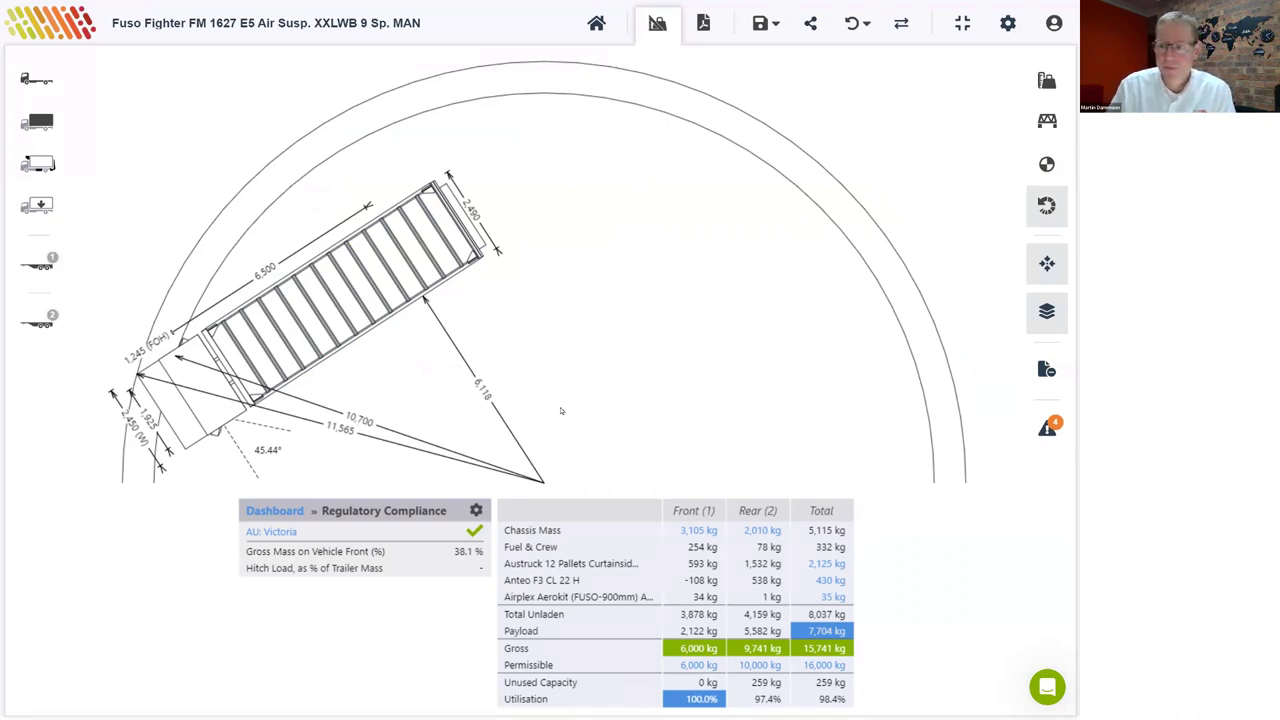
pyautogui.click(1047, 264)
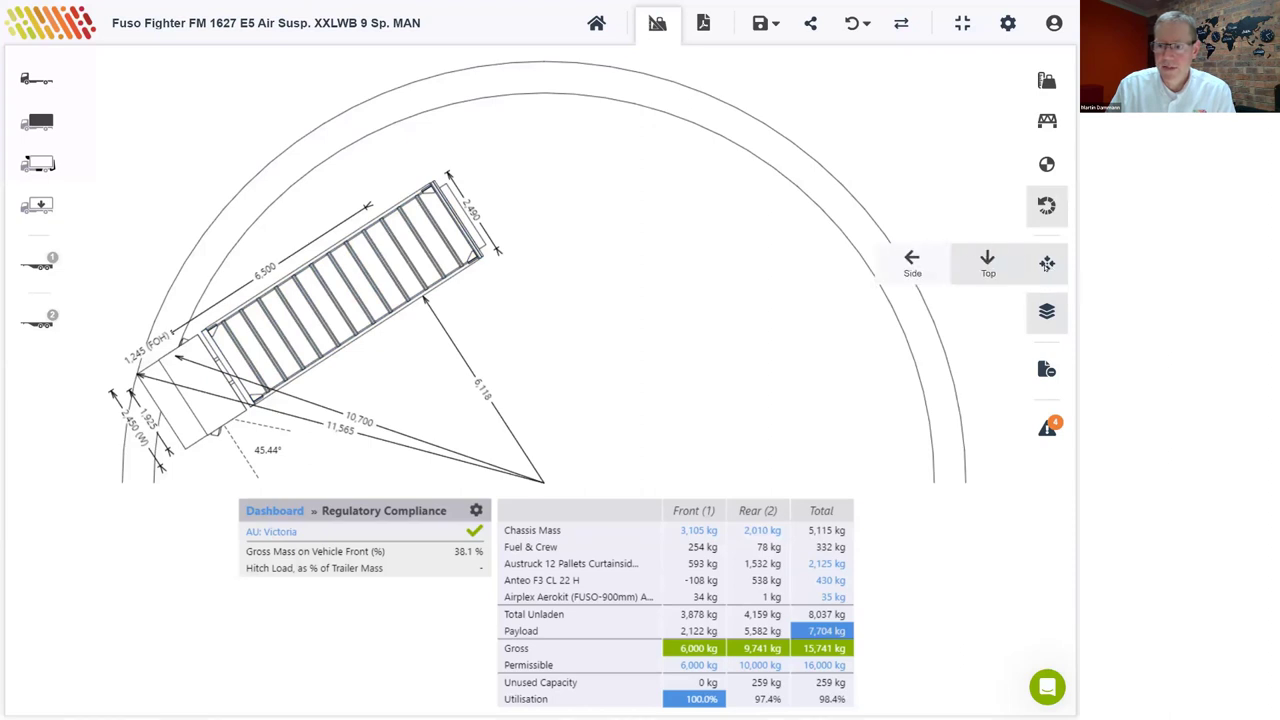
pyautogui.click(912, 262)
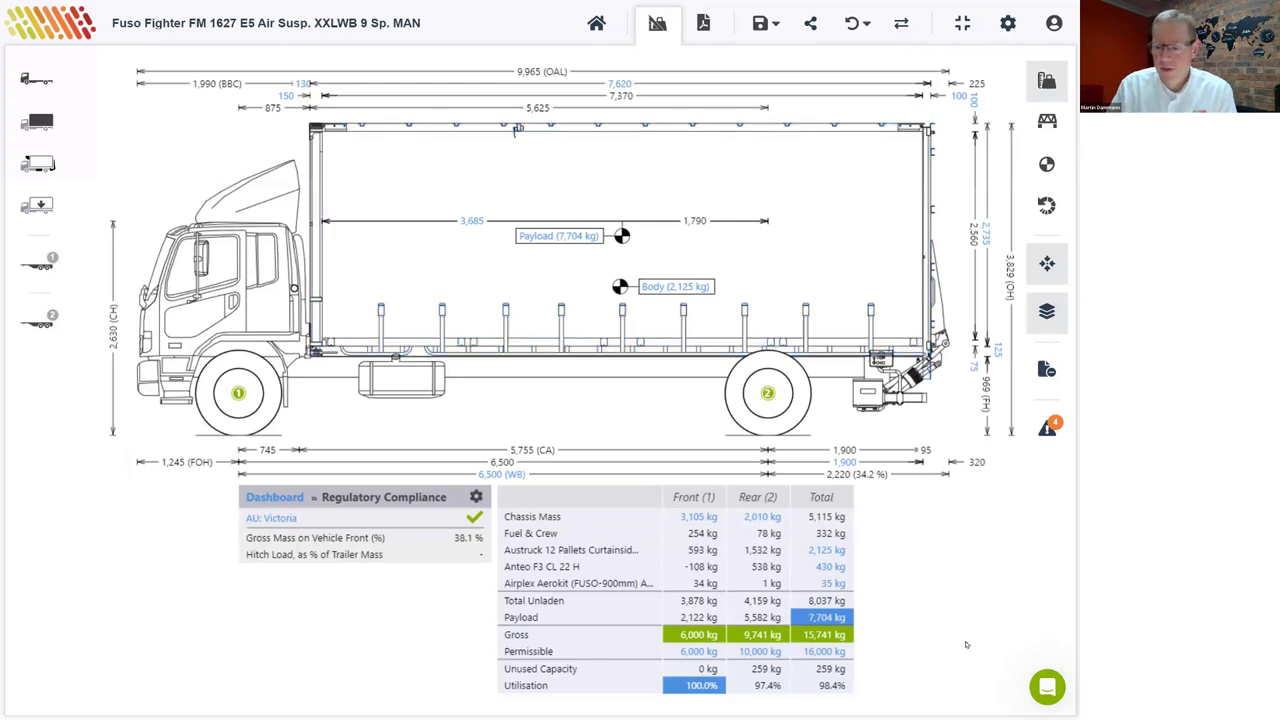
# Step: Open the support chat to view the help topics and messaging options, and close it again
pyautogui.click(1047, 687)
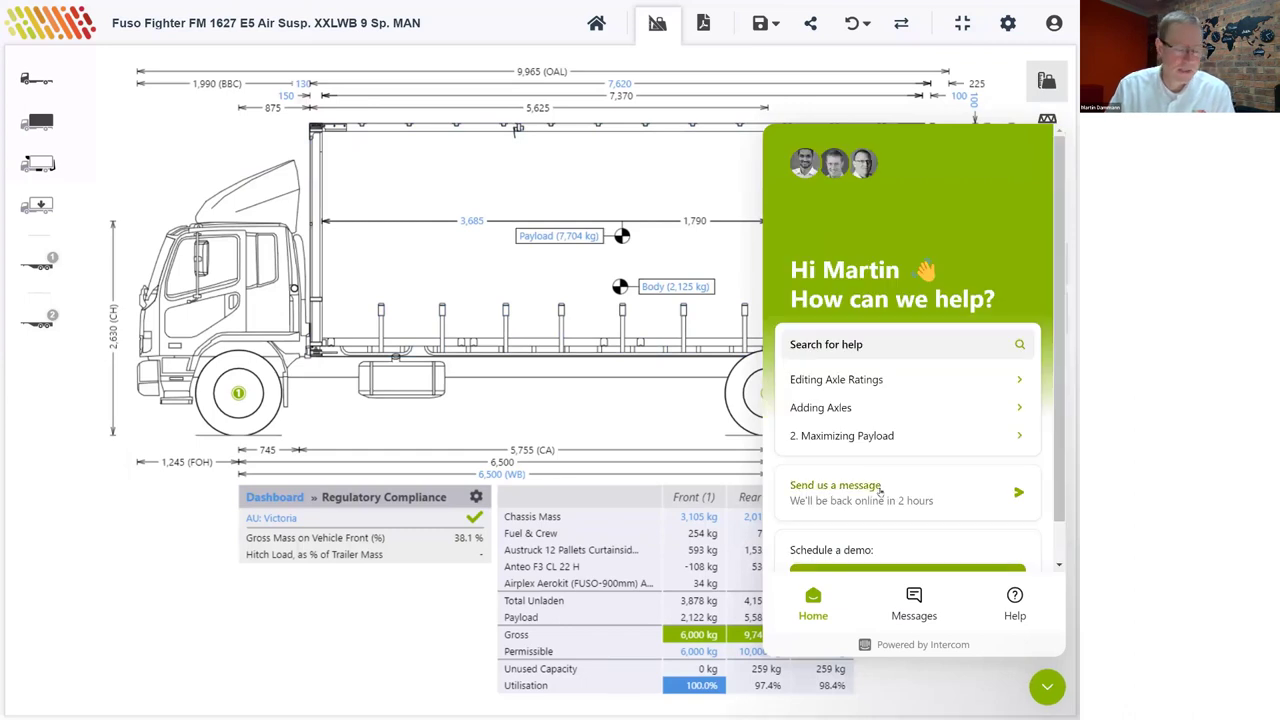
pyautogui.click(1047, 687)
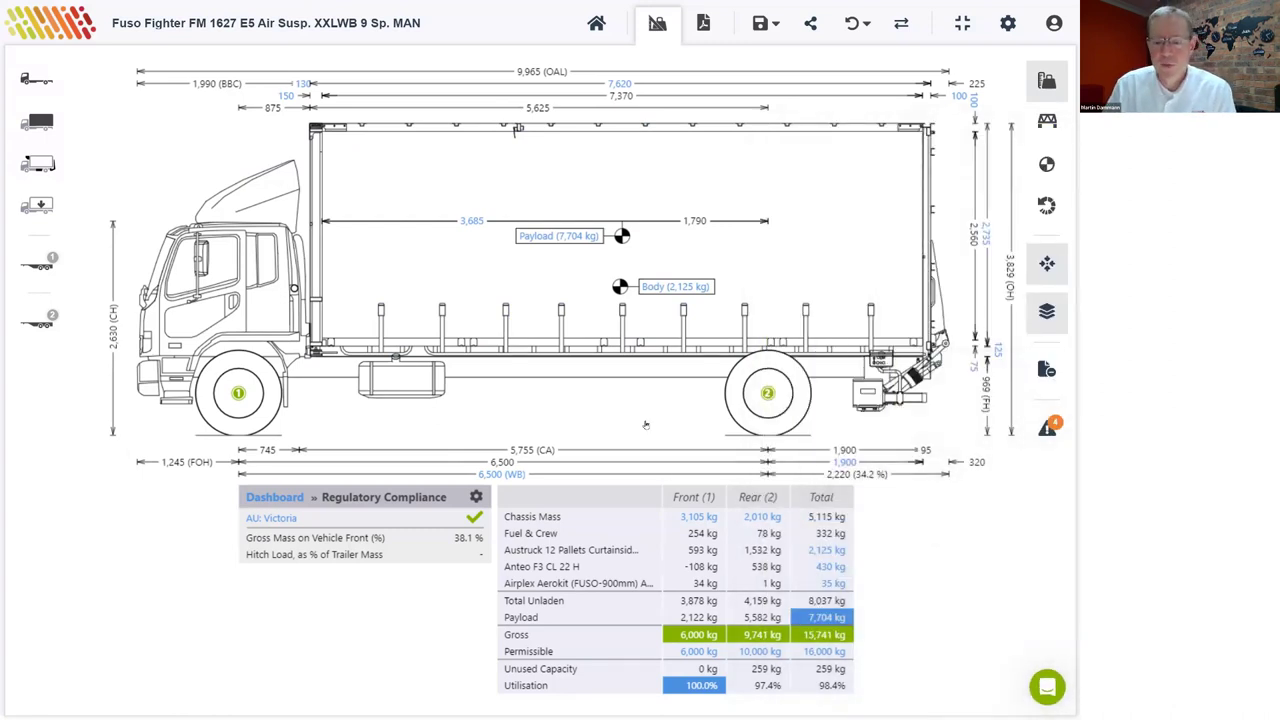
# Step: Save the calculation with its existing description in the My Saved Calculations folder
pyautogui.click(764, 25)
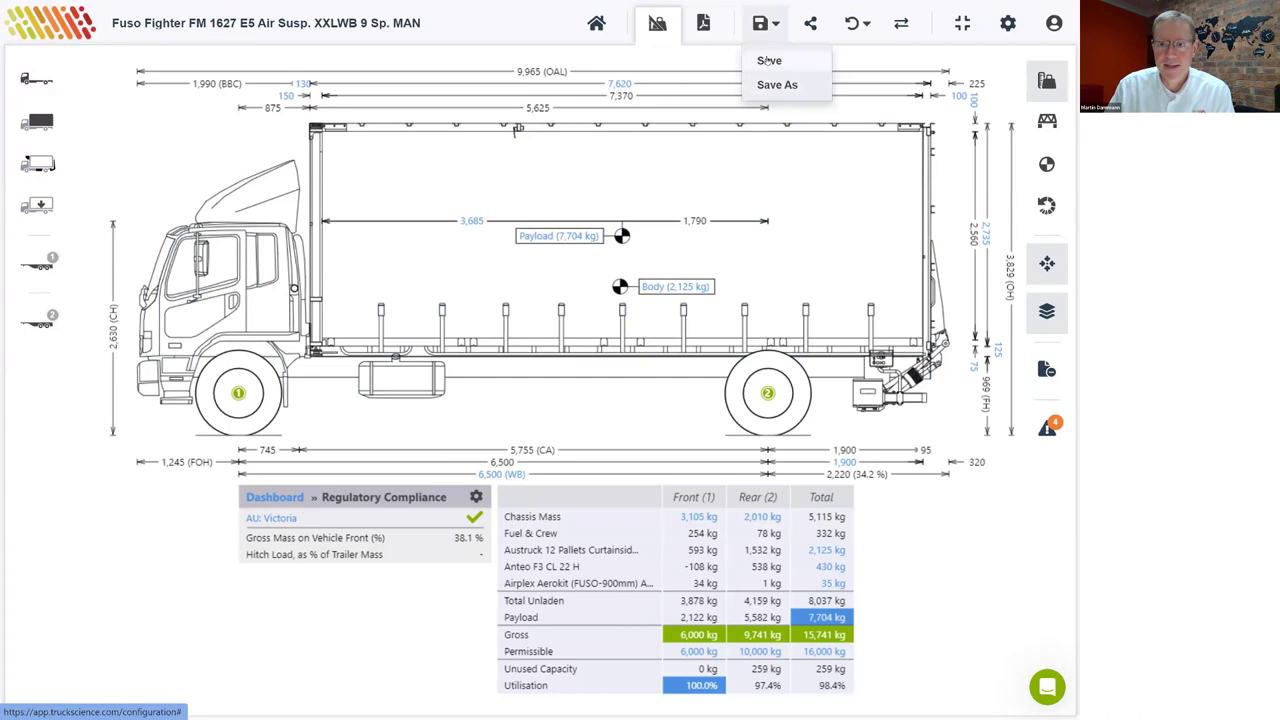
pyautogui.click(766, 62)
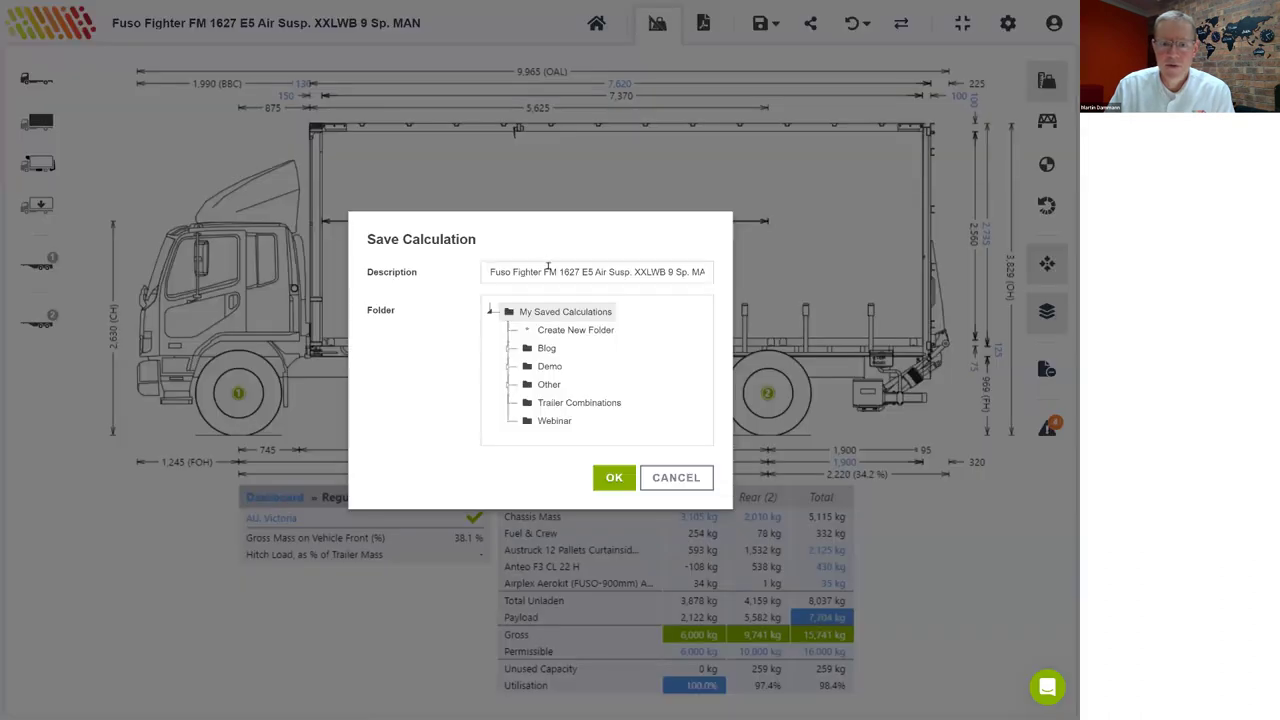
pyautogui.click(553, 270)
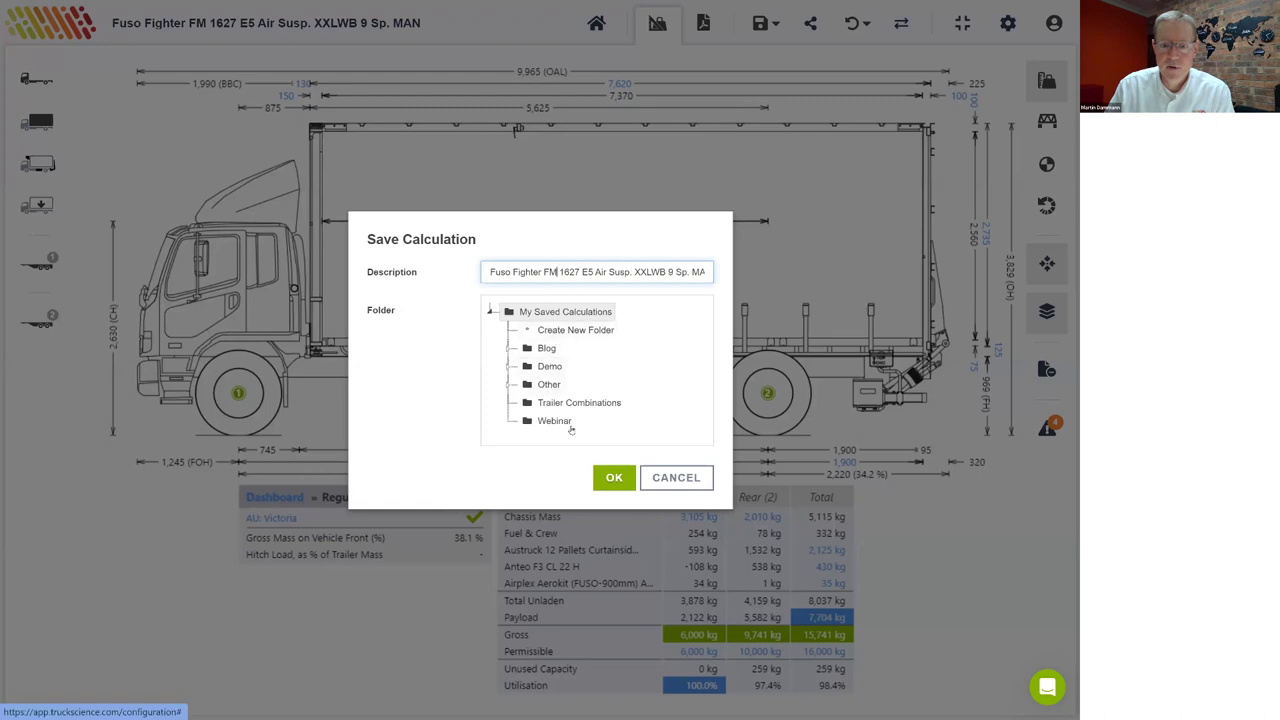
pyautogui.click(614, 478)
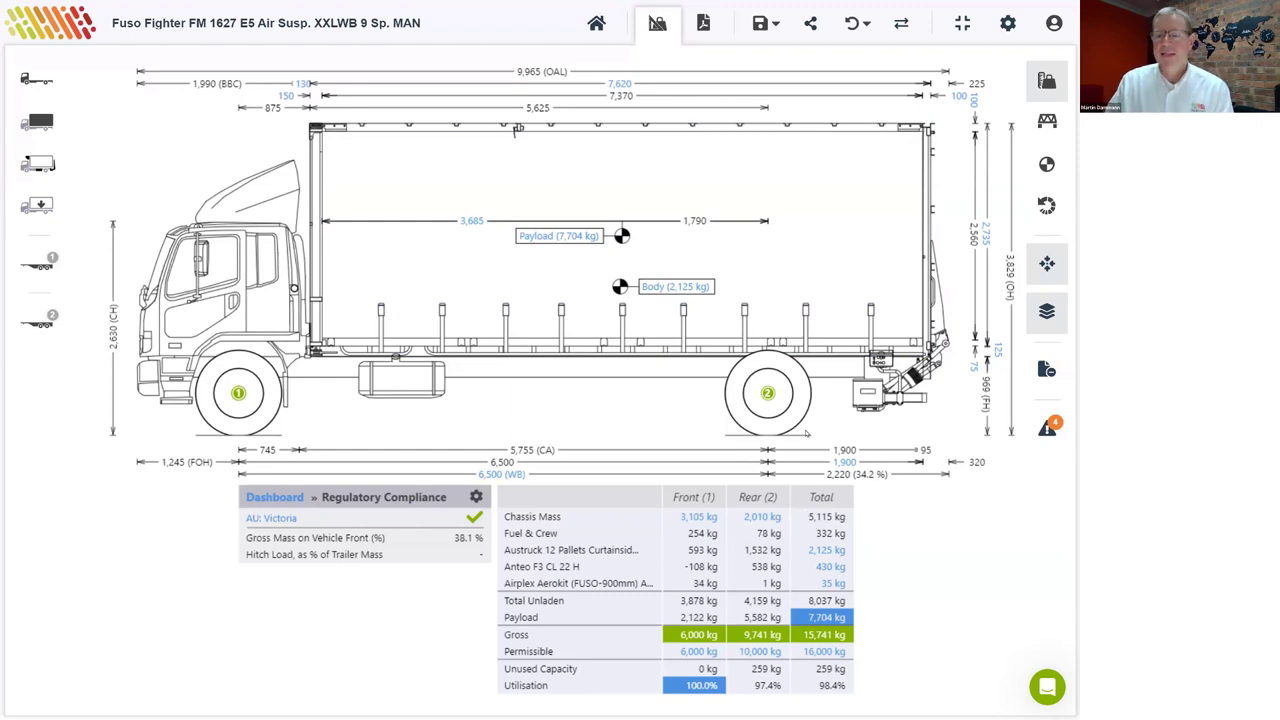
# Step: Begin swapping the vehicle and filter the alternatives to make Volvo, range FE and axle layout 4X2
pyautogui.click(901, 24)
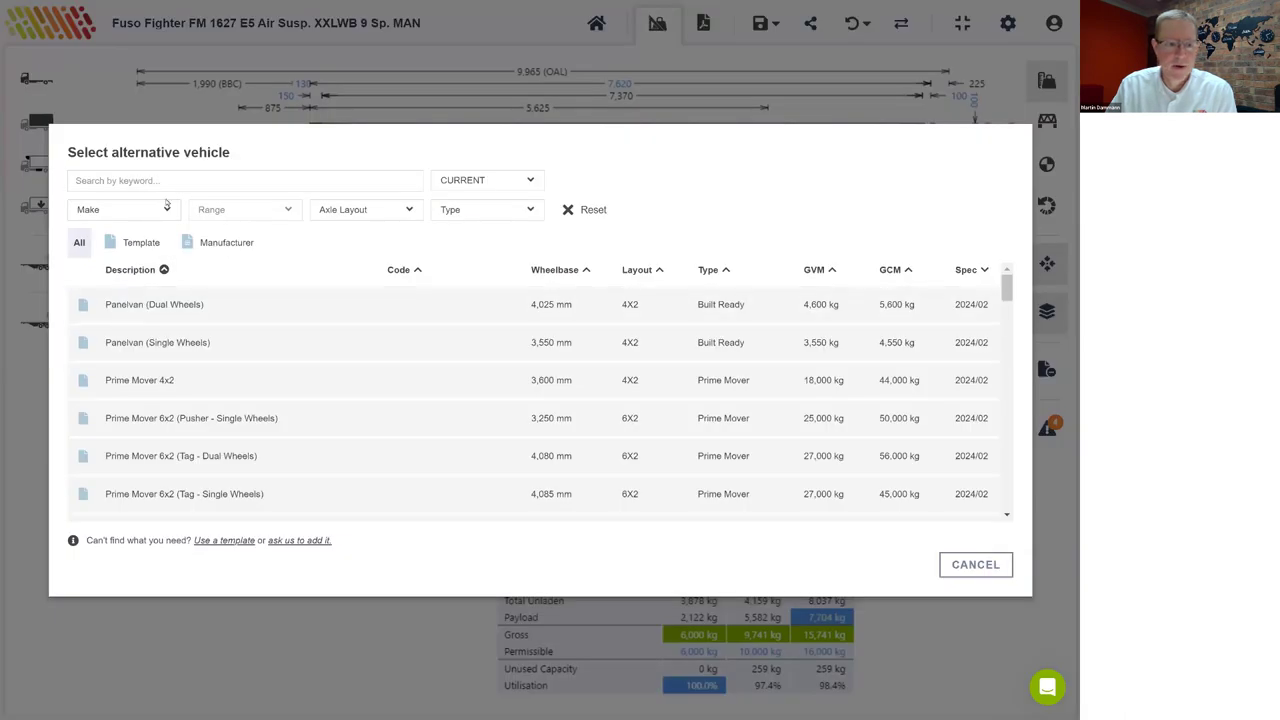
pyautogui.click(167, 212)
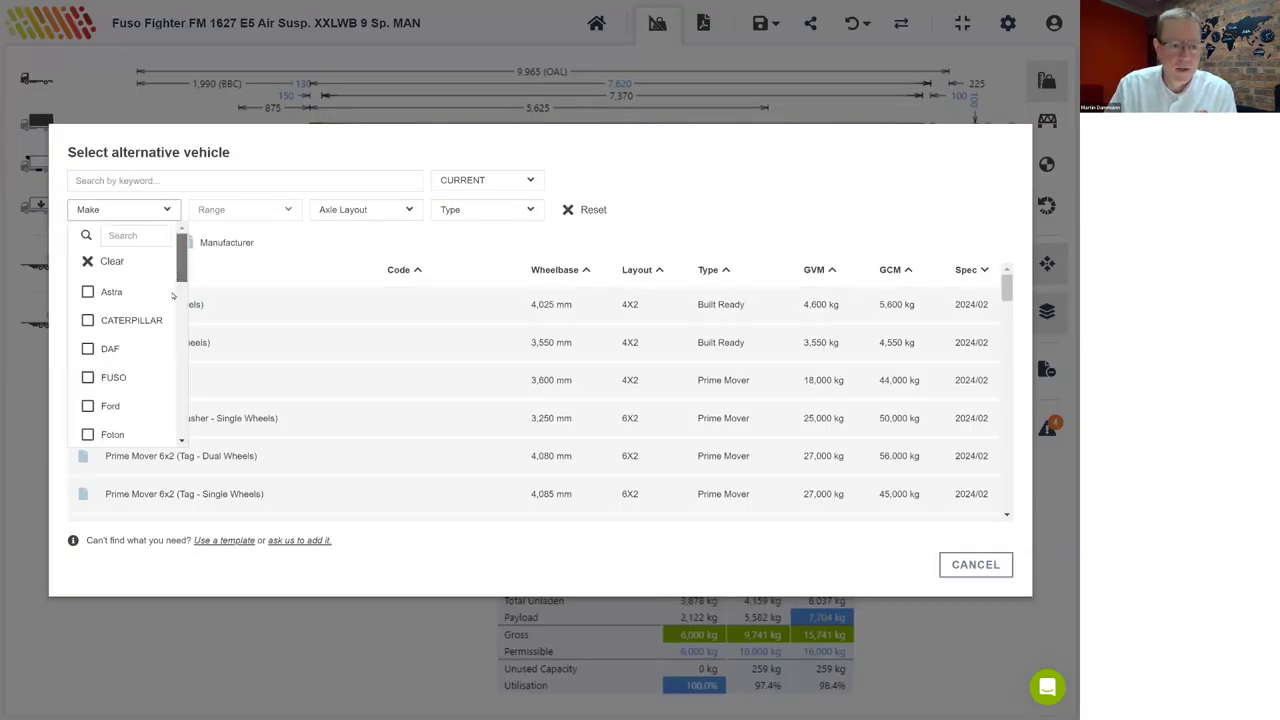
pyautogui.scroll(-6, 138, 417)
pyautogui.click(112, 406)
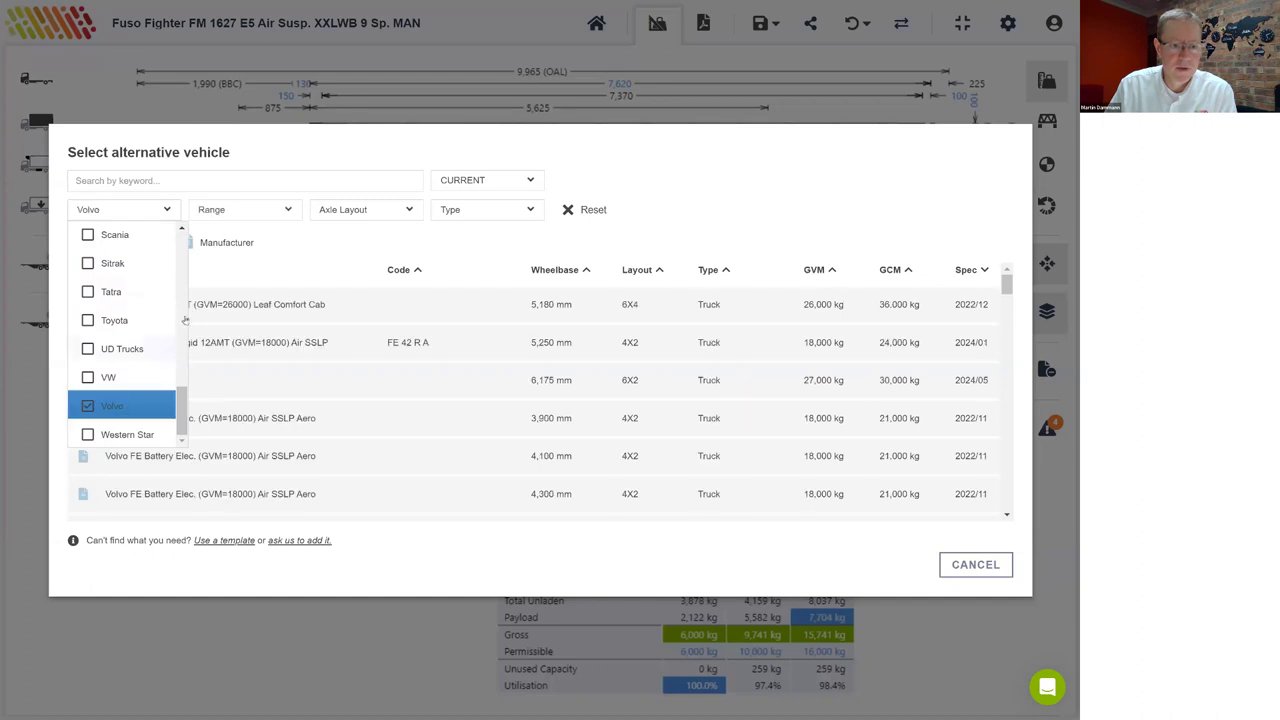
pyautogui.click(242, 211)
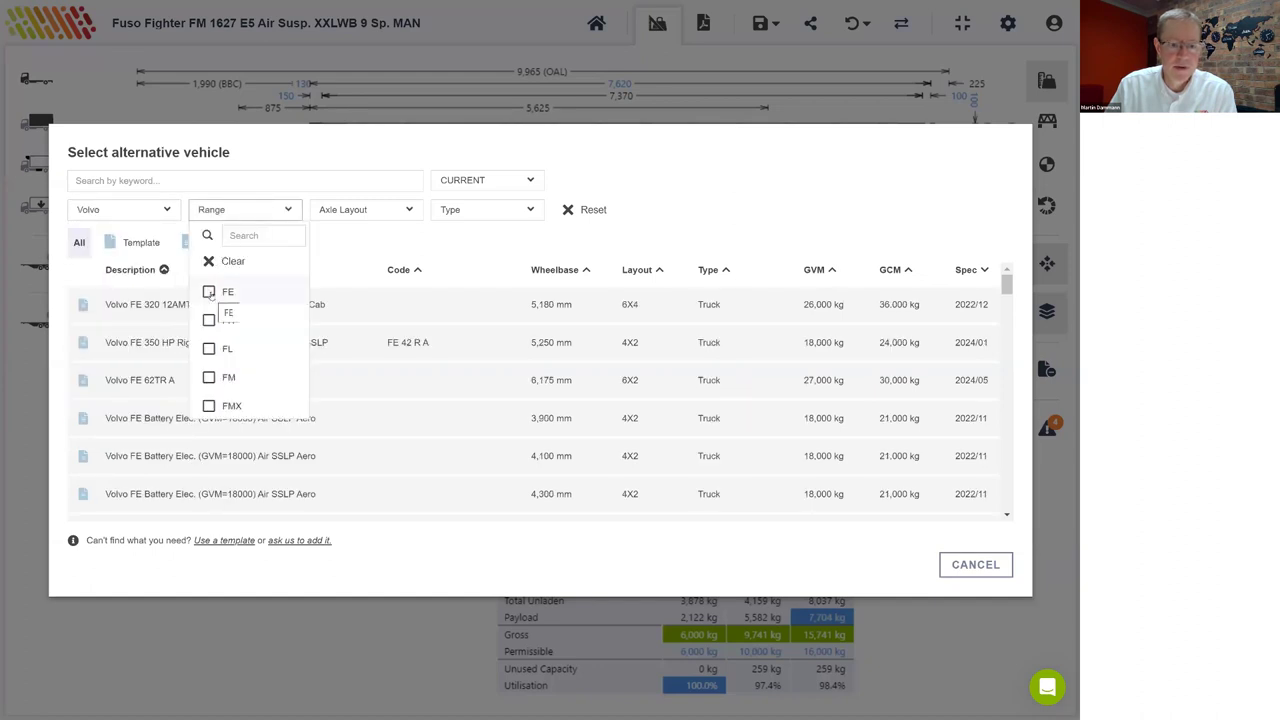
pyautogui.click(224, 298)
pyautogui.click(378, 212)
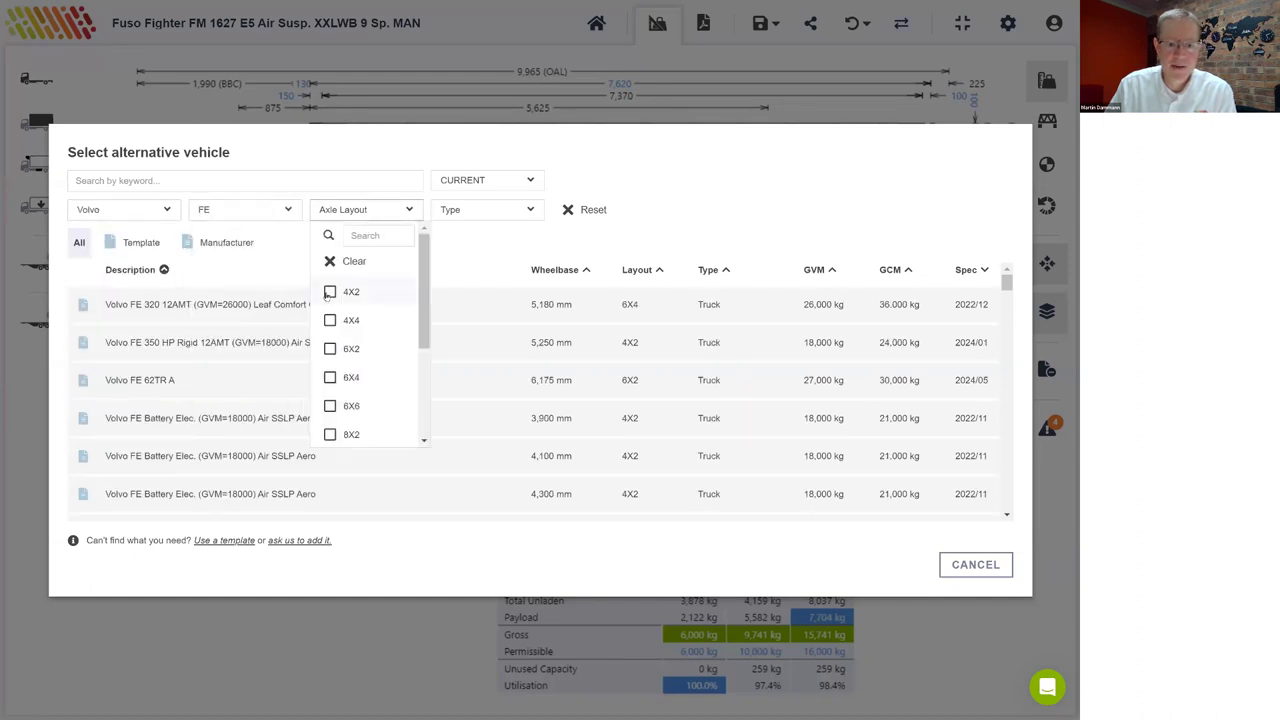
pyautogui.click(330, 294)
# Step: Search for "batt day", swap to the Volvo FE Battery Electric (GVM=18000) Air Day with 5,500 mm wheelbase, and adopt its name as the calculation description
pyautogui.click(156, 181)
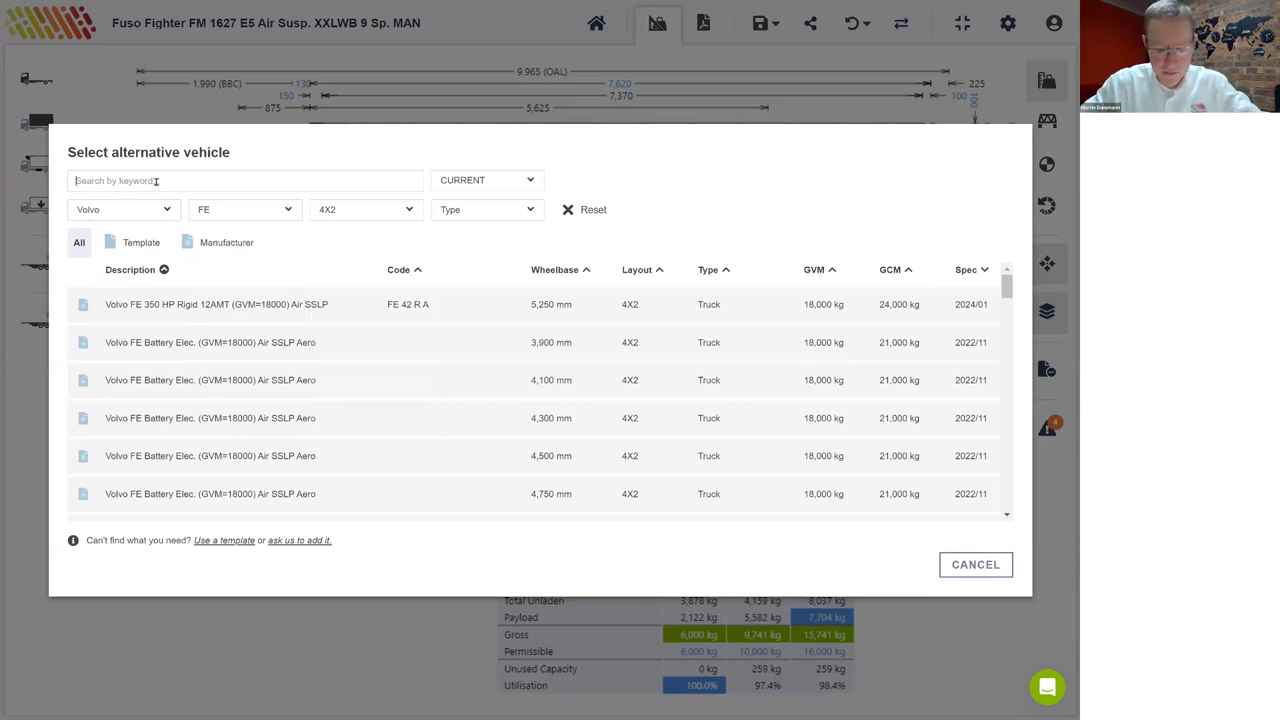
pyautogui.write('bat')
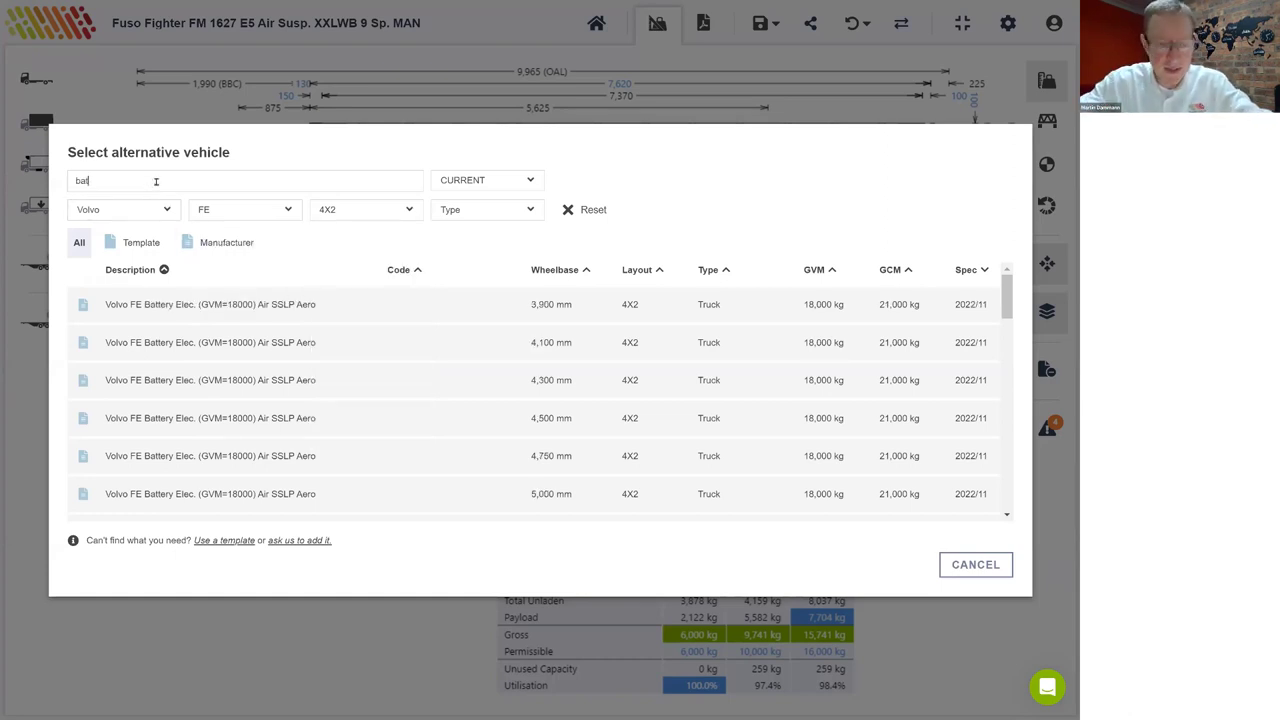
pyautogui.write('t')
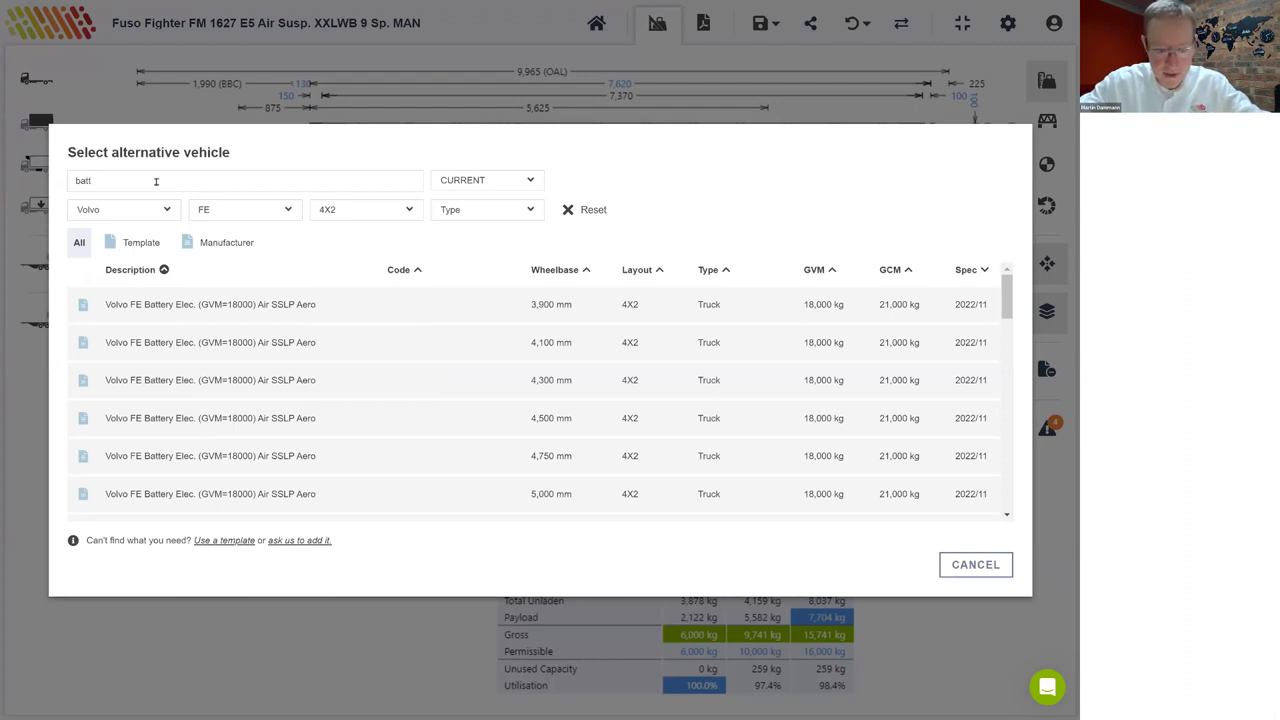
pyautogui.write(' day')
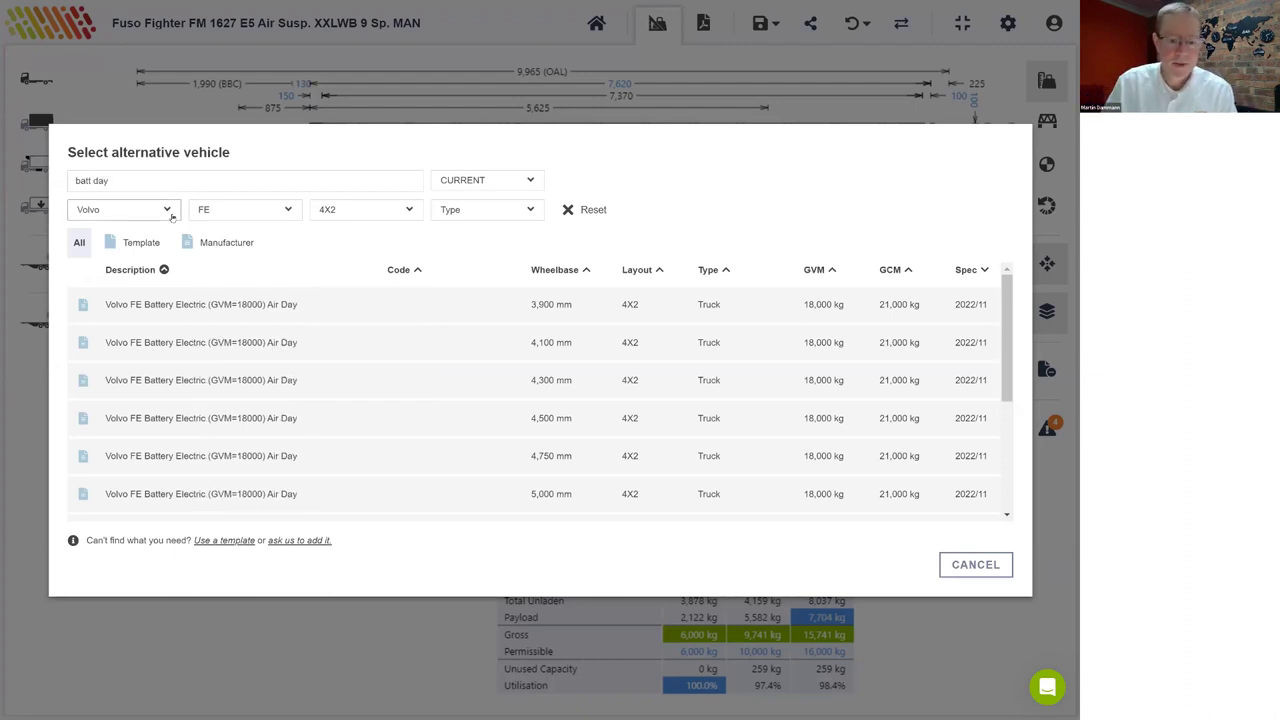
pyautogui.scroll(-3, 300, 425)
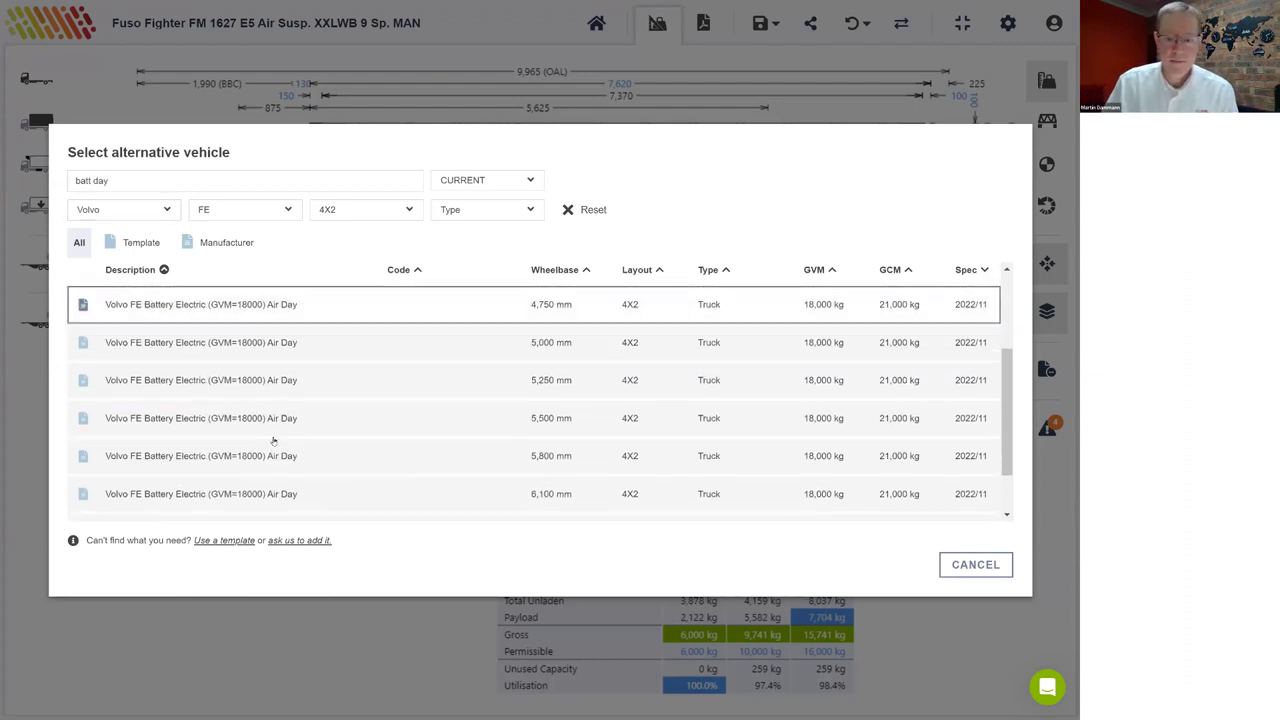
pyautogui.click(218, 422)
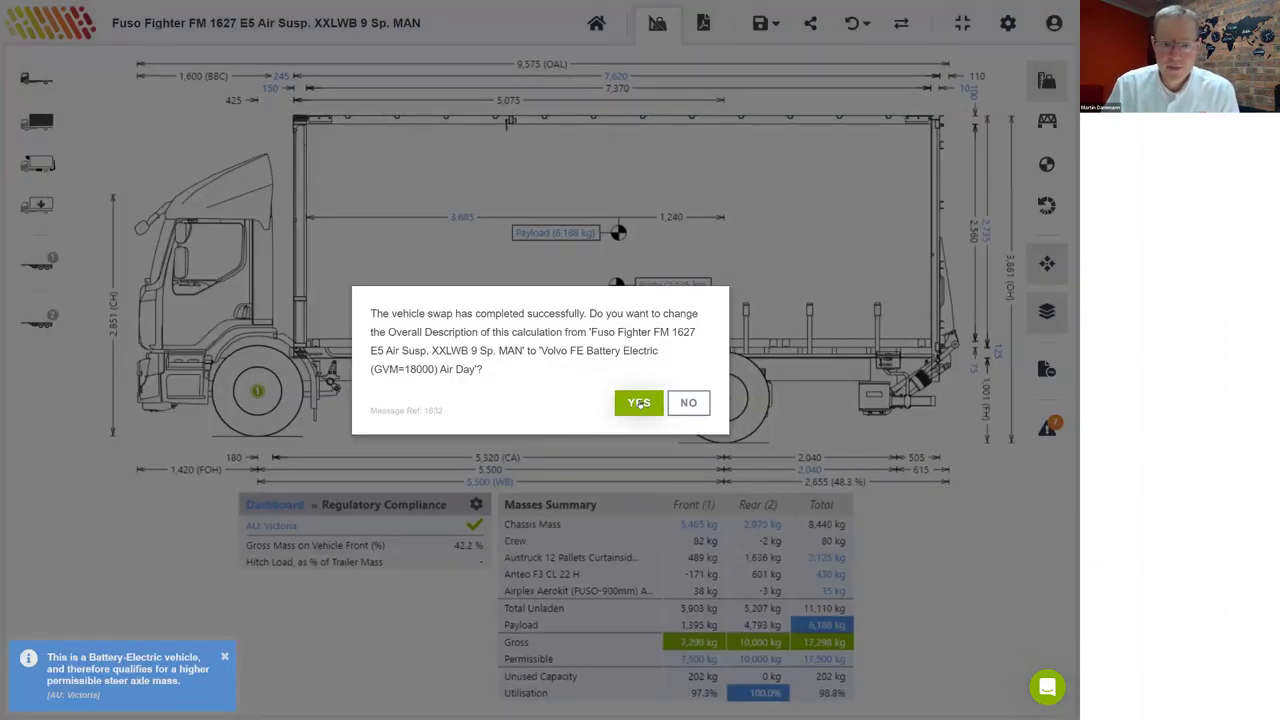
pyautogui.click(639, 403)
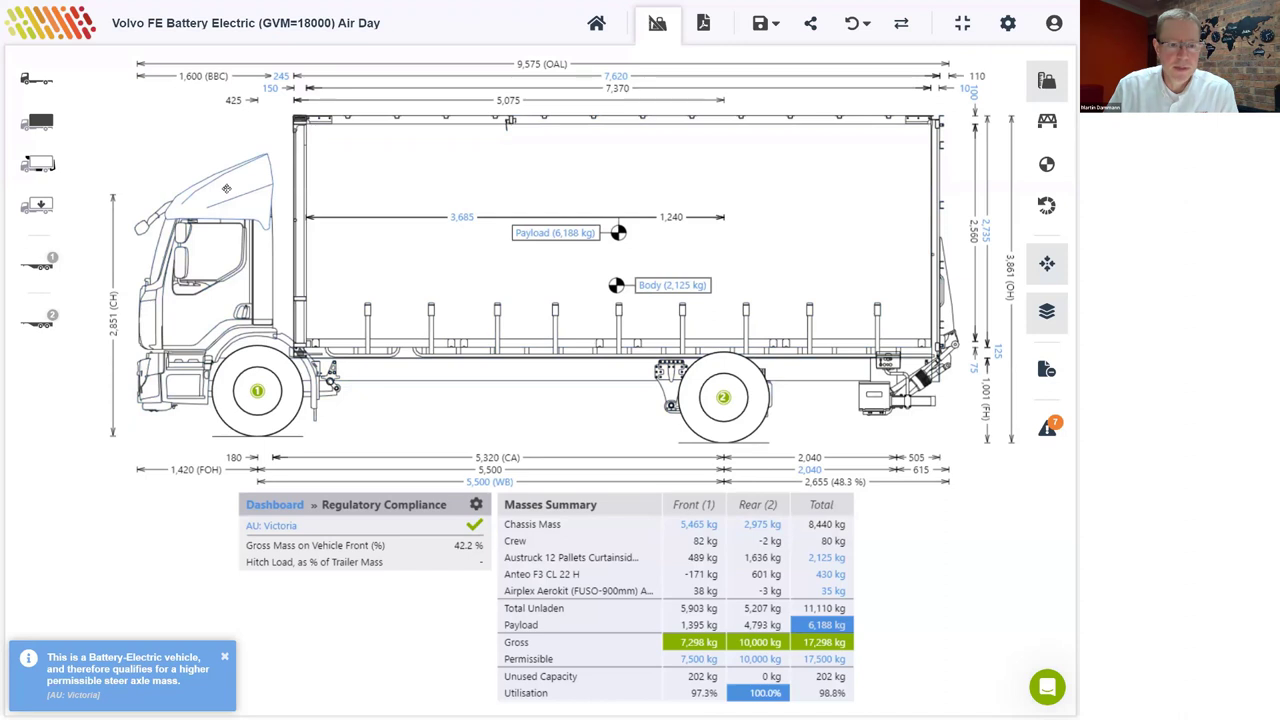
# Step: Reposition the aerokit so it sits on the roof of the Volvo cab
pyautogui.moveTo(226, 188)
pyautogui.mouseDown()
pyautogui.moveTo(234, 168)
pyautogui.moveTo(141, 238)
pyautogui.mouseUp()
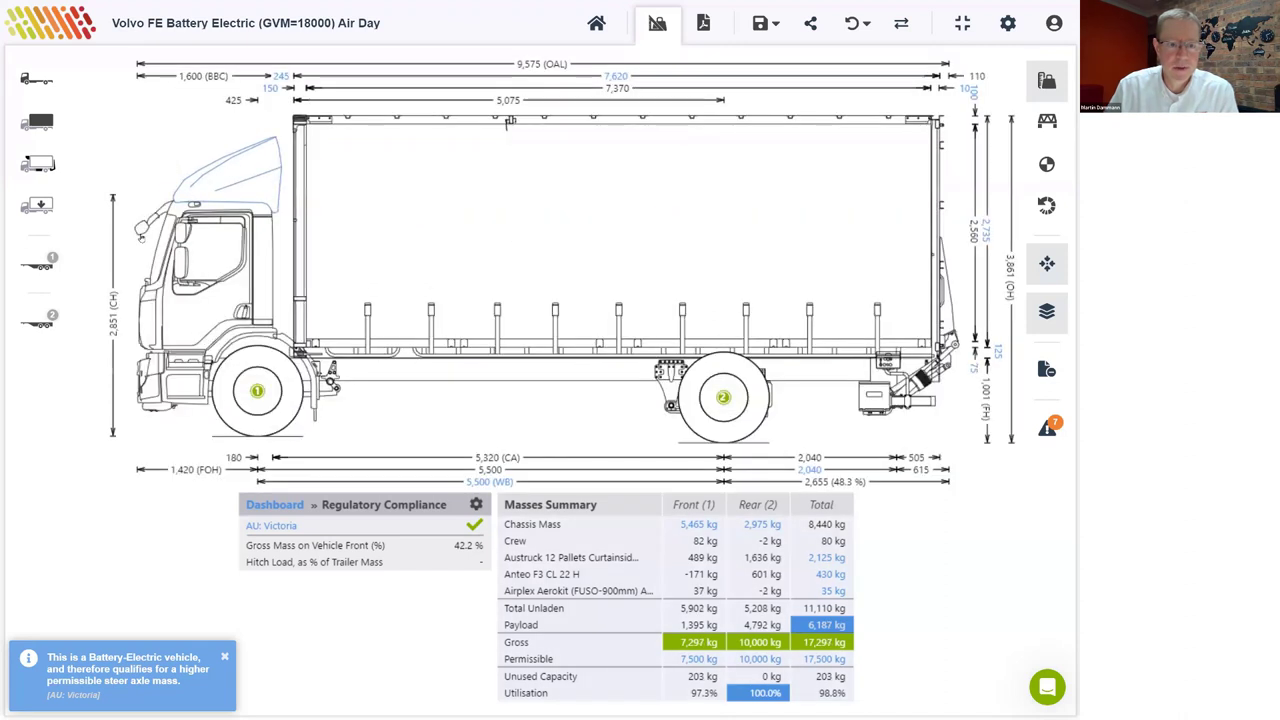
pyautogui.moveTo(247, 175); pyautogui.dragTo(250, 160)
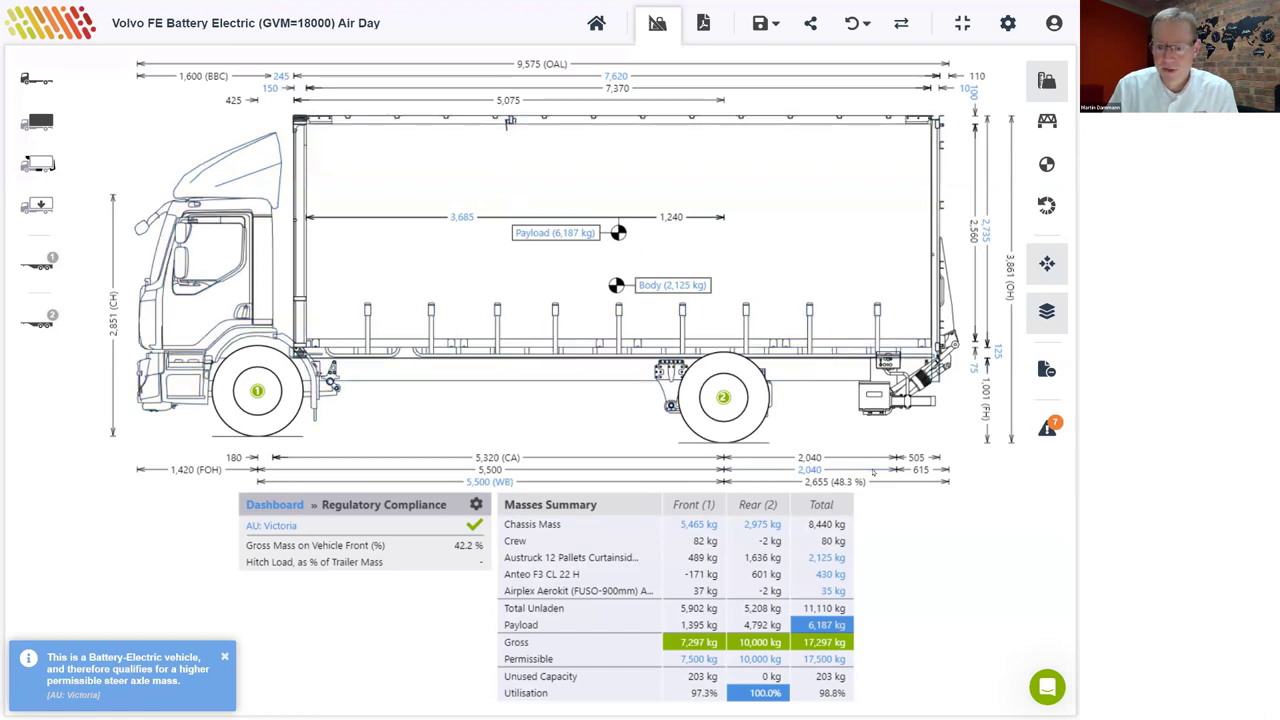
# Step: Set the chassis dimension Axle 2 to End to 2,400 mm and dismiss the battery-electric axle mass notice
pyautogui.click(816, 470)
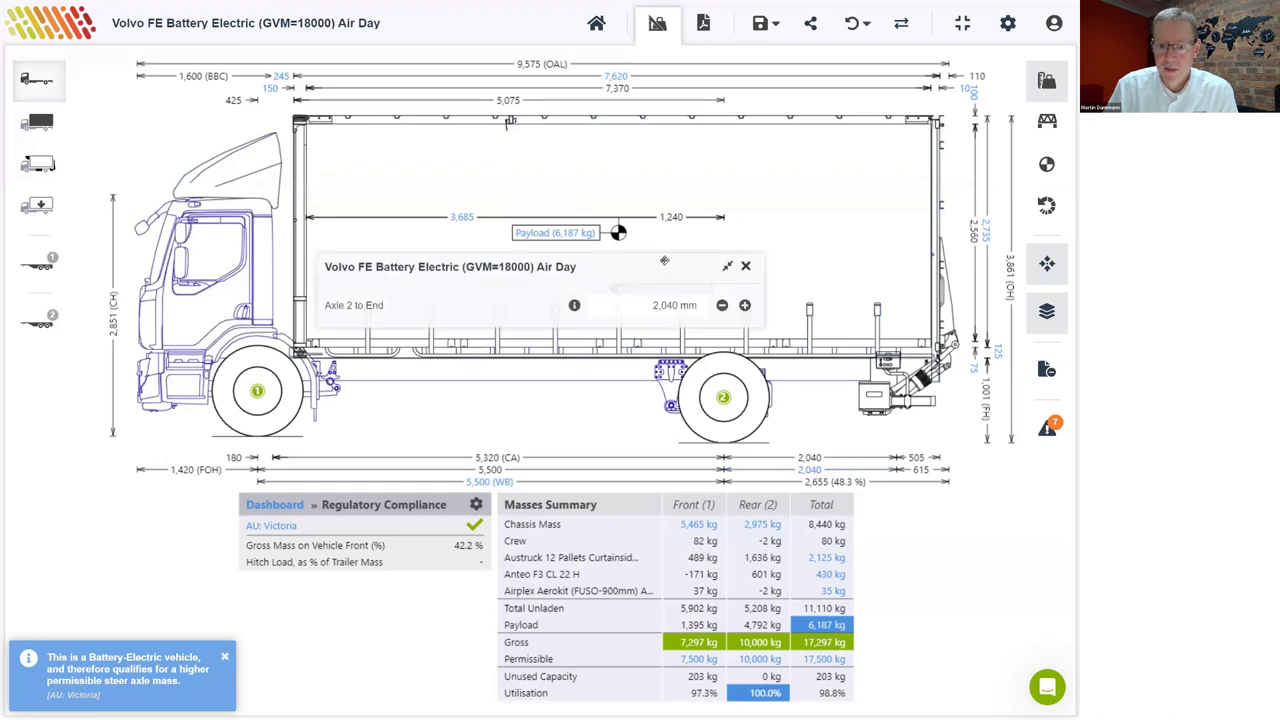
pyautogui.click(641, 304)
pyautogui.write('2400')
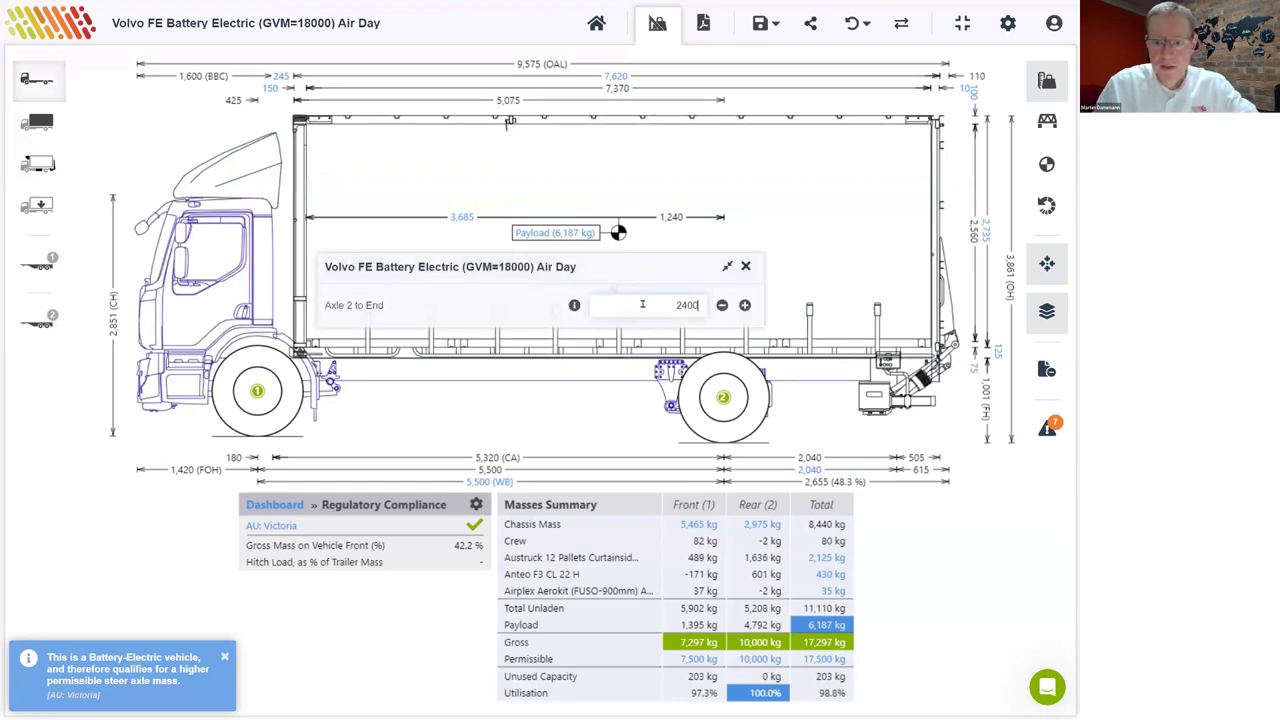
pyautogui.press('Return')
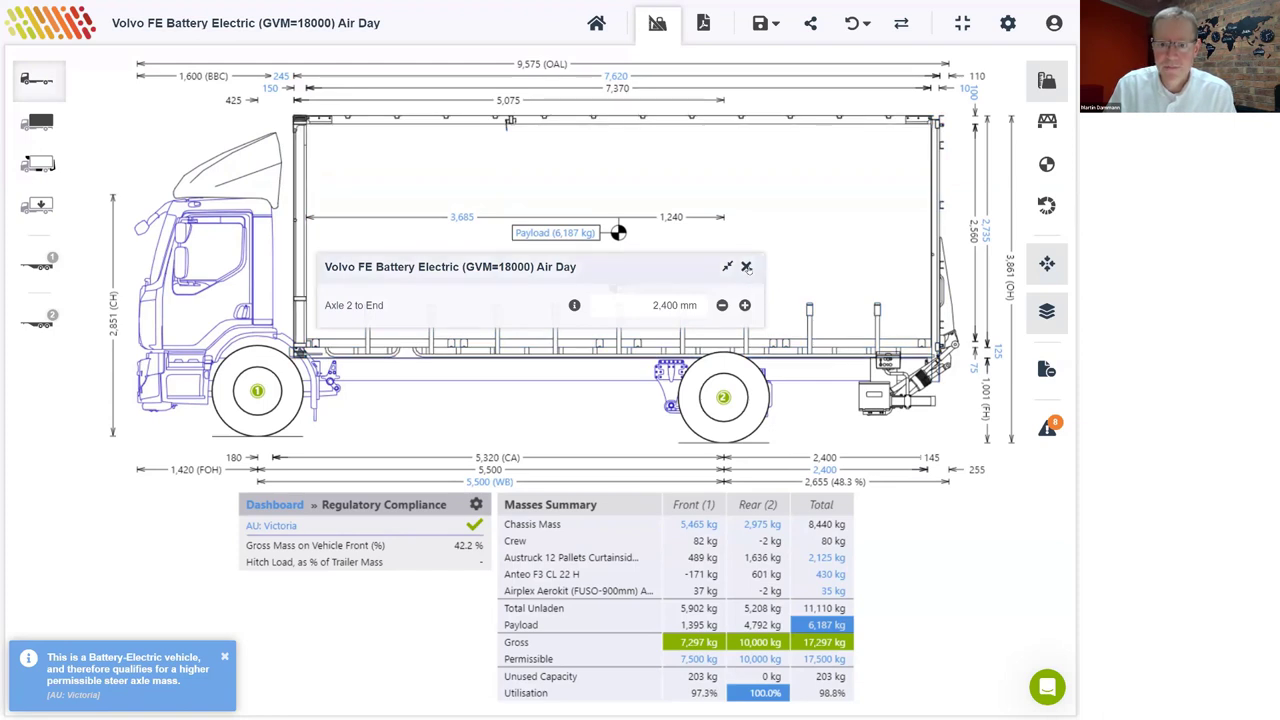
pyautogui.click(746, 267)
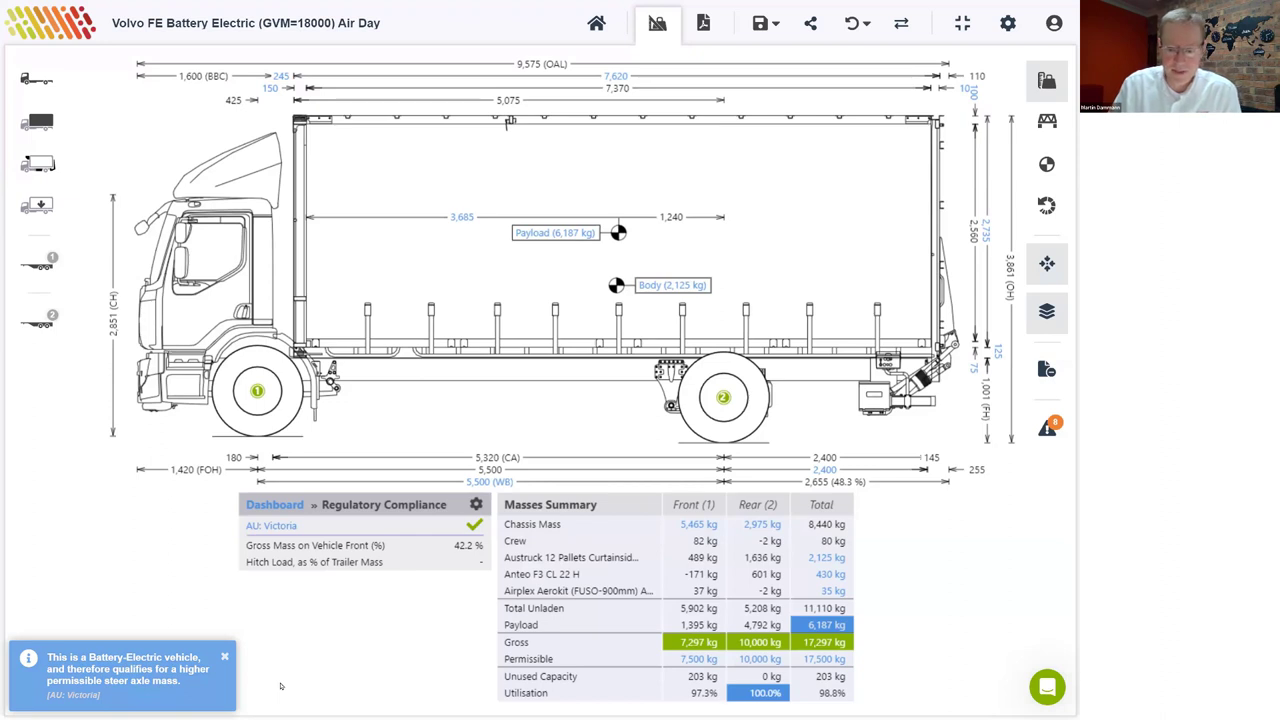
pyautogui.click(225, 657)
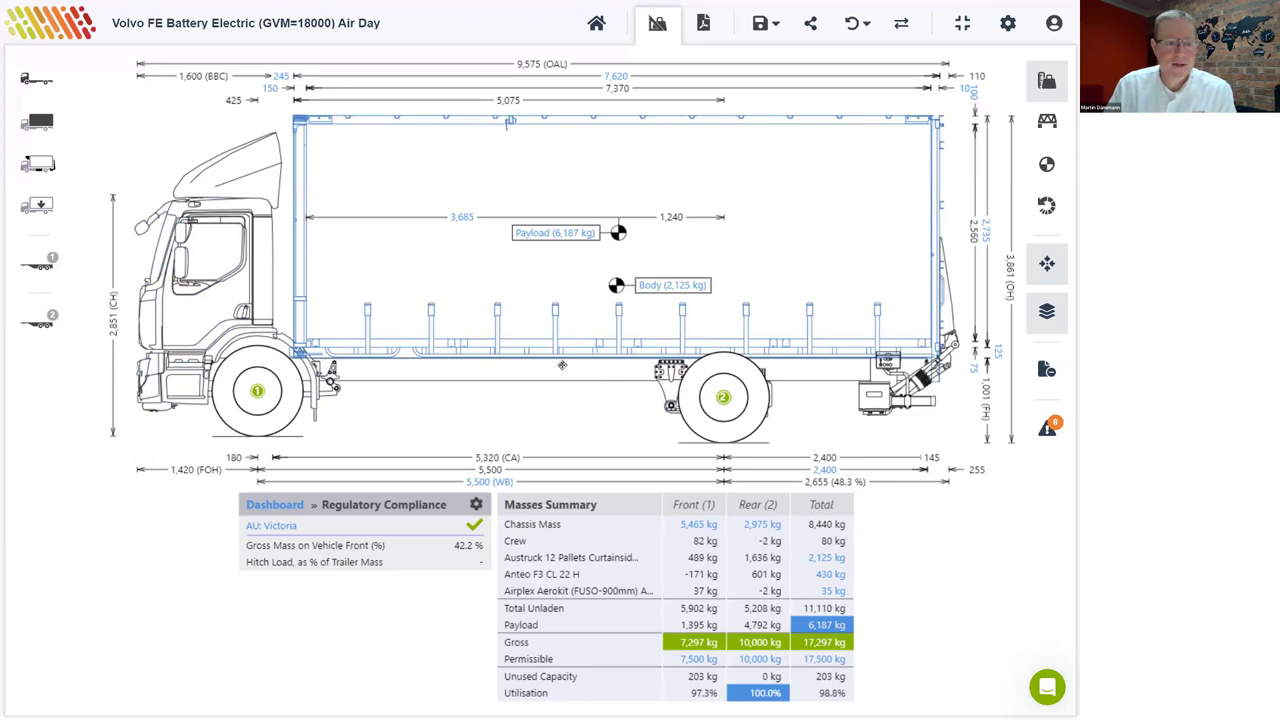
# Step: Add the Bartlett BT1300B (Bartlett 127mm Ball) underslung towbar to the truck's equipment
pyautogui.click(38, 167)
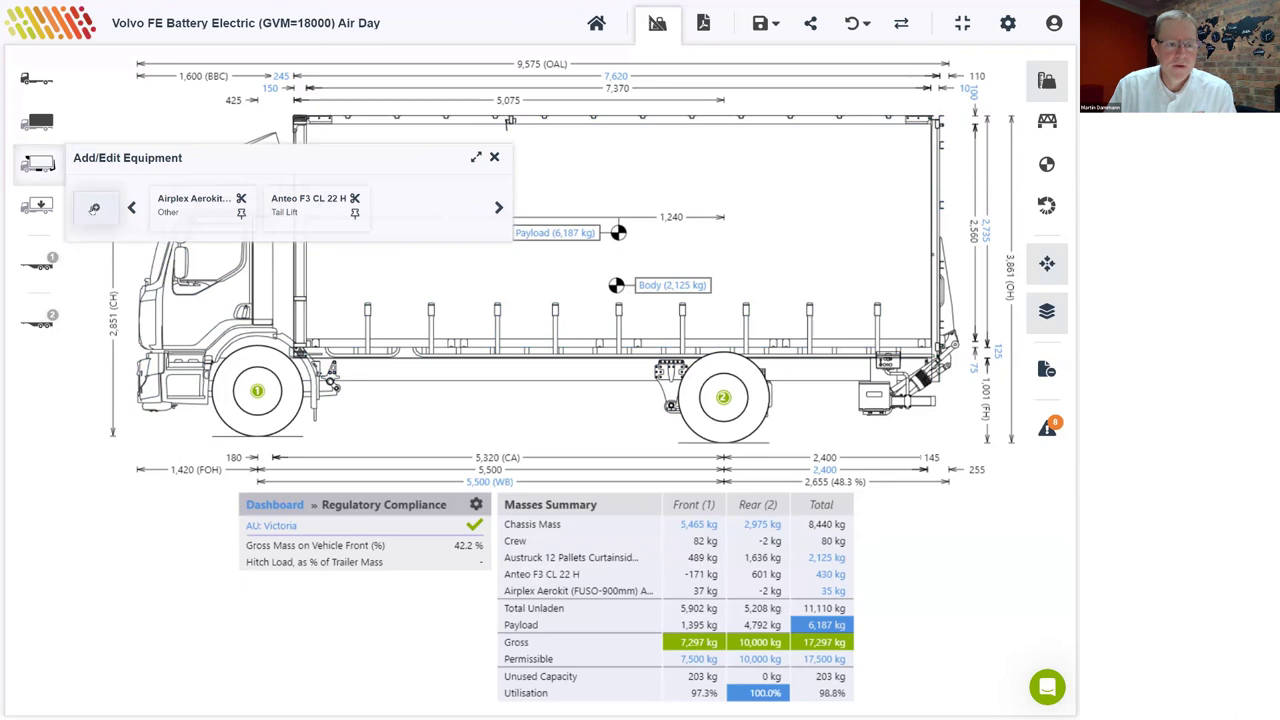
pyautogui.click(95, 207)
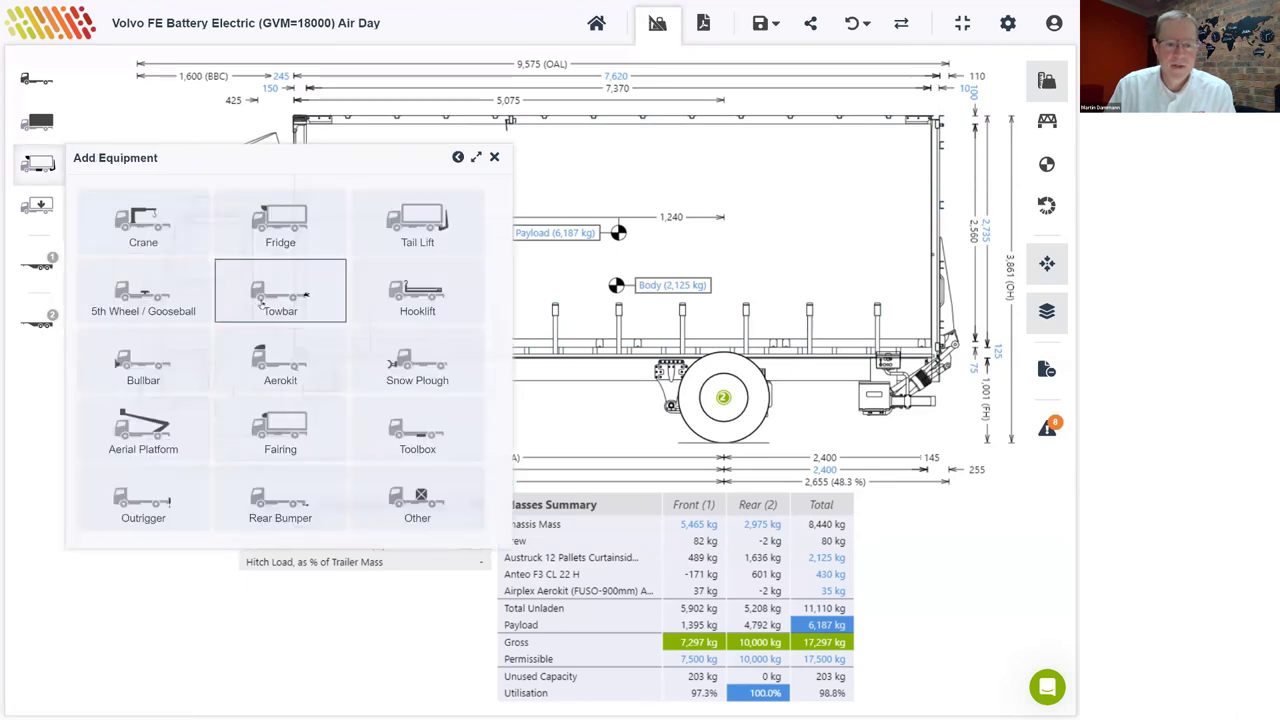
pyautogui.click(265, 300)
pyautogui.scroll(-2, 190, 402)
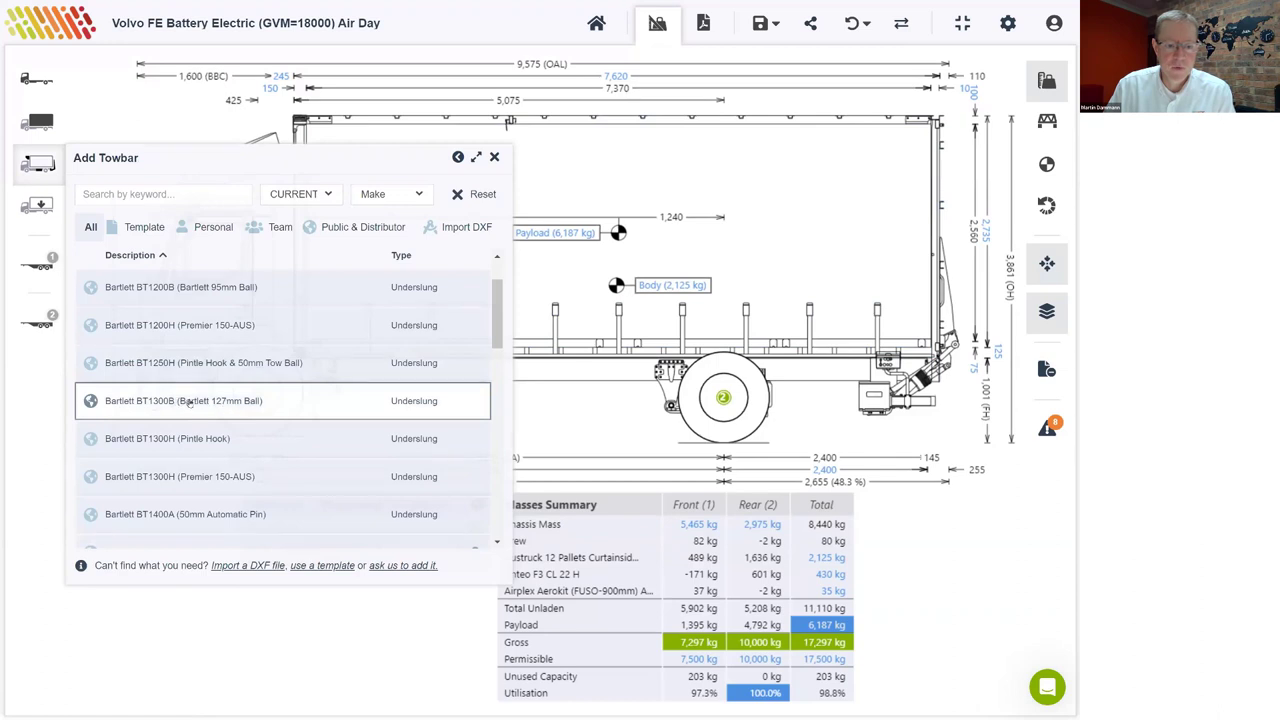
pyautogui.click(190, 400)
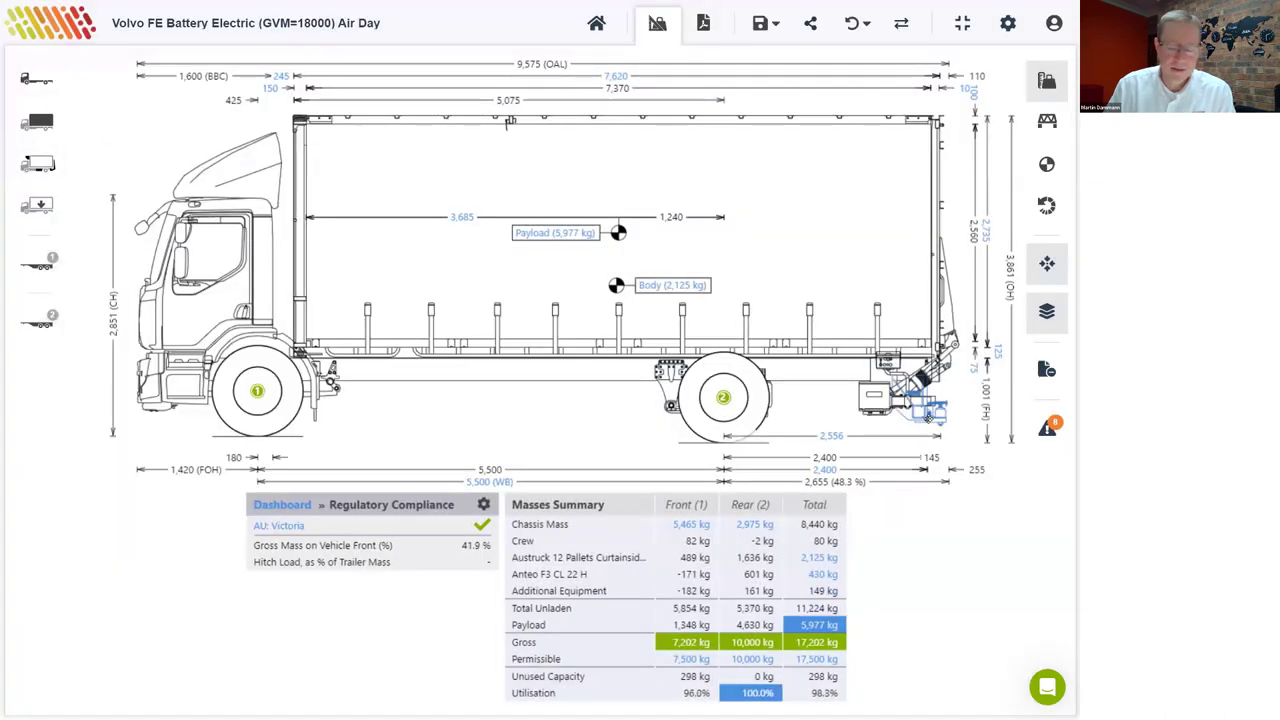
# Step: Adjust the towbar's position at the truck's rear and add the personal 1 Axle Pig Trailer - 10 Pallet Curtainsider as the first trailer
pyautogui.click(930, 412)
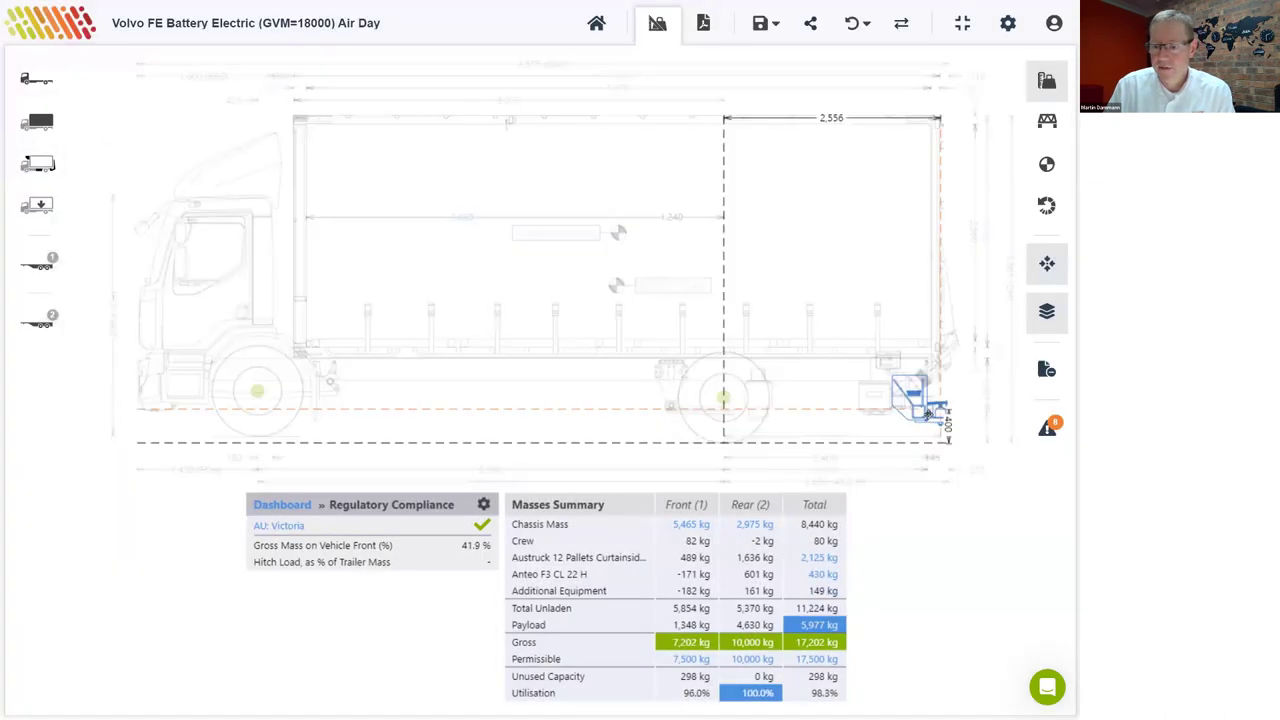
pyautogui.moveTo(930, 412); pyautogui.dragTo(928, 404)
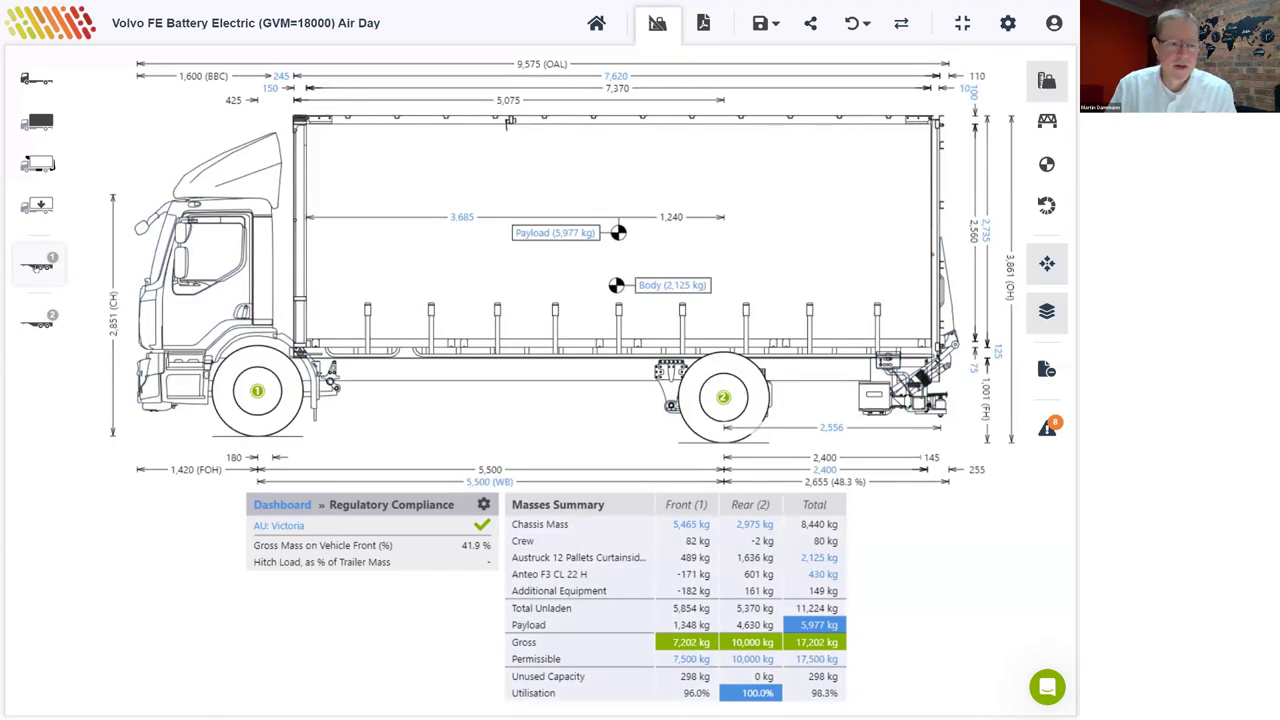
pyautogui.click(37, 266)
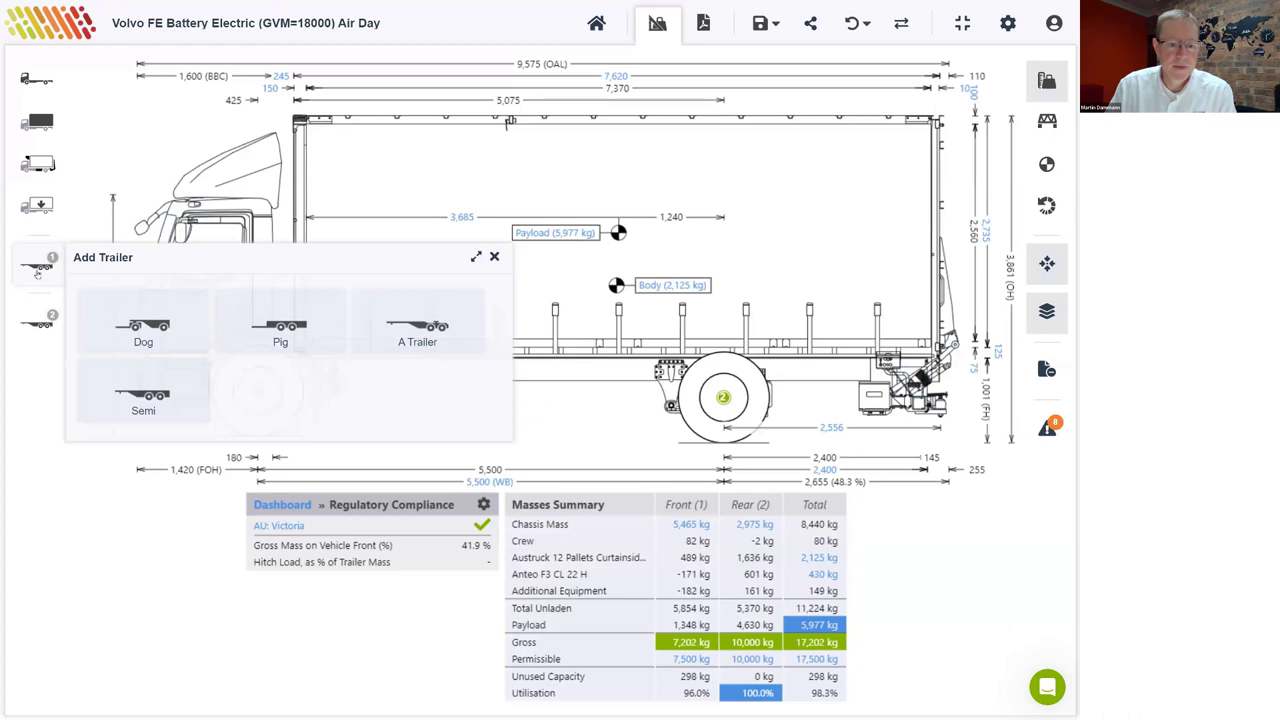
pyautogui.click(281, 332)
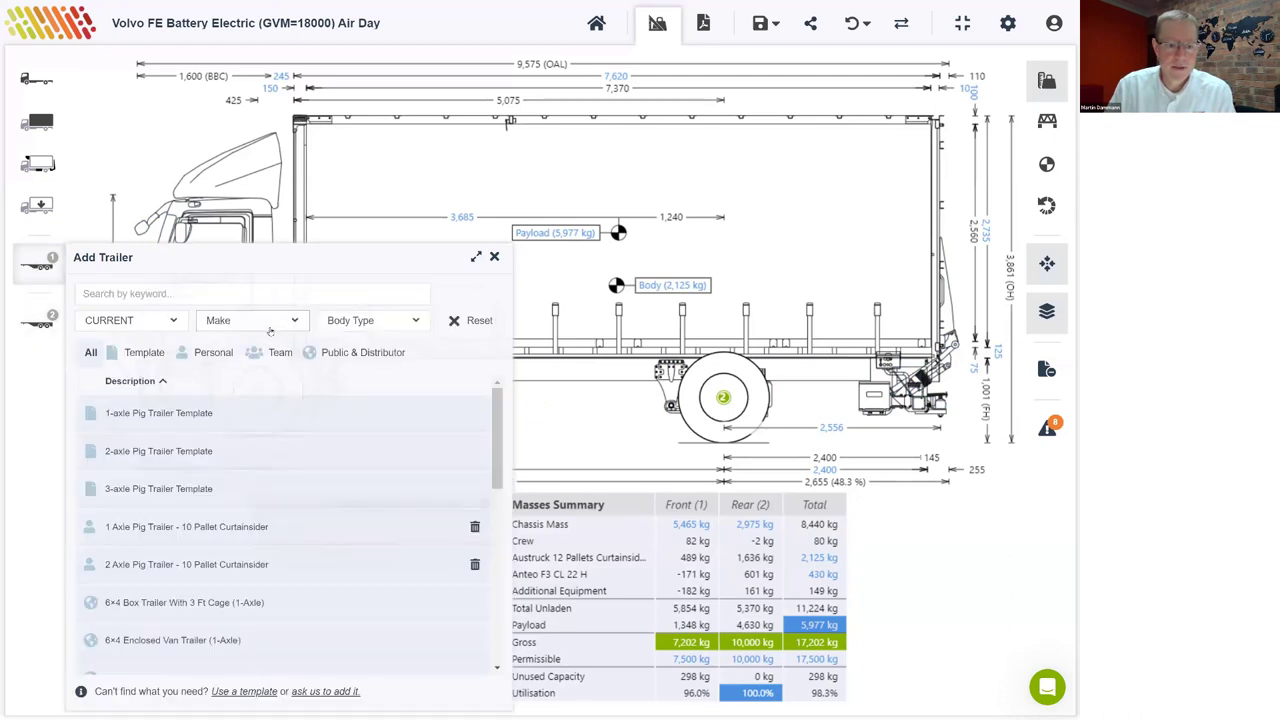
pyautogui.click(204, 350)
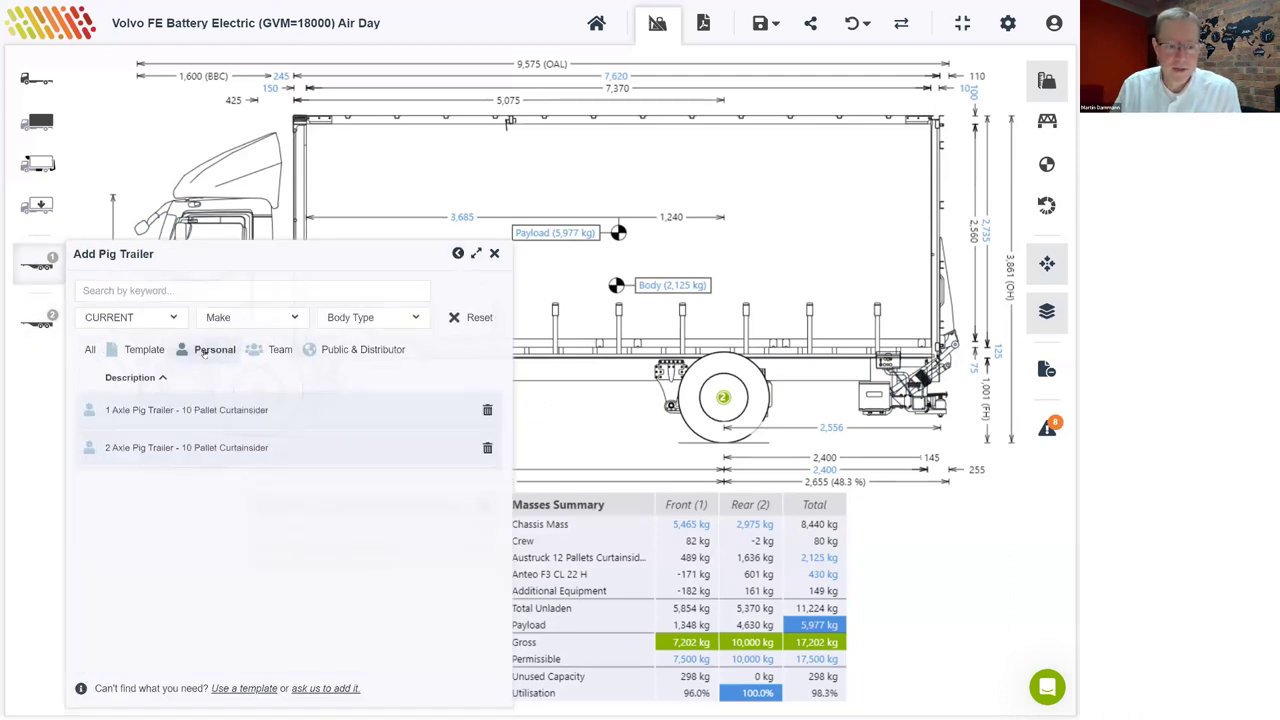
pyautogui.click(207, 411)
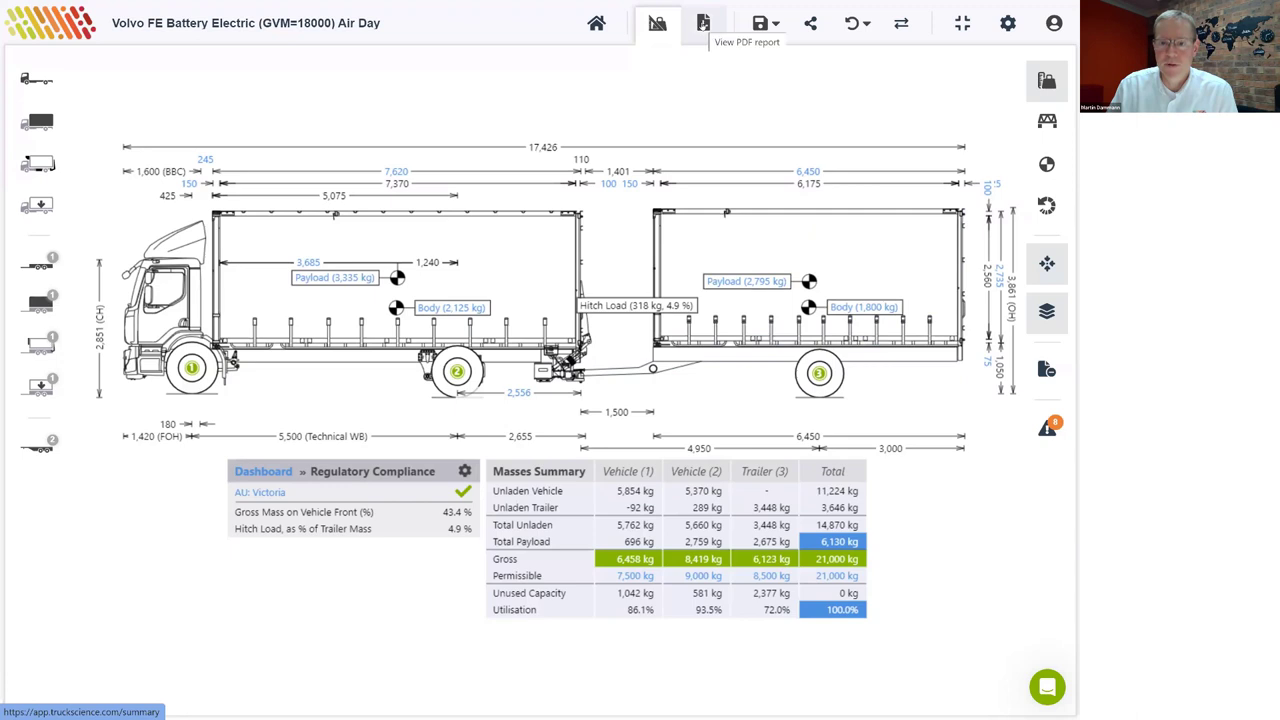
# Step: Open the combination's PDF report and review its side view, top view and turning circle pages
pyautogui.click(703, 24)
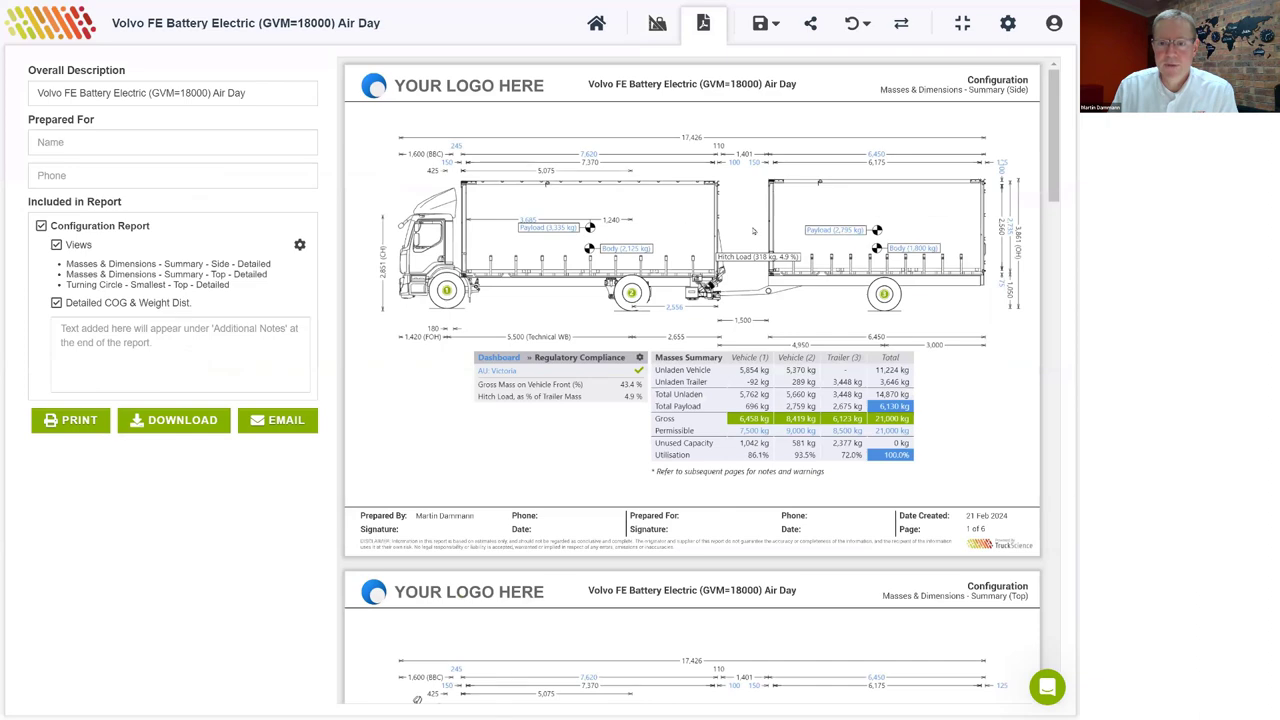
pyautogui.scroll(-2, 638, 232)
pyautogui.scroll(-10, 638, 232)
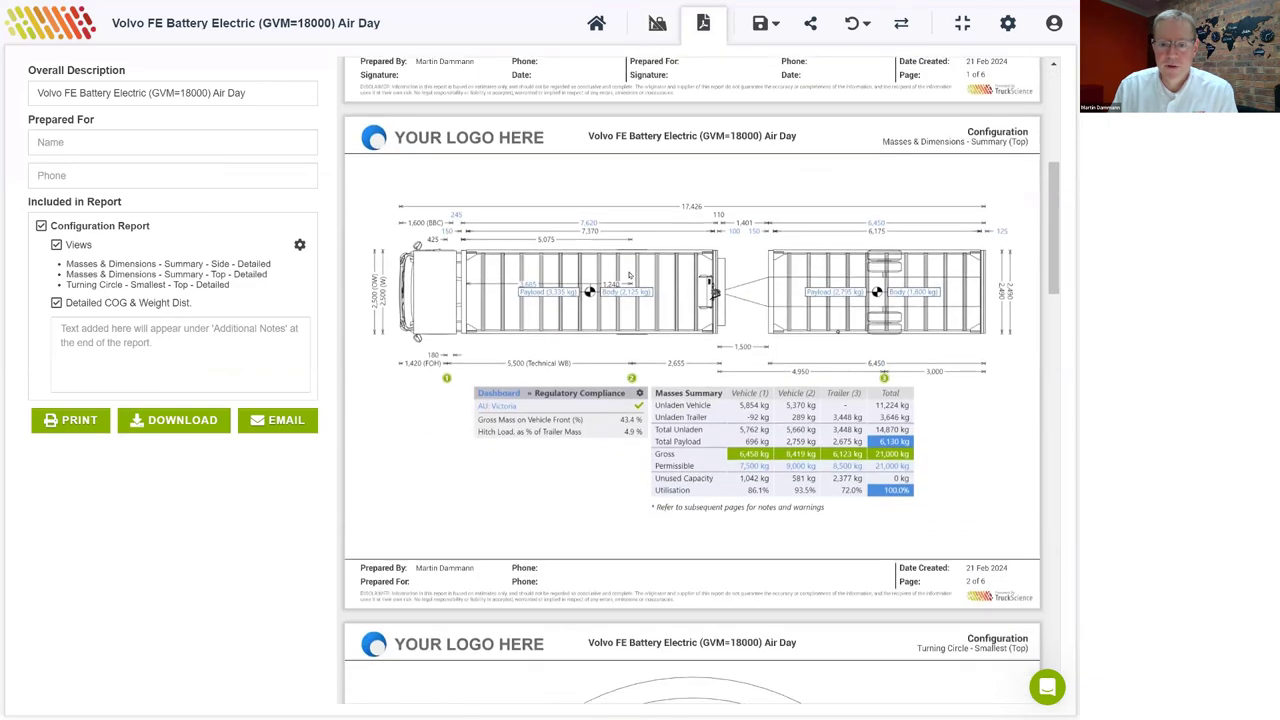
pyautogui.scroll(-2, 634, 286)
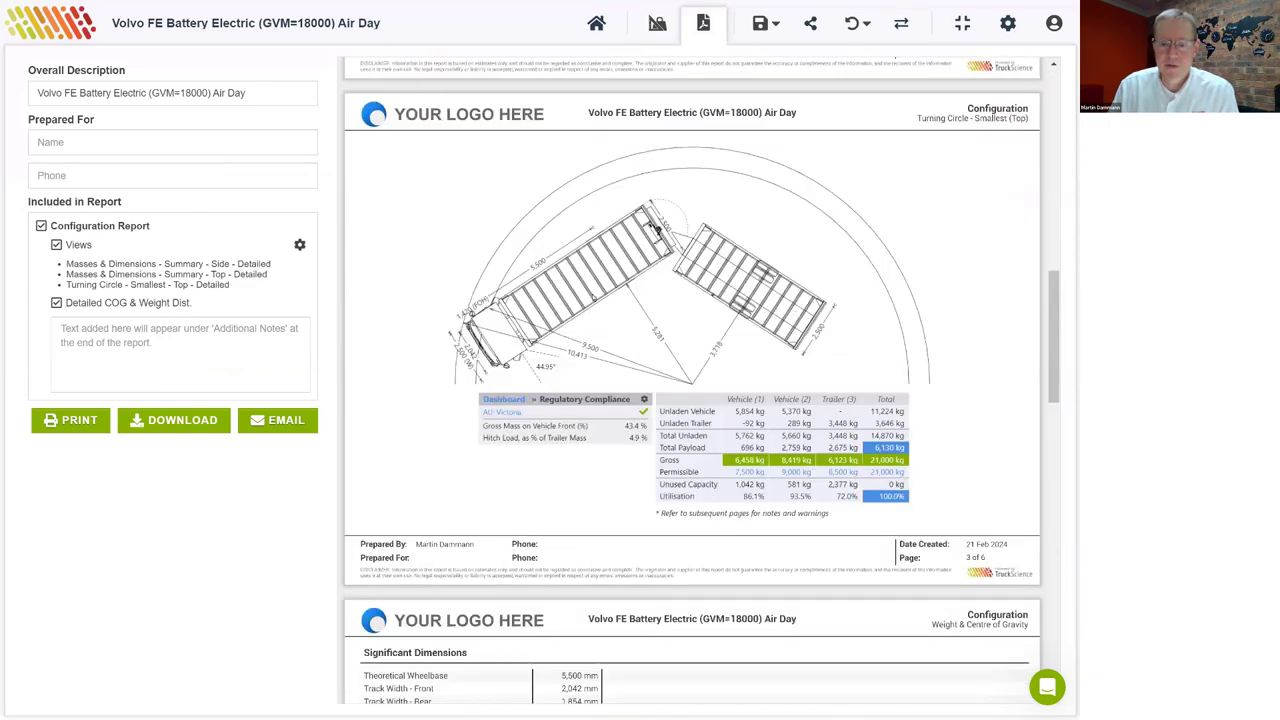
pyautogui.scroll(9, 684, 272)
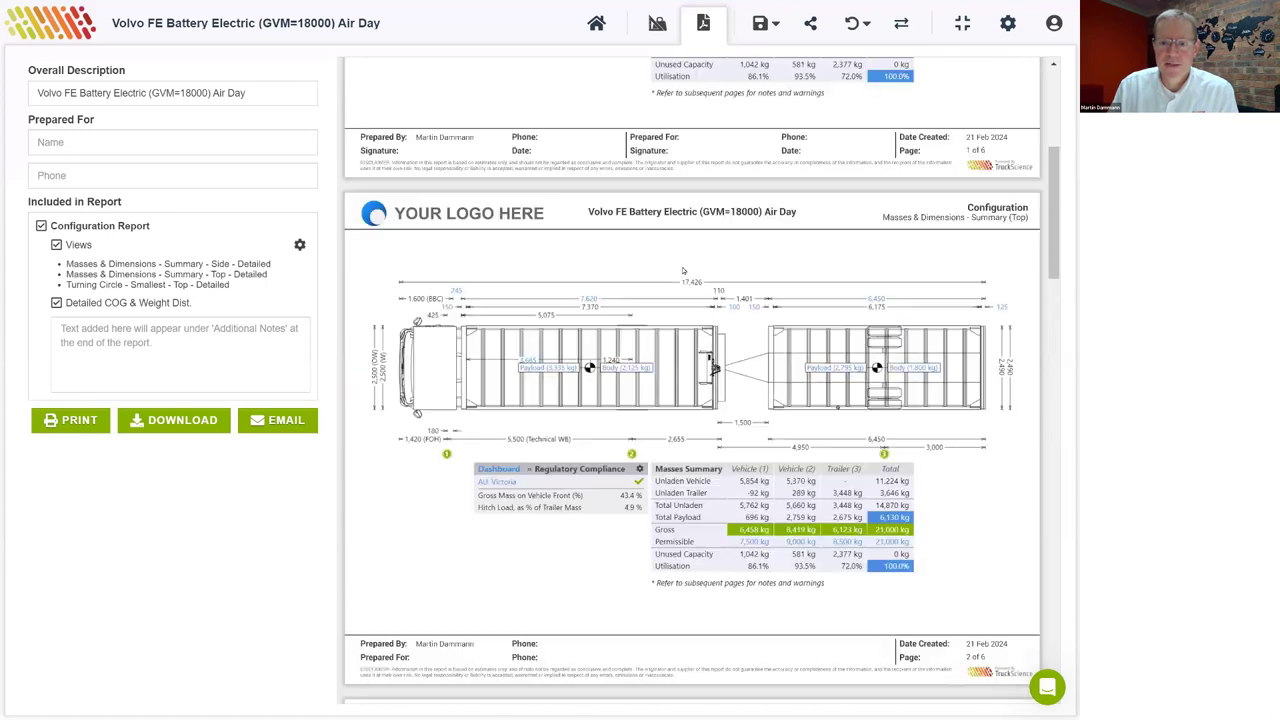
pyautogui.scroll(5, 770, 154)
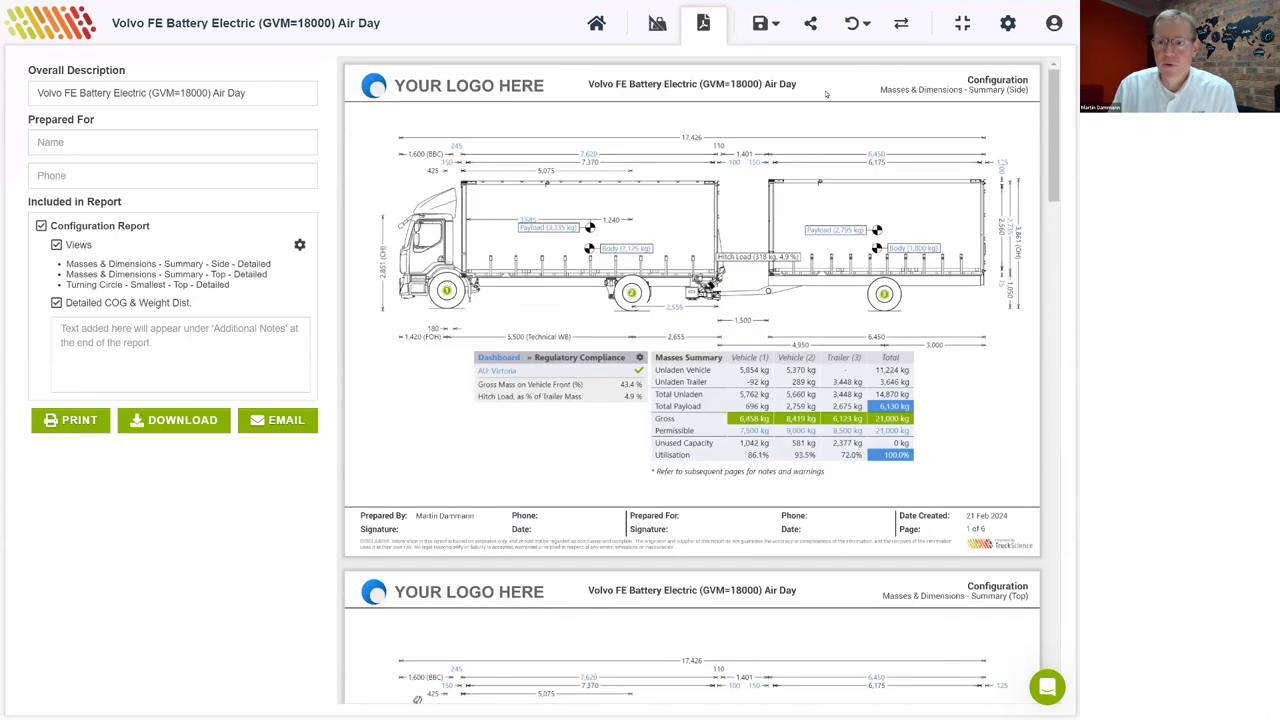
# Step: Review the report settings for company logo, company notes, paper size and included views, and accept them
pyautogui.click(996, 31)
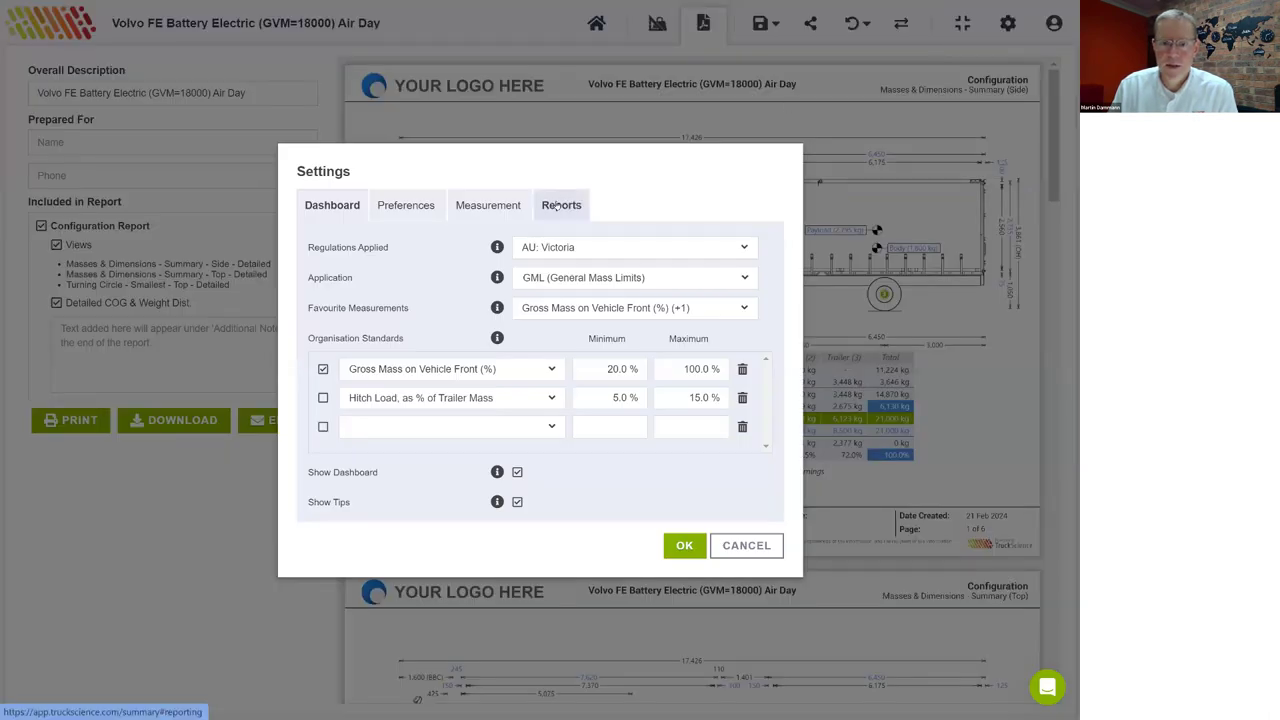
pyautogui.click(556, 204)
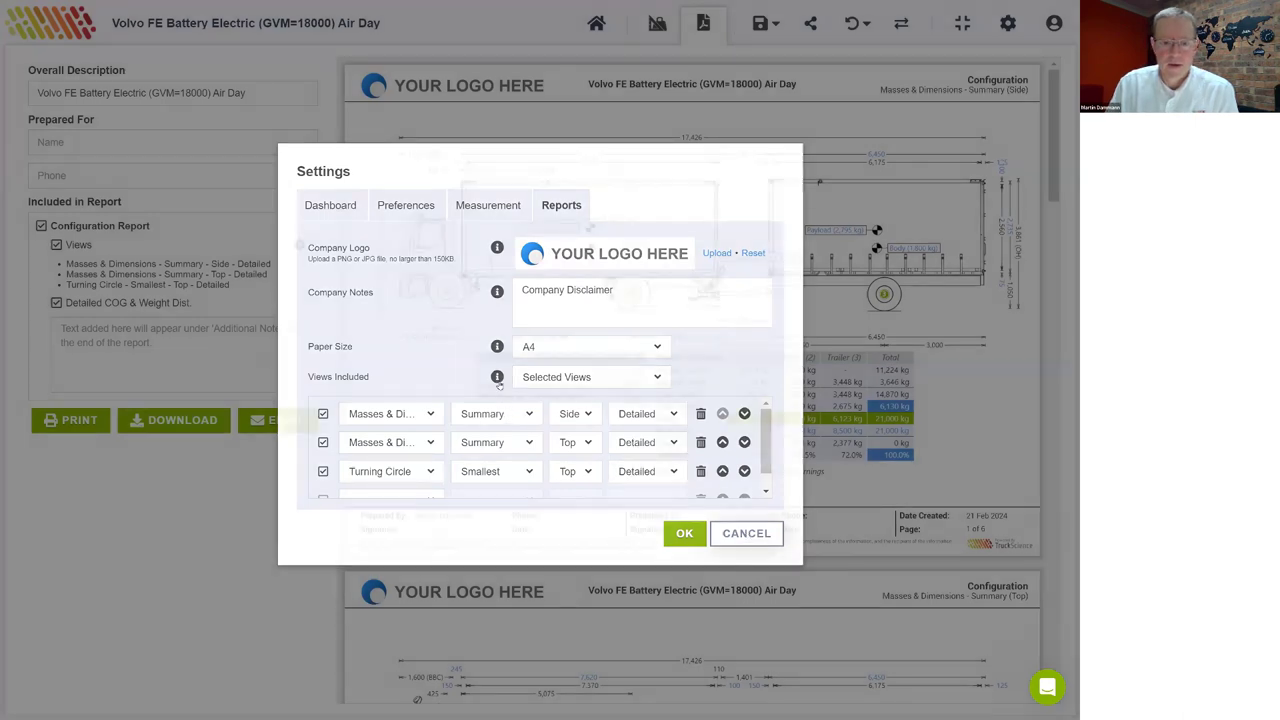
pyautogui.click(684, 533)
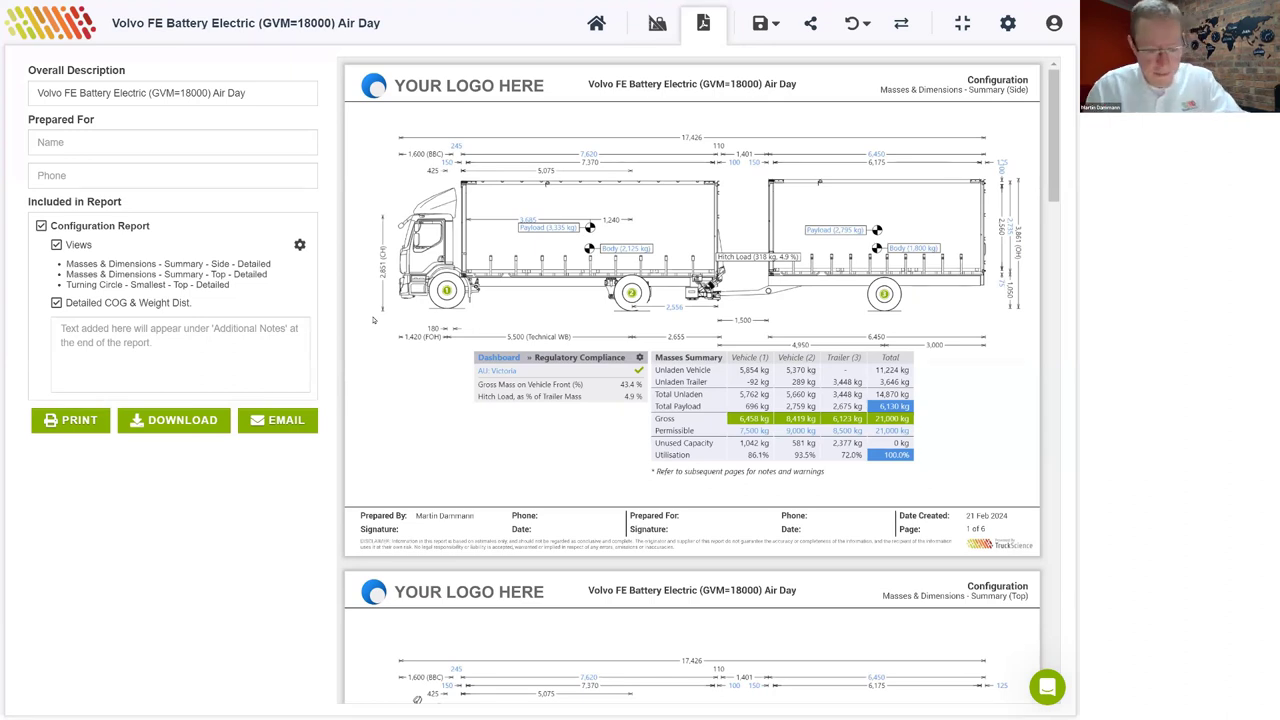
pyautogui.hotkey('alt', 'Tab')
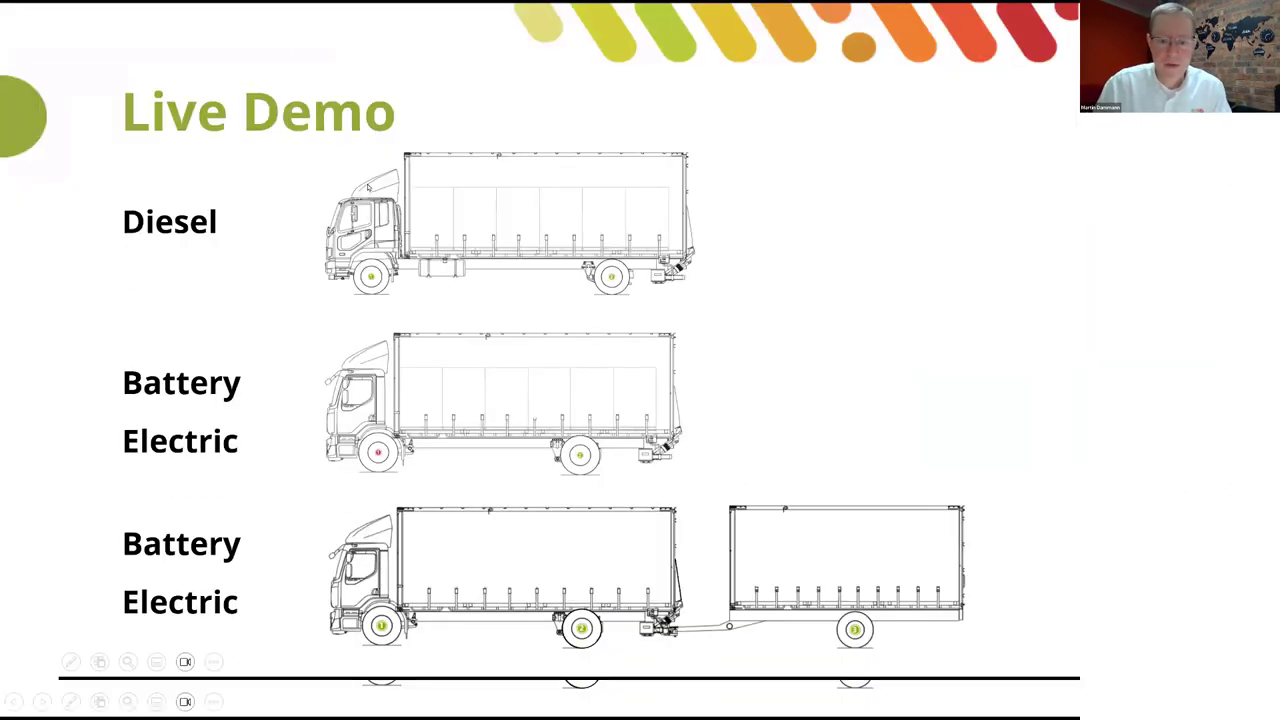
pyautogui.press('Right')
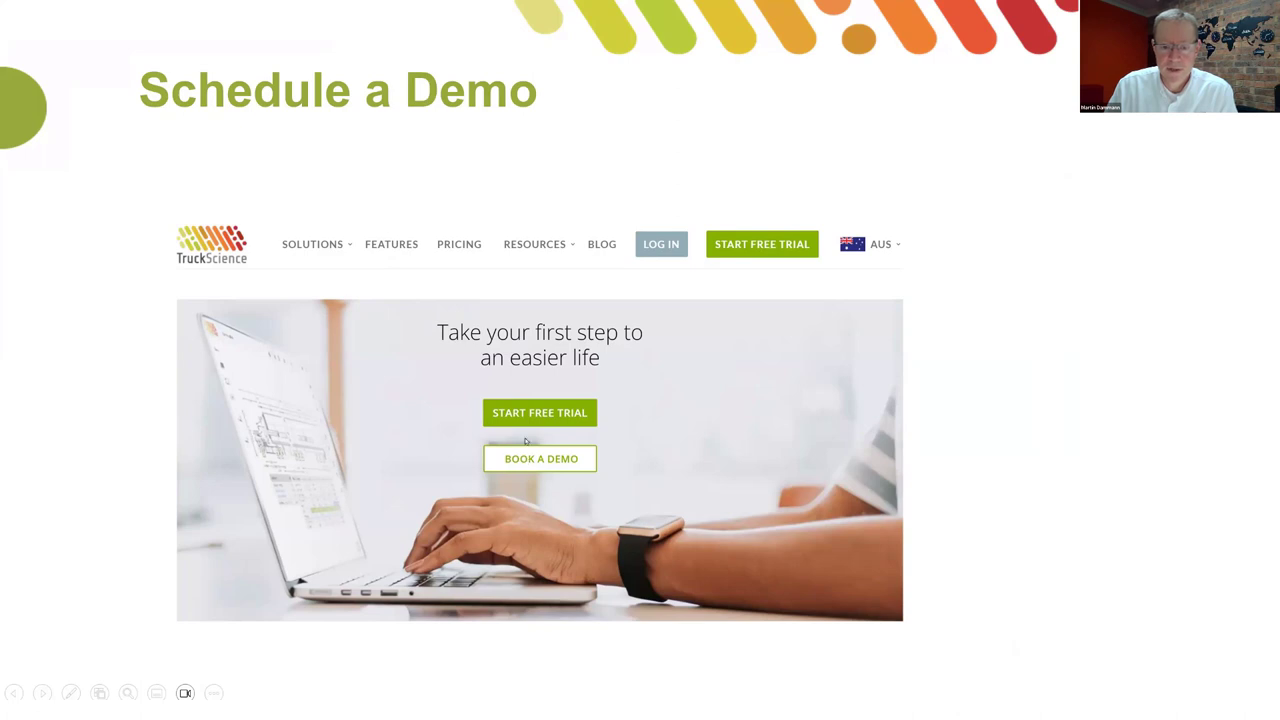
pyautogui.click(389, 368)
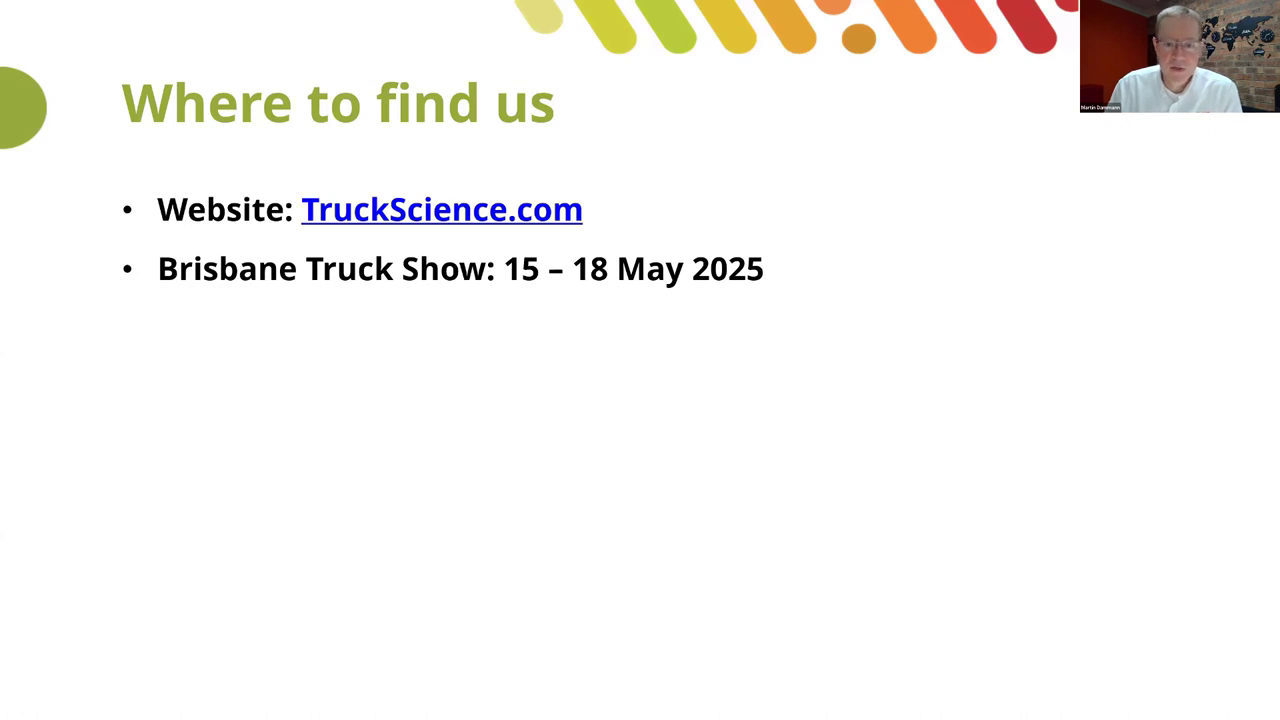
pyautogui.click(384, 321)
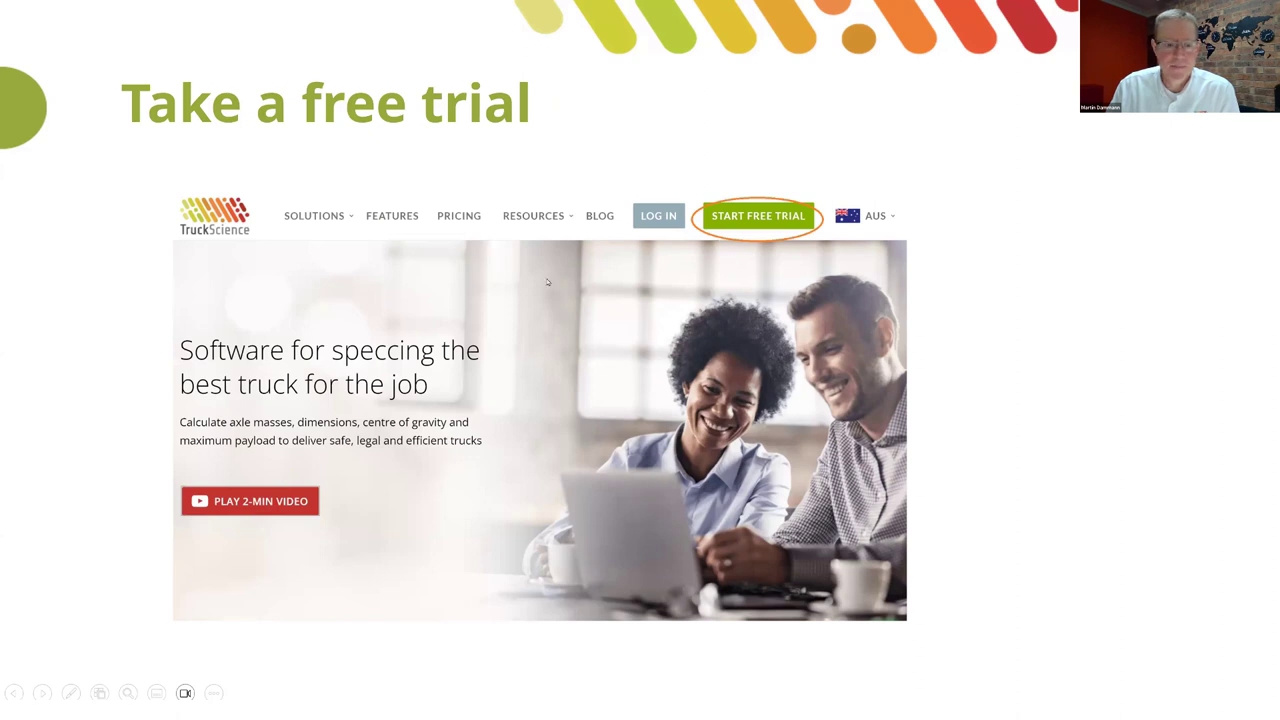
pyautogui.press('Right')
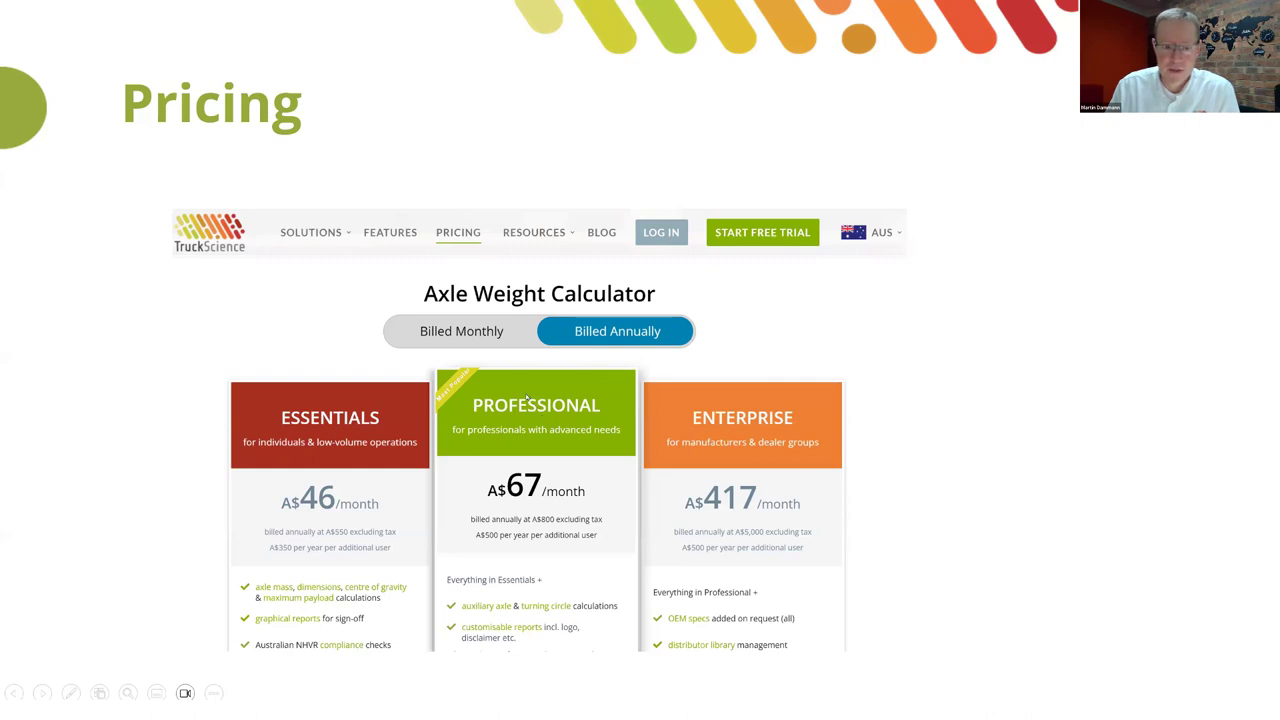
pyautogui.press('Right')
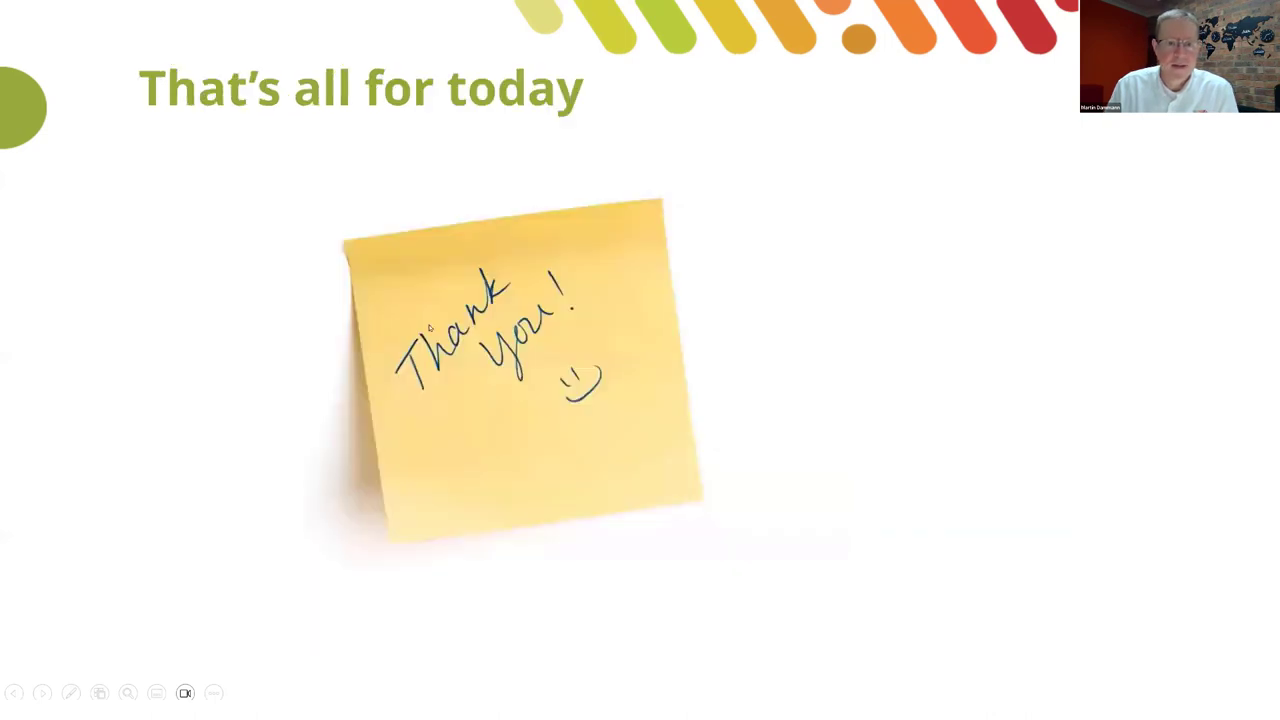